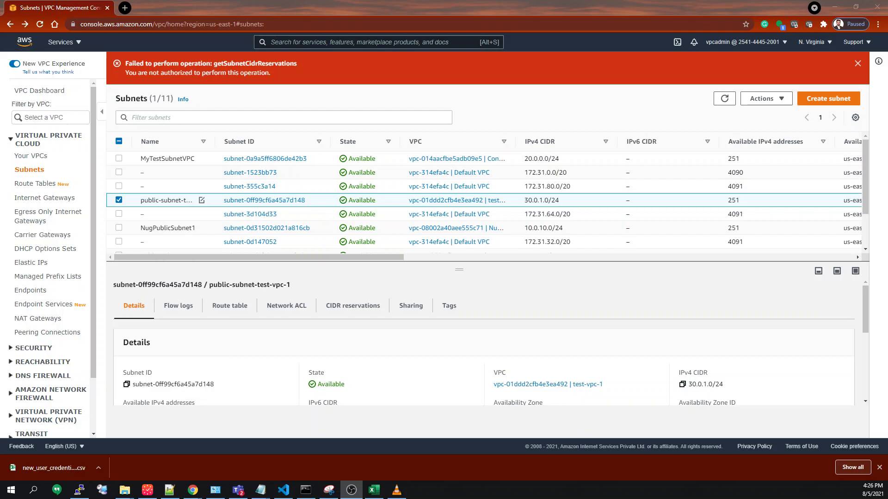
- Leave the public subnet's name unchanged and bring the Excel tracking workbook forward
left_click(201, 201)
key("ctrl+c")
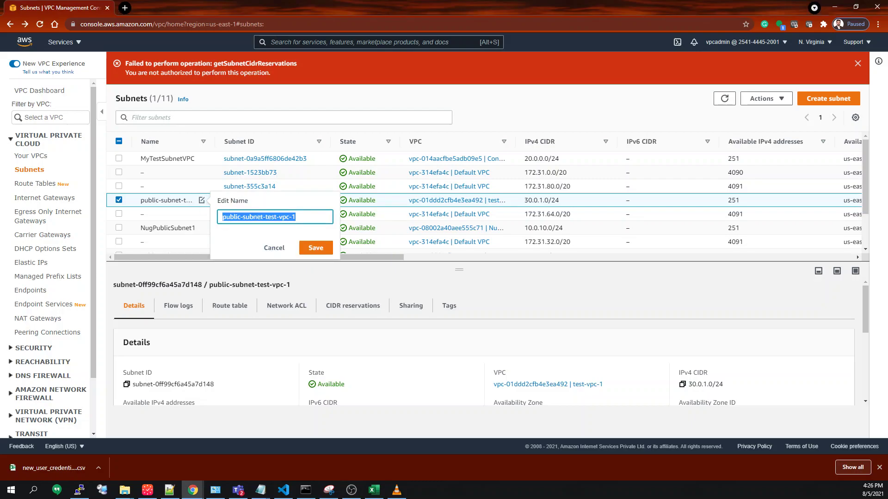
left_click(274, 247)
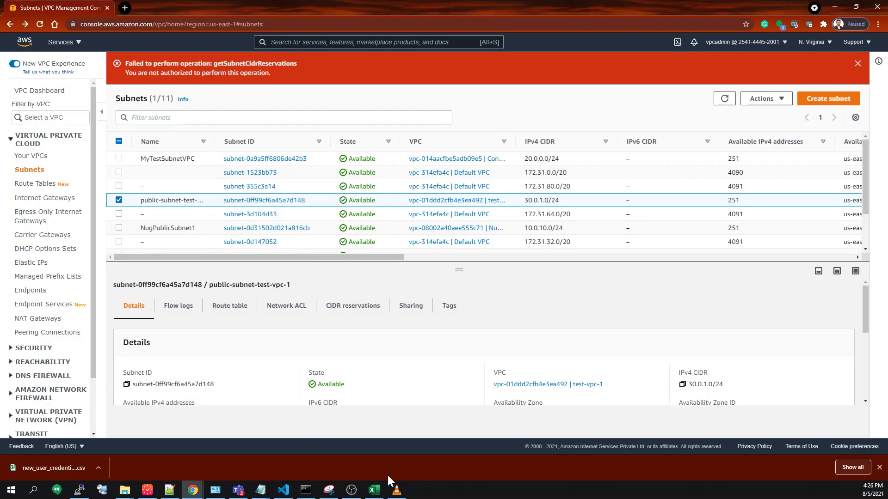
left_click(374, 490)
- Paste the public subnet name into cell G3
left_click(776, 296)
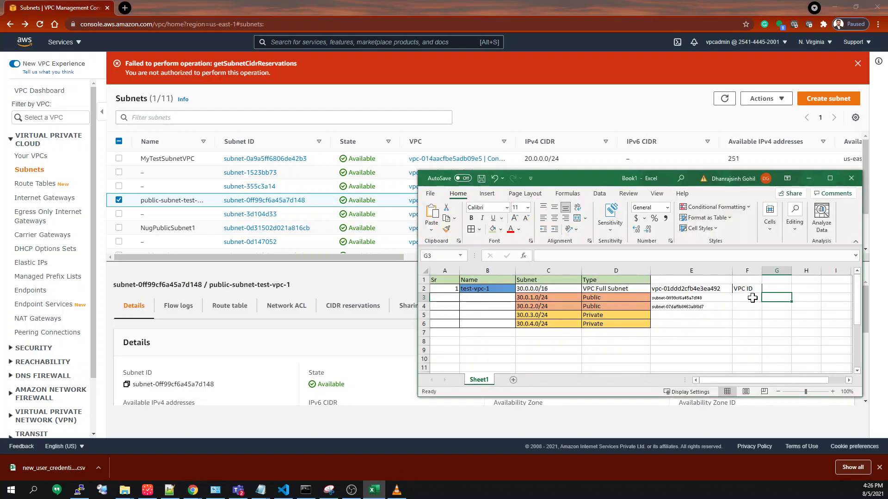
type("R")
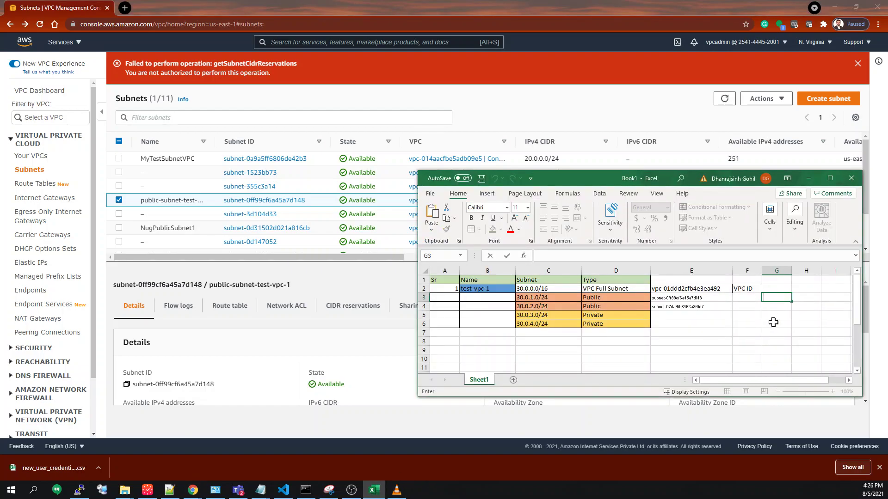
key("ctrl+v")
left_click(772, 317)
- Enter private-subnet-test-vpc-1 in G5, copy that name, and minimize Excel
key("BackSpace")
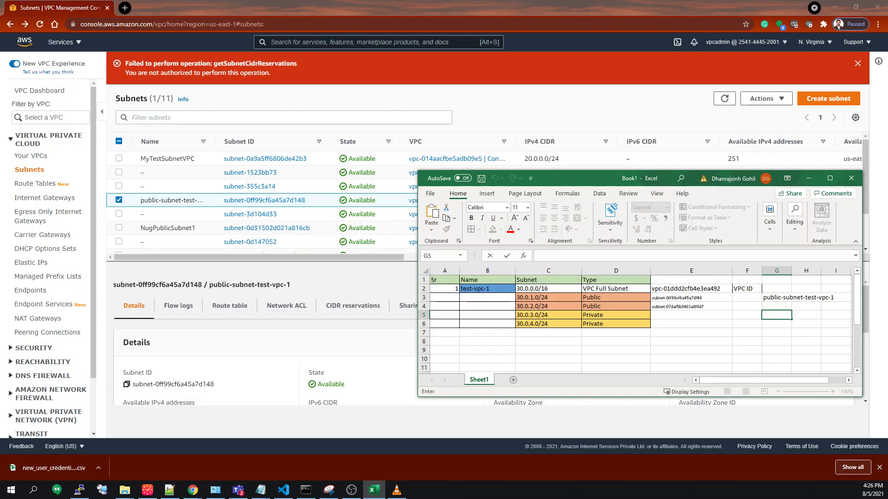
key("ctrl+v")
double_click(773, 315)
type("private")
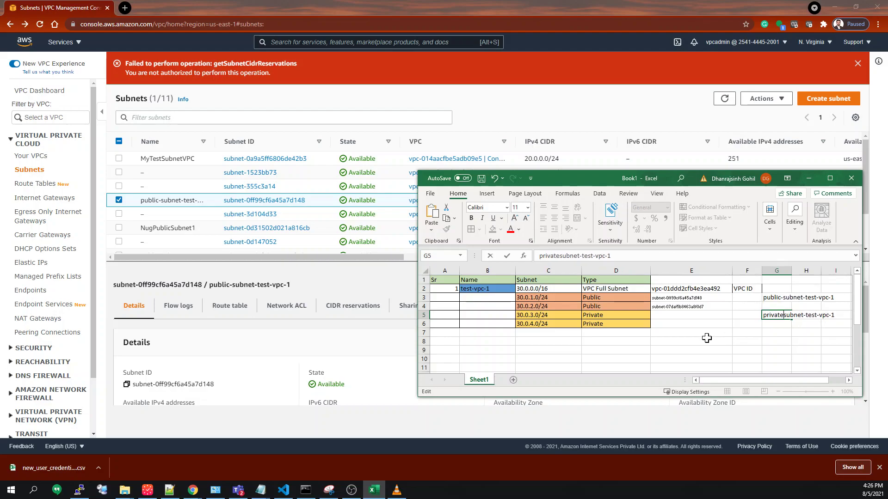
type("-")
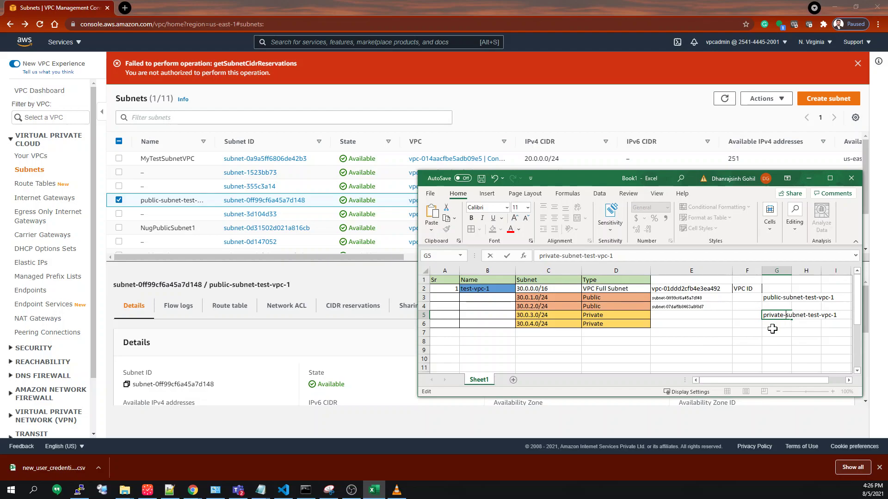
key("ctrl+Return")
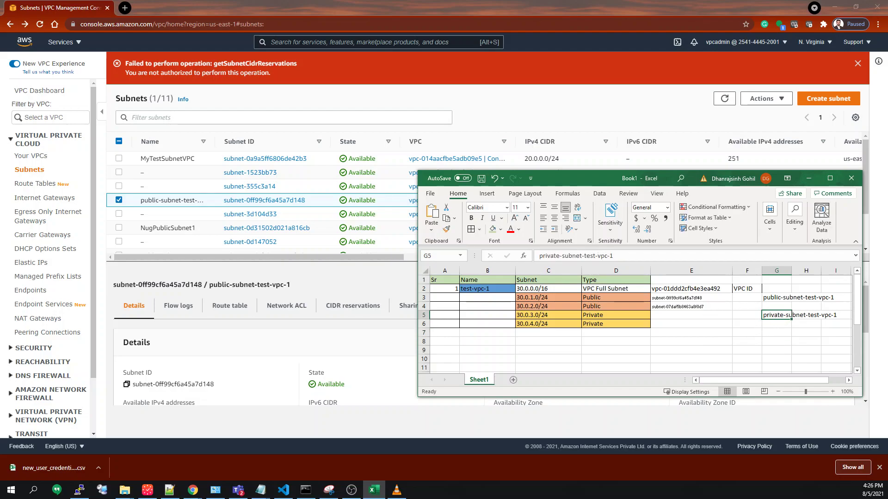
left_click(613, 256)
left_click_drag(613, 256, 539, 255)
key("ctrl+c")
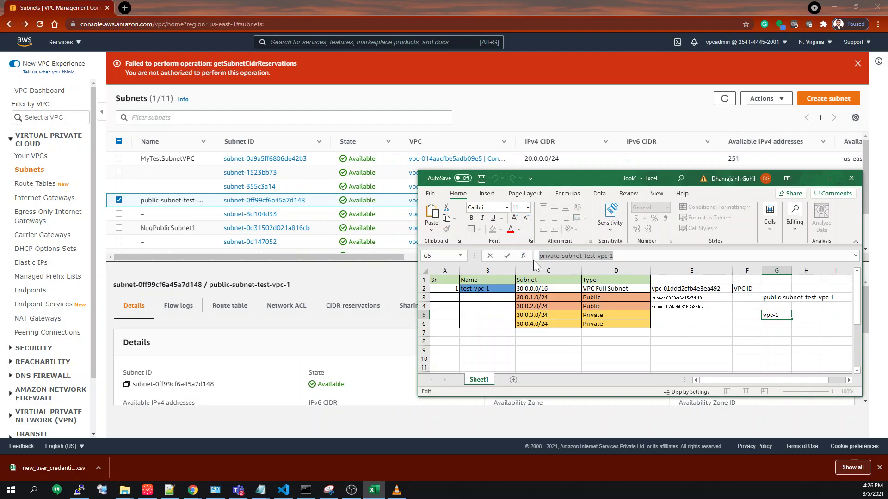
left_click(808, 178)
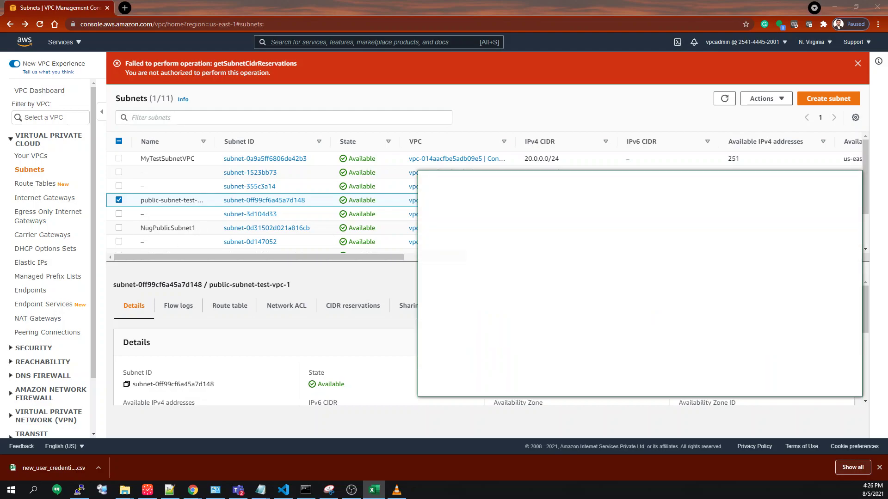
- Start a new subnet in test-vpc-1 named private-subnet-test-vpc-1
left_click(822, 101)
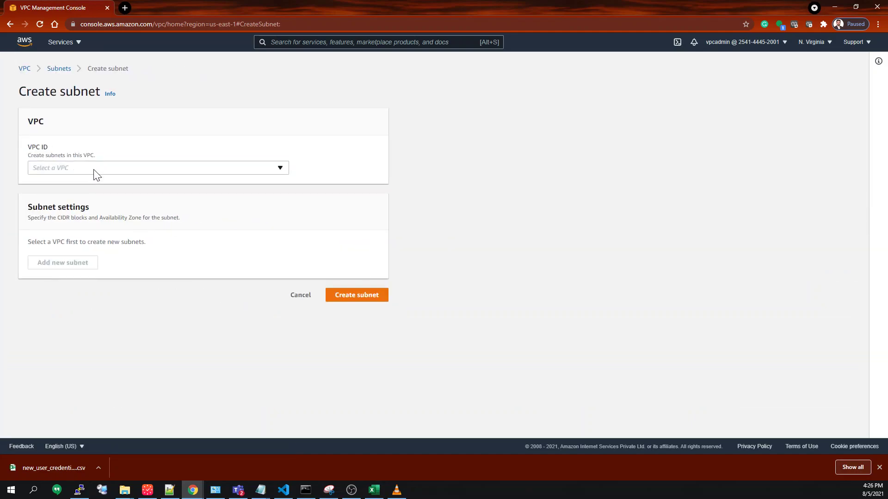
left_click(97, 175)
left_click(136, 222)
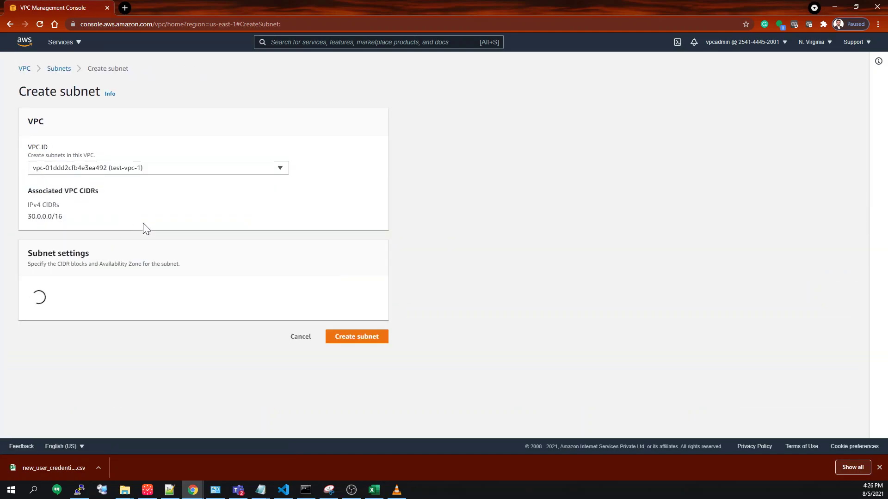
left_click(138, 327)
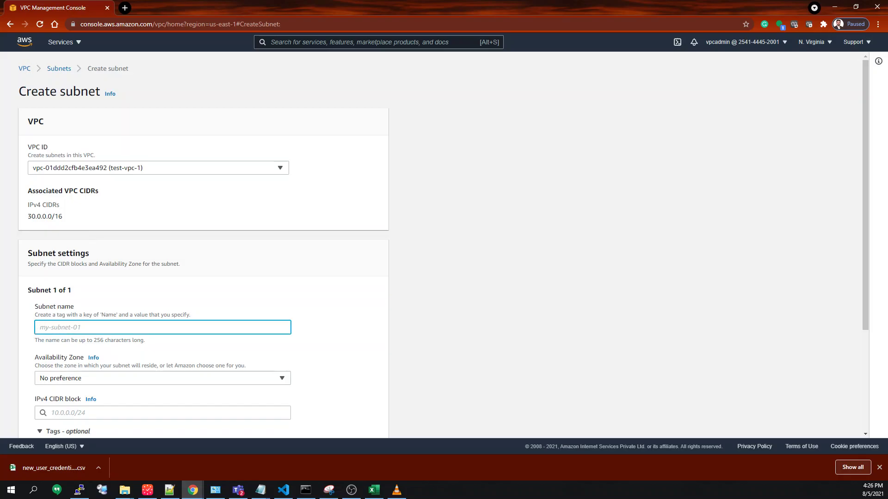
key("ctrl+v")
- Place it in us-east-1a with CIDR 30.0.3.0/24 and add a second subnet entry
scroll(148, 352, "down", 5)
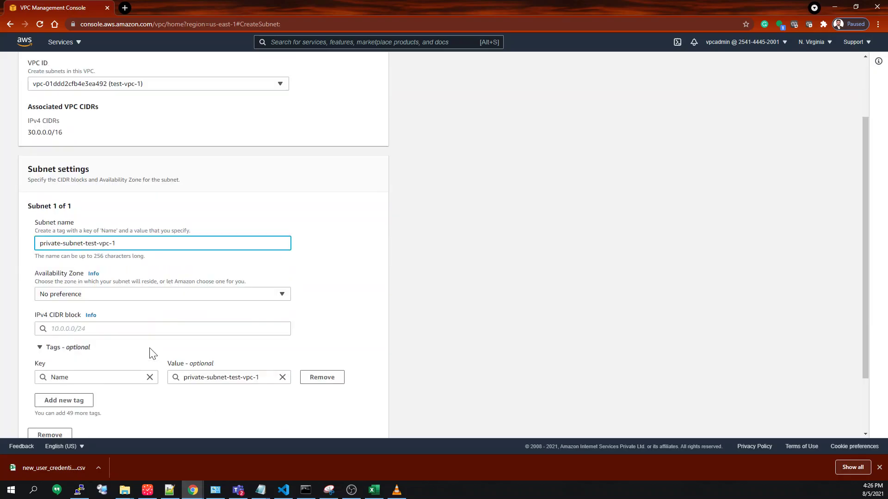
left_click(105, 218)
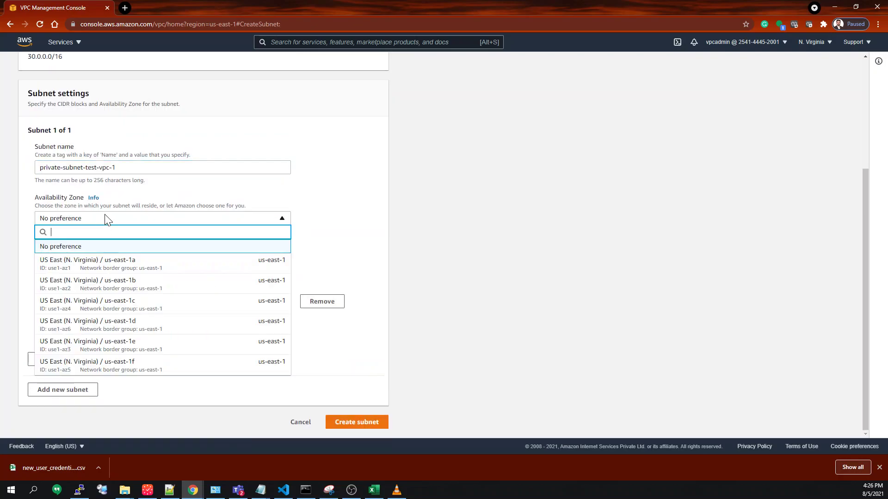
left_click(111, 265)
left_click(162, 253)
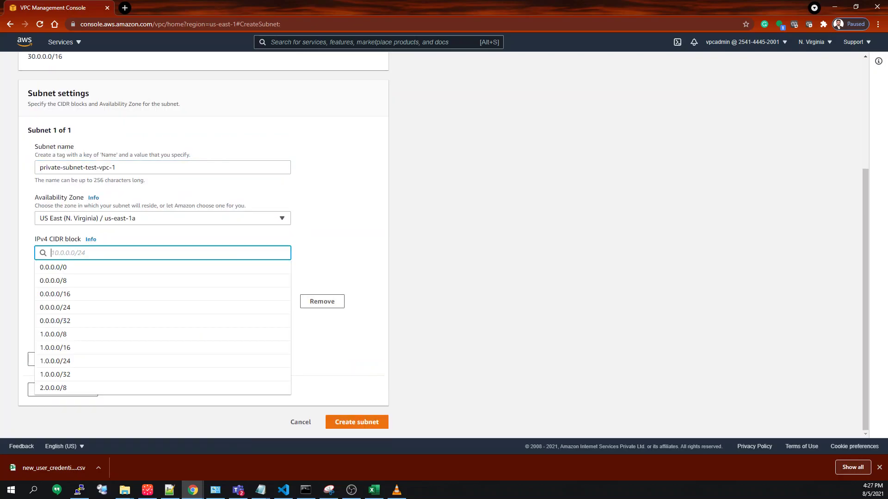
type("30.0.3.0")
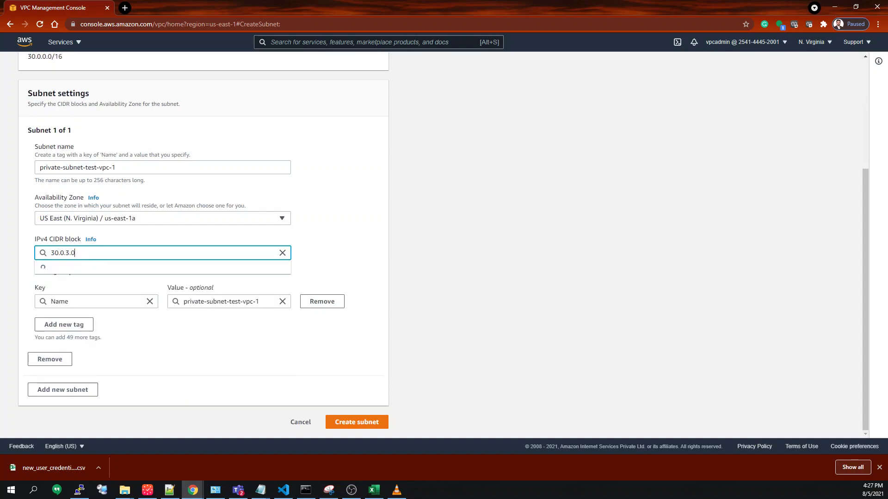
type("/24")
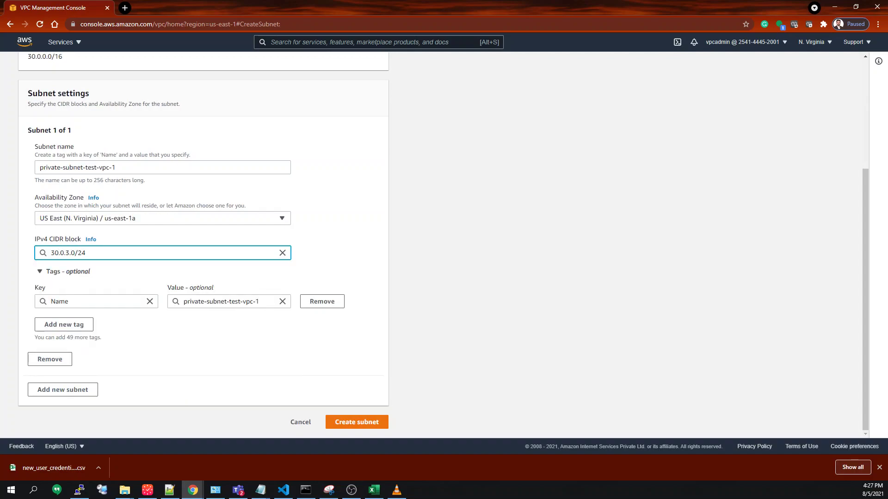
left_click(70, 389)
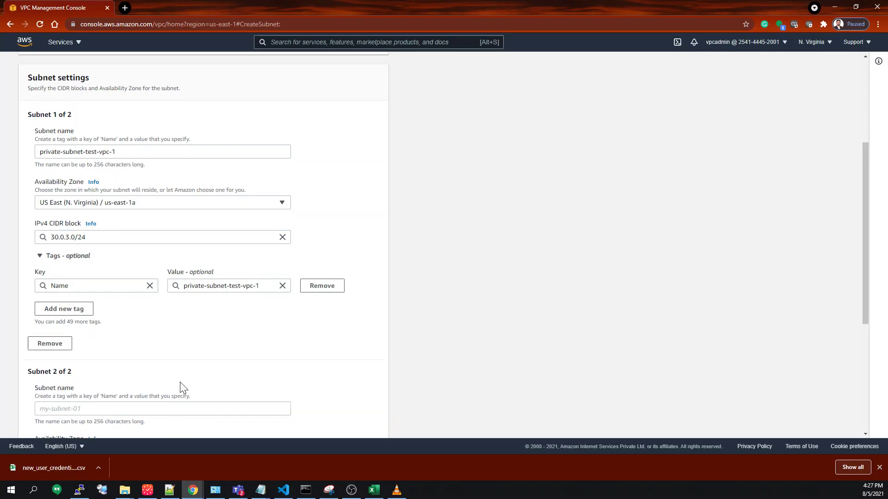
- Set the second subnet to private-subnet-test-vpc-2, us-east-1a, 30.0.4.0/24, and create both subnets
type("private-subnet-test-vpc-1")
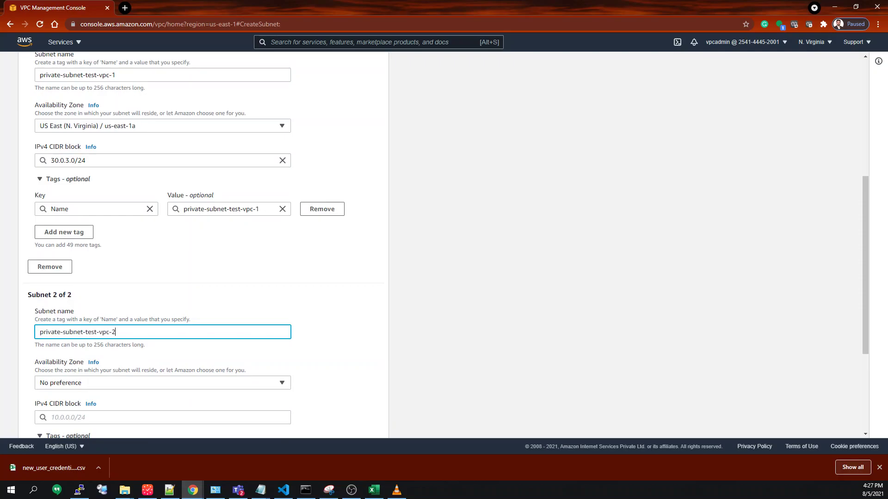
scroll(123, 307, "down", 2)
left_click(126, 292)
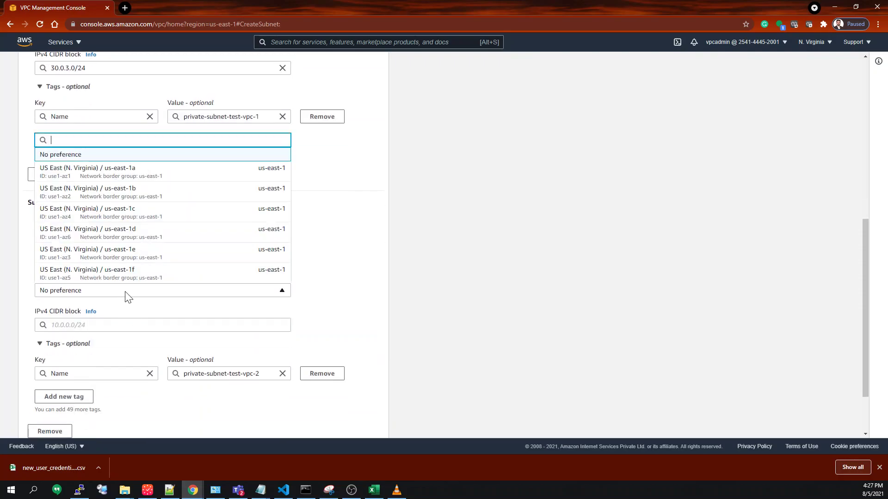
left_click(127, 172)
scroll(128, 343, "down", 1)
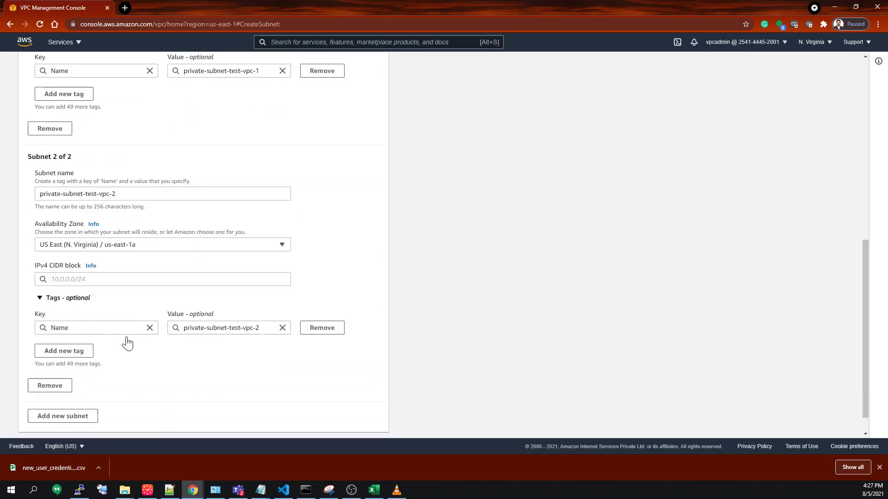
scroll(127, 342, "down", 1)
left_click(139, 253)
type("30.0.")
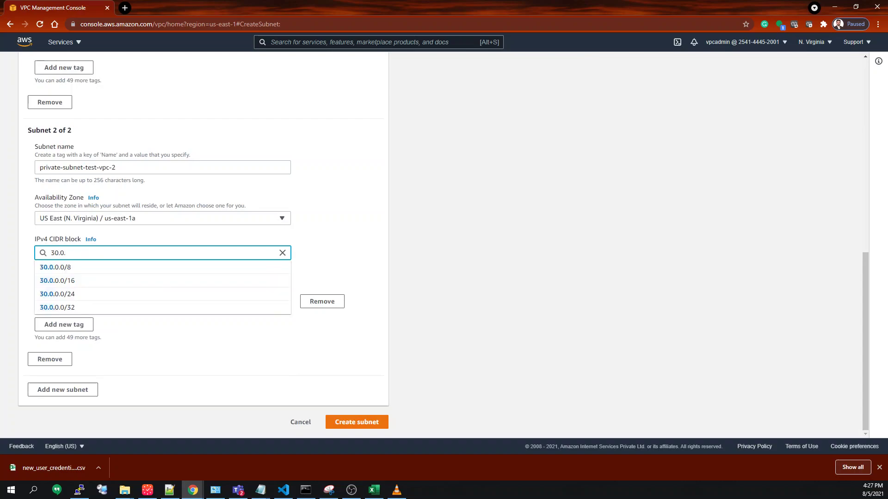
type("4")
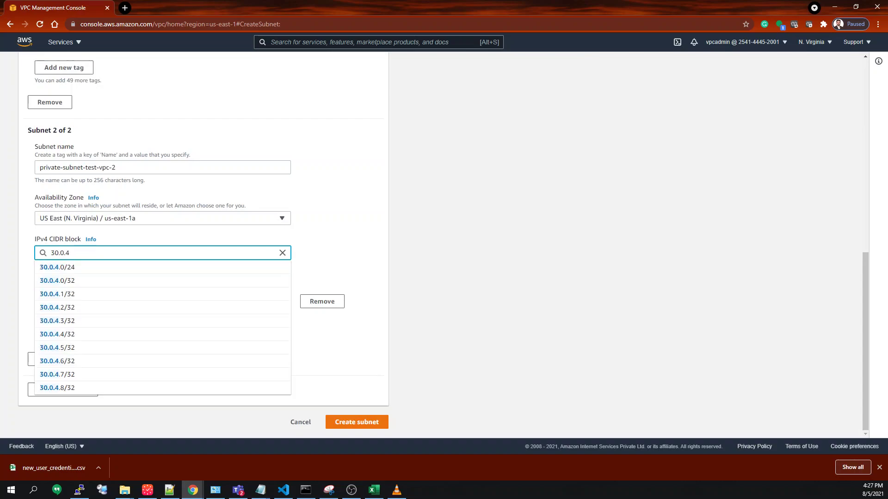
left_click(82, 271)
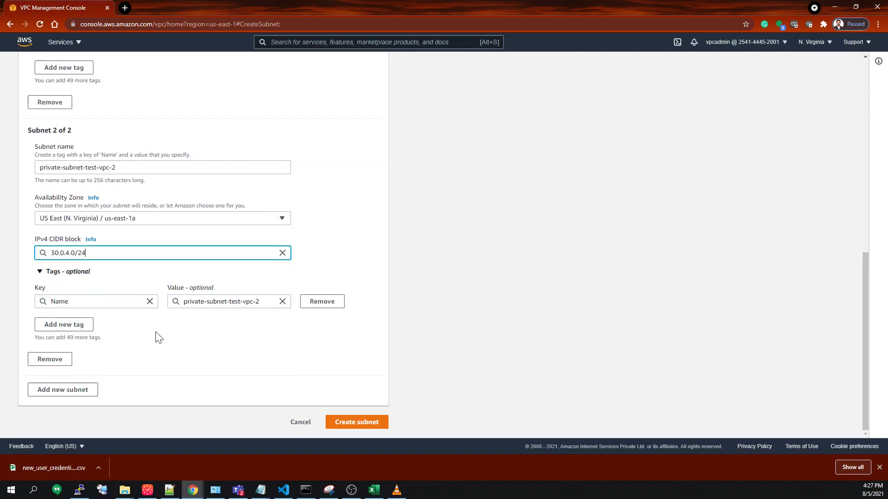
left_click(334, 422)
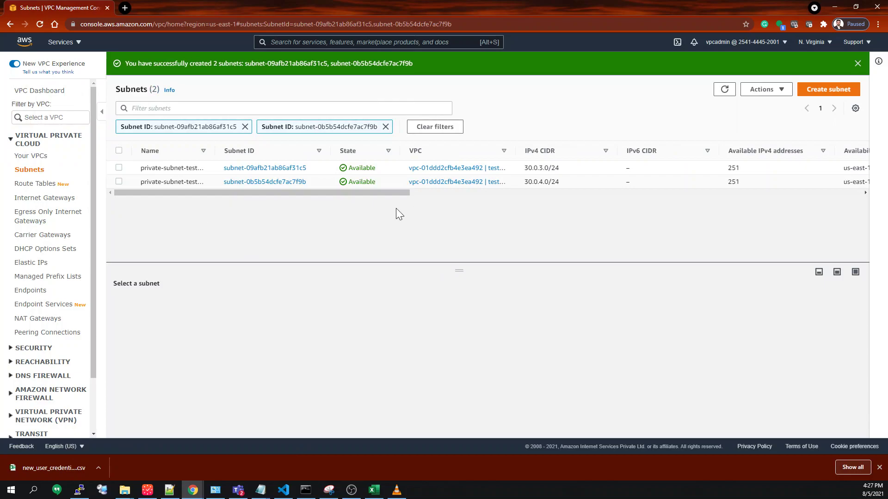
- Open subnet-09afb21ab86af31c5's details and copy its subnet ID
mouse_move(201, 168)
left_click(264, 168)
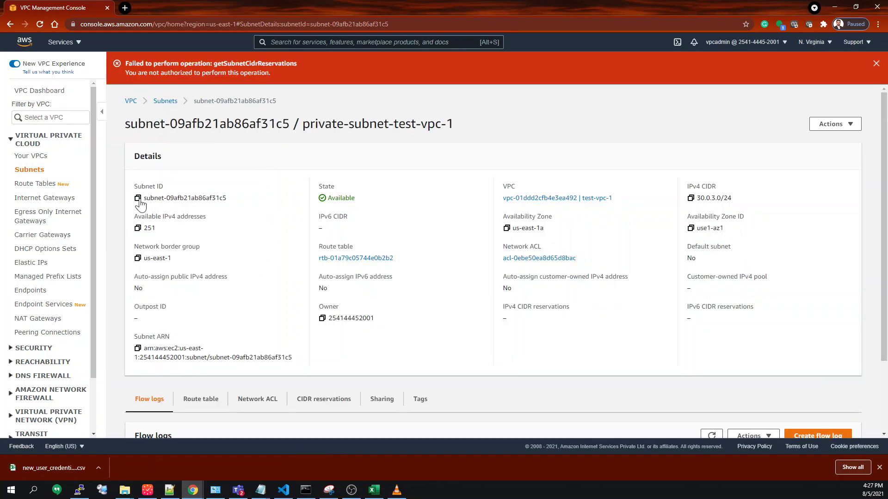
left_click(138, 199)
- Paste subnet-09afb21ab86af31c5 into Excel cell E5 on the 30.0.3.0/24 Private row
left_click(374, 491)
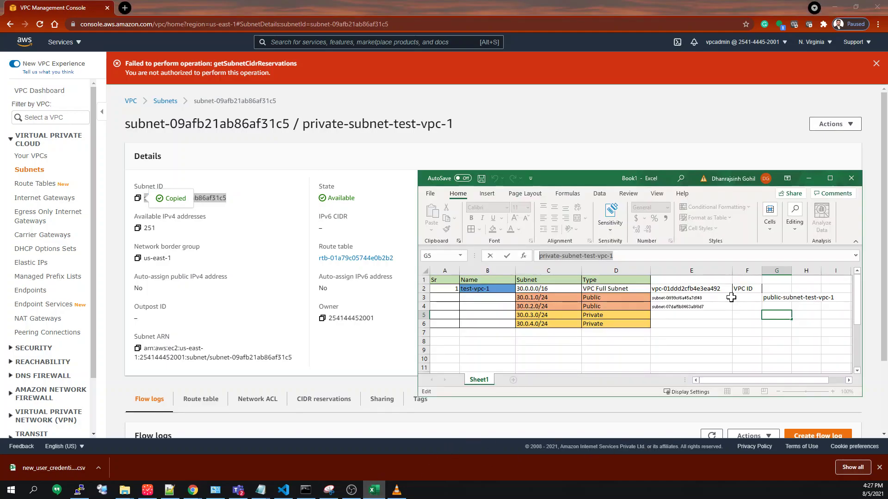
left_click(691, 314)
key("ctrl+v")
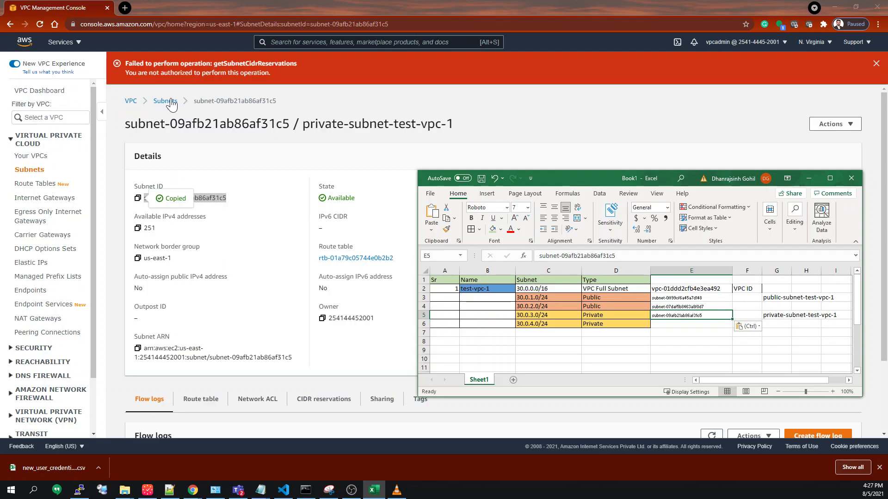
left_click(165, 101)
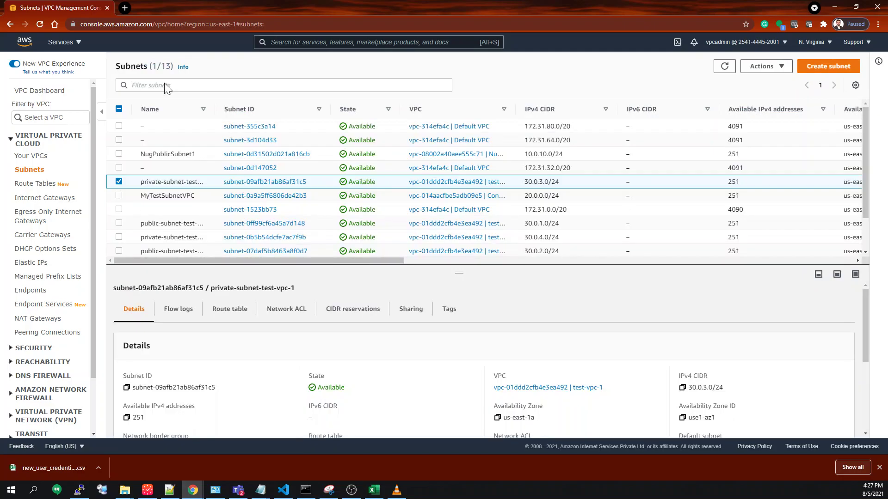
- Widen the VPC and Name columns in the Subnets list and open subnet-0b5b54dcfe7ac7f9b
scroll(277, 227, "down", 3)
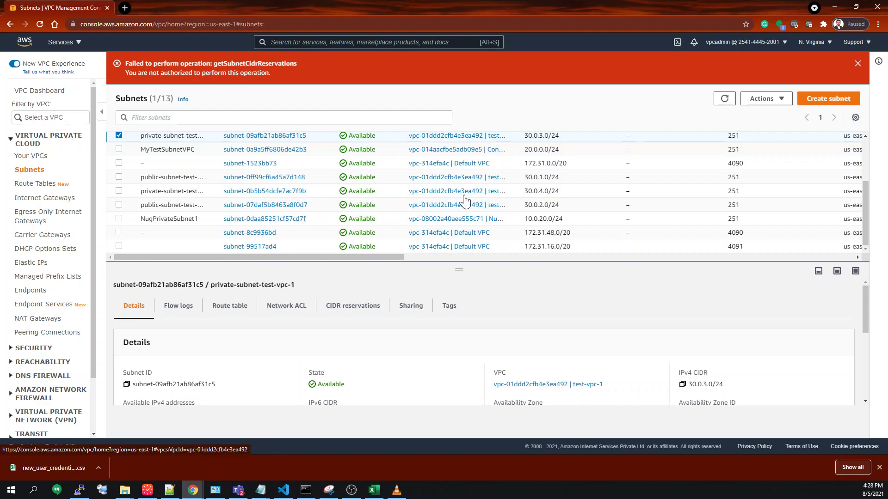
scroll(484, 188, "up", 3)
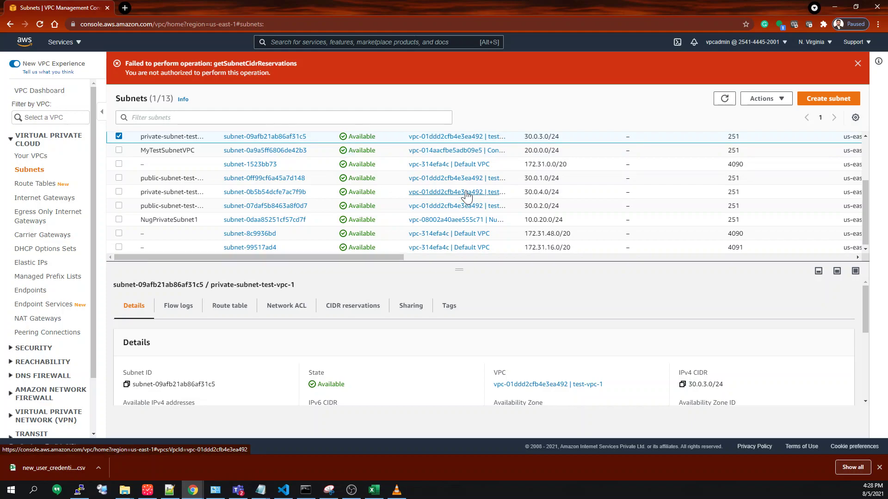
left_click_drag(516, 141, 583, 141)
scroll(499, 184, "down", 1)
scroll(500, 184, "down", 3)
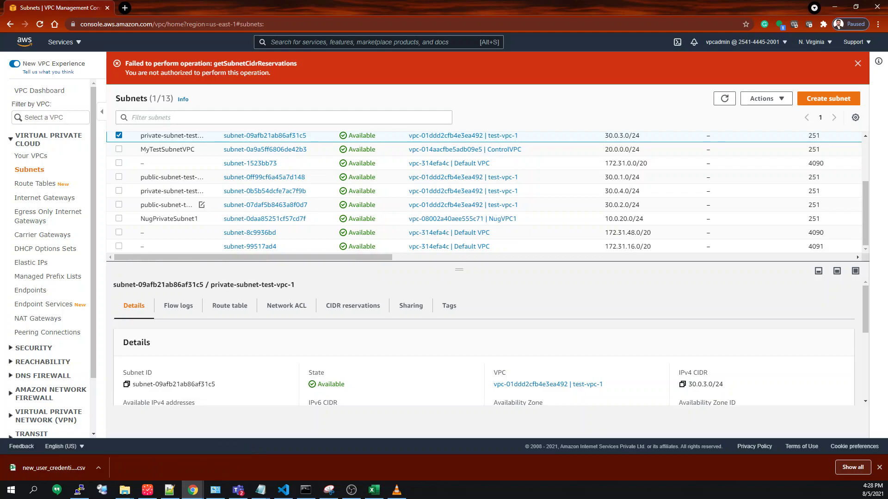
scroll(220, 138, "up", 3)
left_click_drag(217, 143, 295, 146)
scroll(282, 176, "down", 3)
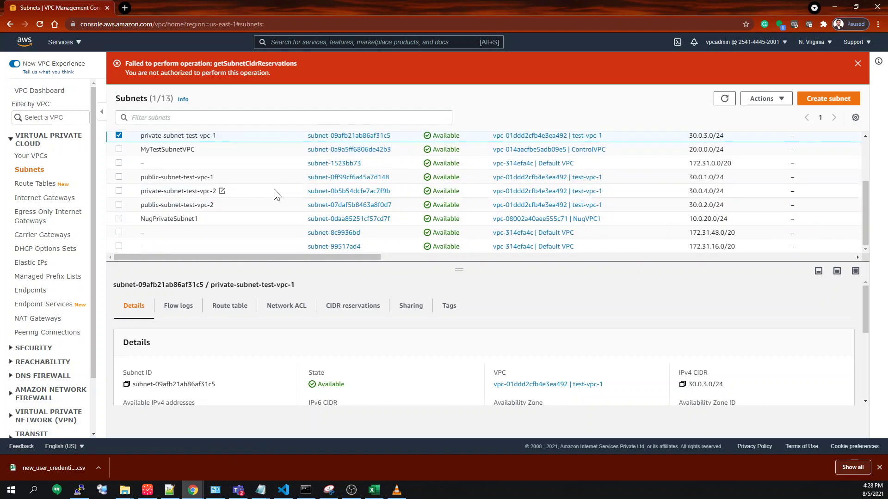
left_click(332, 191)
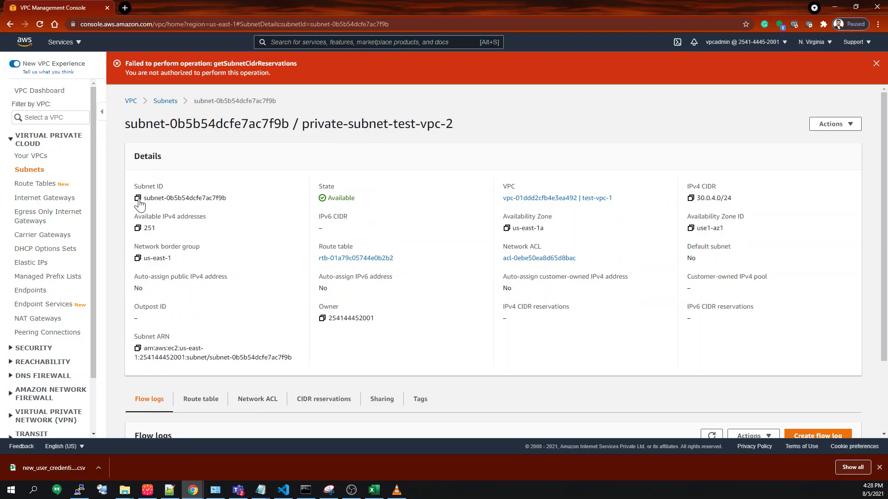
- Copy the second subnet's ID and paste it into Excel cell E6
left_click(138, 199)
left_click(377, 492)
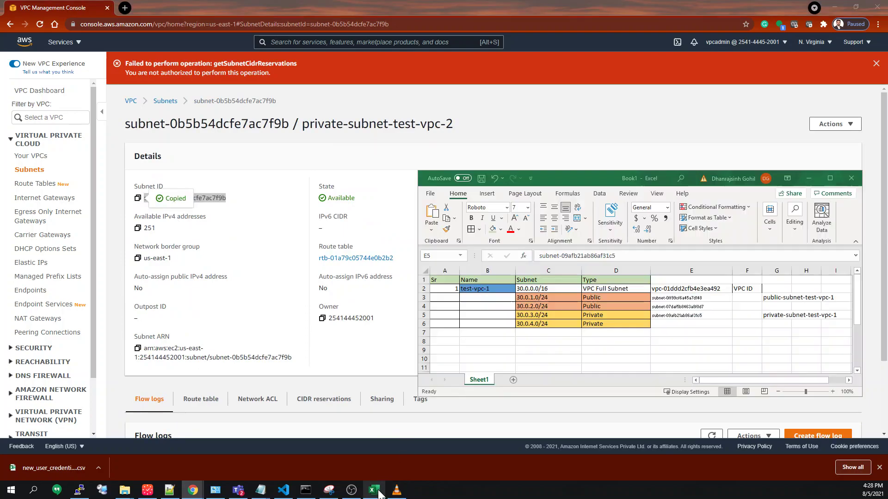
left_click(678, 323)
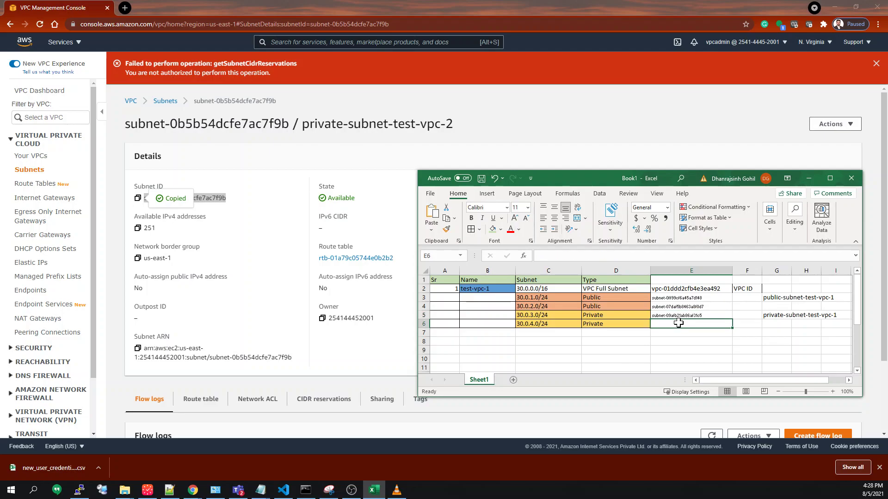
key("ctrl+v")
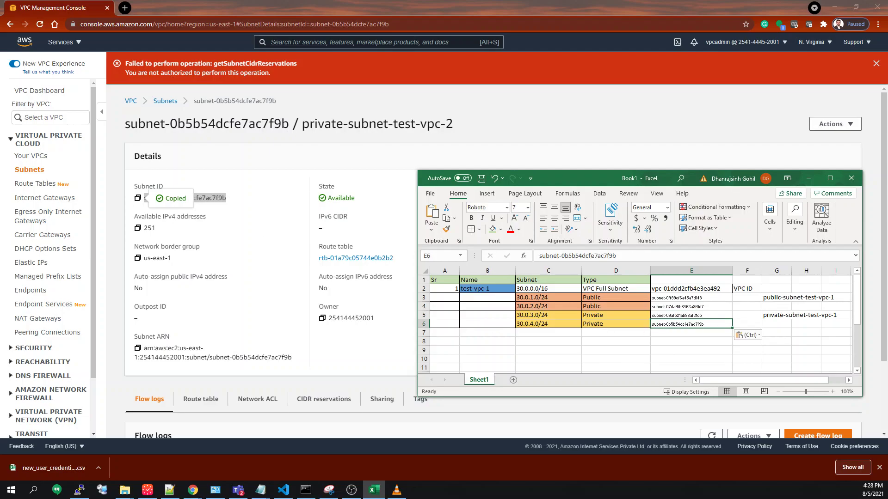
- Review the subnets list, verify the ID in cell E5, and minimize Excel
left_click(168, 102)
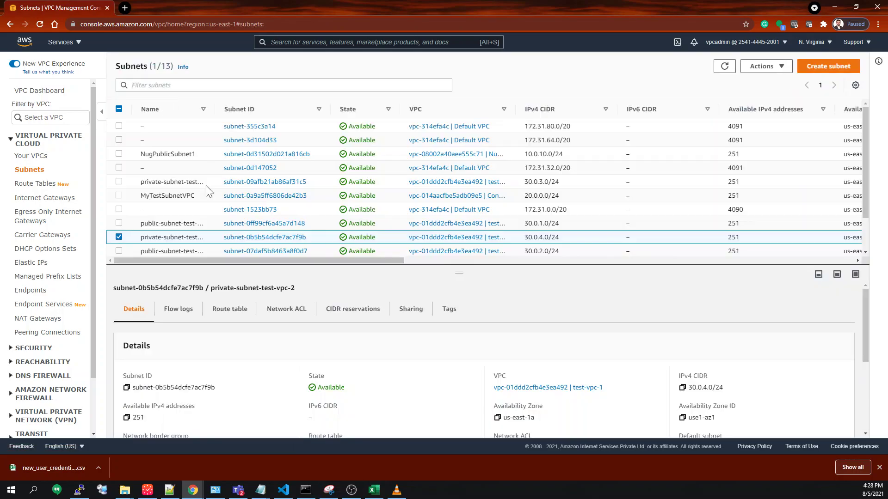
scroll(199, 213, "down", 3)
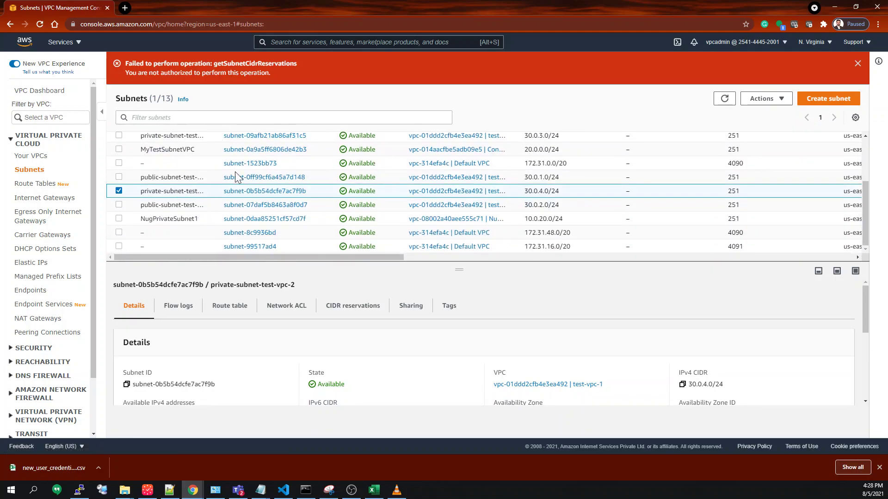
scroll(217, 171, "up", 3)
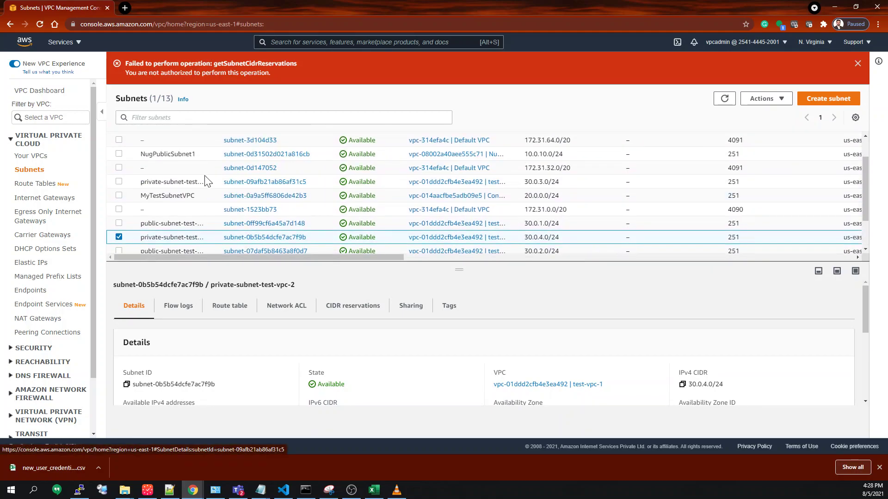
mouse_move(202, 181)
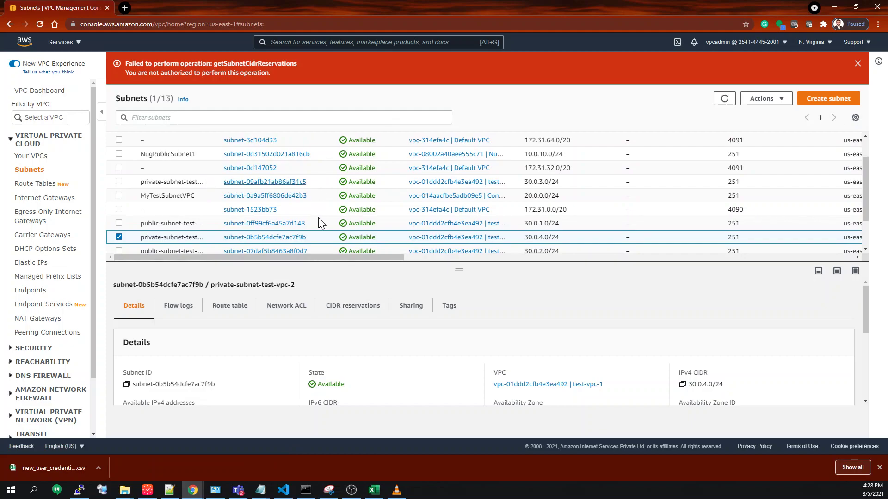
left_click(374, 490)
type("subnet-0b5b54dcfe7ac7f9b")
left_click(682, 316)
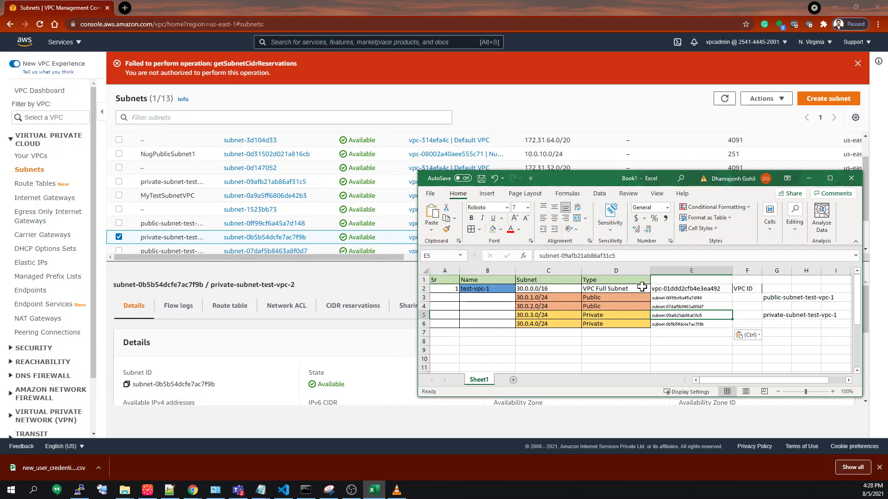
left_click(802, 177)
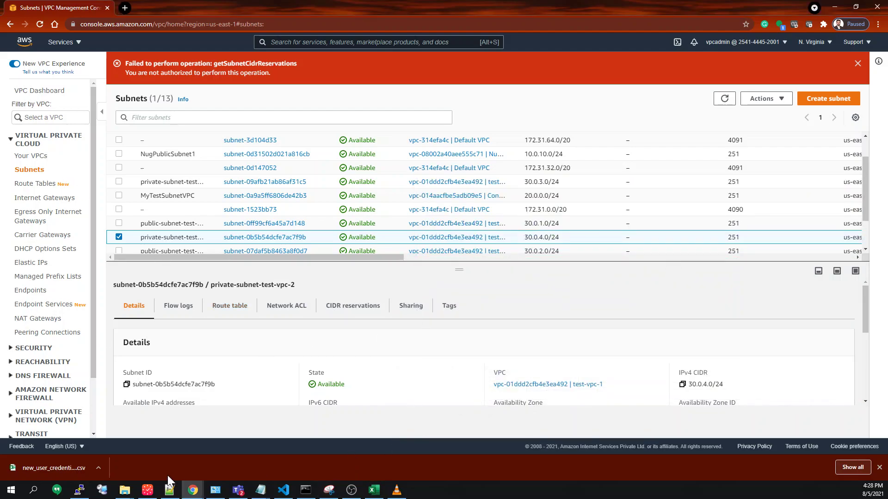
mouse_move(193, 489)
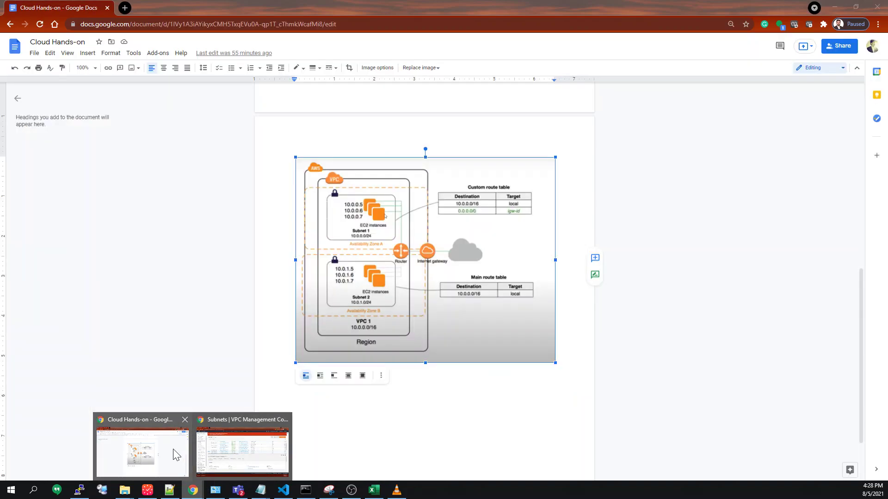
left_click(173, 448)
scroll(385, 447, "up", 4)
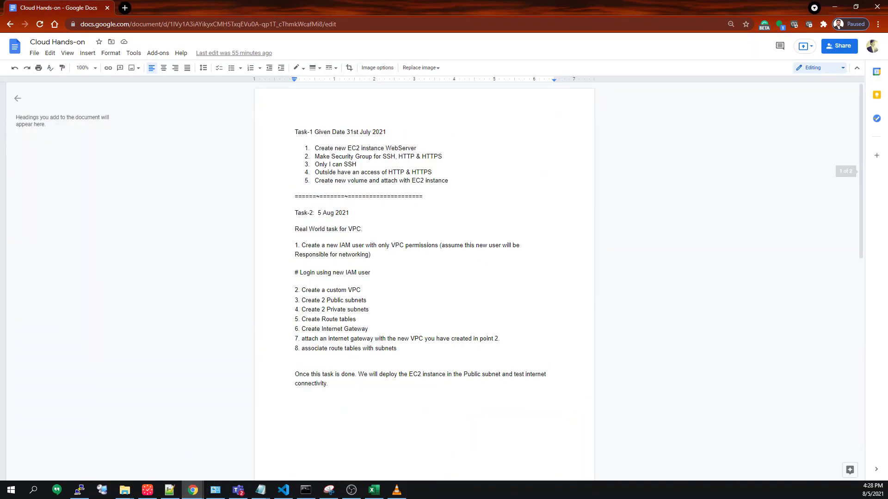
left_click_drag(360, 290, 301, 290)
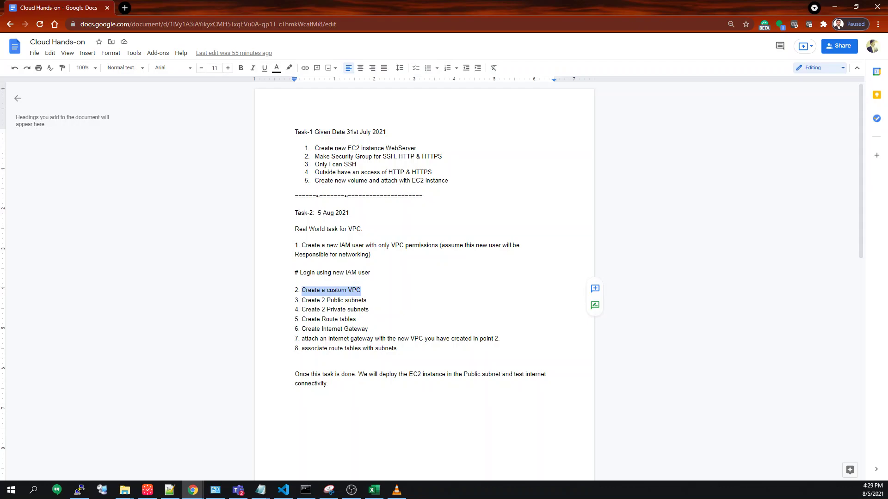
left_click_drag(366, 300, 306, 300)
left_click_drag(368, 309, 306, 309)
left_click(356, 319)
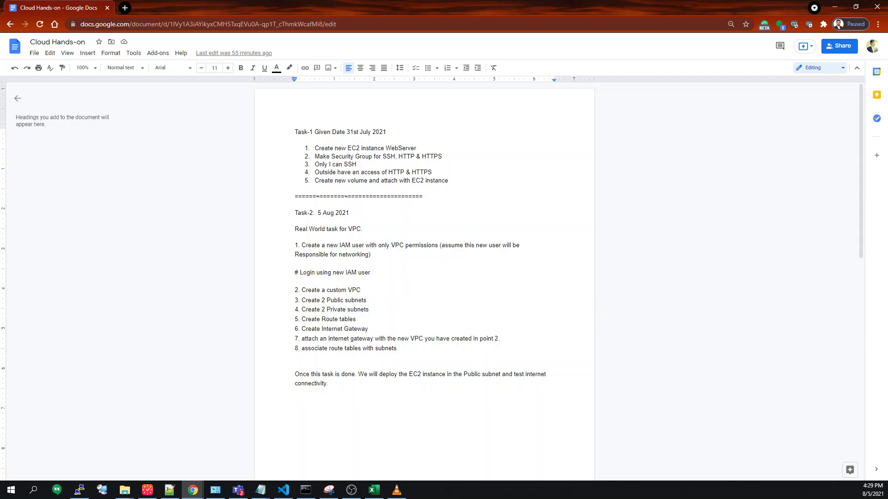
left_click_drag(356, 320, 306, 320)
left_click(357, 319)
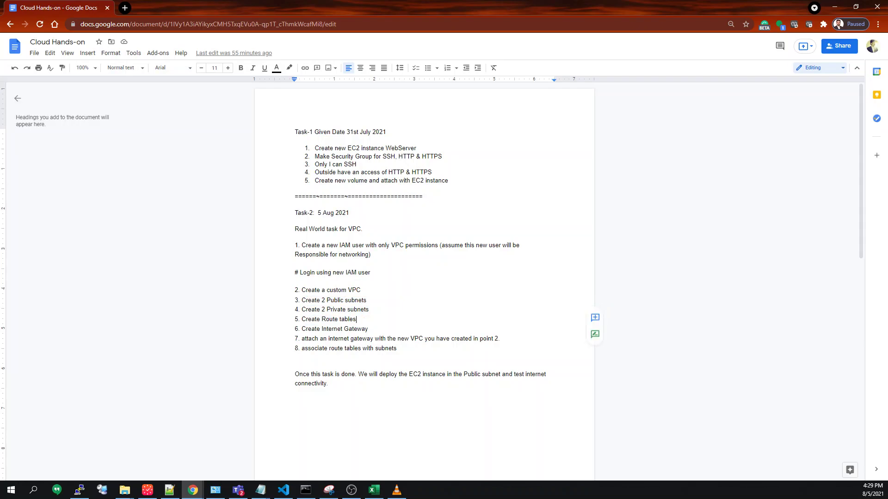
left_click(835, 8)
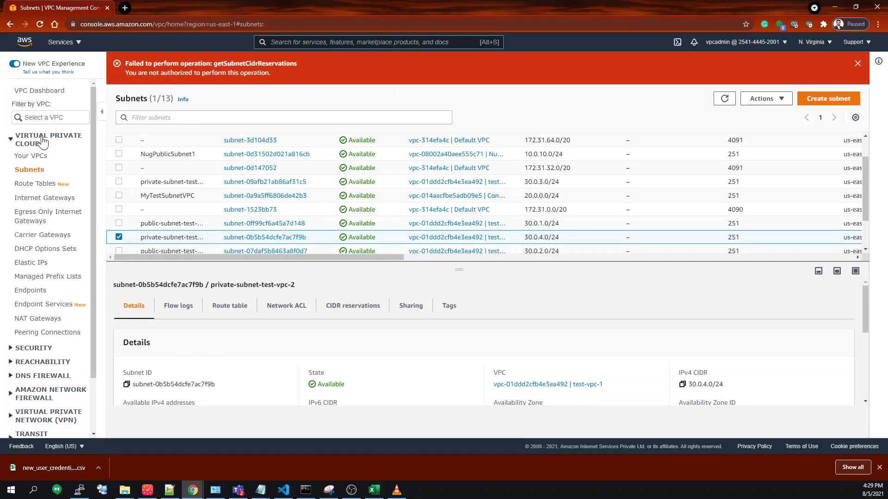
- In the Route tables list, widen the Name and Route table ID columns, then open Create route table
left_click(37, 186)
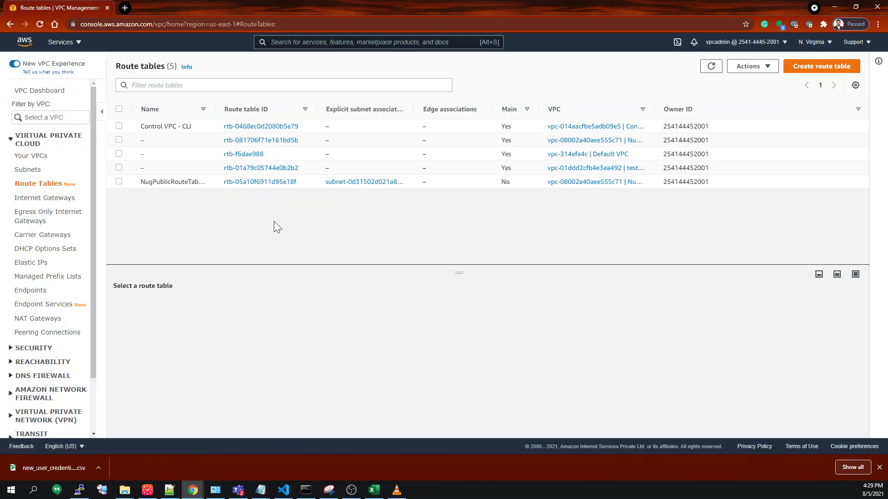
left_click_drag(317, 109, 348, 110)
left_click_drag(212, 109, 246, 107)
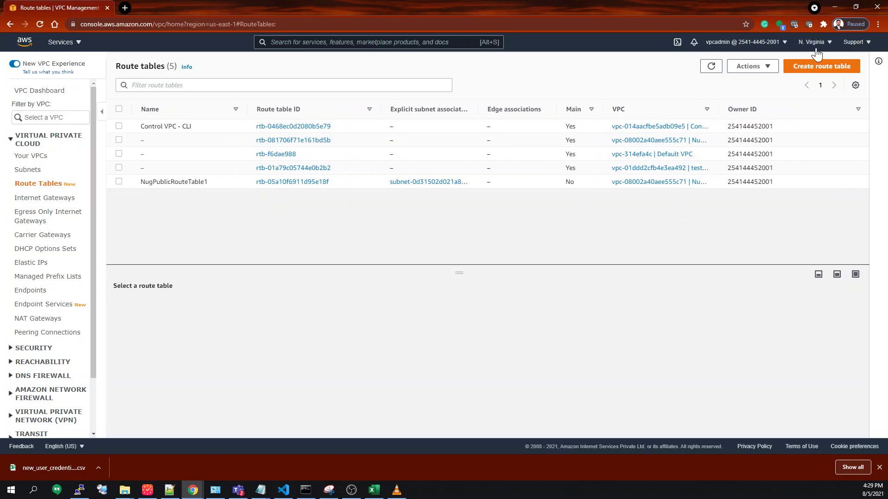
left_click(822, 68)
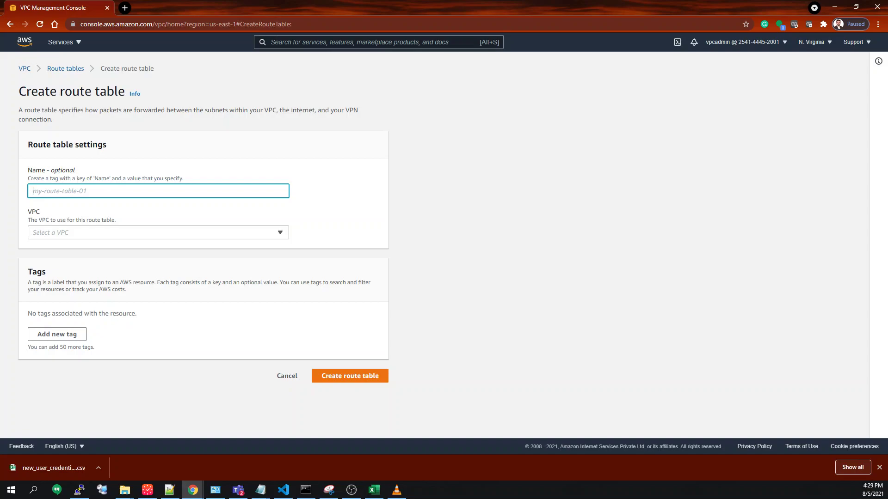
- Name the route table my-test-route-table-1 and assign it to test-vpc-1
type("my-t")
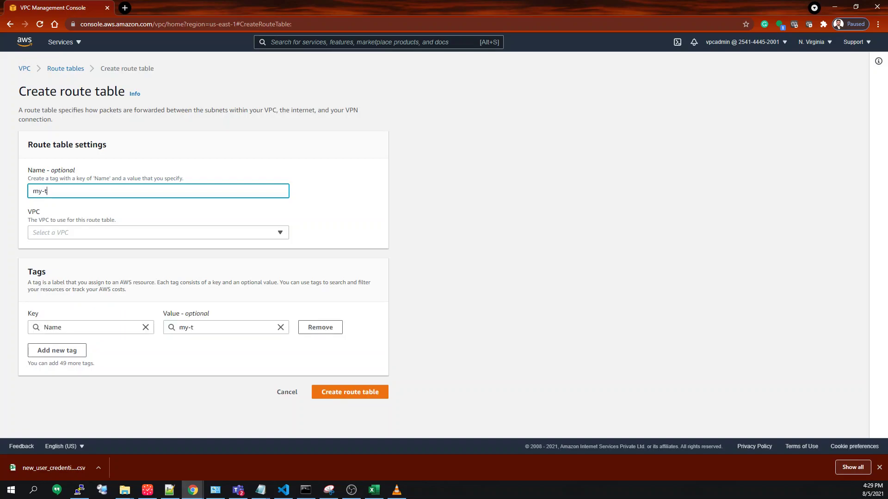
type("ute-table-1")
left_click(98, 234)
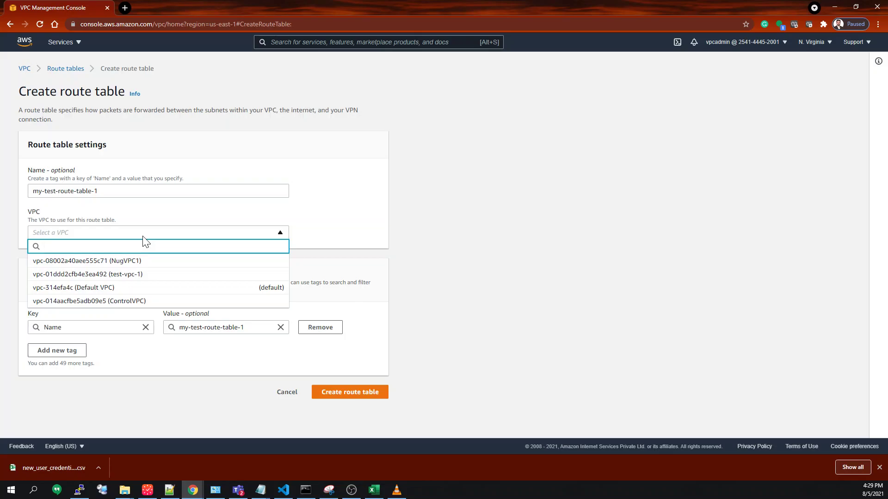
left_click(108, 274)
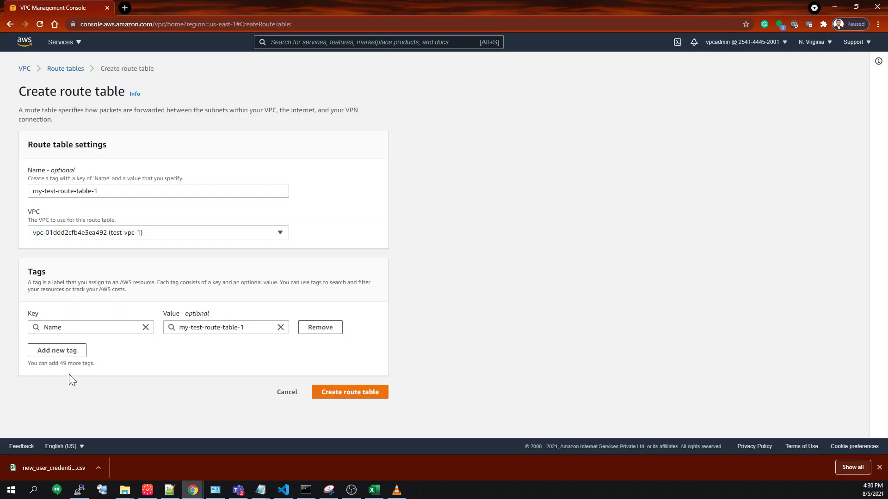
- Add the tag Purpose = Testing and create the route table
left_click(57, 352)
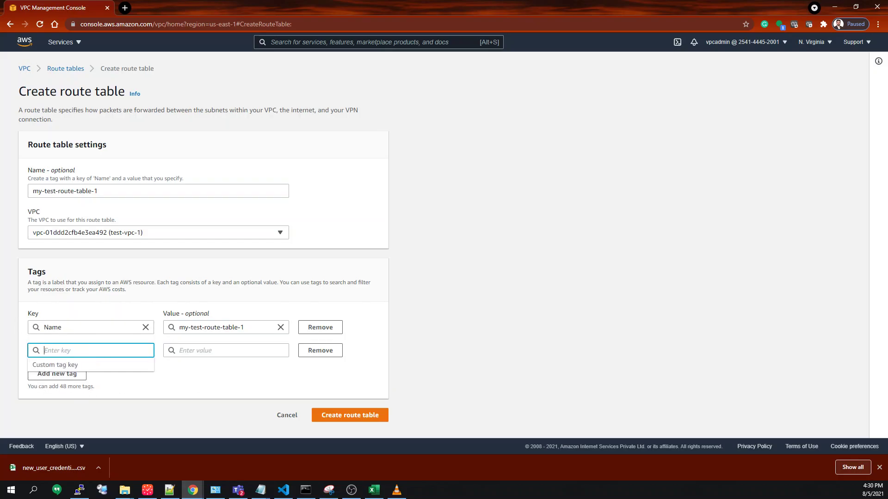
type("Purppo")
key("BackSpace")
key("BackSpace")
type("ose")
key("Tab")
type("Testing")
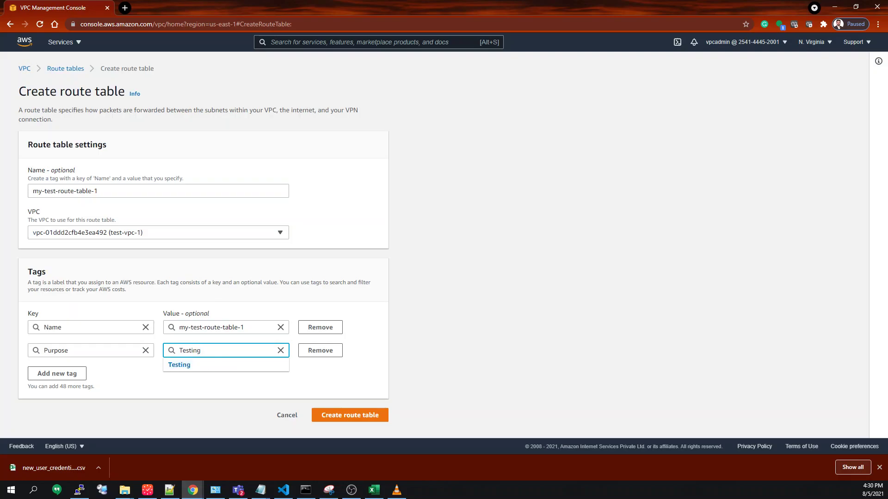
left_click(421, 365)
left_click(347, 418)
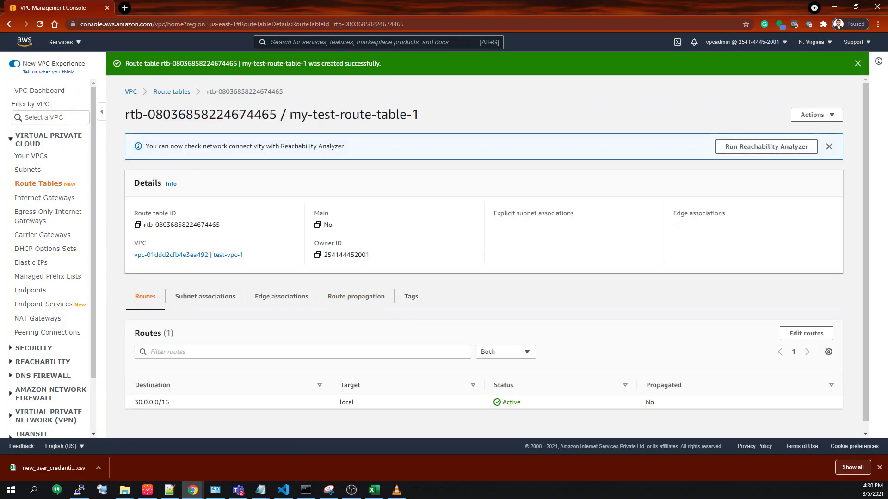
left_click_drag(124, 115, 277, 118)
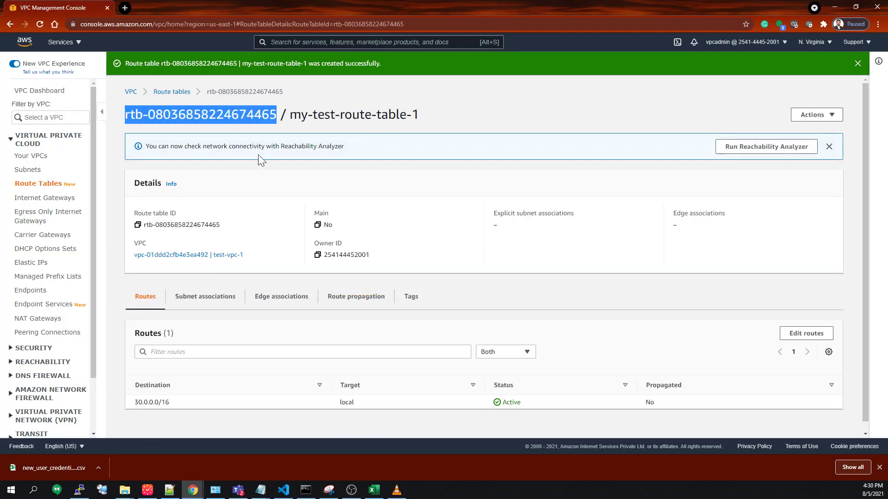
left_click(259, 211)
left_click(137, 226)
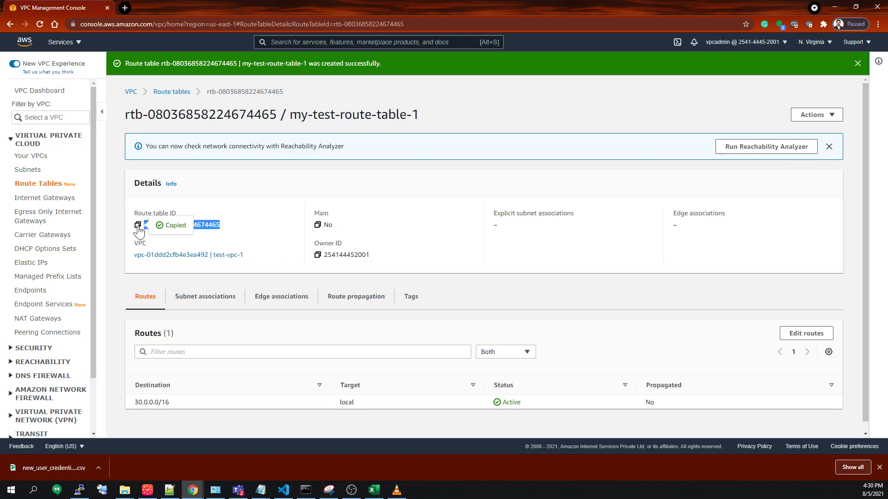
left_click(374, 490)
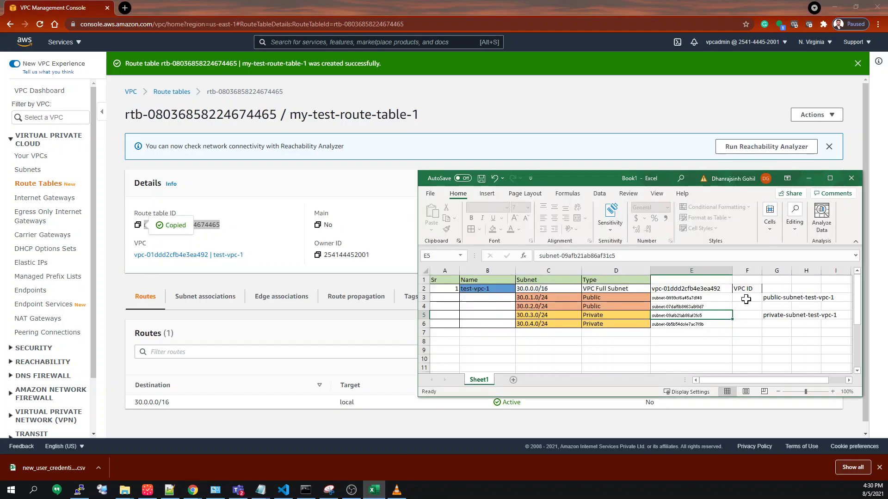
left_click(670, 334)
key("ctrl+v")
left_click(745, 334)
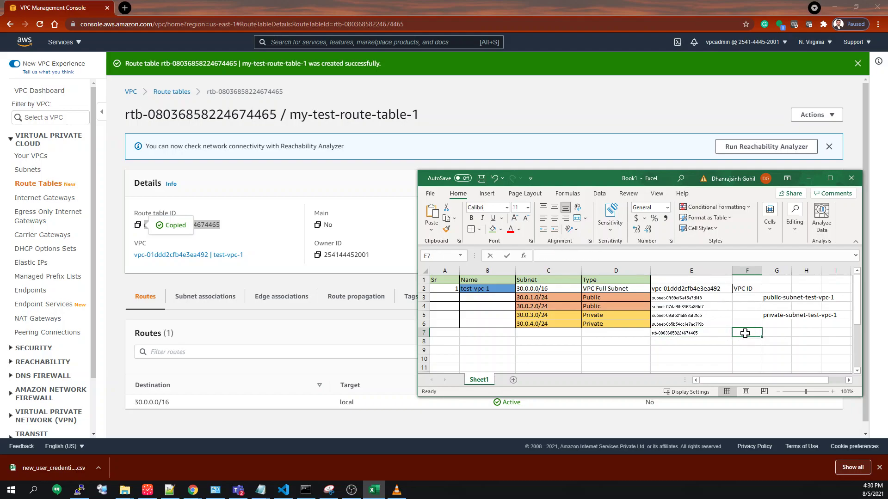
type("Route")
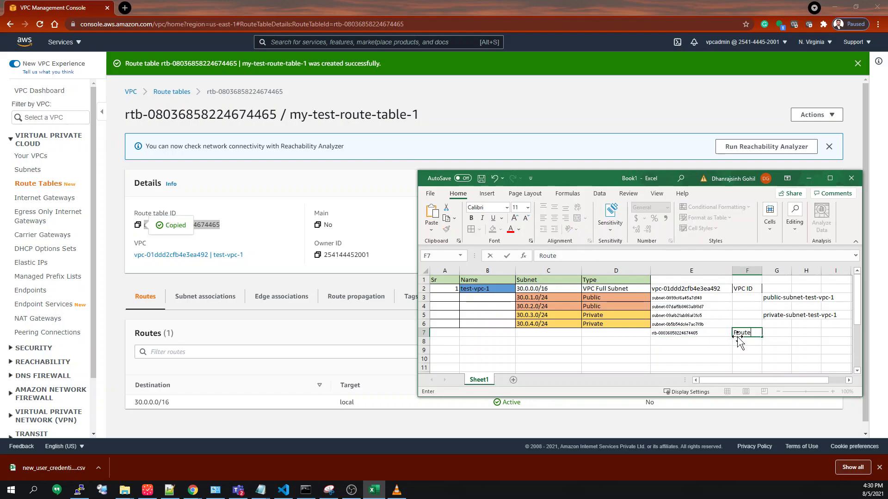
type(" table ID")
left_click(743, 298)
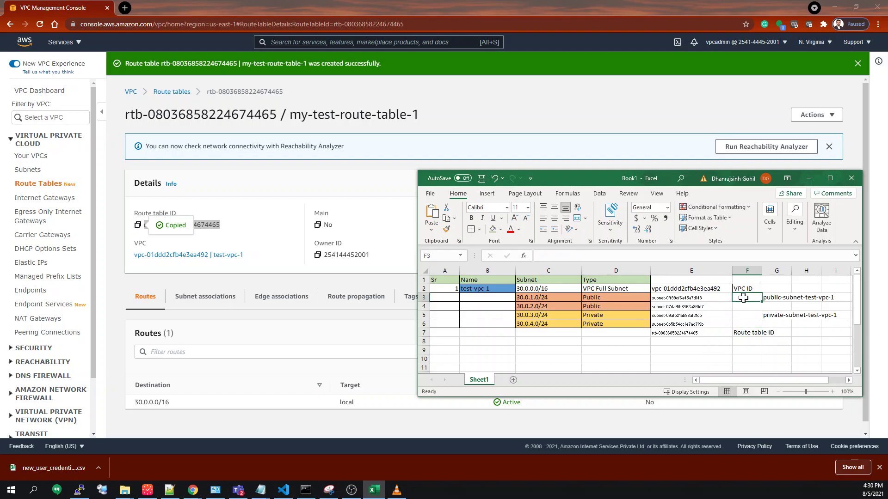
- Label cells F3–F6 as Pub-Su-1, Pub-Su-2, Pri-Su-1 and Pri-SU-2
type("Pub")
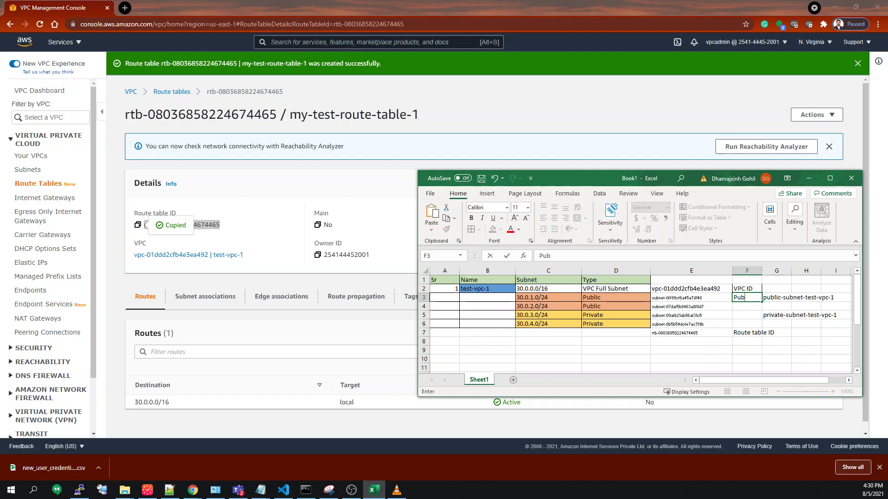
key("BackSpace")
type("b-Su-1")
key("Return")
type("Pub-")
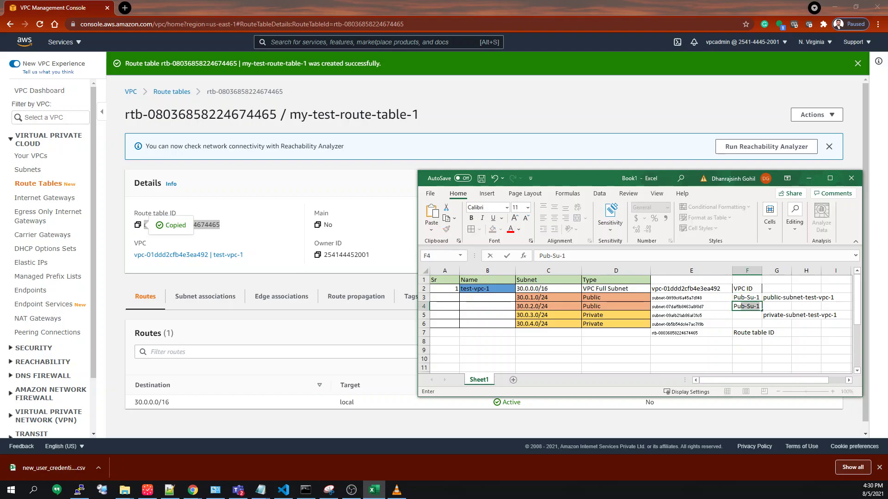
type("Su-2")
key("Return")
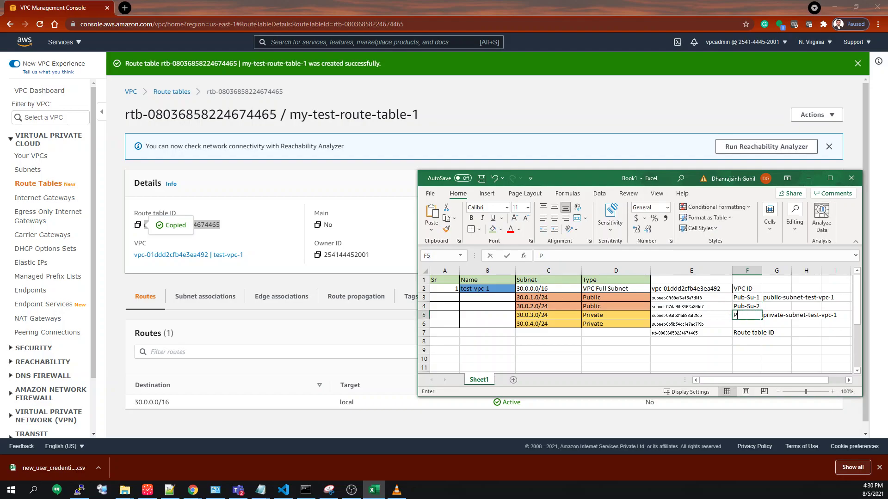
type("Pri-Su-1")
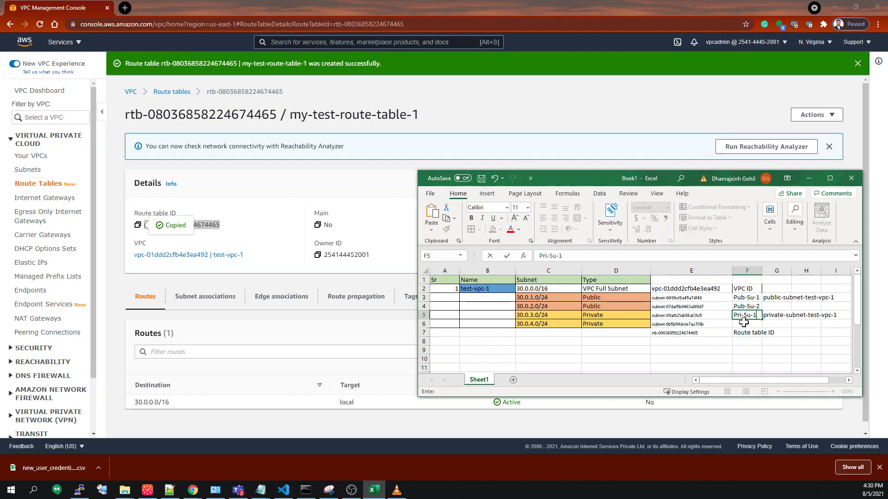
key("Return")
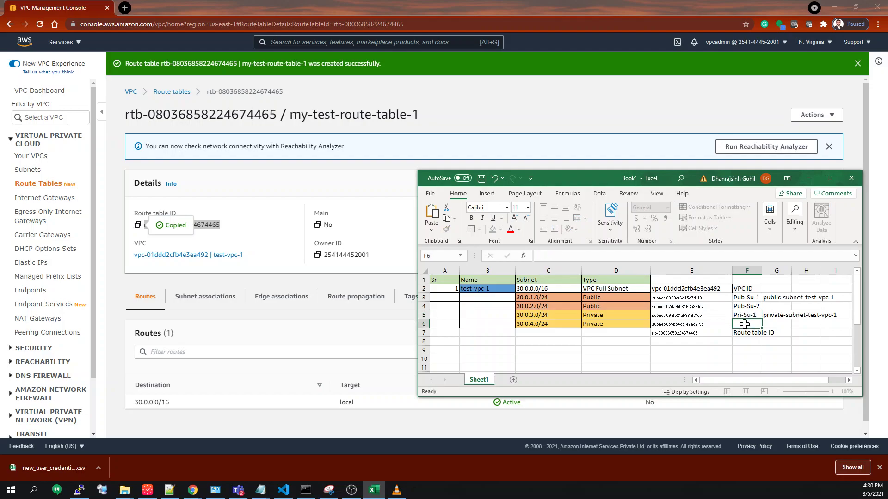
type("Pri-SU-2")
left_click(741, 333)
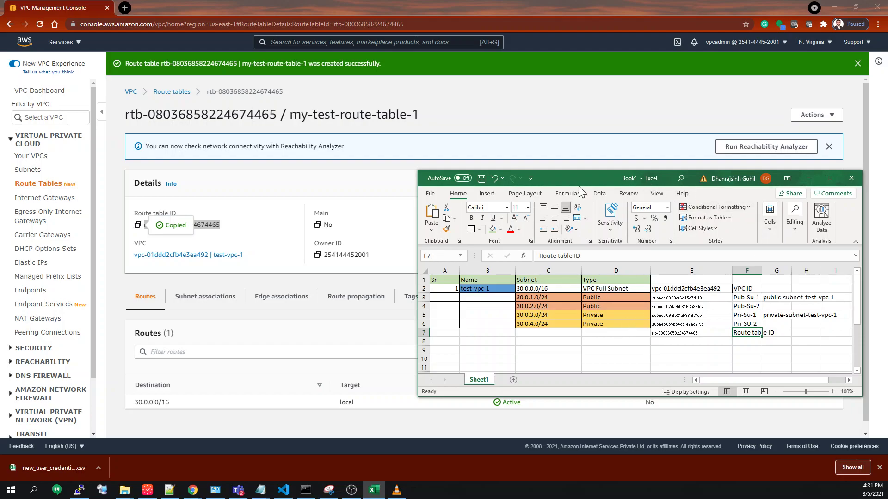
left_click_drag(576, 181, 491, 179)
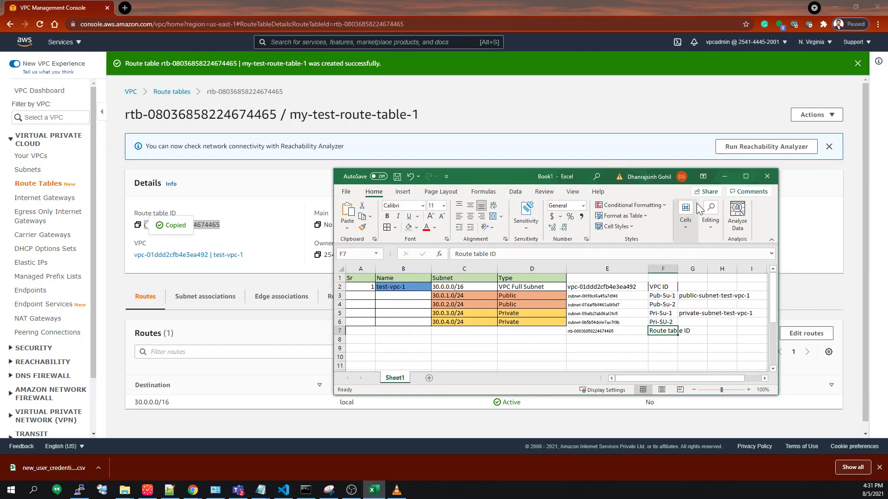
- Minimize Excel and review my-test-route-table-1's routes, including the local 30.0.0.0/16 destination
left_click(724, 177)
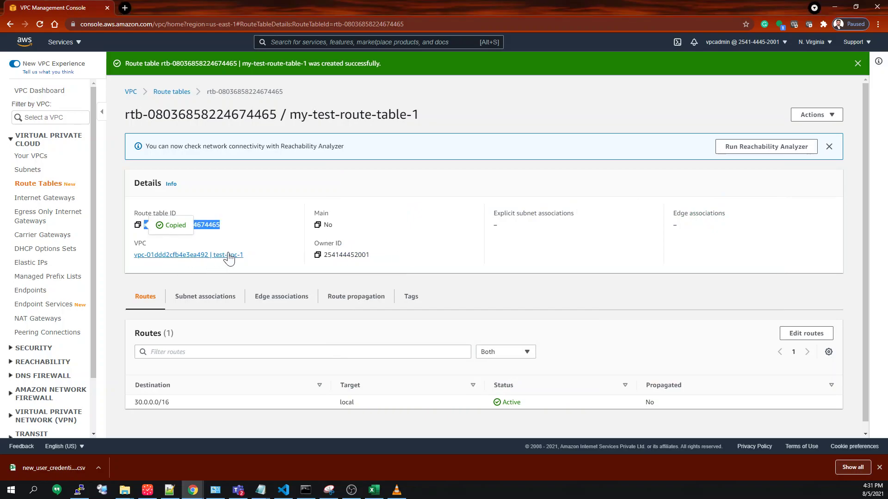
scroll(247, 356, "down", 1)
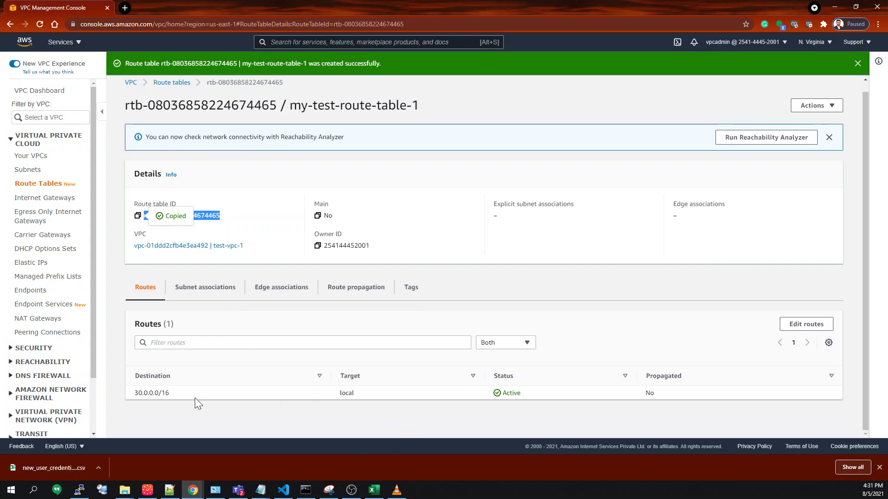
left_click(162, 396)
left_click(151, 401)
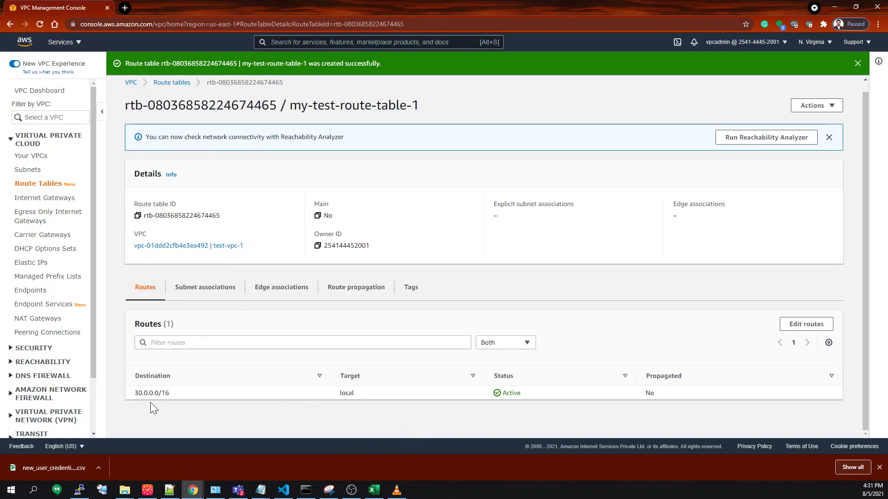
left_click_drag(144, 395, 129, 396)
left_click(197, 403)
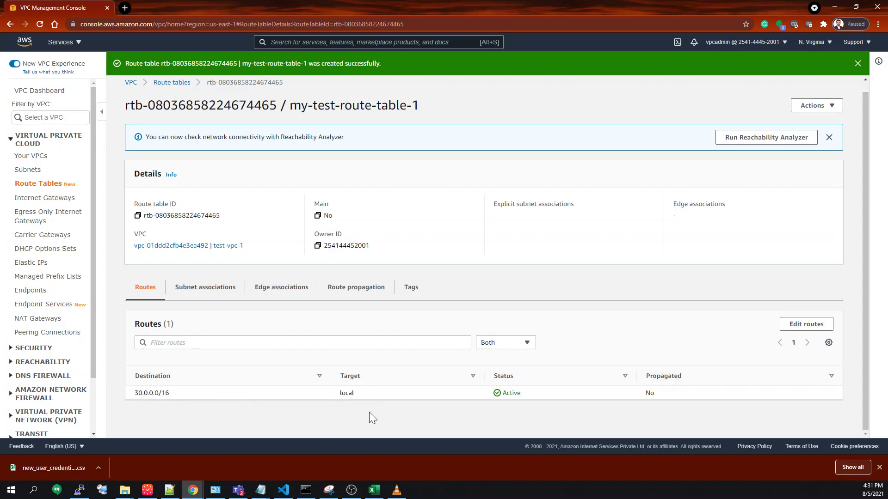
- Bring the Cloud Hands-on Google Doc forward and scroll to its custom and main route table diagram
left_click(193, 491)
left_click(162, 446)
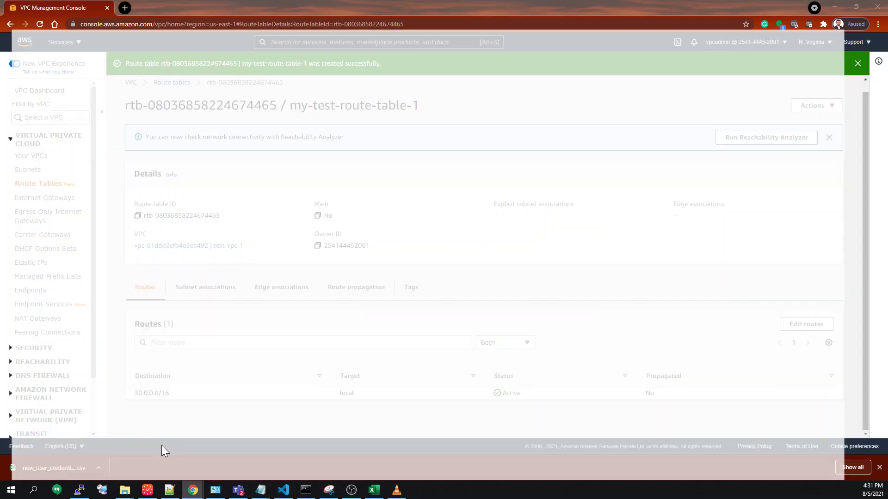
scroll(239, 415, "down", 9)
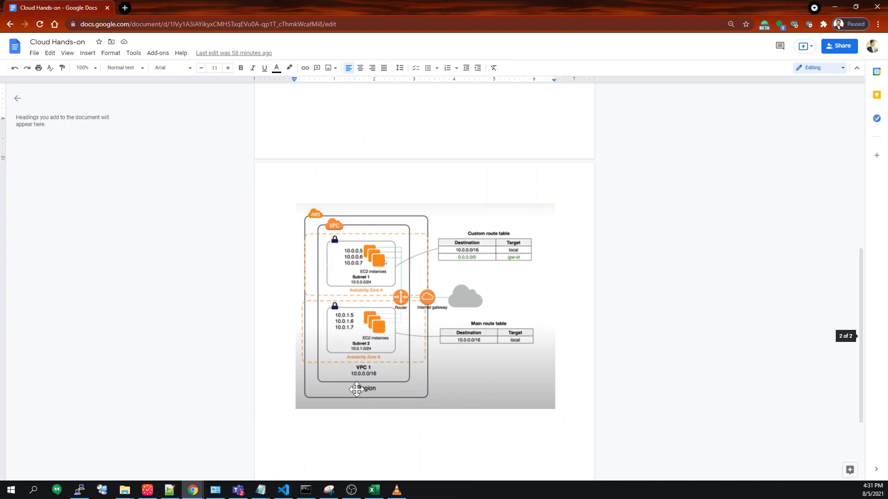
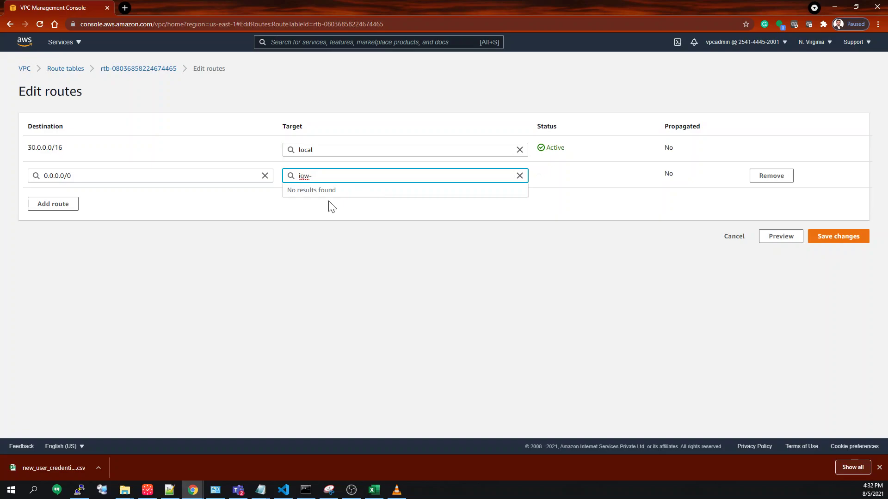
- Cancel the unsaved route edit and view the Internet Gateways list of four gateways
left_click_drag(67, 148, 25, 151)
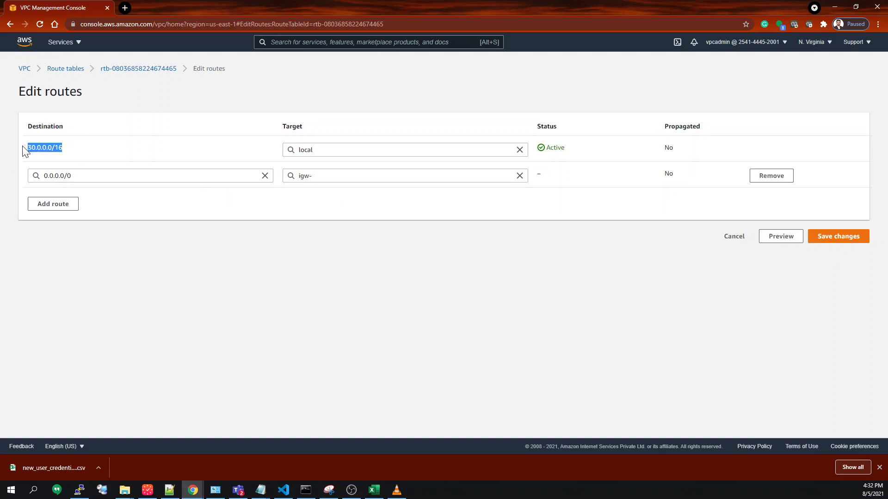
left_click(150, 149)
left_click(725, 236)
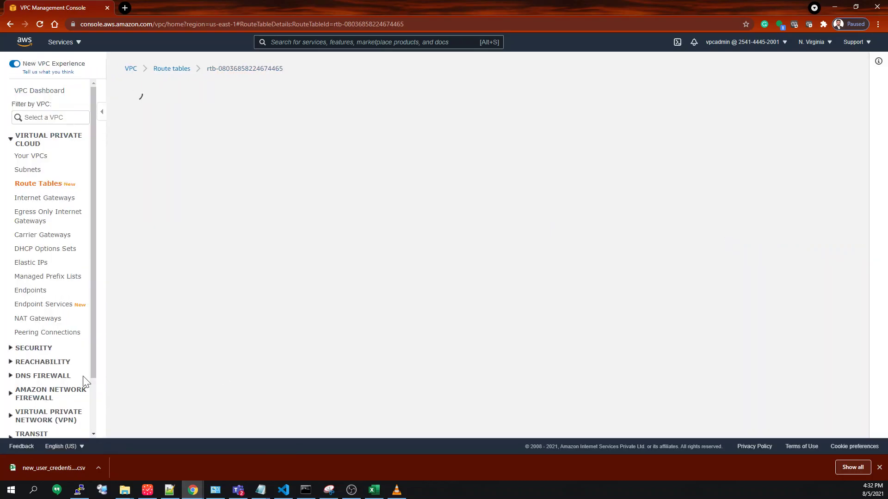
left_click(37, 203)
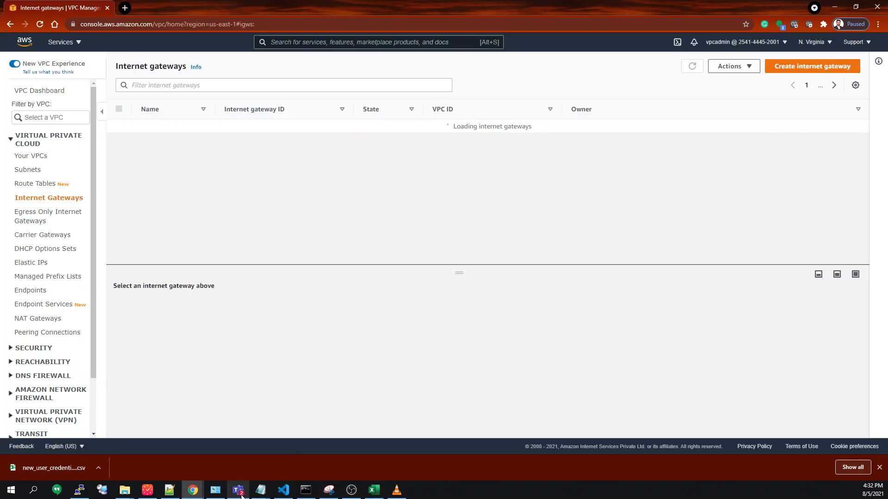
mouse_move(266, 493)
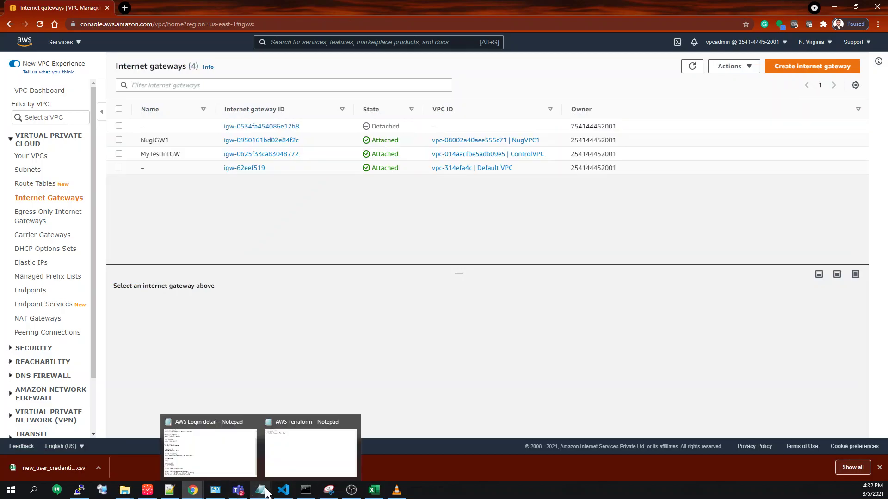
mouse_move(192, 490)
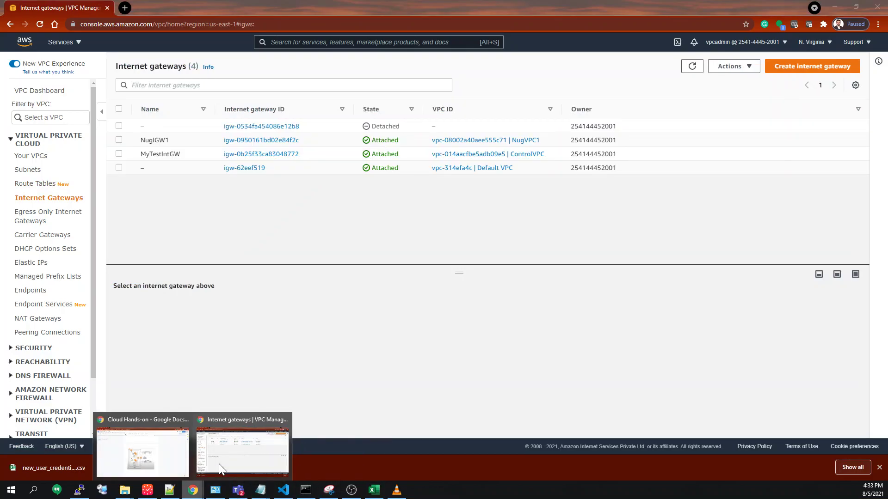
left_click(140, 446)
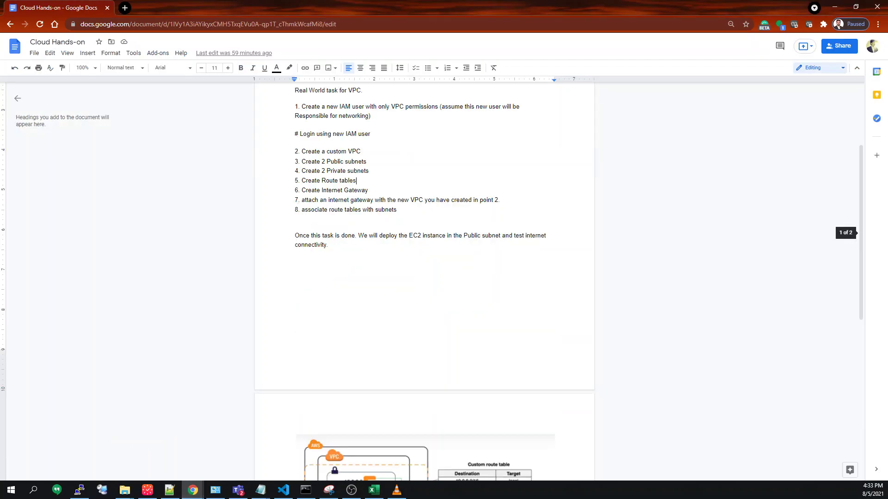
left_click_drag(369, 190, 298, 191)
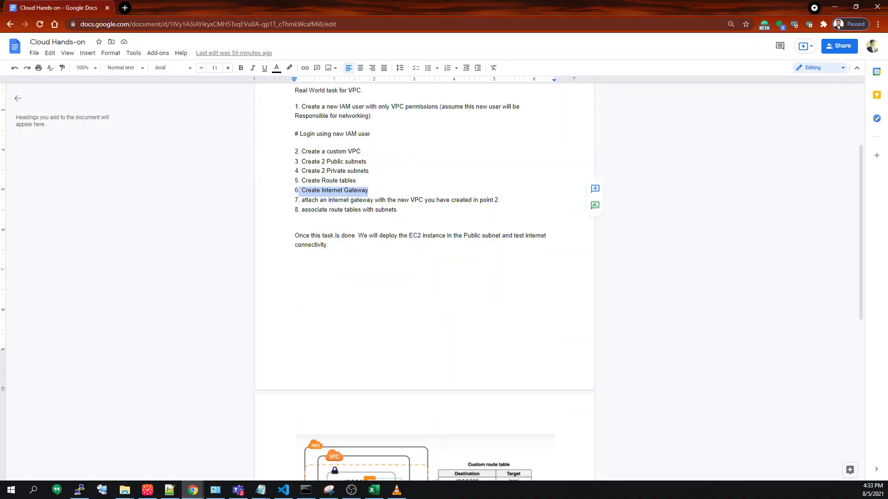
left_click(835, 7)
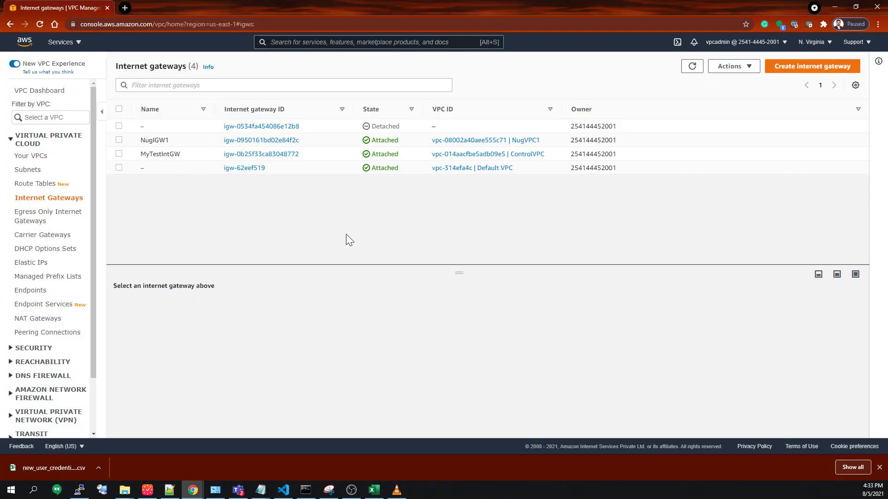
- Start a new internet gateway and enter the name tag my-test-igw
left_click(797, 67)
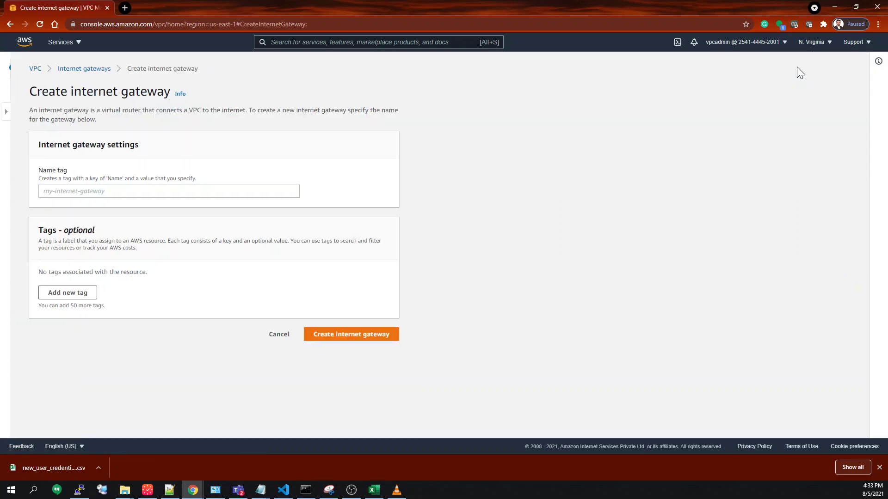
left_click(33, 191)
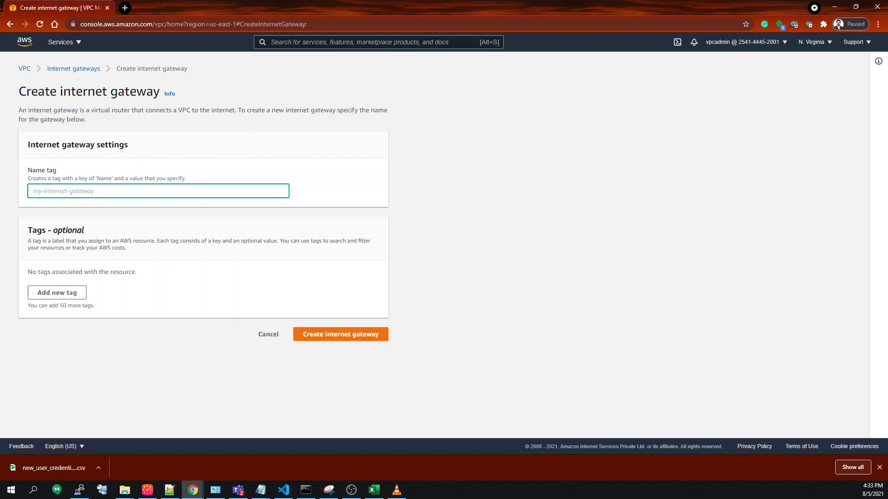
type("my-test-igw")
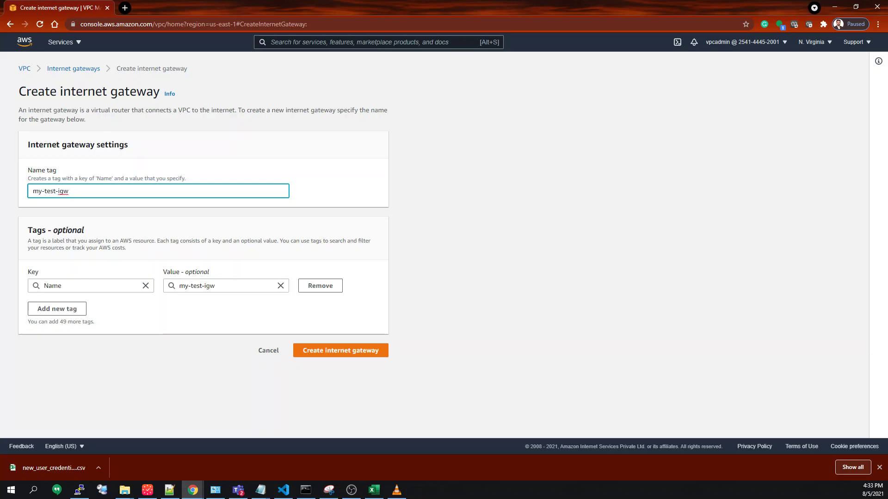
- Add a Purpose tag with value Testing and create the gateway
left_click(71, 311)
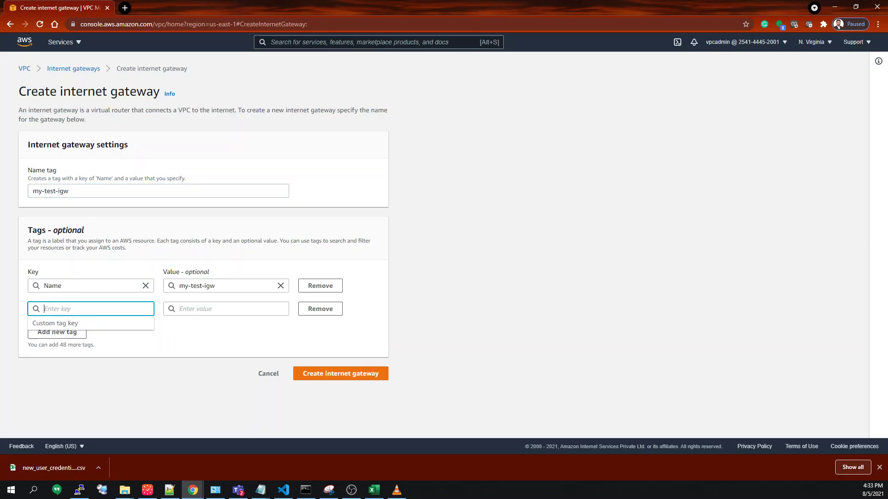
type("Purppo")
key("BackSpace")
key("BackSpace")
left_click(67, 325)
key("Tab")
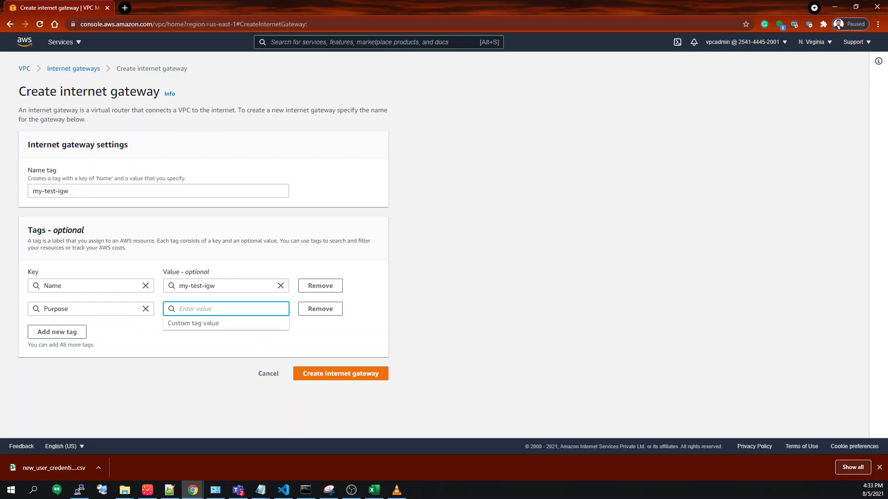
type("Tes")
left_click(188, 324)
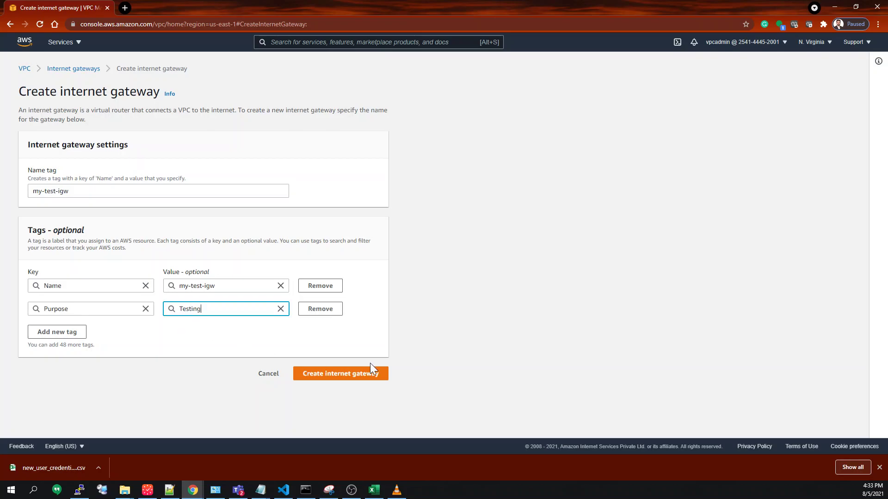
left_click(350, 377)
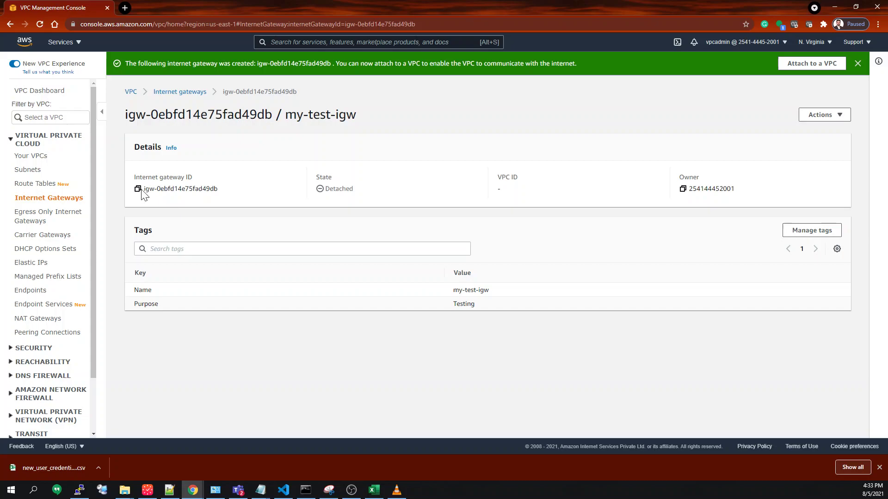
- Copy the new internet gateway ID and paste it into Excel cell E8
left_click(137, 189)
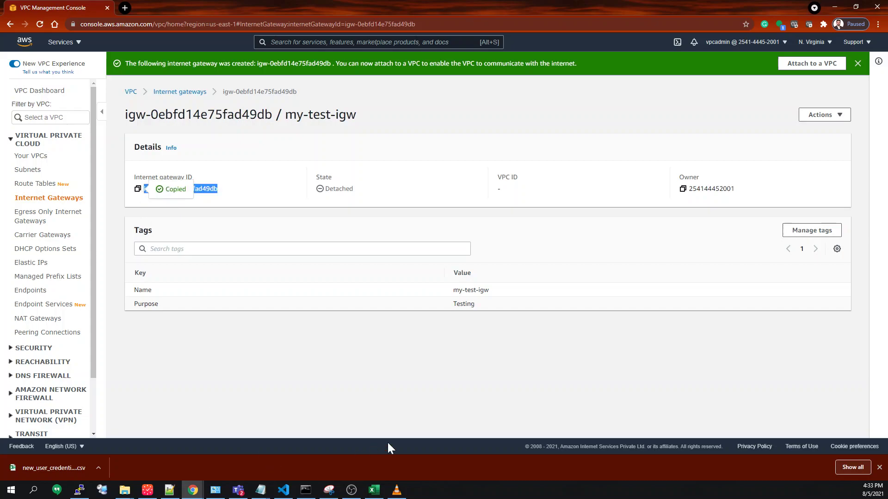
left_click(373, 492)
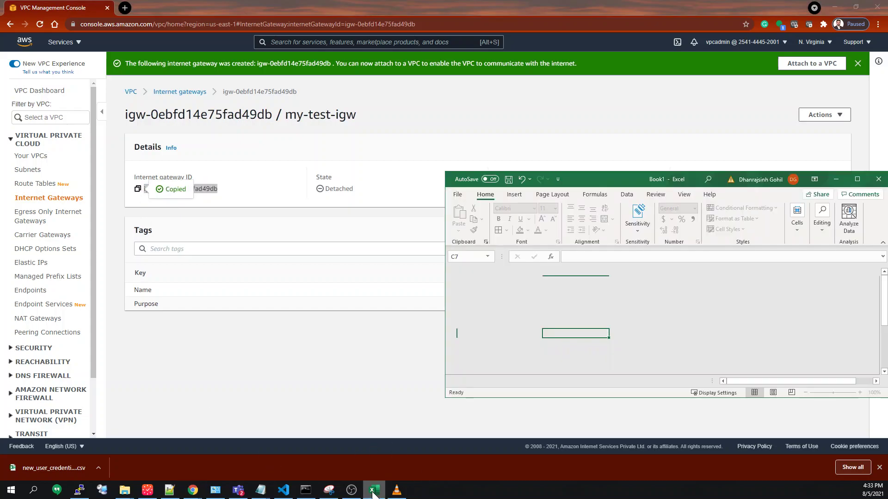
left_click(689, 342)
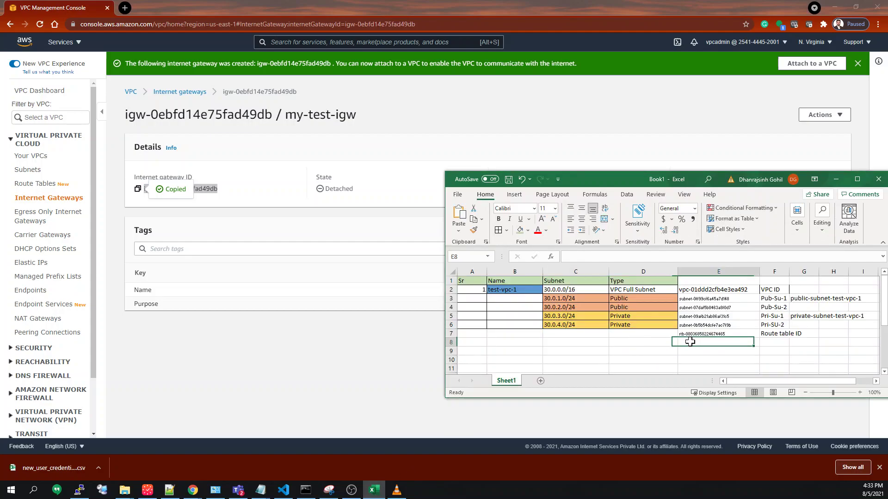
left_click_drag(615, 182, 442, 172)
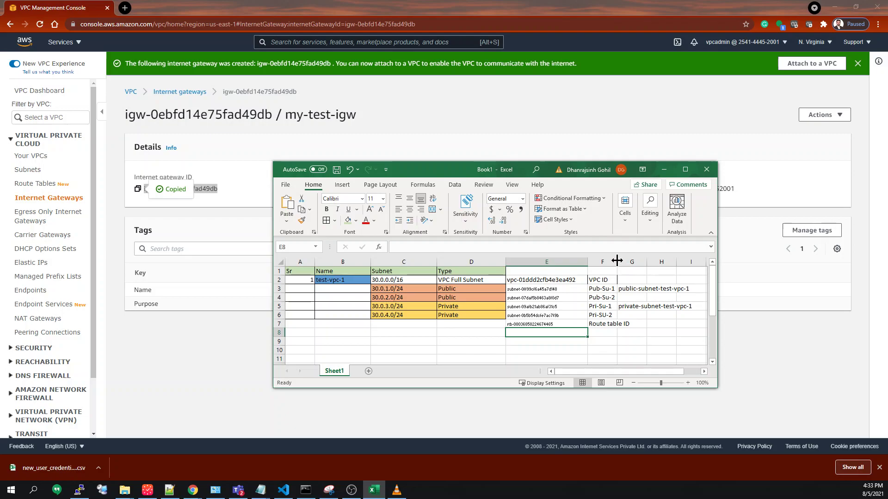
left_click_drag(617, 257, 628, 257)
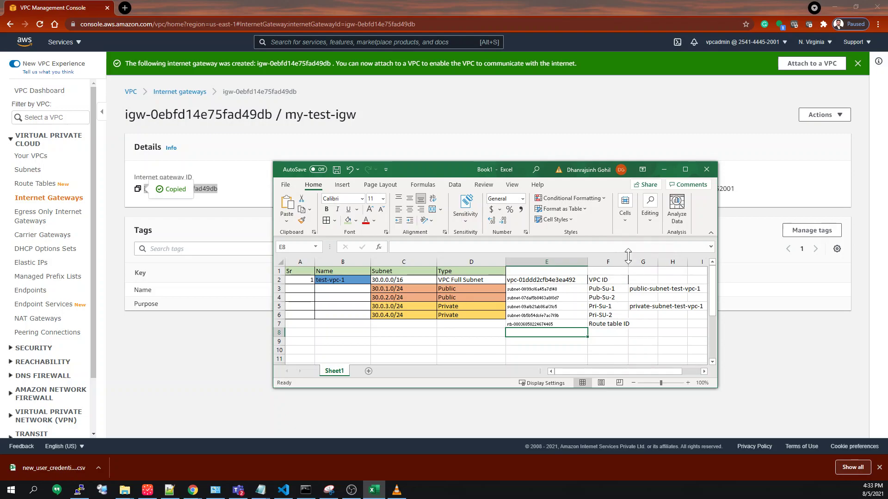
double_click(539, 333)
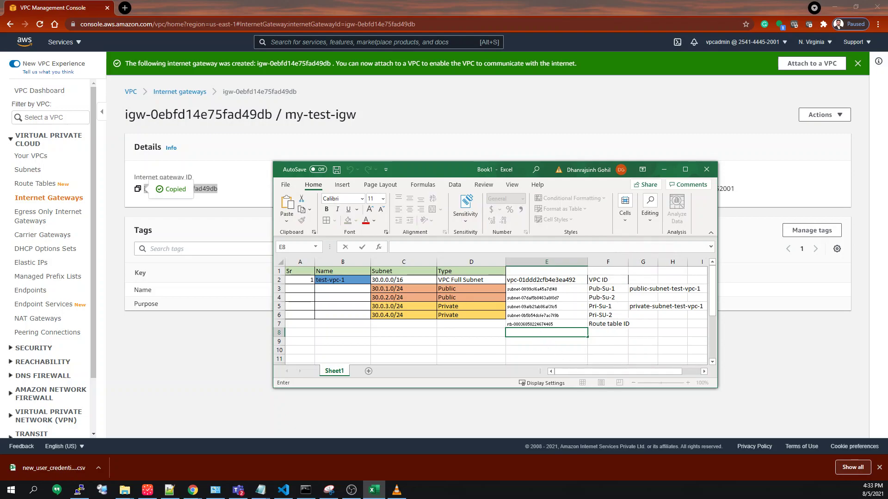
key("ctrl+v")
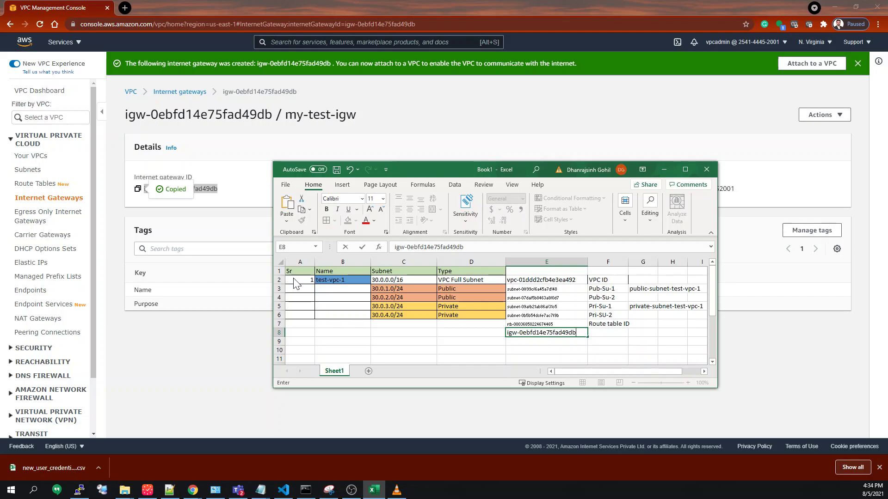
left_click(596, 331)
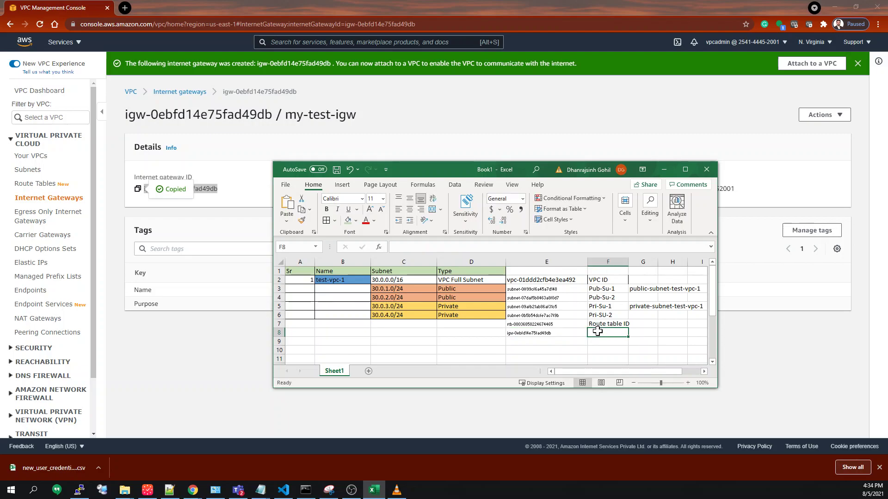
- Label cell F8 'Internet Gateway' and minimise the workbook
type("I")
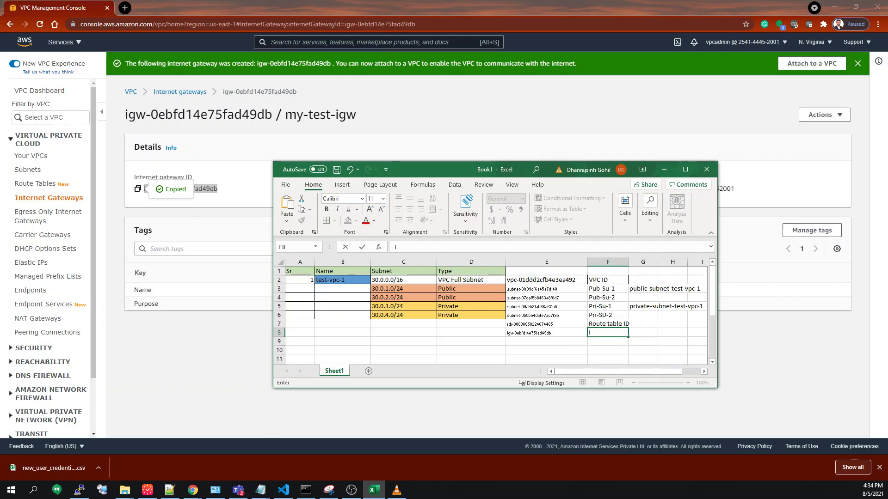
type("nternet Gatewa")
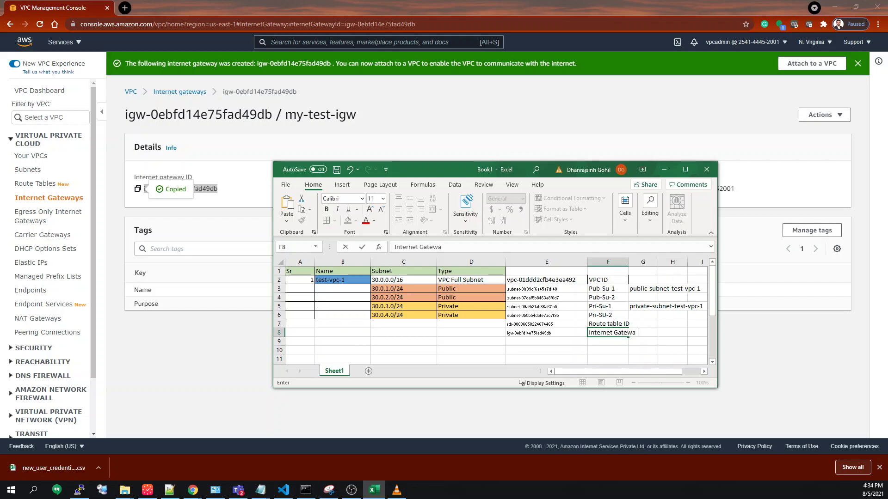
type("y")
left_click(563, 341)
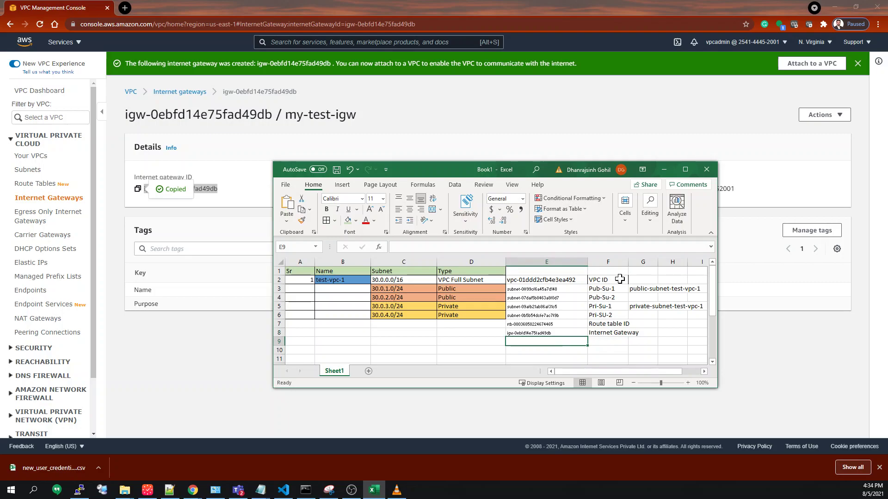
left_click(664, 169)
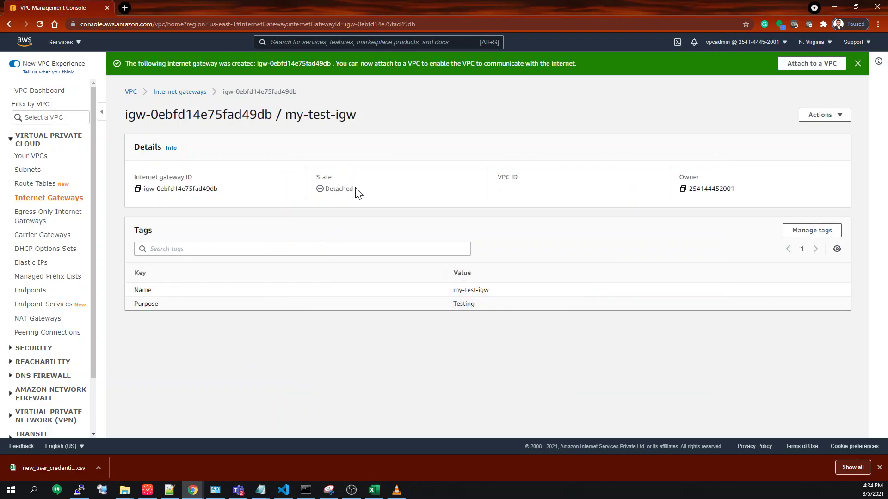
- Begin Attach to VPC for my-test-igw and select test-vpc-1
left_click_drag(353, 189, 325, 189)
left_click(409, 195)
left_click(387, 197)
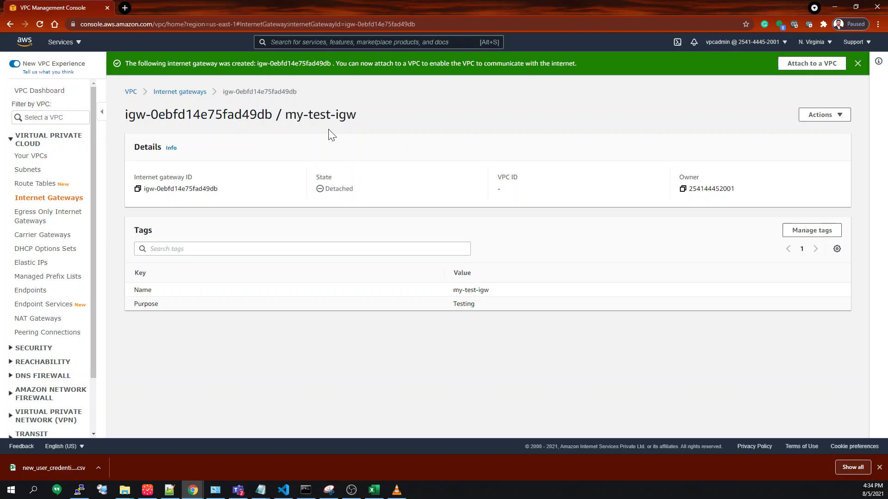
left_click(829, 118)
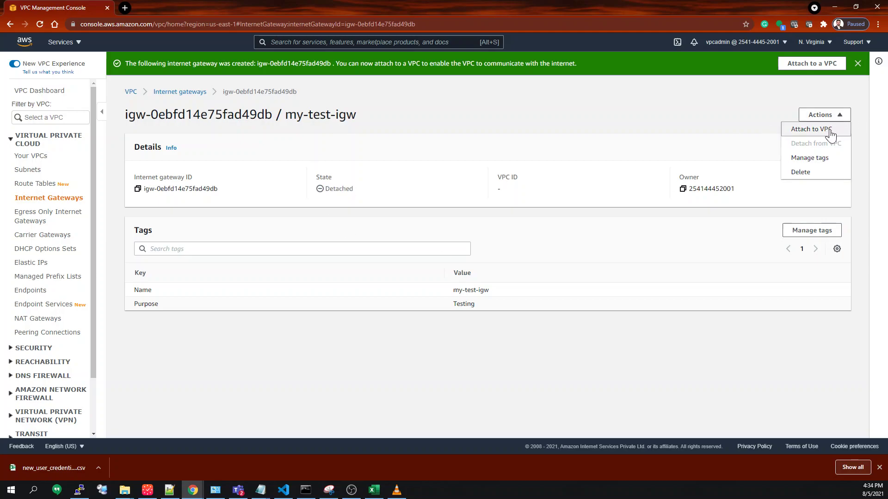
left_click(831, 135)
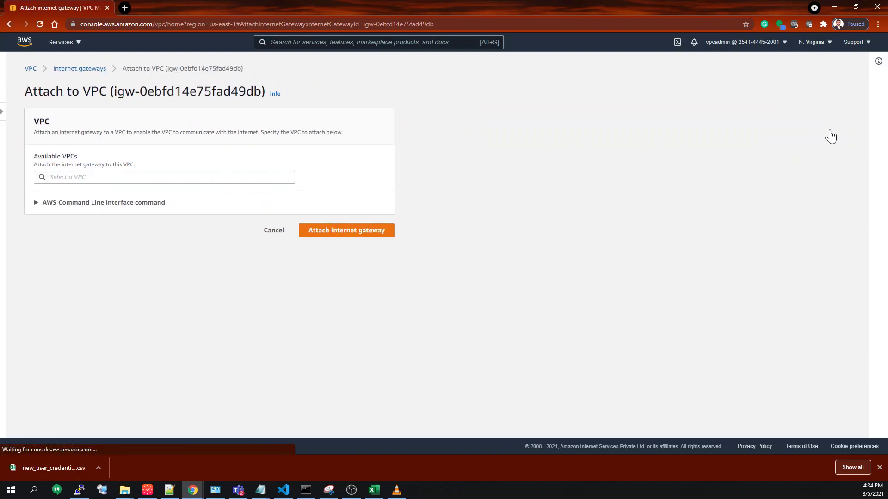
left_click(103, 180)
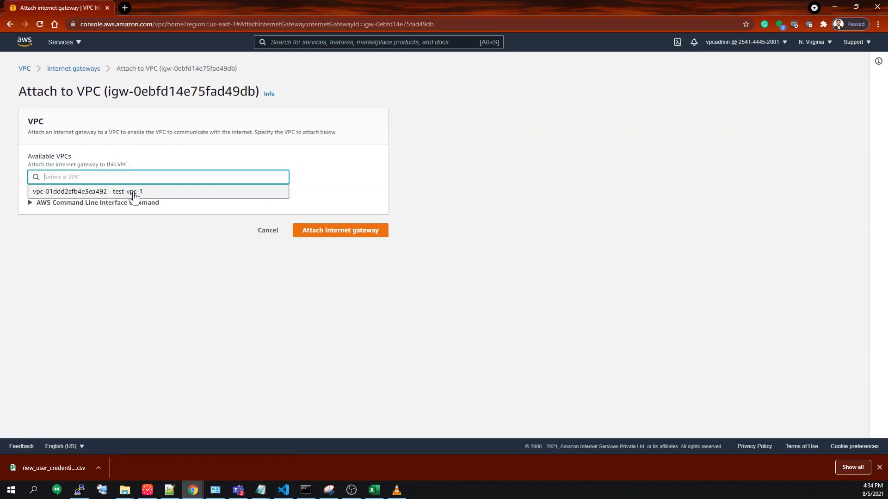
left_click(135, 191)
- Review the equivalent CLI command, then attach the internet gateway to test-vpc-1
left_click(30, 203)
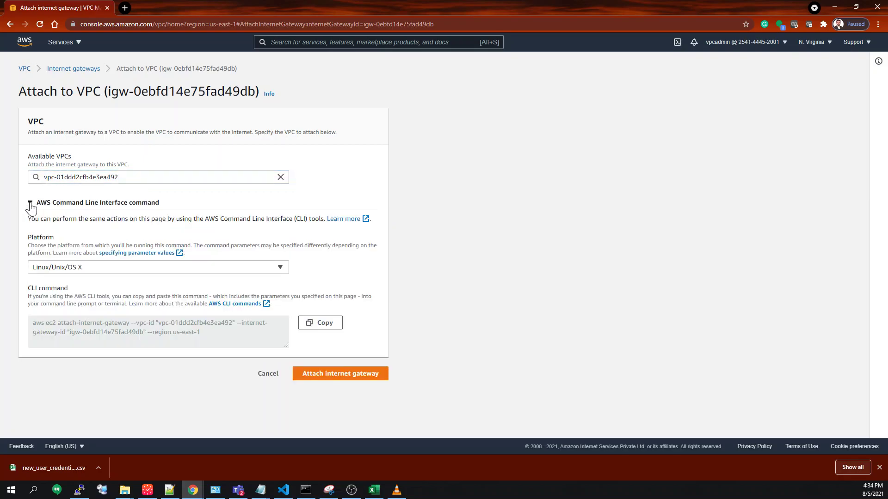
triple_click(208, 336)
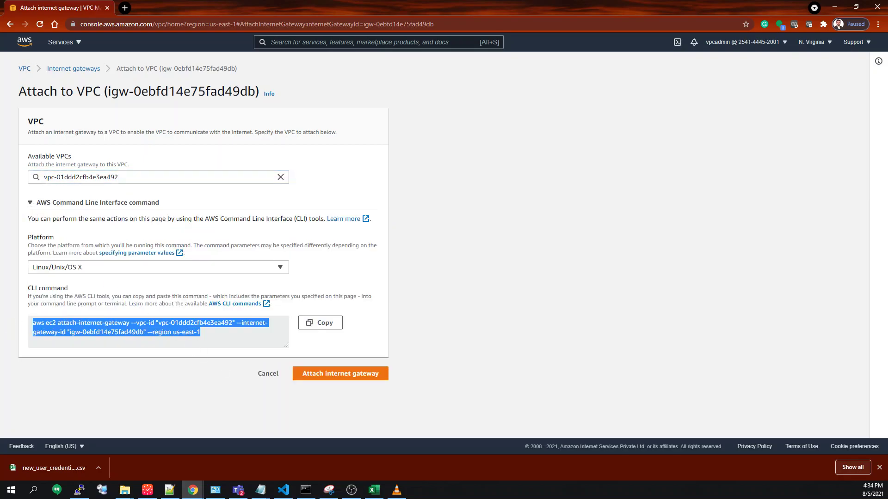
left_click(229, 337)
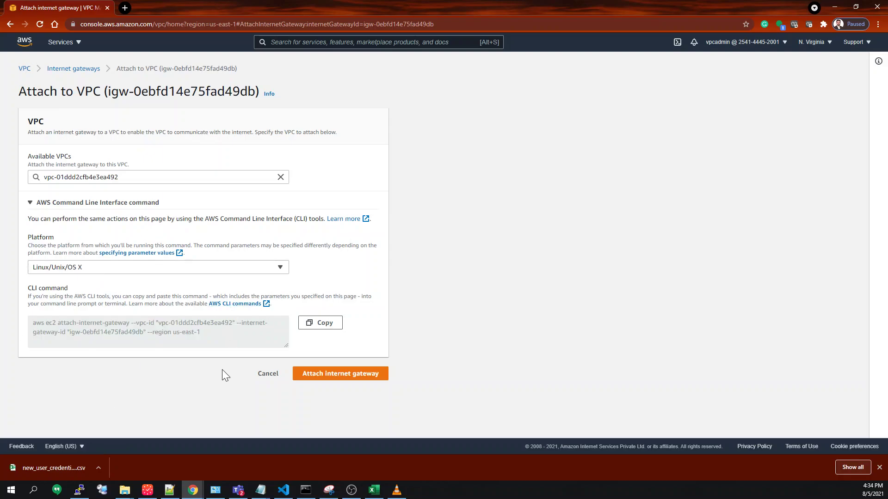
left_click(29, 203)
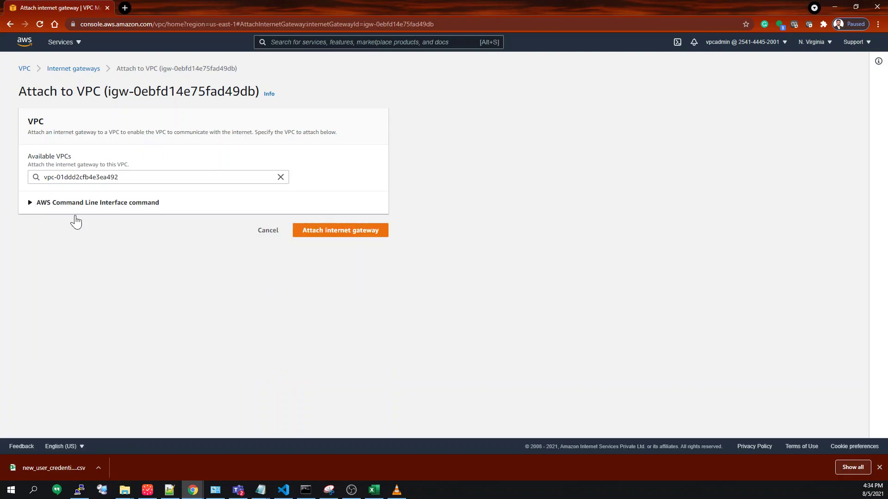
left_click(342, 231)
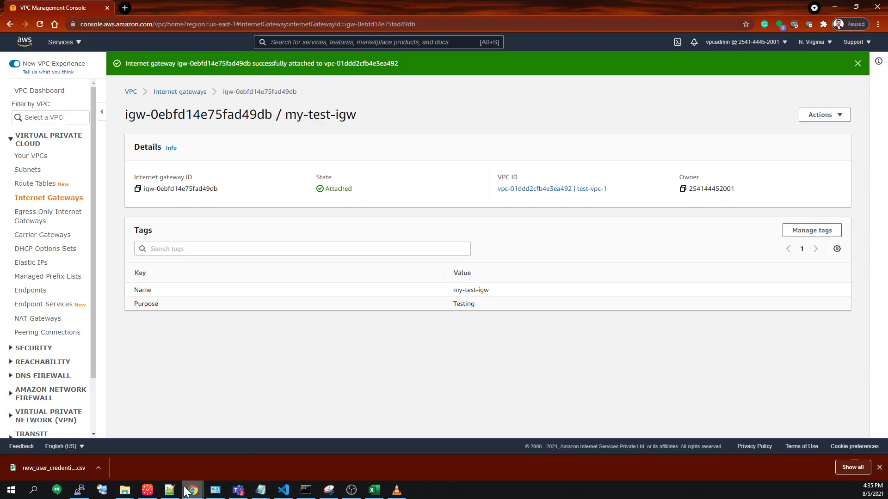
mouse_move(192, 490)
left_click(168, 451)
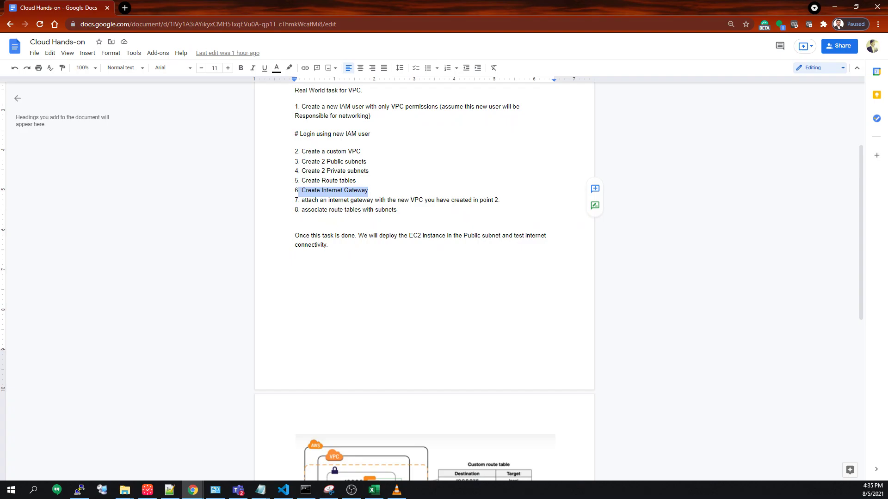
left_click_drag(301, 200, 503, 201)
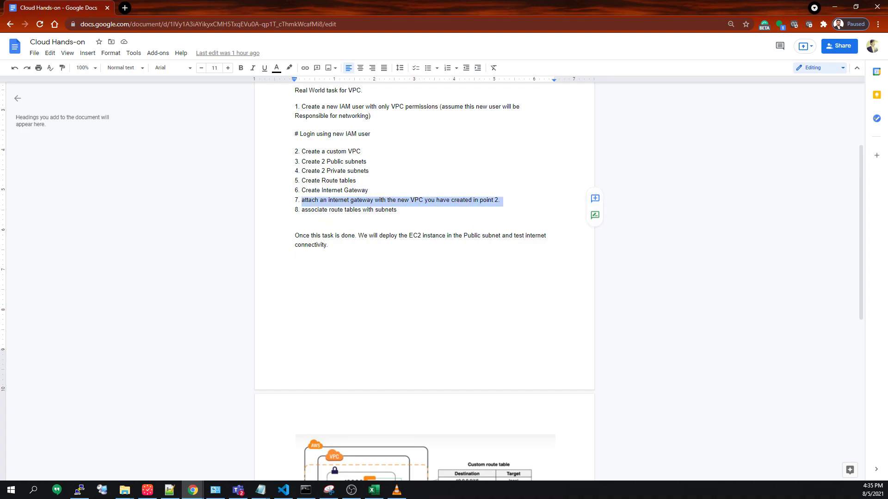
left_click(397, 209)
left_click_drag(397, 210, 304, 210)
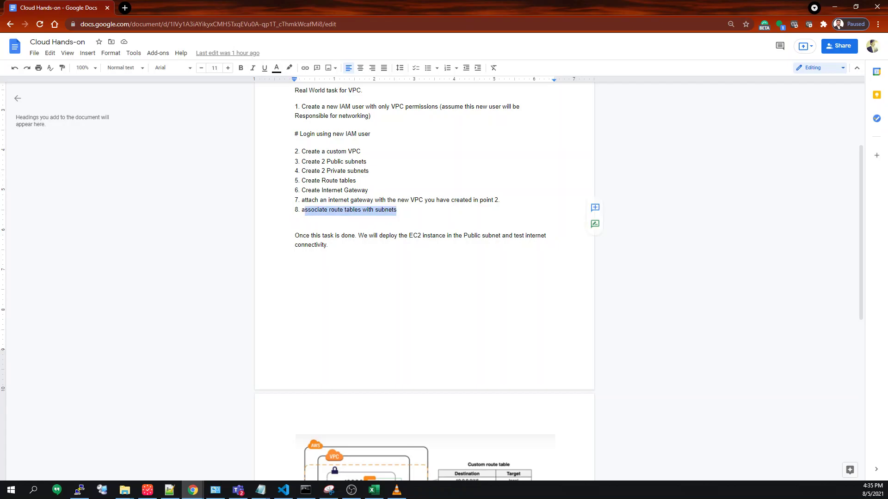
left_click(294, 219)
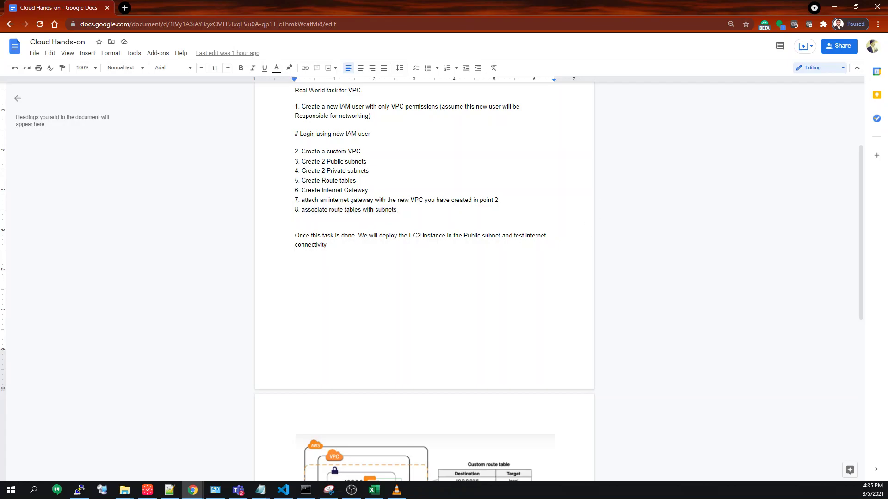
left_click_drag(397, 210, 304, 209)
left_click(397, 210)
left_click(834, 8)
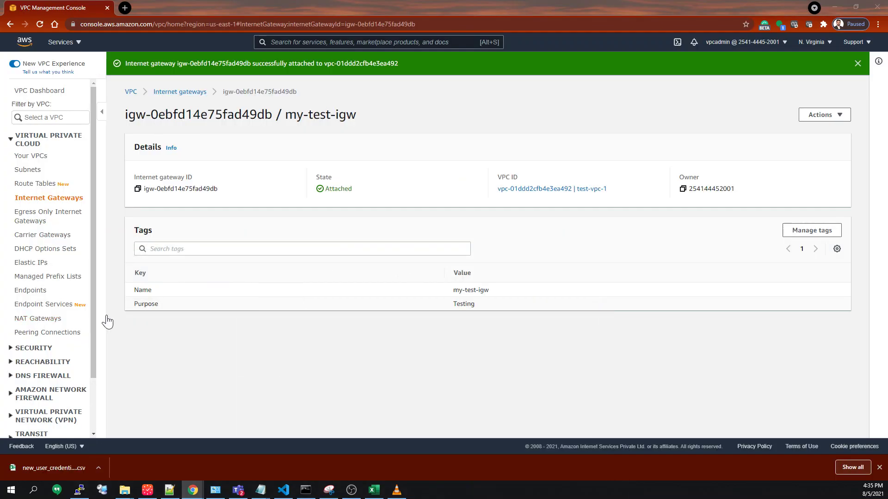
- Open my-test-route-table-1 from the Route Tables list and begin editing its routes
left_click(29, 184)
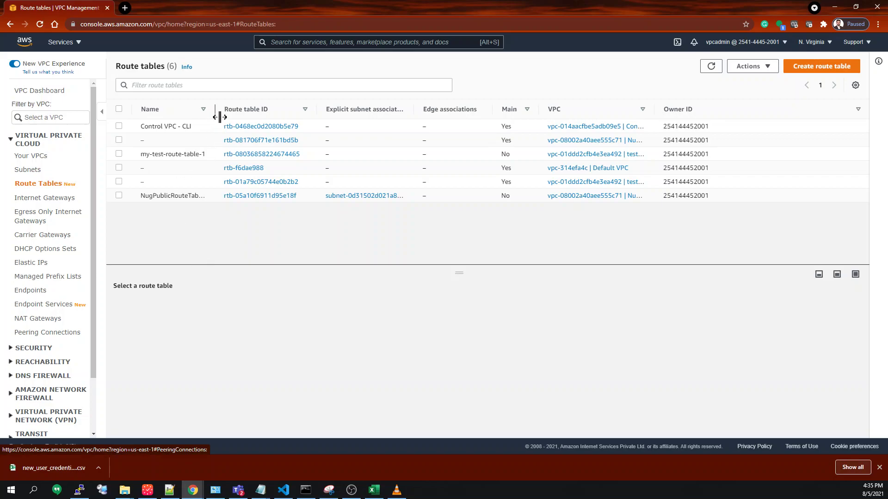
left_click_drag(217, 109, 242, 109)
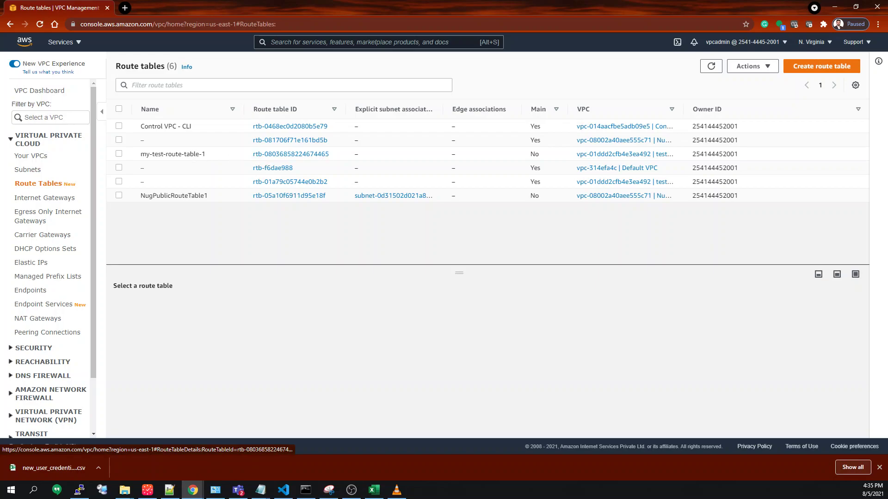
left_click(291, 155)
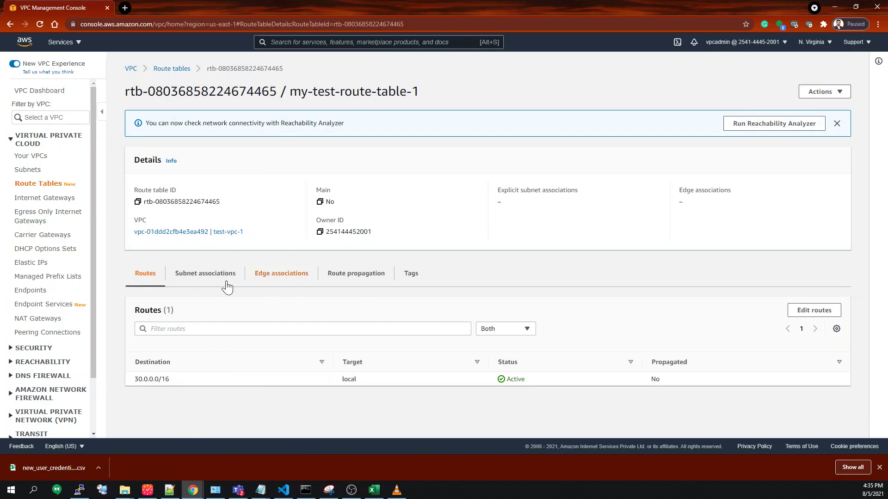
left_click(826, 314)
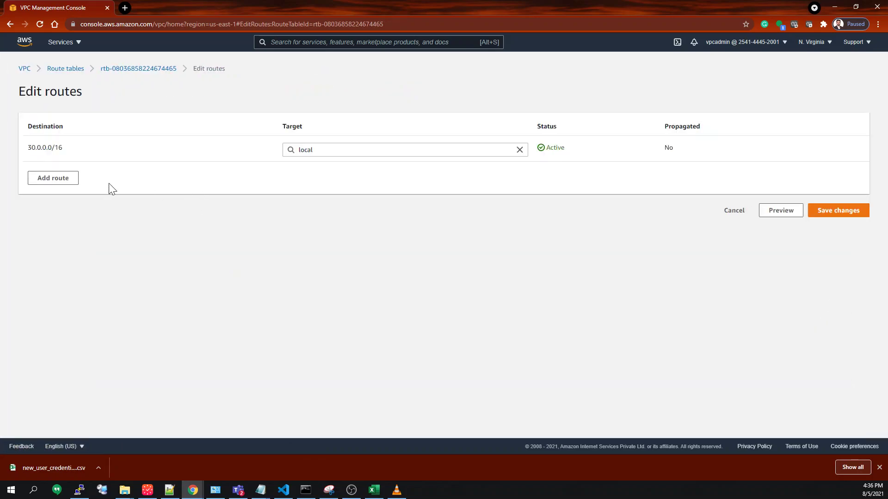
- Add a route to 0.0.0.0/0 with an Internet Gateway target type, then switch to Excel
left_click(60, 178)
left_click(91, 176)
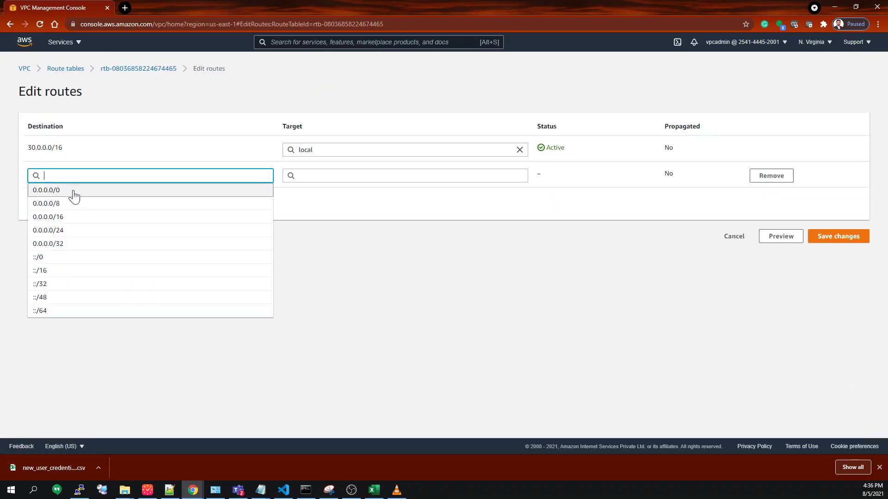
left_click(74, 195)
left_click(363, 175)
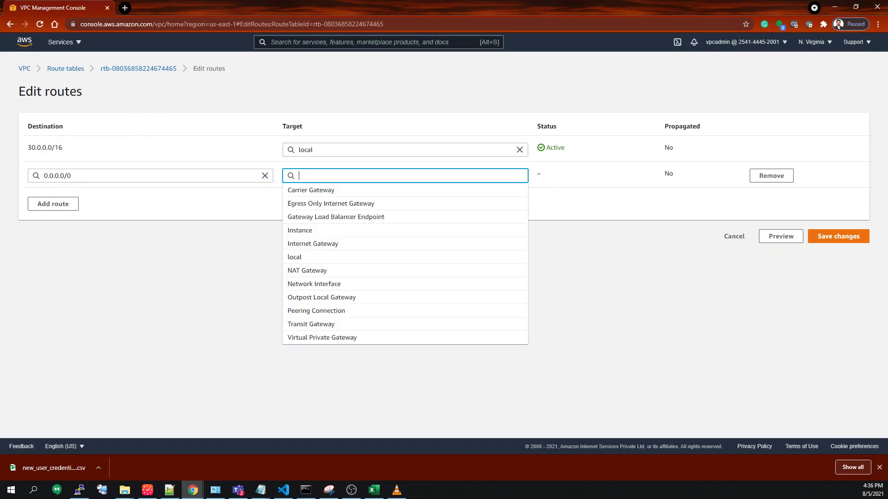
left_click(322, 249)
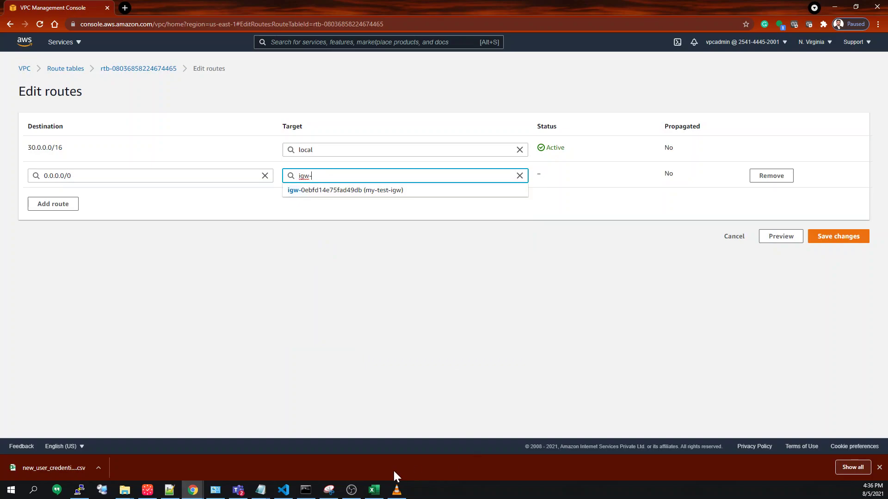
left_click(375, 490)
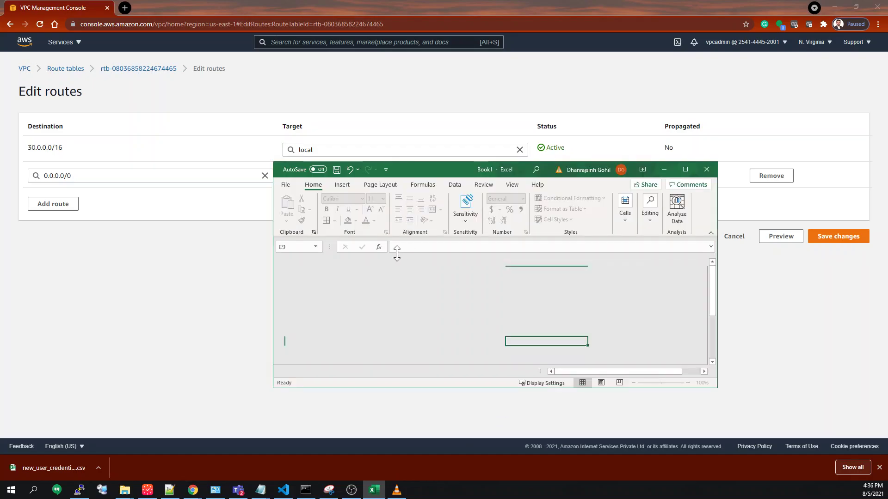
- Look up gateway ID igw-0ebfd14e75fad49db in cell E8, then minimise Excel
left_click(556, 333)
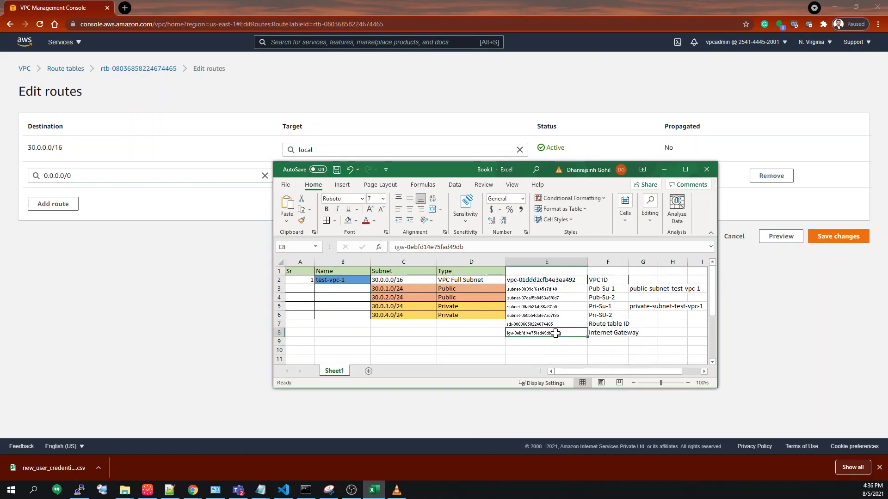
left_click_drag(464, 247, 446, 247)
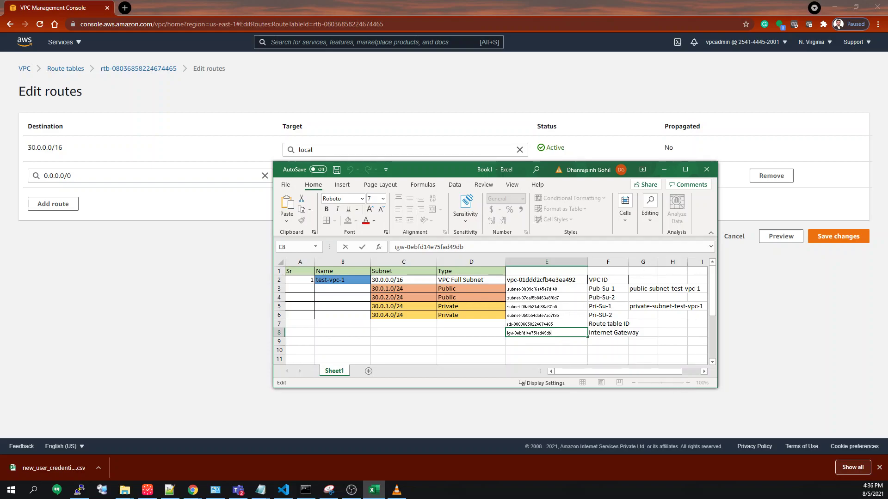
left_click(616, 333)
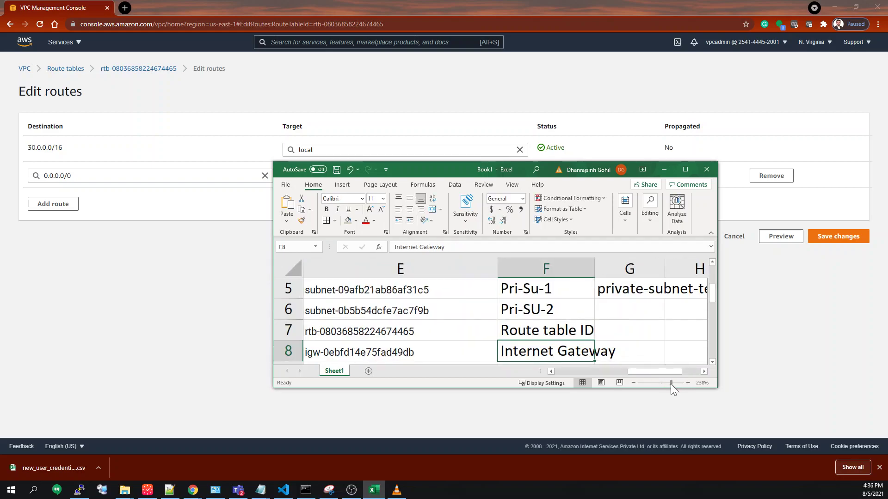
left_click(685, 169)
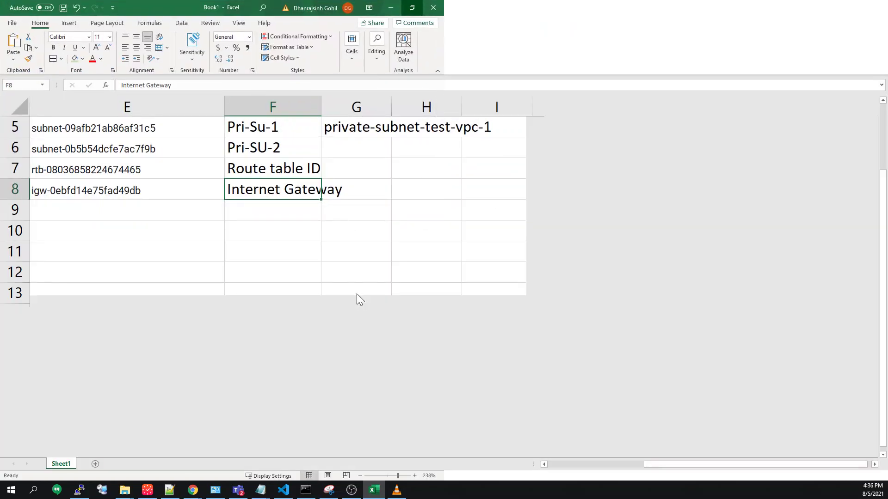
scroll(386, 300, "up", 2)
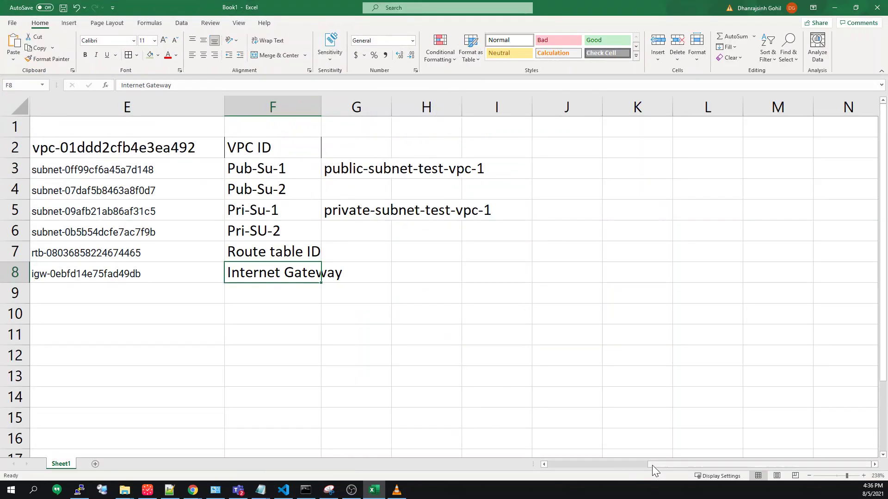
left_click_drag(652, 465, 550, 464)
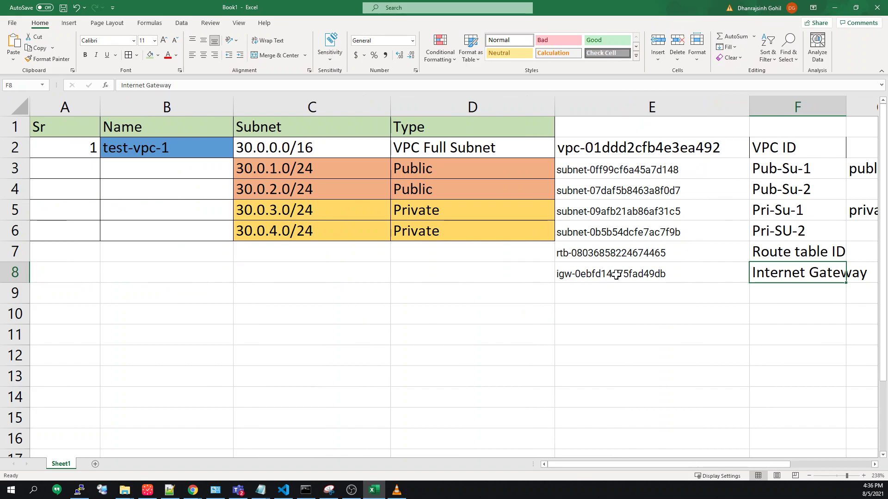
left_click(616, 275)
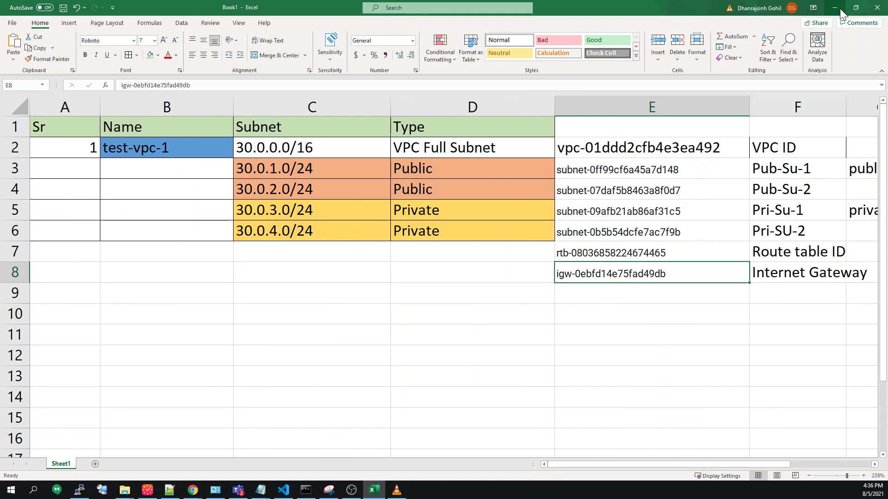
left_click(836, 7)
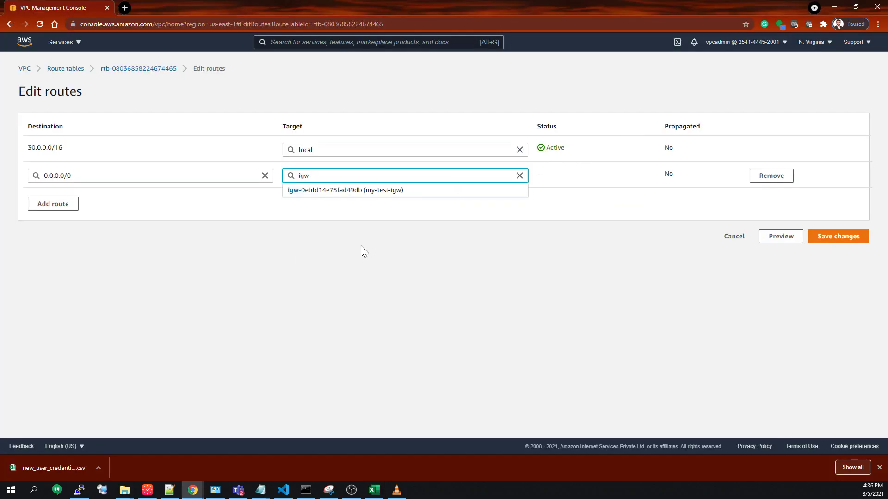
- Set the route target to igw-0ebfd14e75fad49db (my-test-igw) and save the changes
left_click(367, 190)
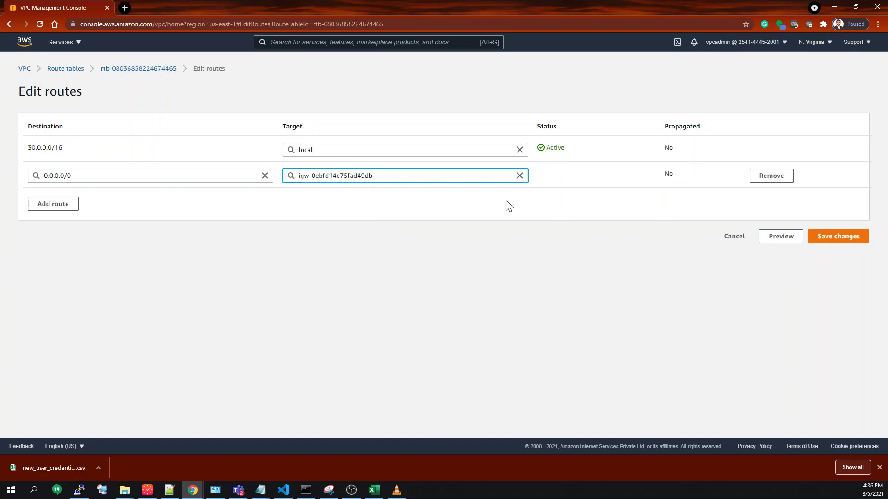
left_click(574, 177)
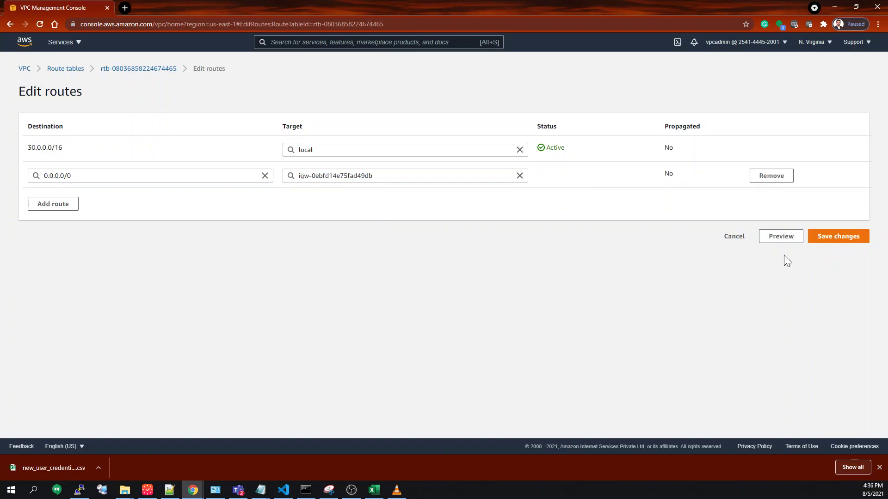
left_click(838, 236)
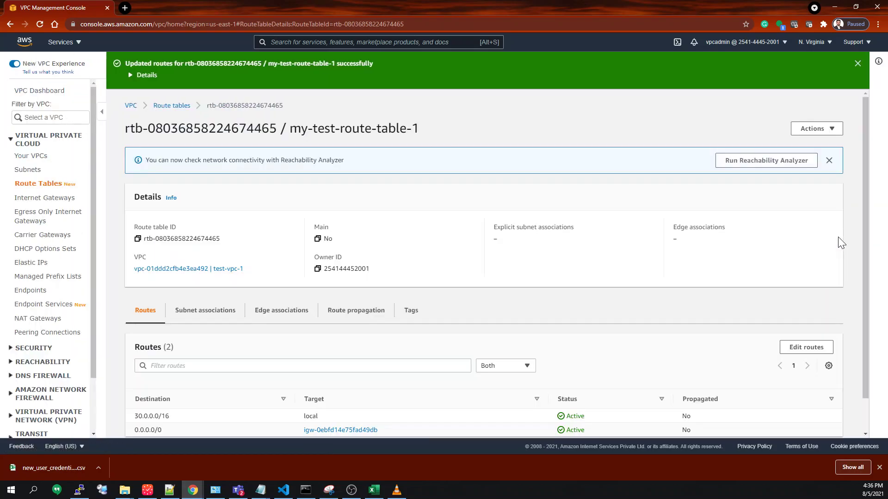
scroll(402, 360, "down", 1)
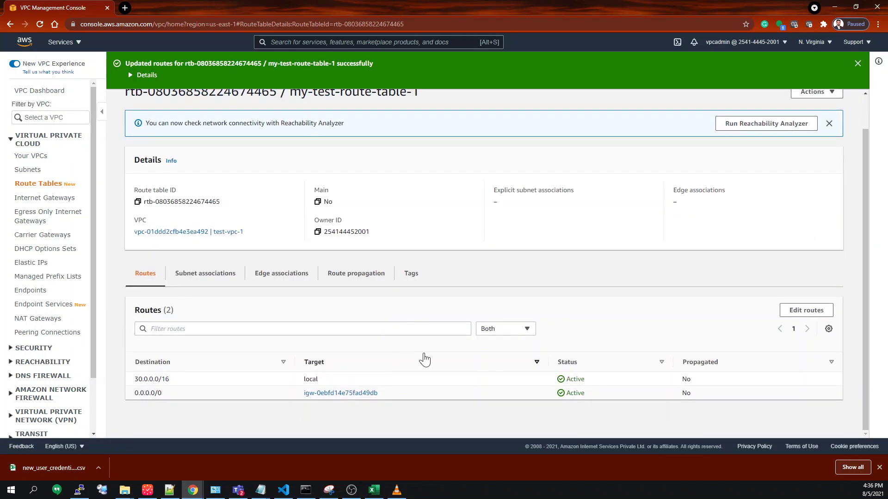
- Check the Subnet associations tab, which shows no associated subnets
left_click(213, 279)
scroll(434, 356, "down", 3)
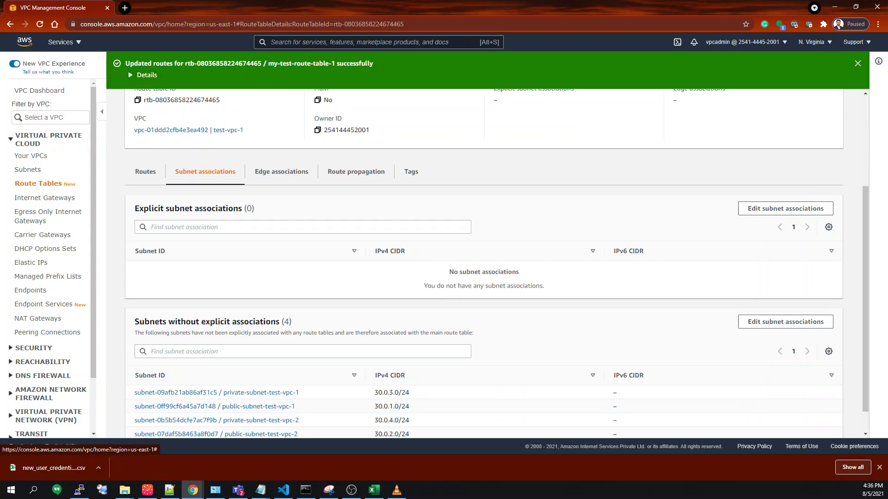
scroll(434, 357, "down", 1)
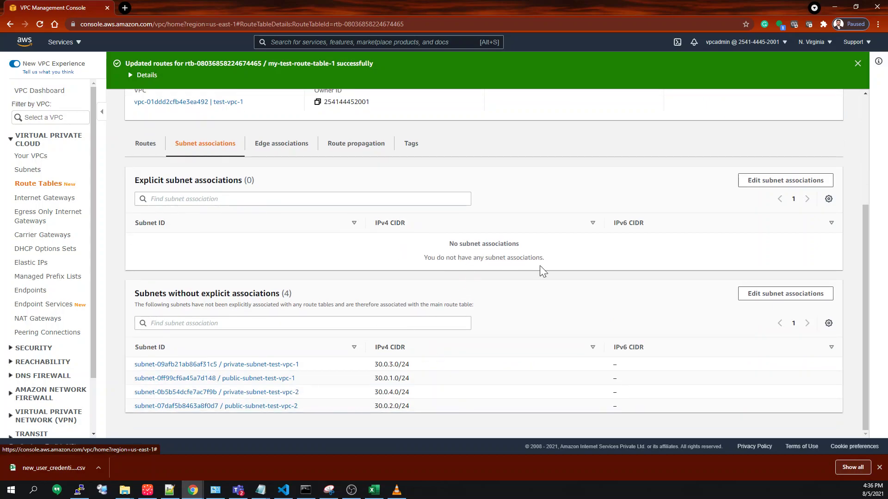
left_click_drag(548, 261, 388, 260)
left_click(380, 261)
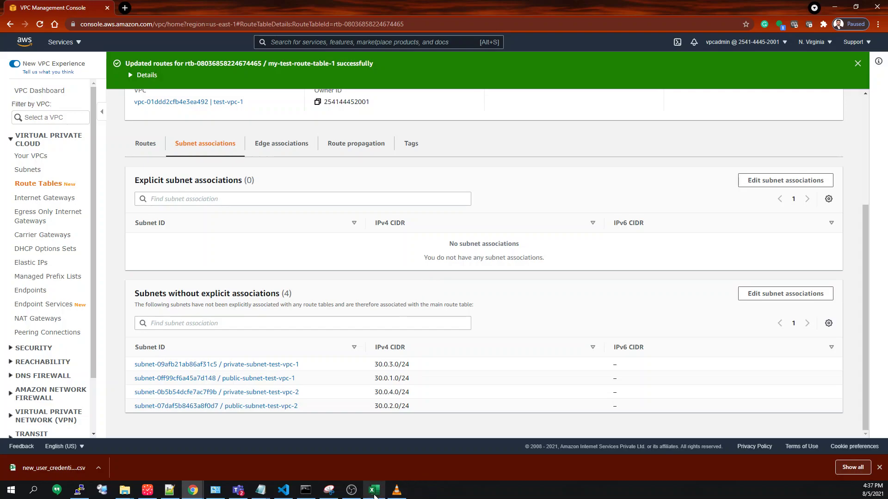
- Switch to the Cloud Hands-on document and select its VPC diagram image
mouse_move(374, 493)
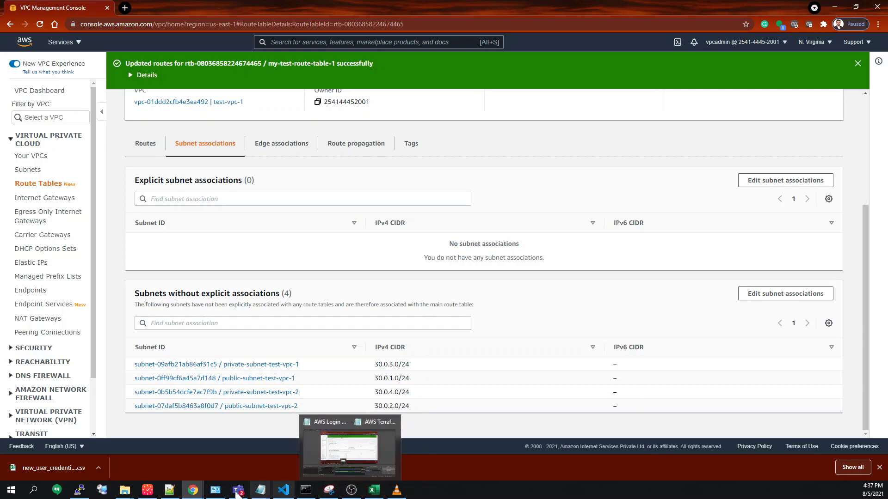
mouse_move(195, 494)
left_click(141, 444)
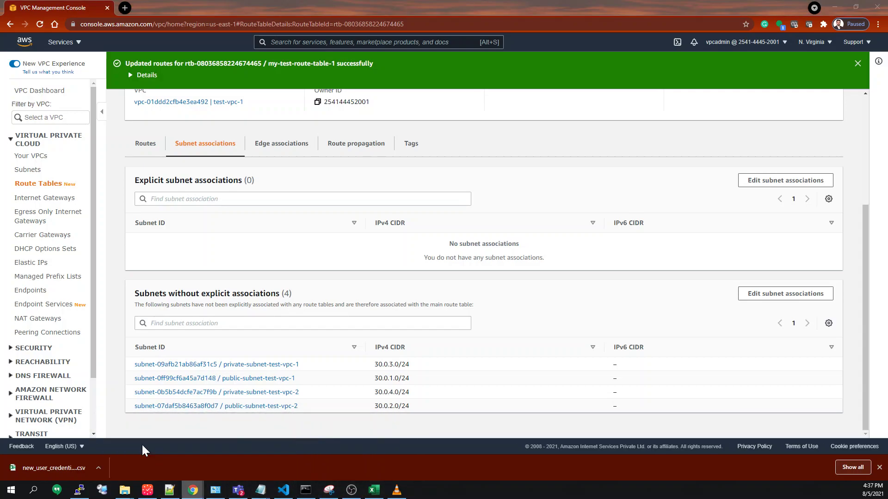
scroll(424, 278, "down", 8)
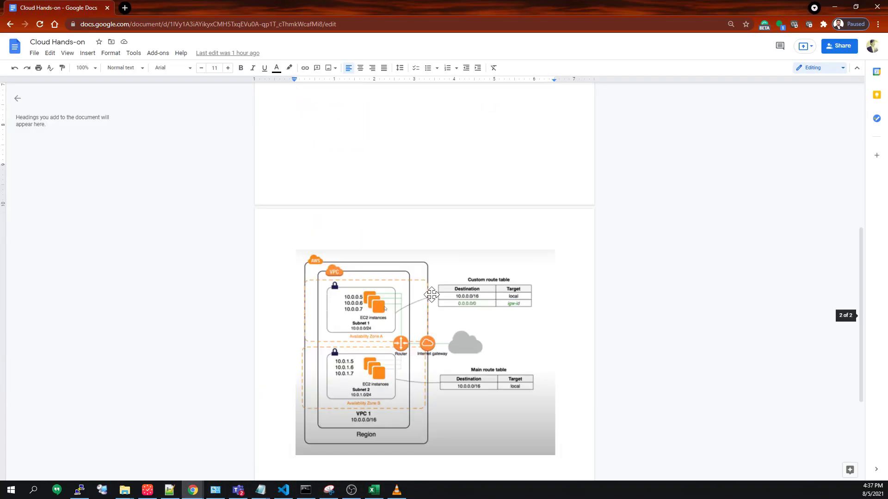
scroll(356, 259, "up", 3)
left_click(356, 259)
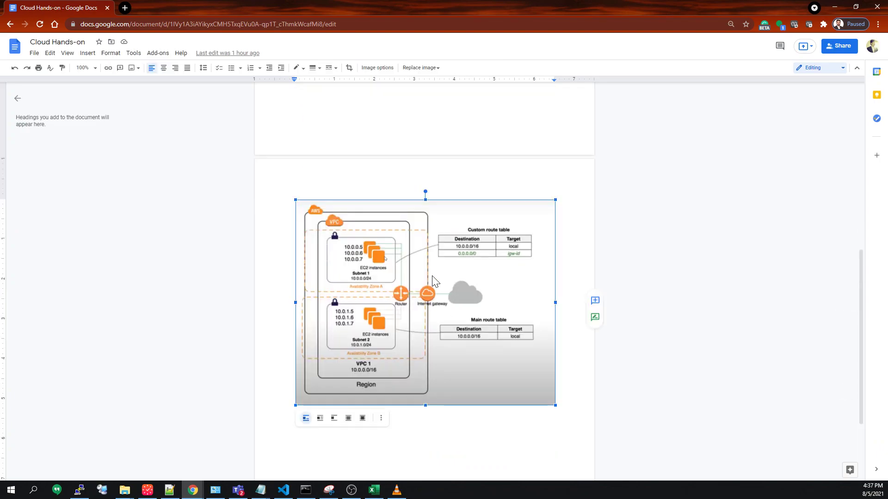
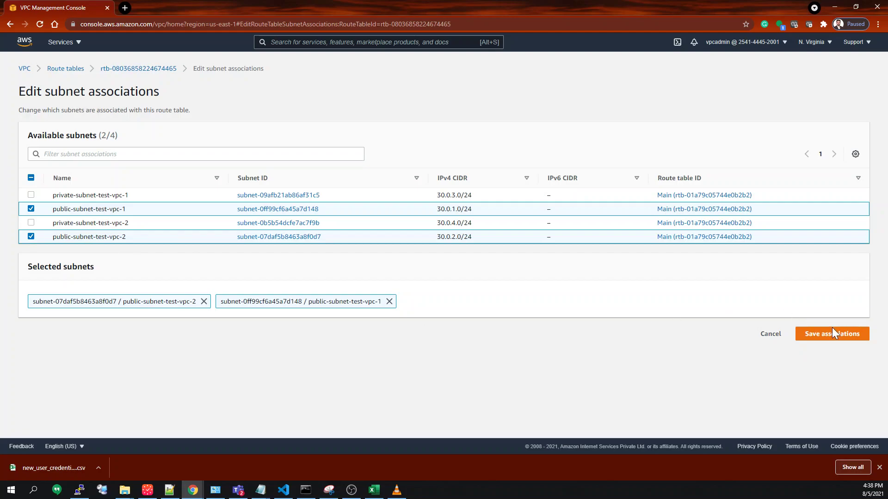
- Save the route table's associations for public-subnet-test-vpc-1 and public-subnet-test-vpc-2
left_click(833, 341)
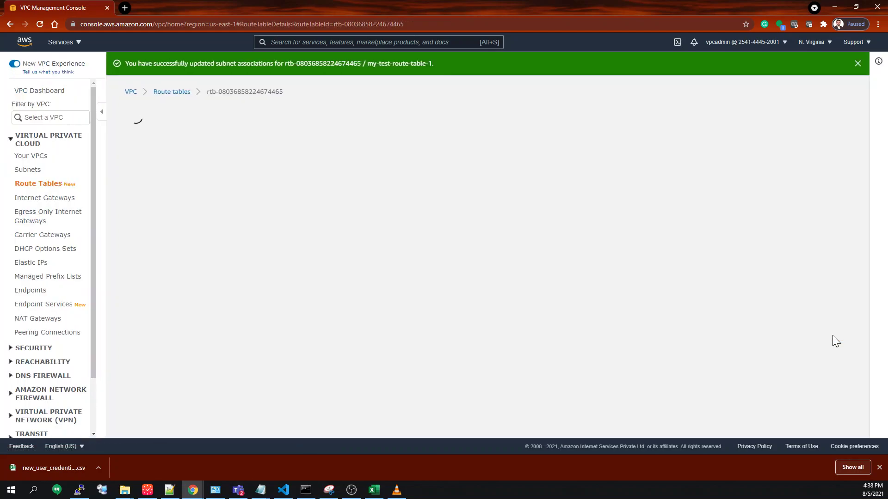
scroll(432, 351, "down", 1)
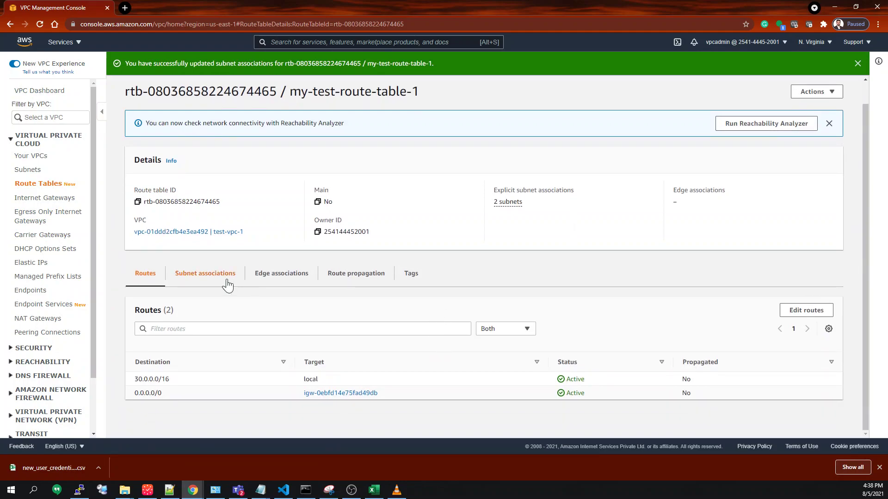
- Review the route table's explicit subnet associations and the subnets without explicit associations
left_click(214, 273)
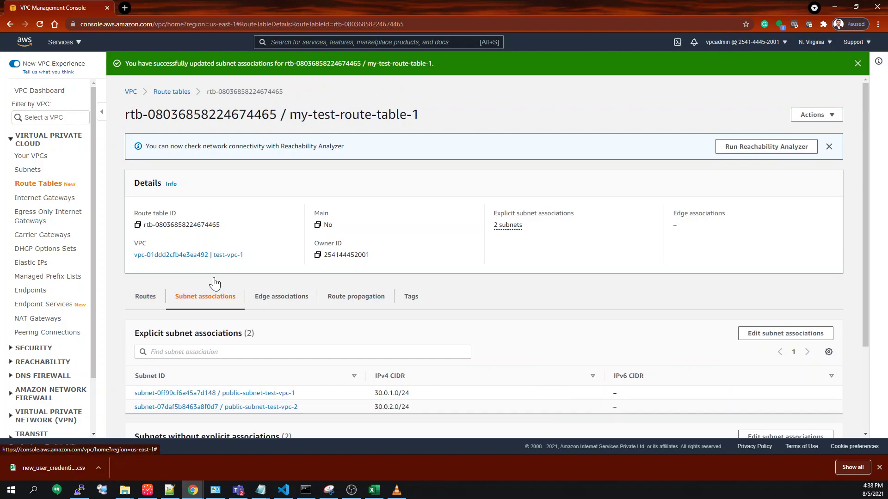
scroll(431, 292, "down", 2)
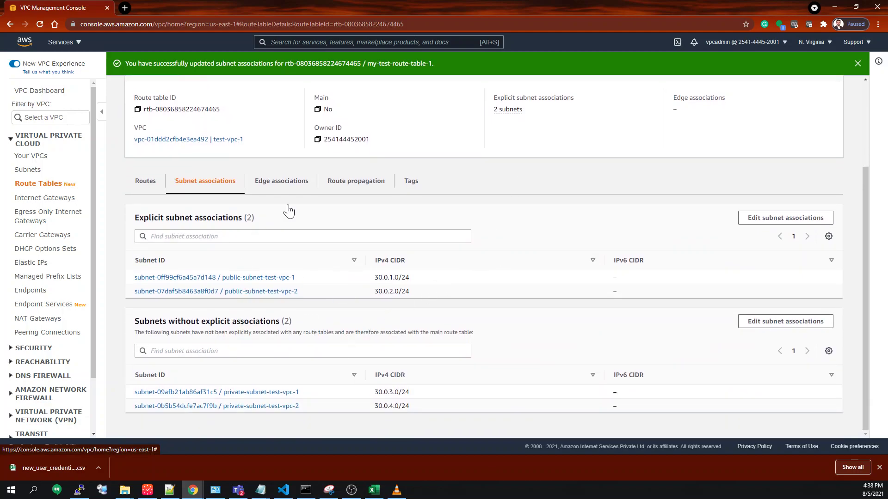
left_click_drag(135, 219, 233, 219)
left_click_drag(134, 321, 280, 323)
left_click(280, 324)
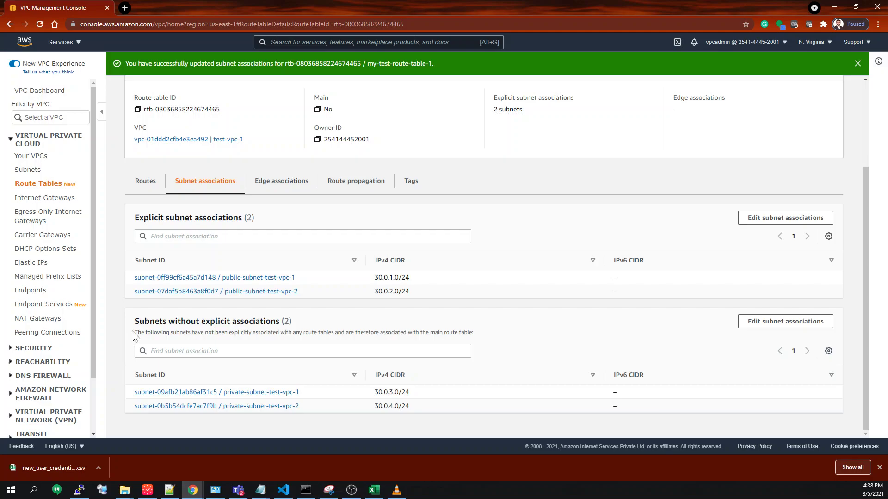
left_click_drag(134, 333, 481, 345)
left_click(483, 344)
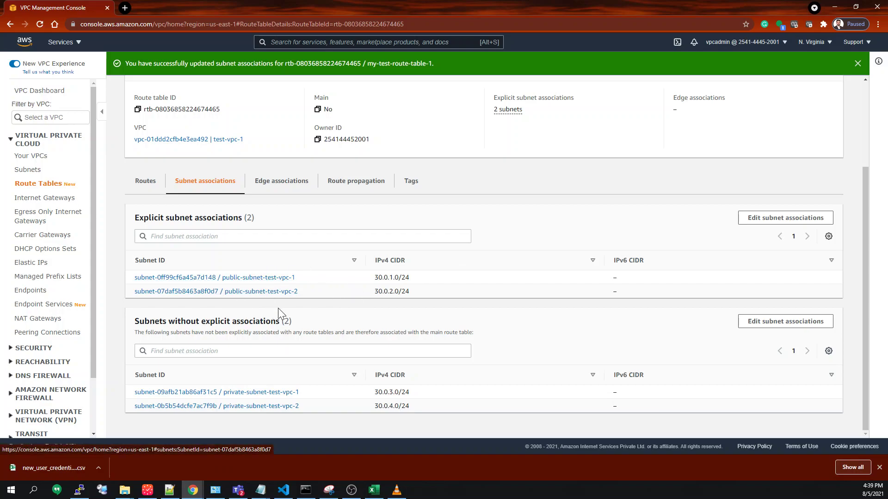
- Check the route table's route propagation and tags, then go to the Your VPCs list
left_click(345, 185)
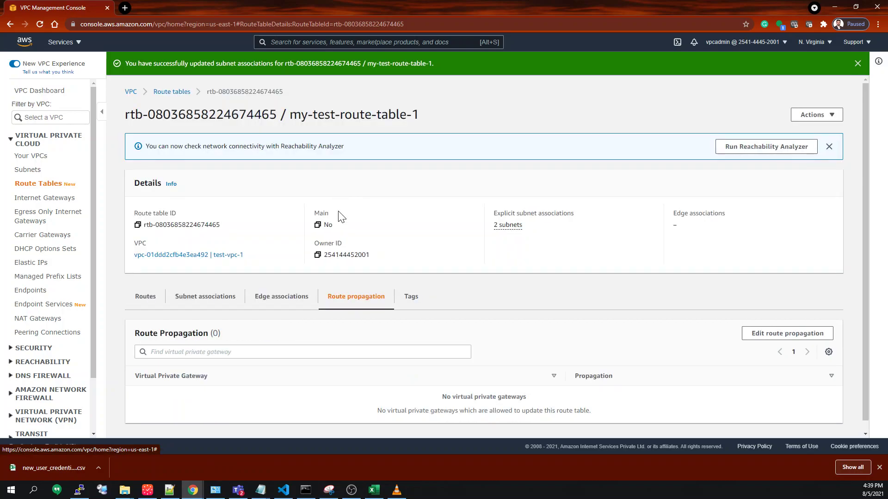
scroll(432, 276, "down", 1)
left_click(415, 290)
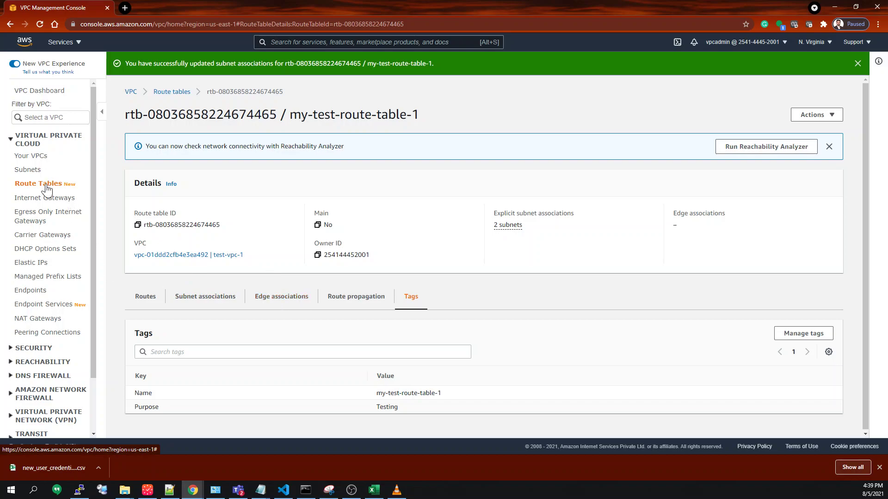
left_click(33, 157)
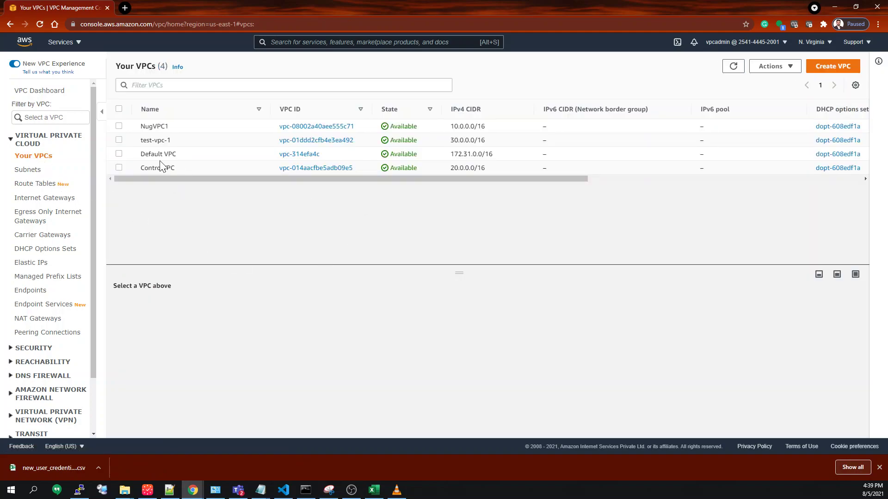
- Review test-vpc-1's tenancy, state, CIDR, owner and main route table, then bring up Excel
left_click(321, 144)
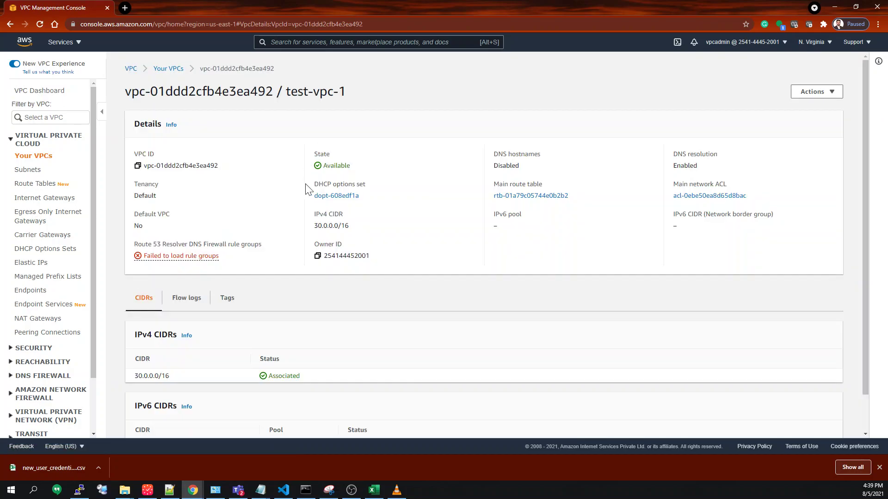
left_click_drag(306, 188, 305, 171)
left_click(401, 216)
left_click_drag(572, 195, 467, 199)
left_click(585, 212)
left_click(375, 491)
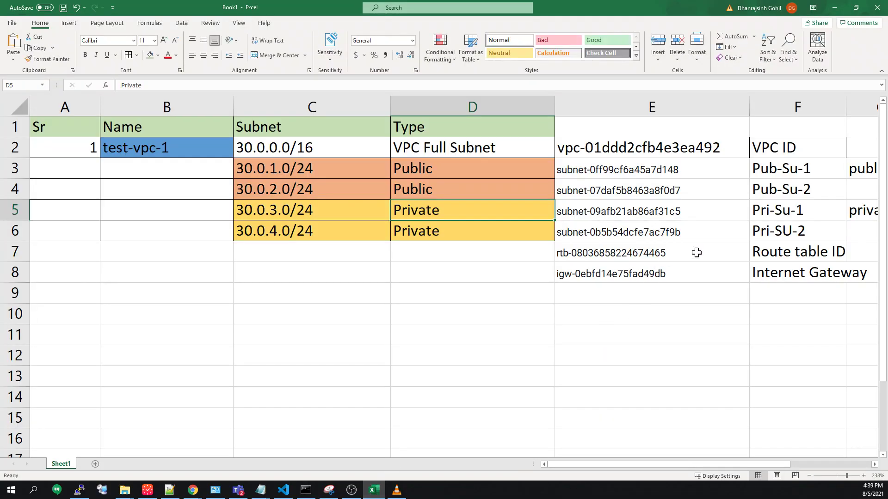
- Check the route table ID recorded in cell E7, then minimise Excel
left_click(765, 250)
left_click(675, 254)
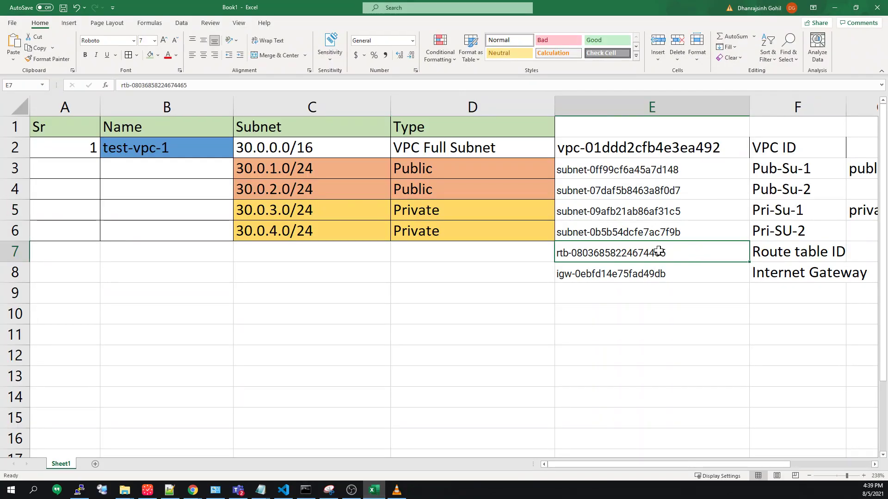
left_click(834, 7)
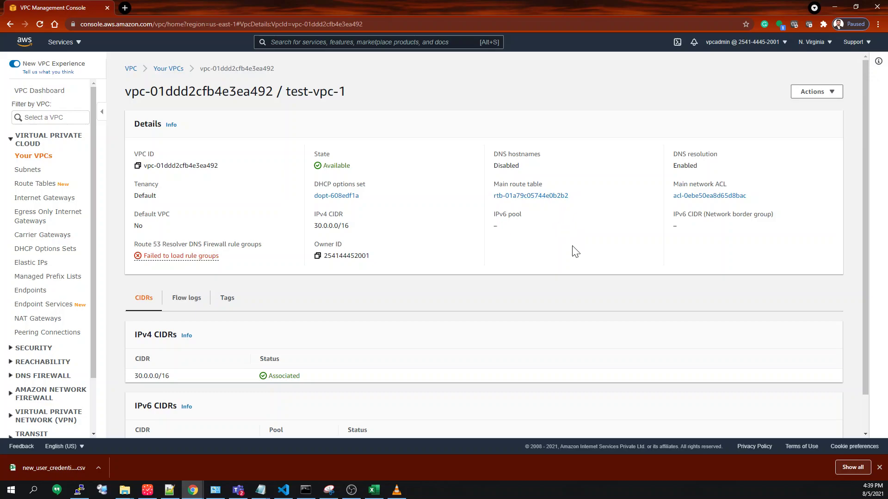
- Open the route tables list, widen the VPC column to show full names, then return to Excel
scroll(575, 252, "down", 1)
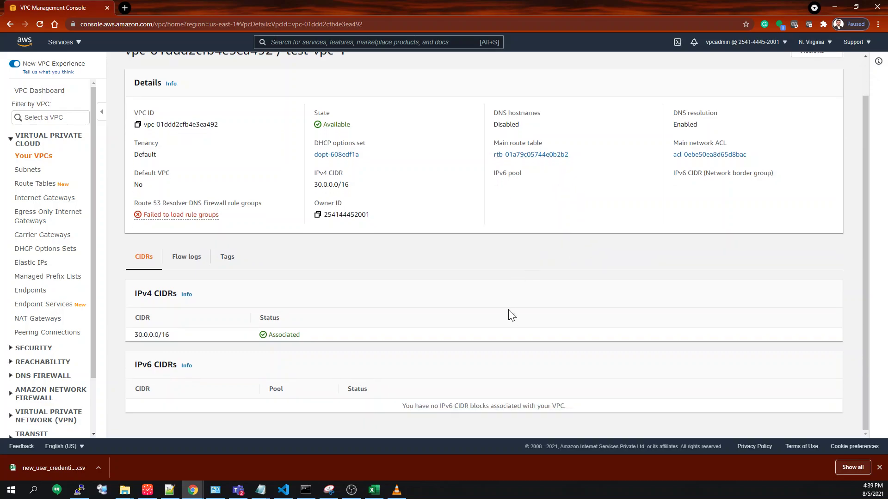
scroll(512, 315, "up", 1)
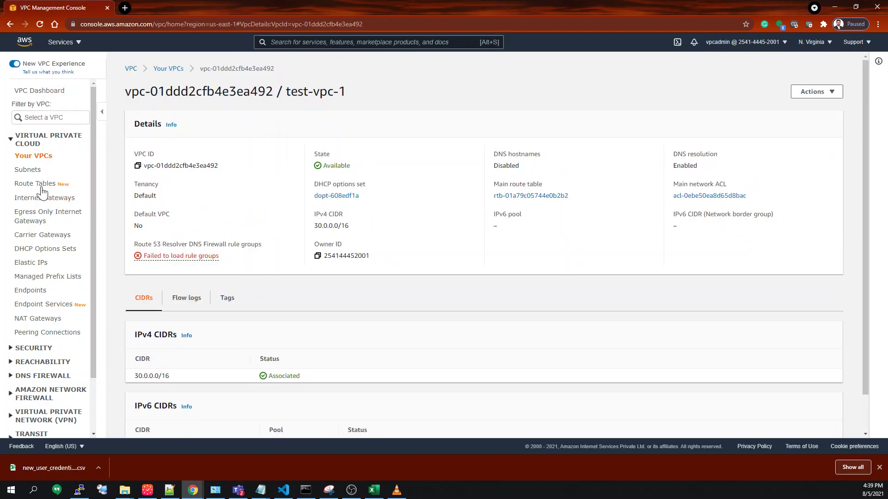
left_click(41, 187)
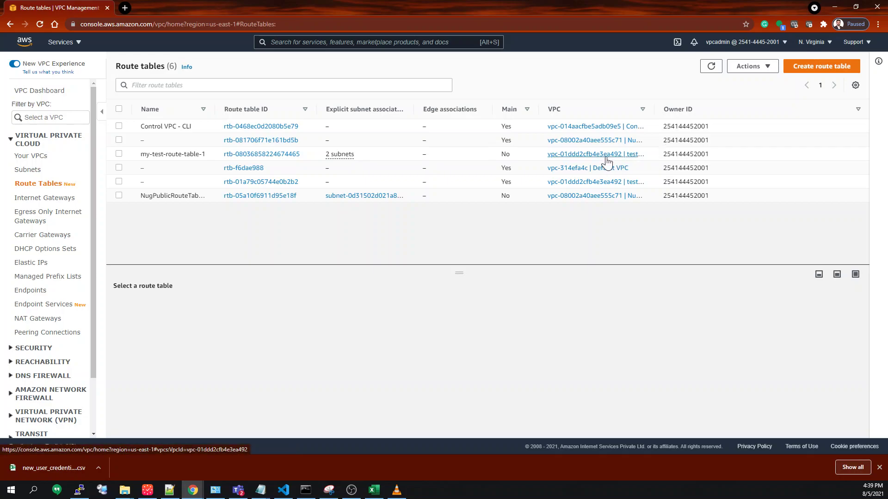
left_click_drag(655, 109, 692, 109)
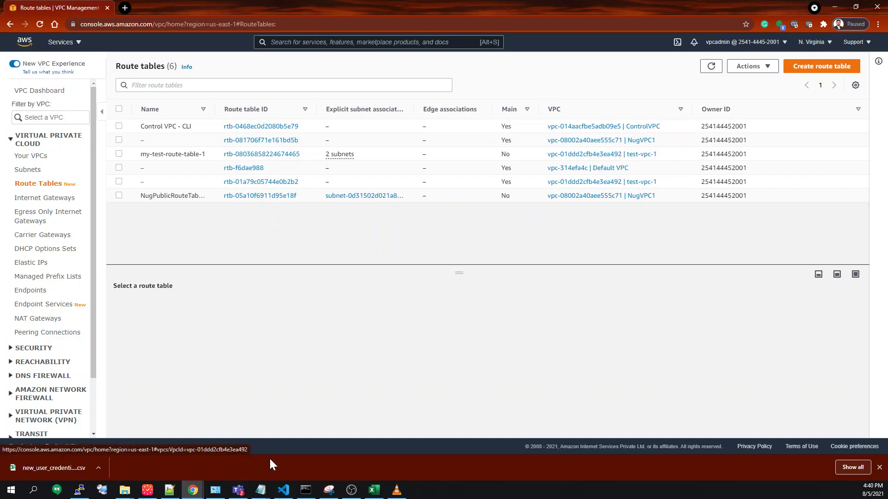
left_click(373, 490)
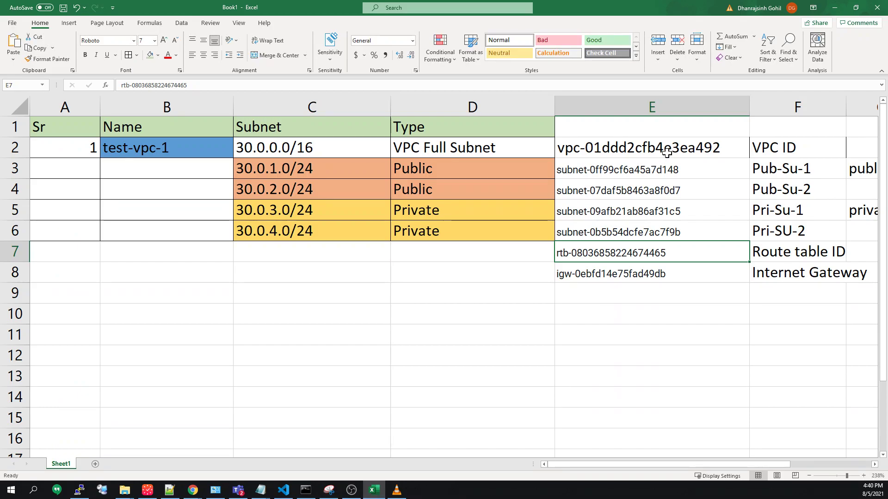
- Check the VPC ID saved in cell E2, then minimise Excel again
left_click(666, 153)
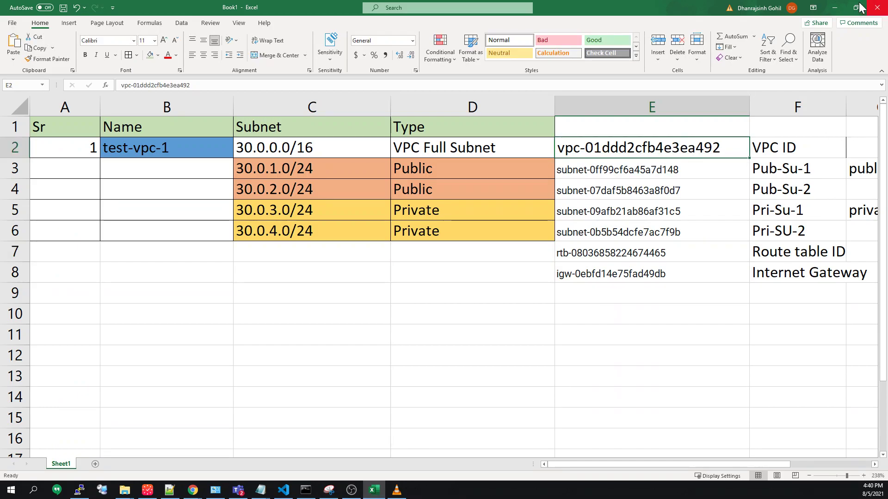
left_click(814, 7)
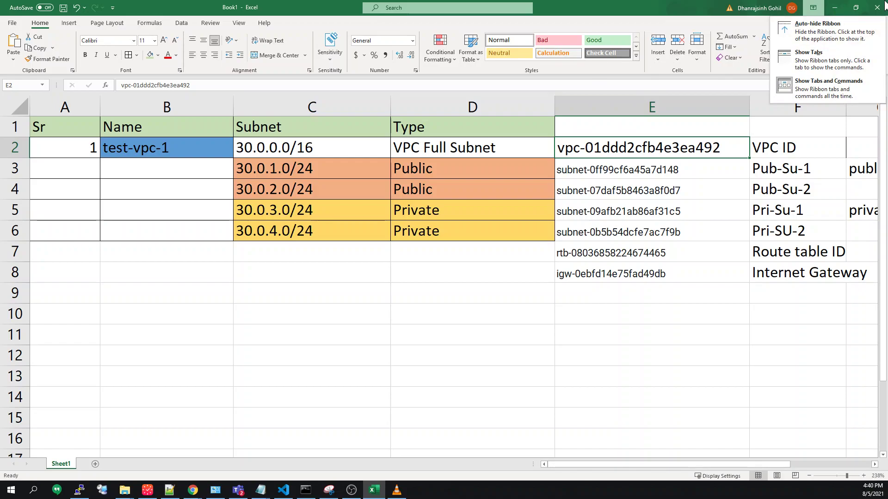
left_click(836, 9)
left_click(836, 8)
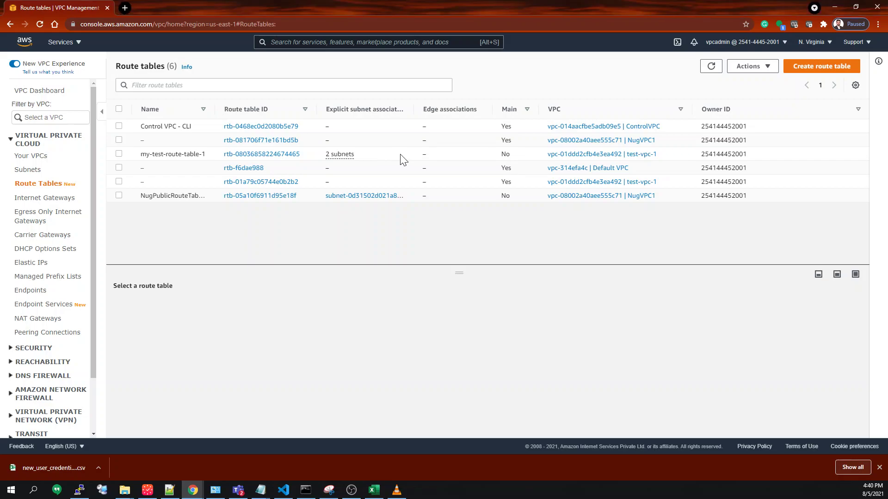
- Open test-vpc-1's main route table rtb-01a79c05744e0b2b2 in a new browser tab
left_click(37, 157)
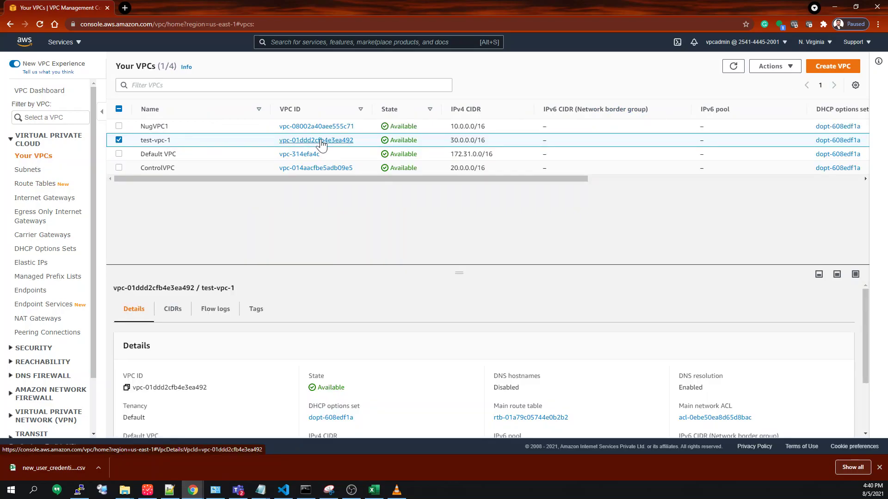
left_click(321, 140)
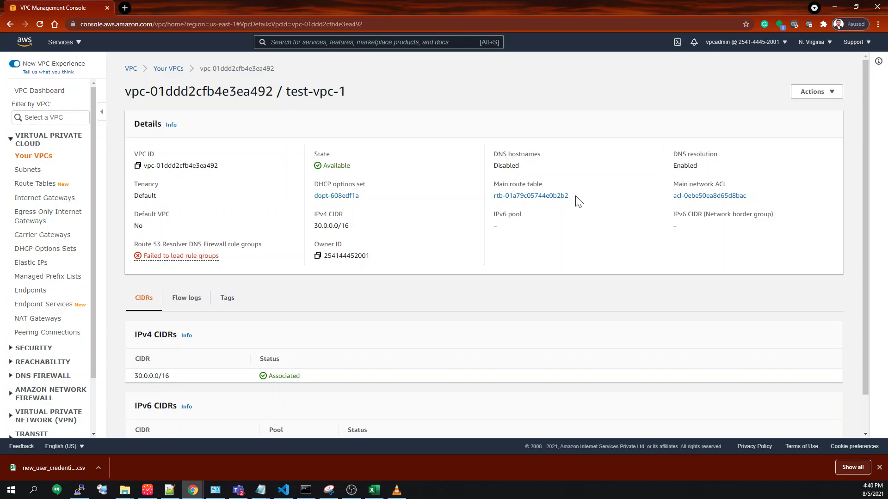
left_click_drag(574, 196, 531, 196)
right_click(533, 194)
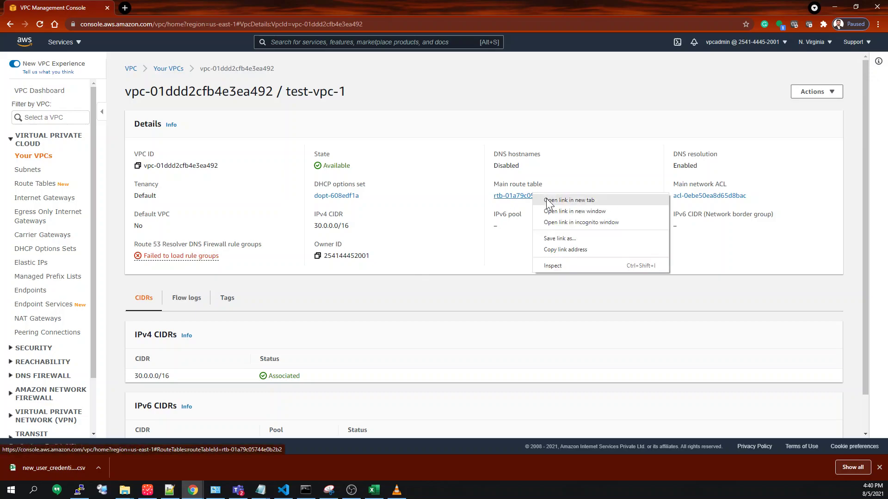
left_click(569, 200)
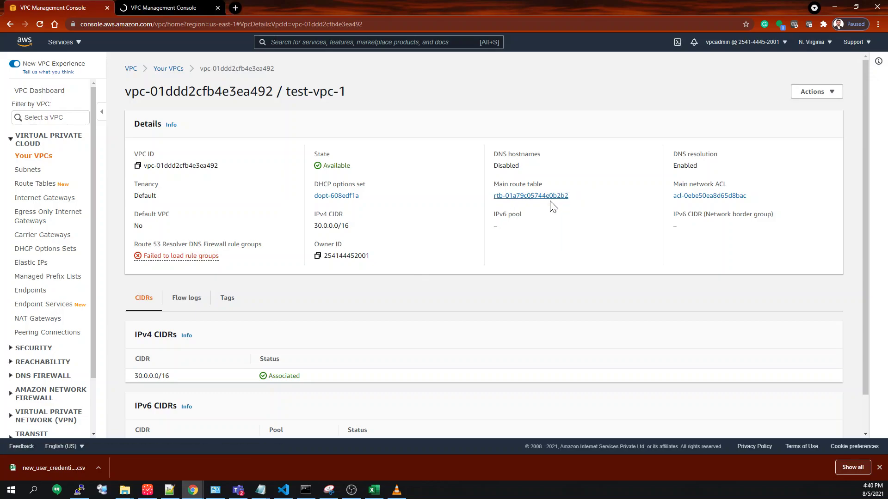
- Review the main route table's page, widening the Route table ID column, then return to the first tab
left_click(193, 6)
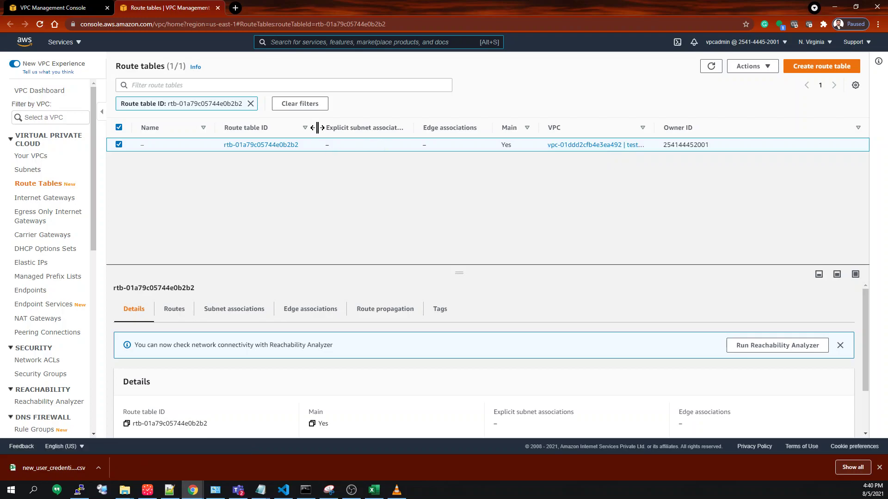
left_click_drag(317, 127, 330, 128)
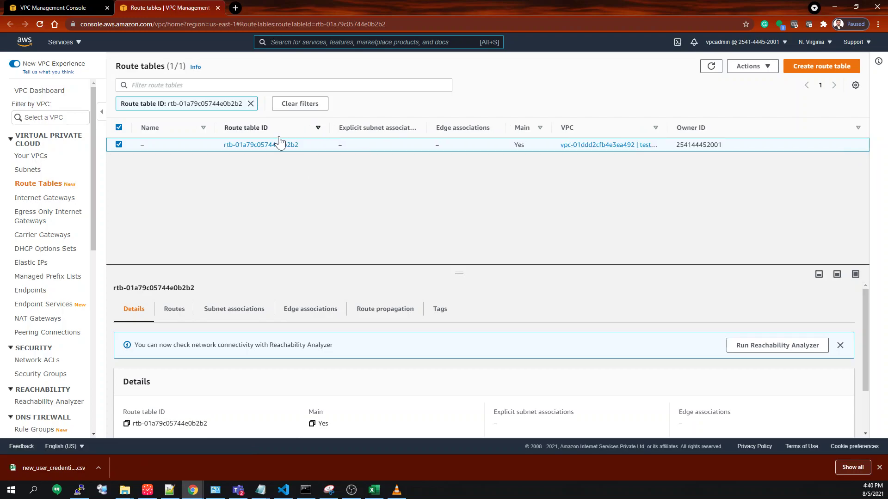
left_click(74, 8)
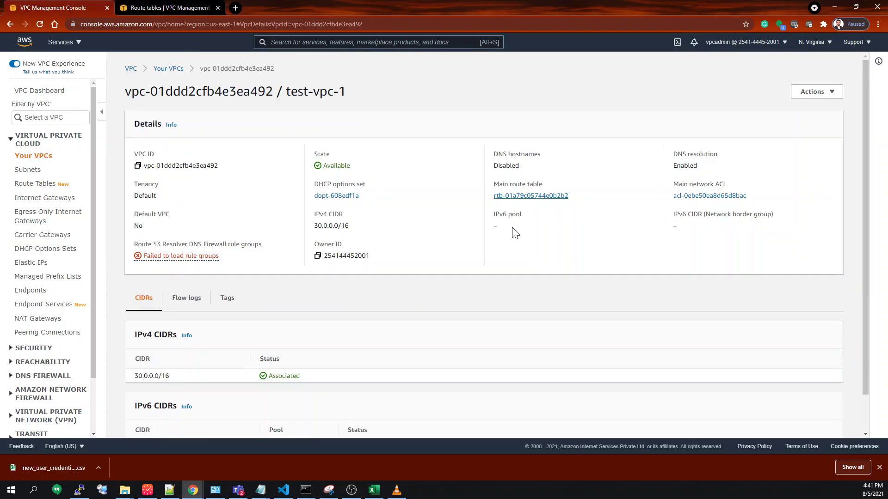
- Confirm test-vpc-1 is not a default VPC and view its tags Name and Purpose Testing
scroll(411, 266, "down", 2)
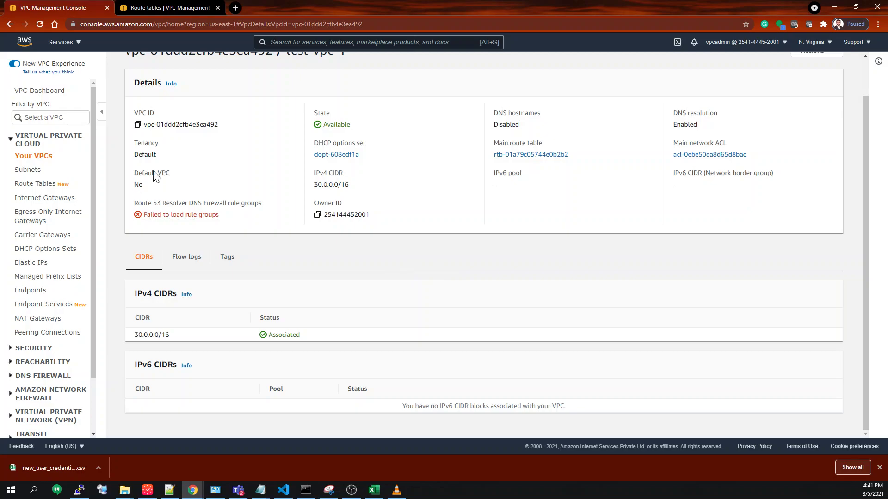
left_click_drag(124, 175, 180, 185)
left_click(181, 185)
double_click(137, 185)
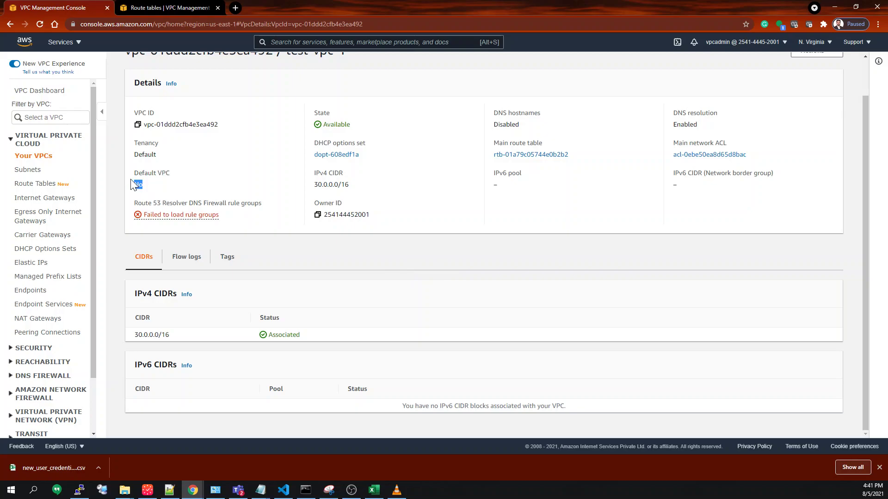
left_click(200, 184)
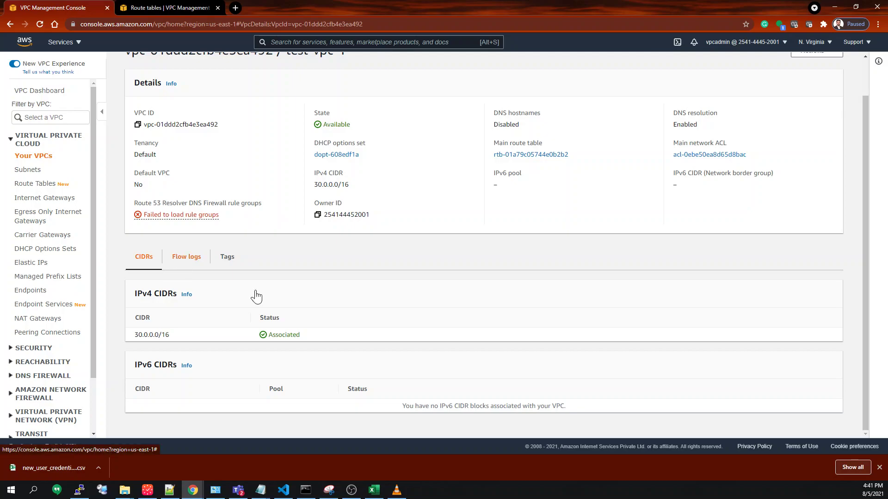
left_click(227, 300)
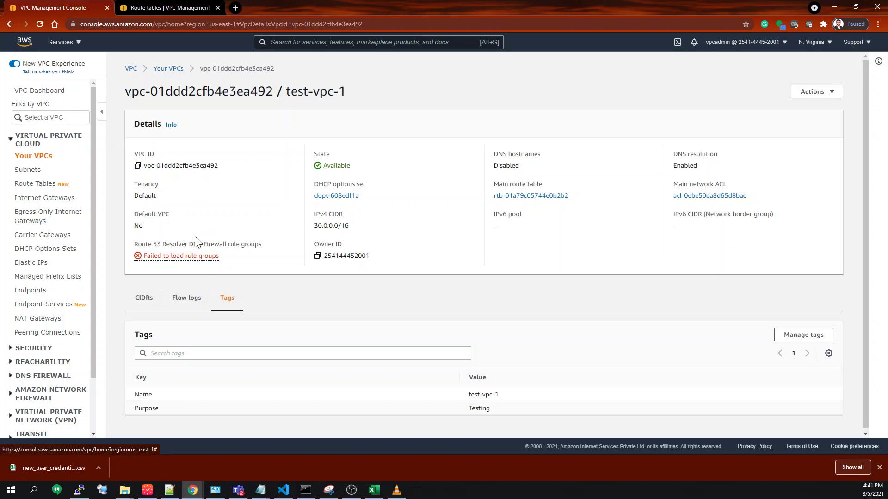
left_click(375, 490)
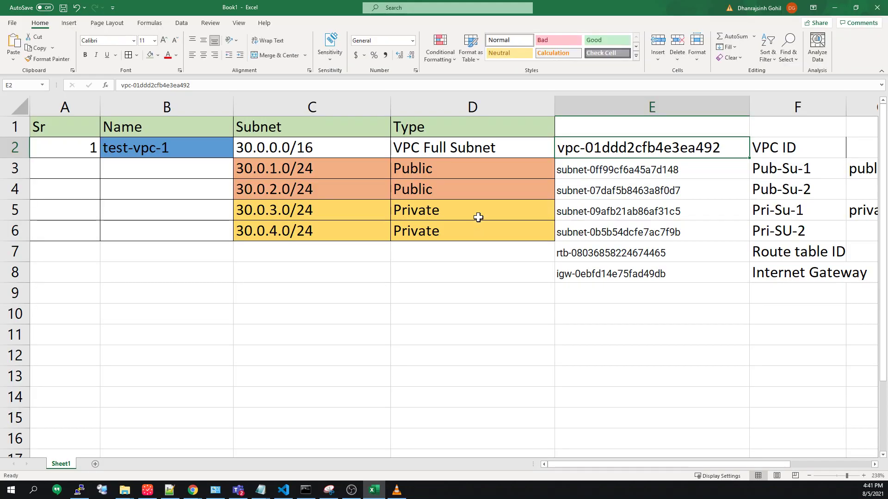
- Compare the Pri-Su-1 (E5) and Pub-Su-1 (E3) subnet IDs, then minimise Excel
left_click(597, 208)
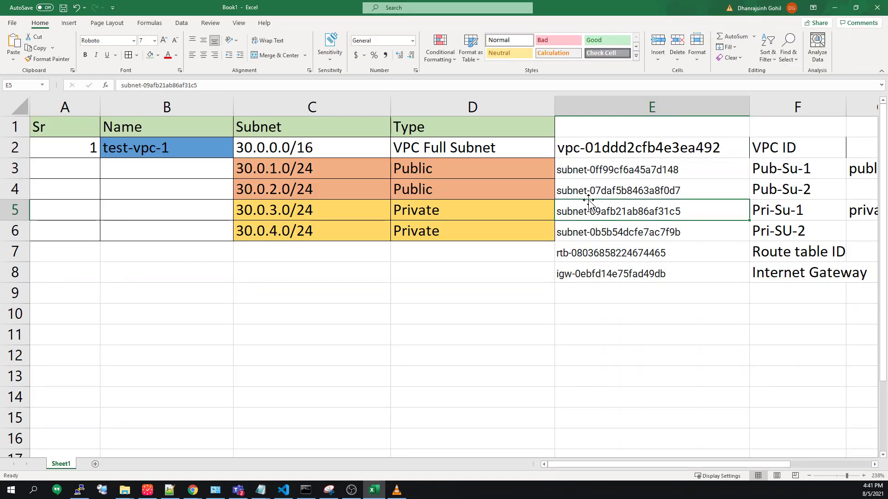
left_click(593, 171)
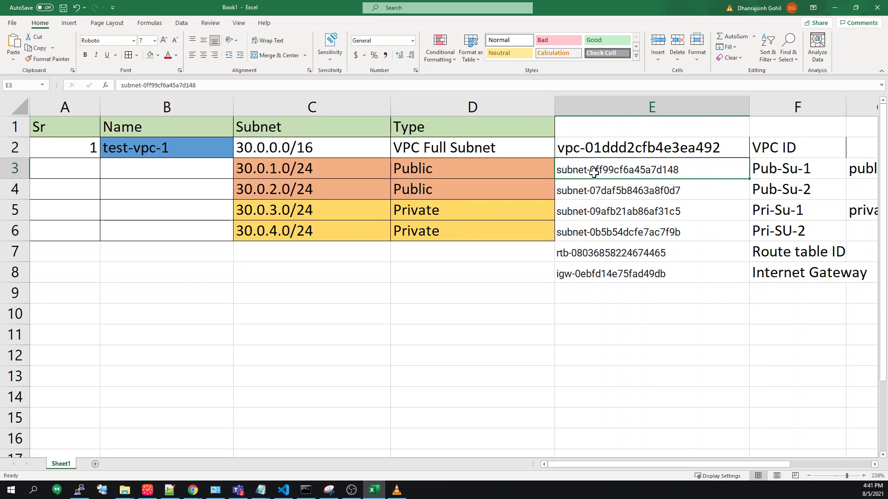
left_click(564, 211)
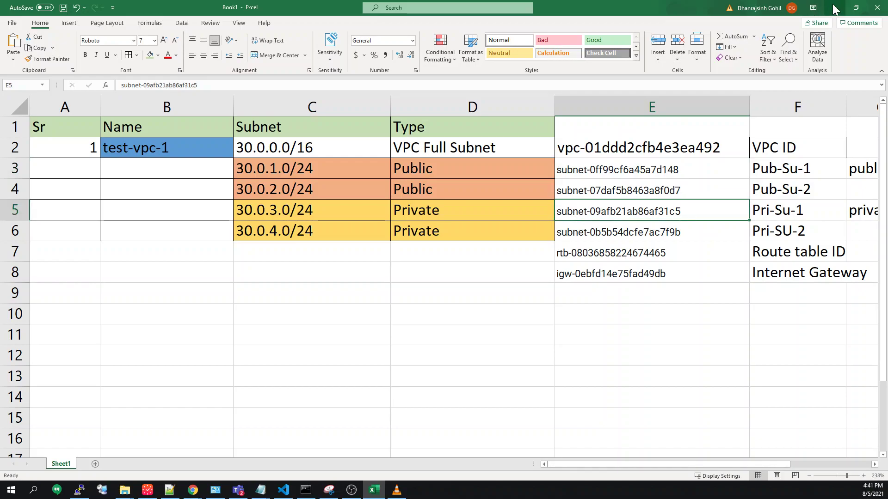
left_click(834, 6)
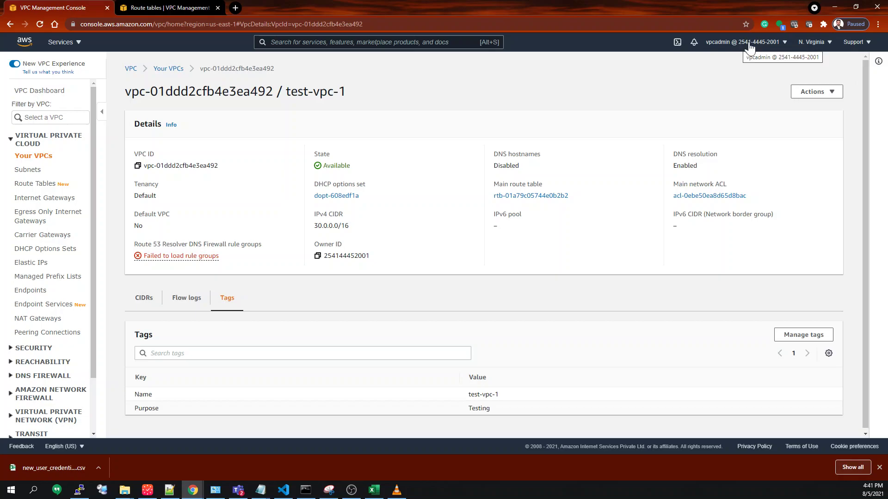
- Sign out of the current IAM user from the account name dropdown
left_click(770, 46)
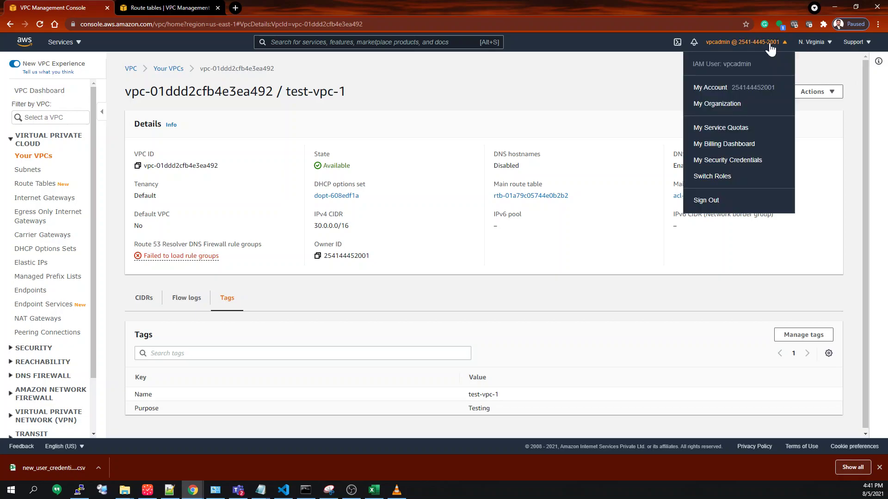
left_click(704, 201)
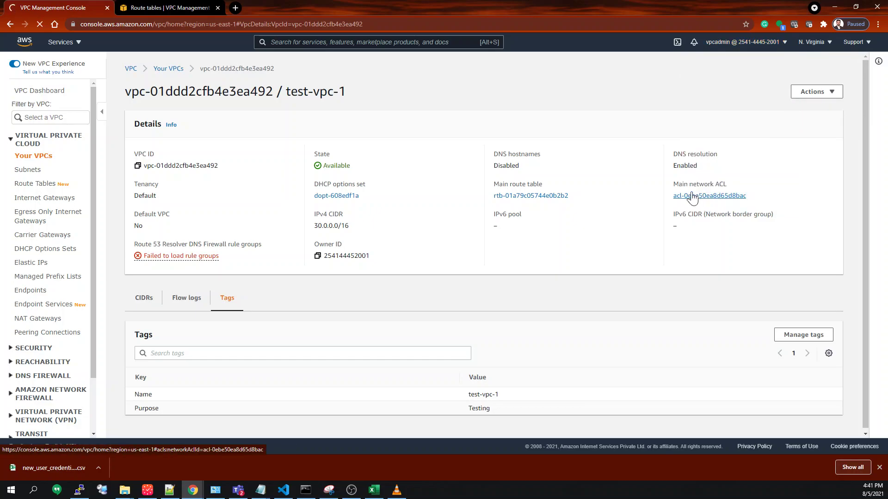
left_click(692, 196)
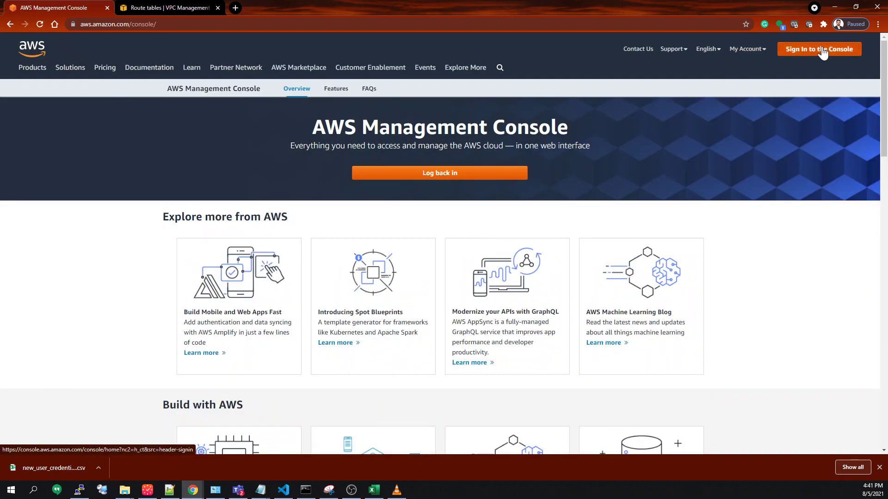
- Sign in as the other IAM user with its user name and password, then enter the MFA code
left_click(822, 50)
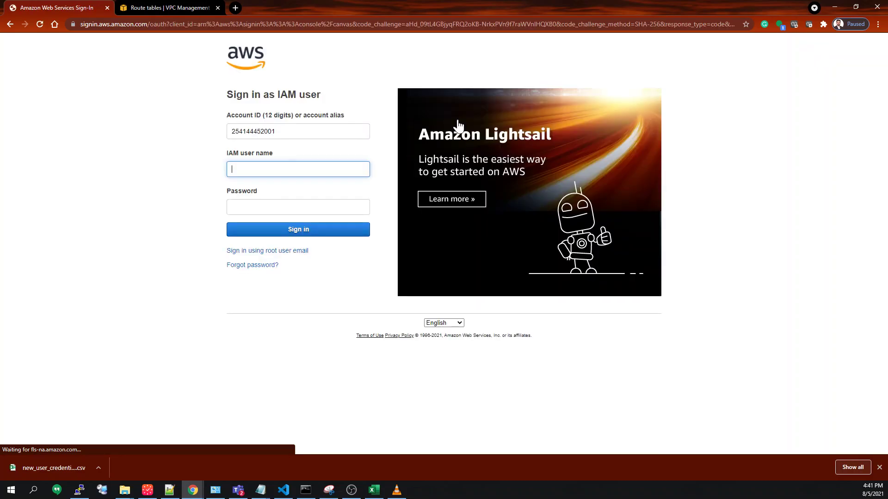
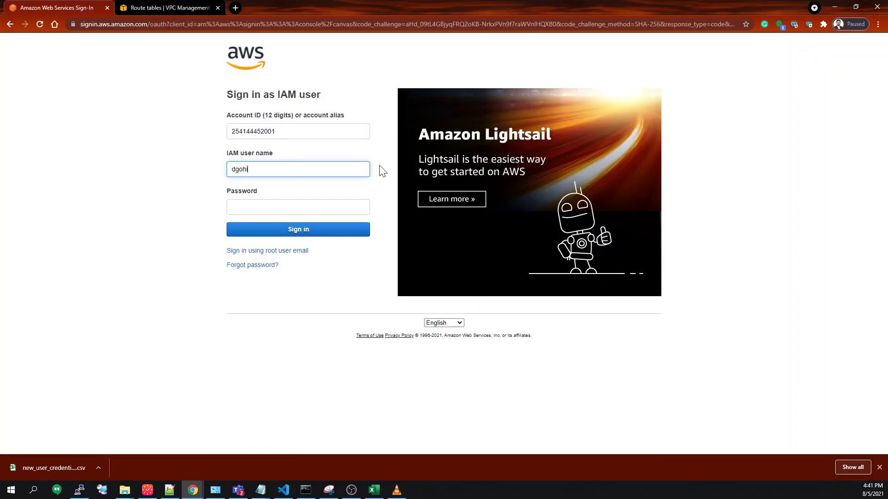
key("Tab")
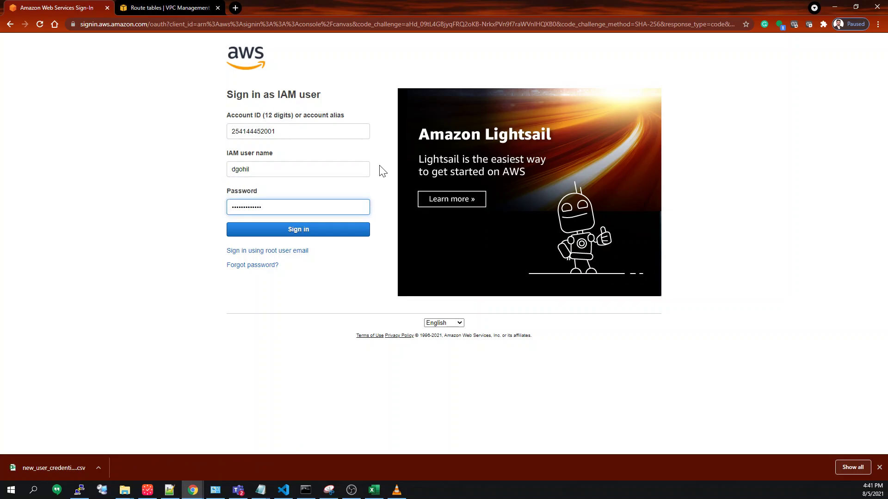
key("Return")
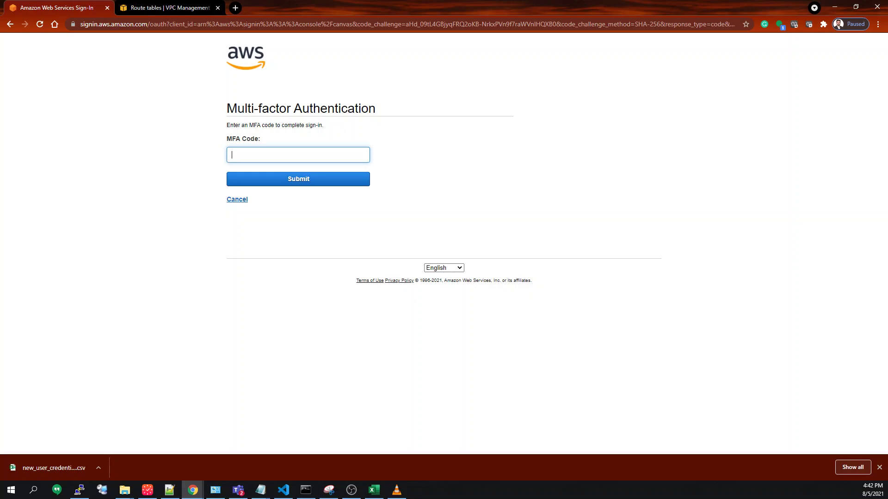
key("Return")
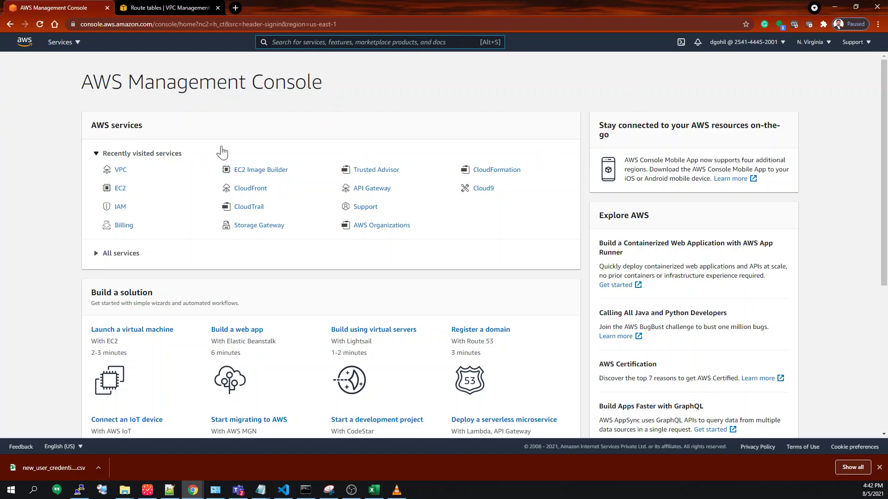
- Open EC2 from Recently visited services, glancing briefly at the Route tables tab
left_click(121, 189)
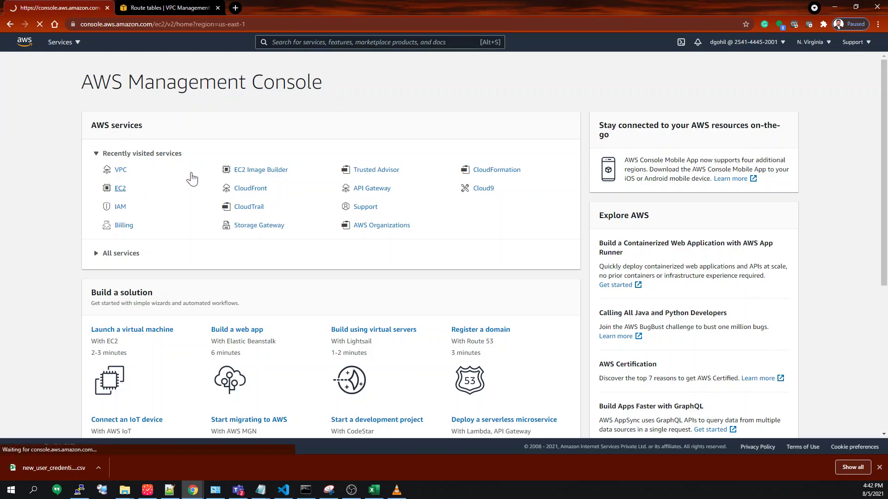
left_click(198, 8)
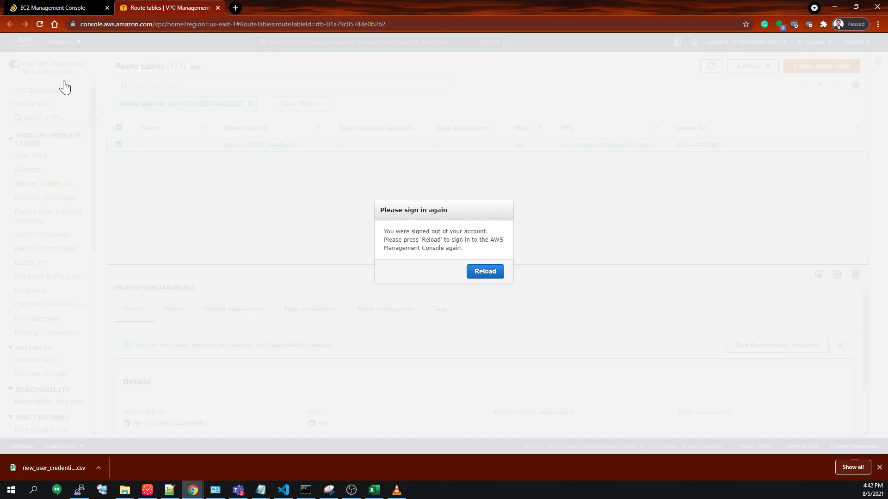
left_click(53, 8)
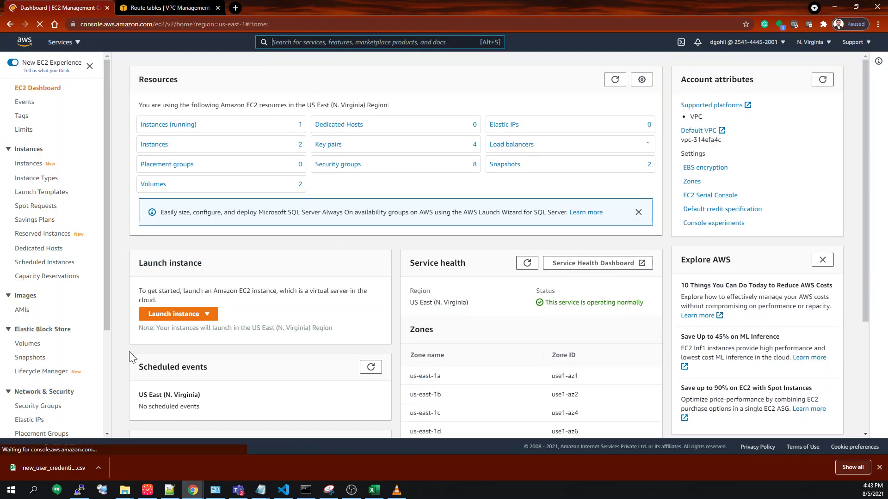
- Start the launch-instance wizard and choose the Microsoft Windows Server 2019 Base AMI
left_click(171, 316)
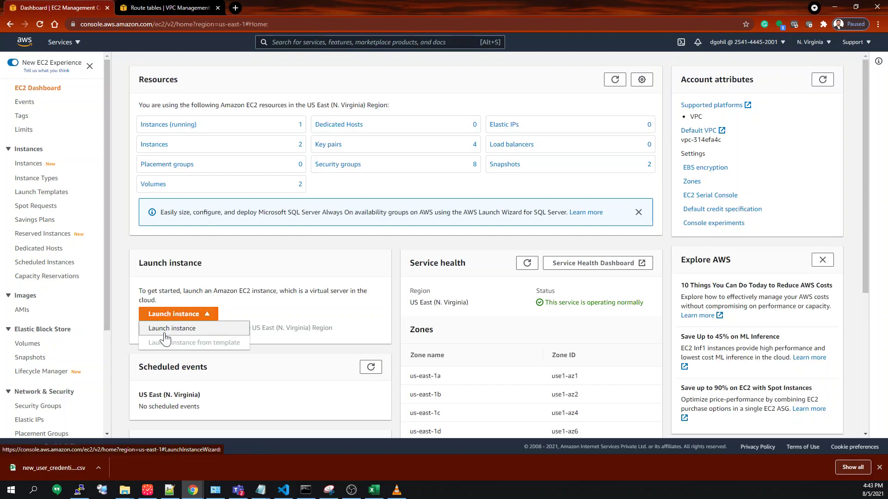
left_click(165, 332)
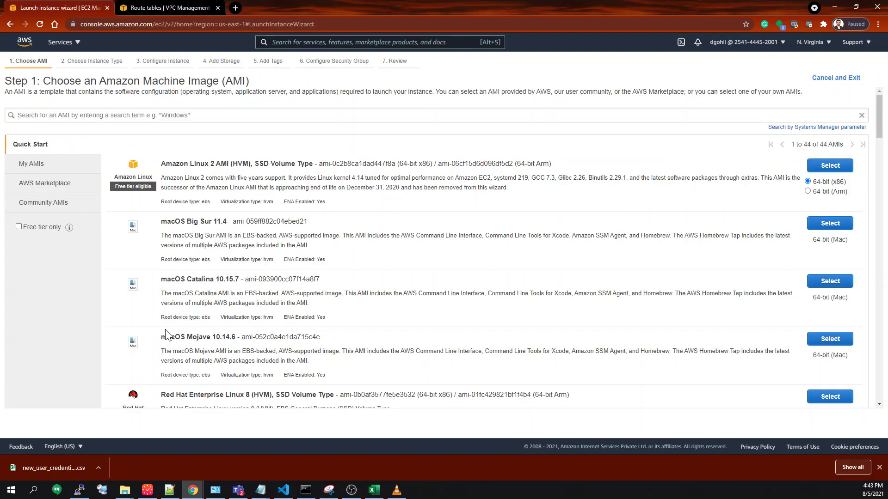
scroll(334, 316, "down", 9)
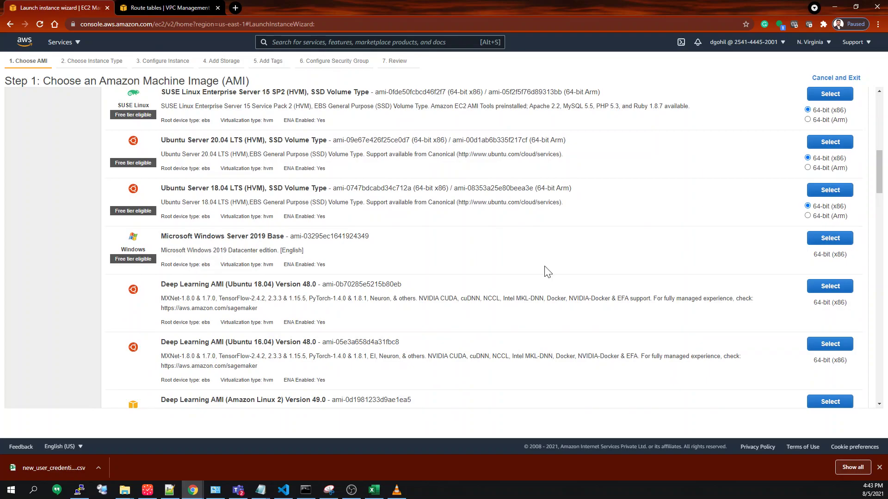
scroll(546, 272, "up", 10)
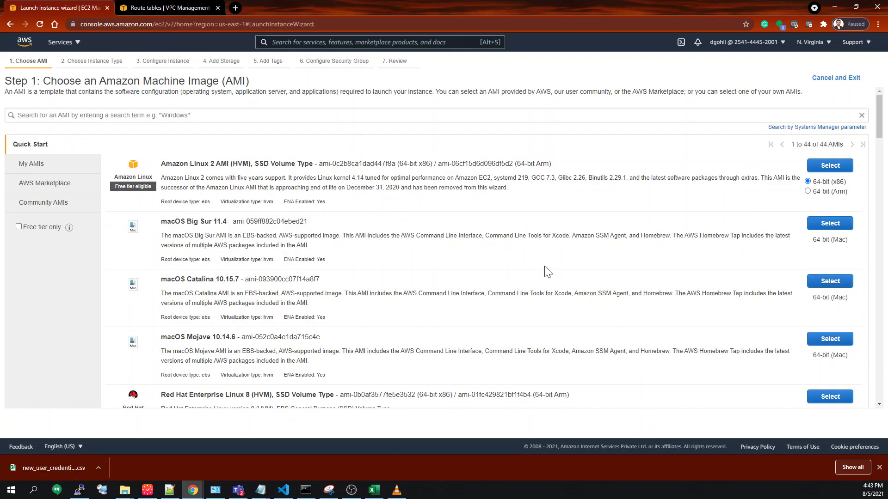
scroll(547, 272, "down", 10)
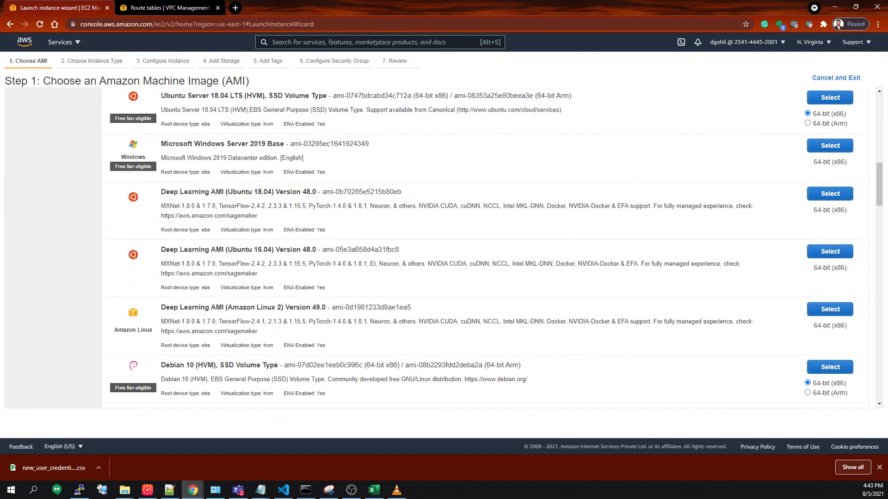
scroll(547, 273, "down", 3)
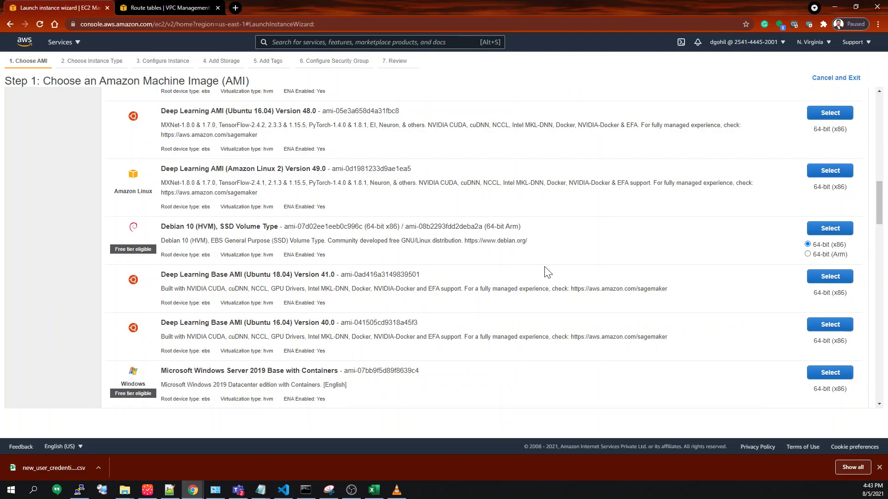
scroll(547, 271, "up", 4)
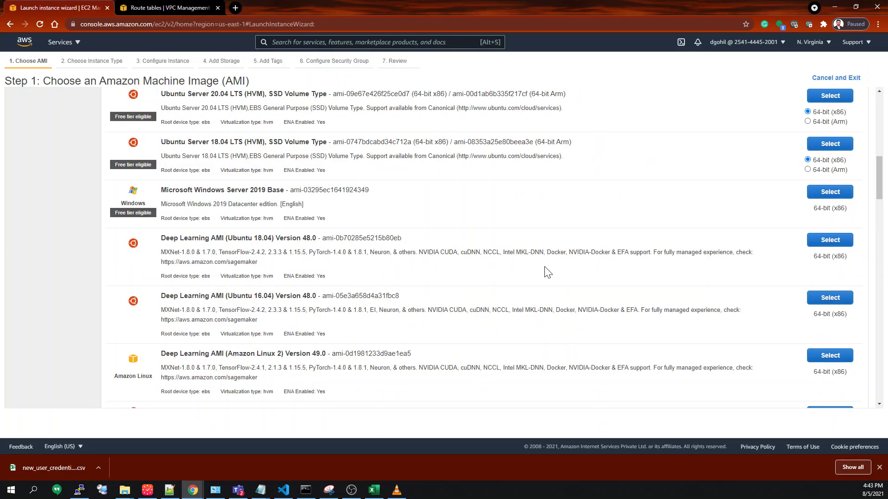
scroll(547, 272, "up", 1)
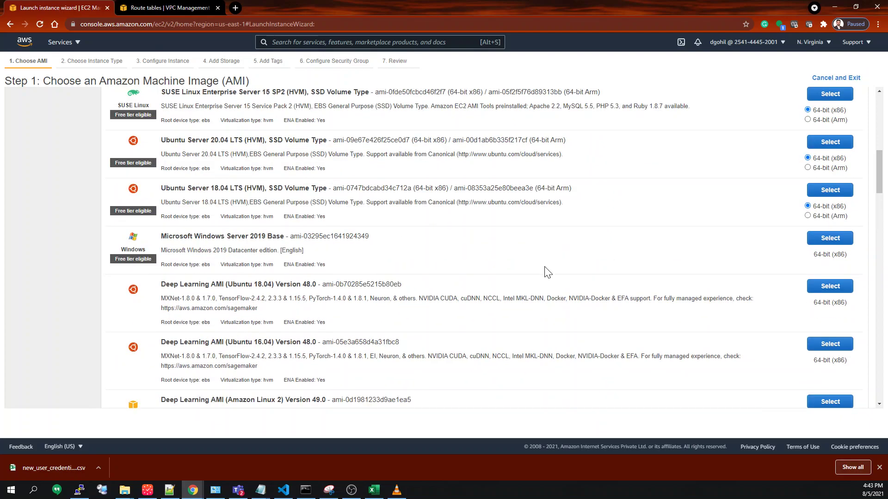
left_click(816, 239)
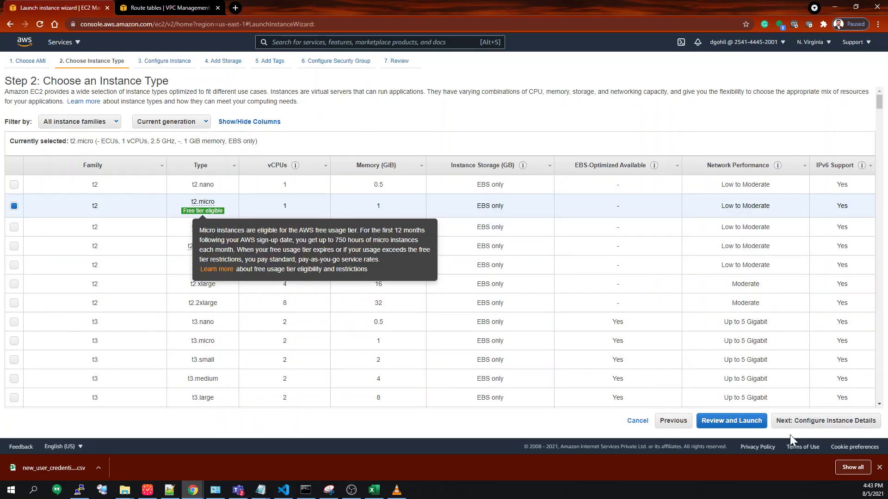
- In Configure Instance Details, set Network to test-vpc-1 and review the available subnets
left_click(818, 420)
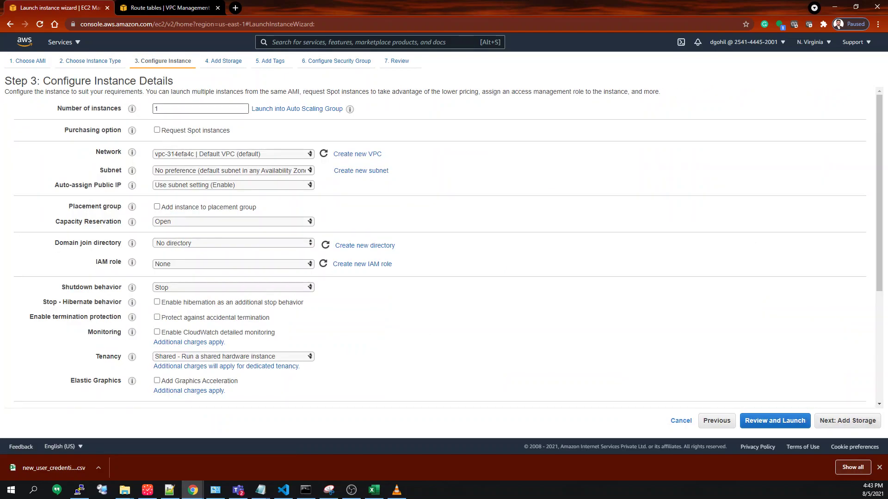
double_click(157, 108)
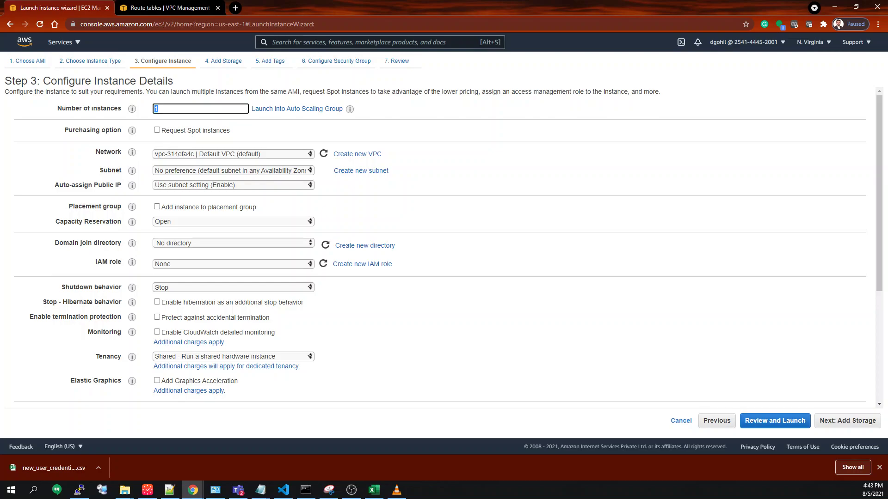
left_click(273, 156)
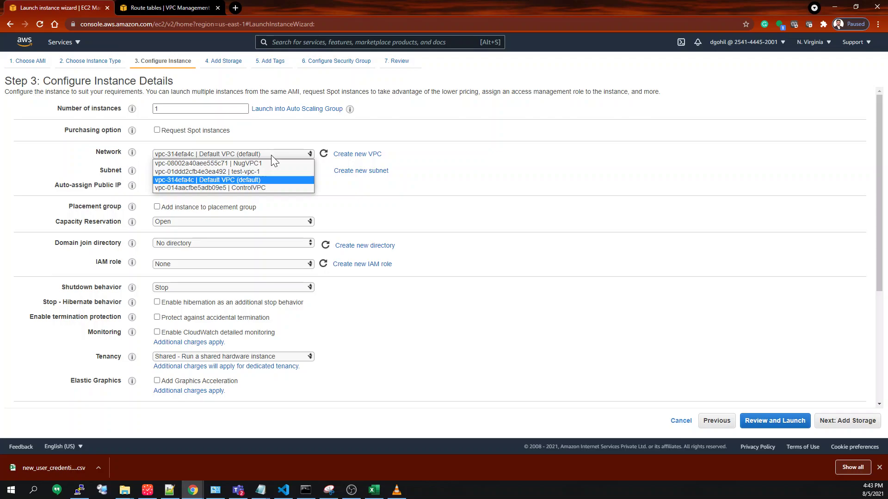
left_click(258, 179)
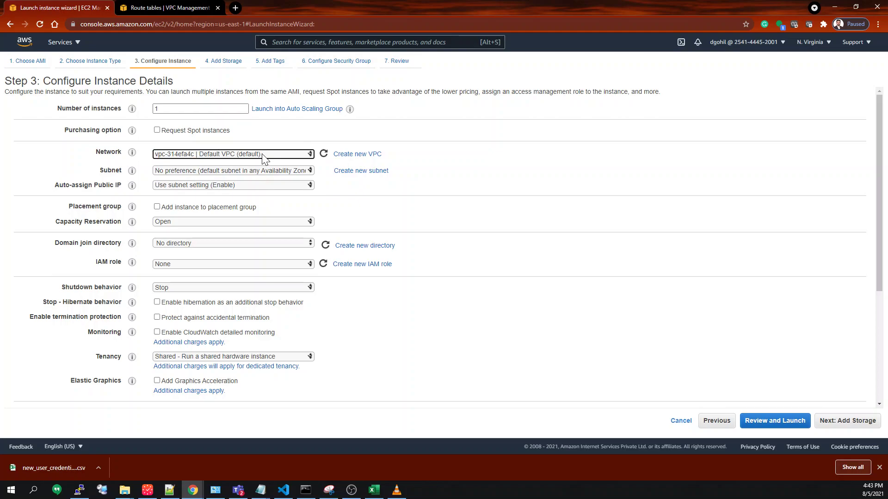
left_click(262, 156)
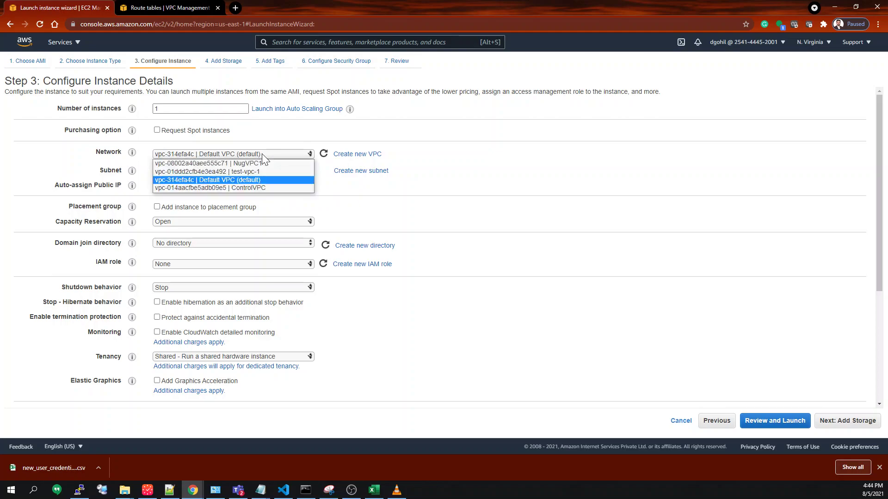
left_click(262, 172)
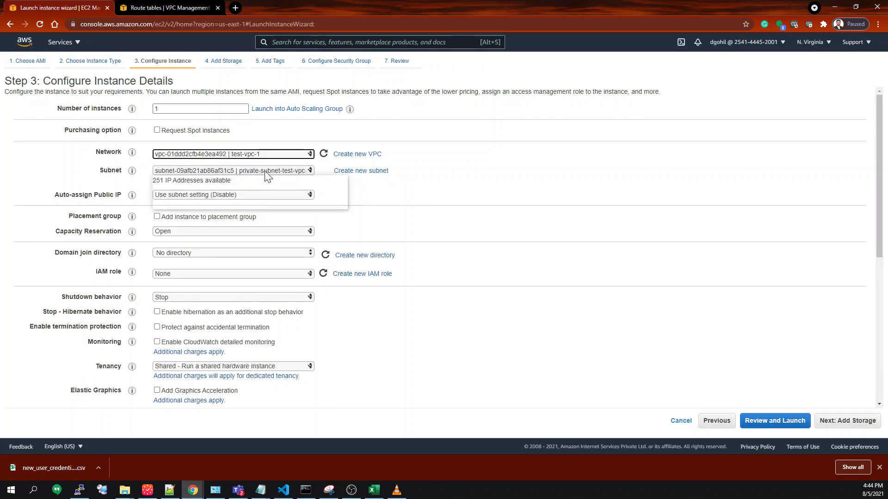
left_click(265, 171)
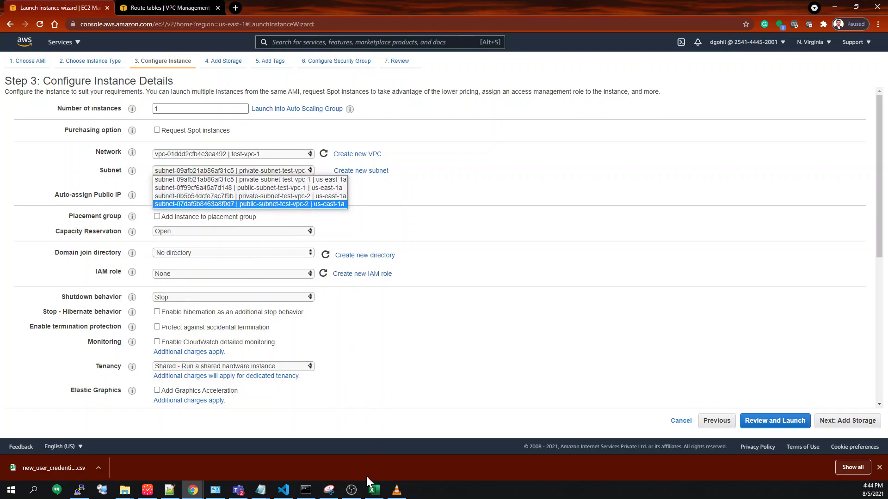
left_click(369, 488)
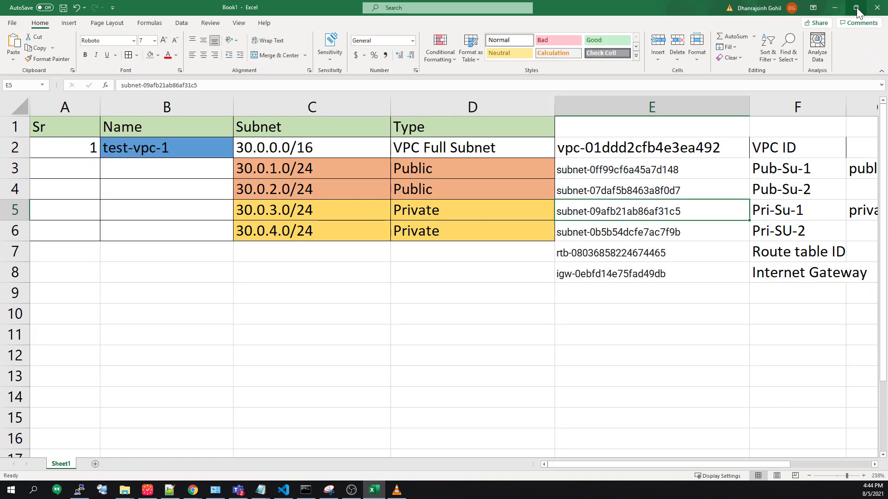
- Restore Excel to a small window over the wizard, zoom to 98%, and select E3:E6
left_click(856, 8)
left_click_drag(490, 171, 526, 149)
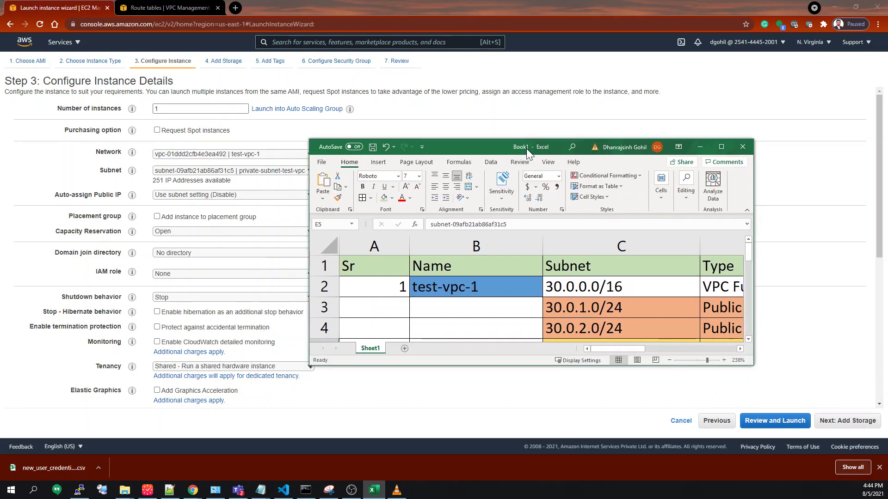
scroll(663, 298, "down", 3)
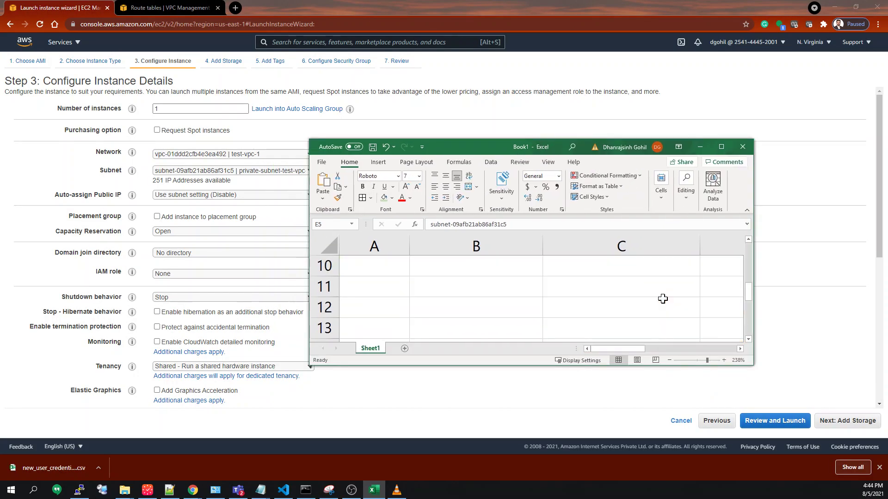
left_click(696, 361)
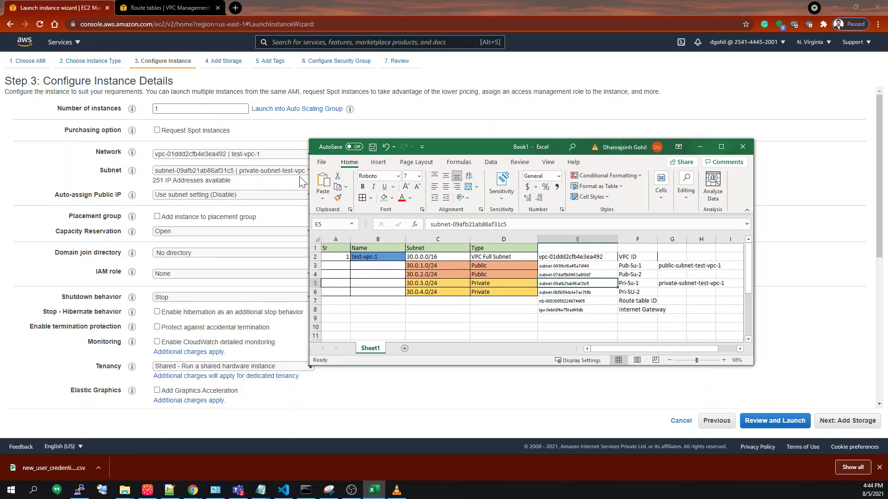
left_click_drag(512, 144, 567, 145)
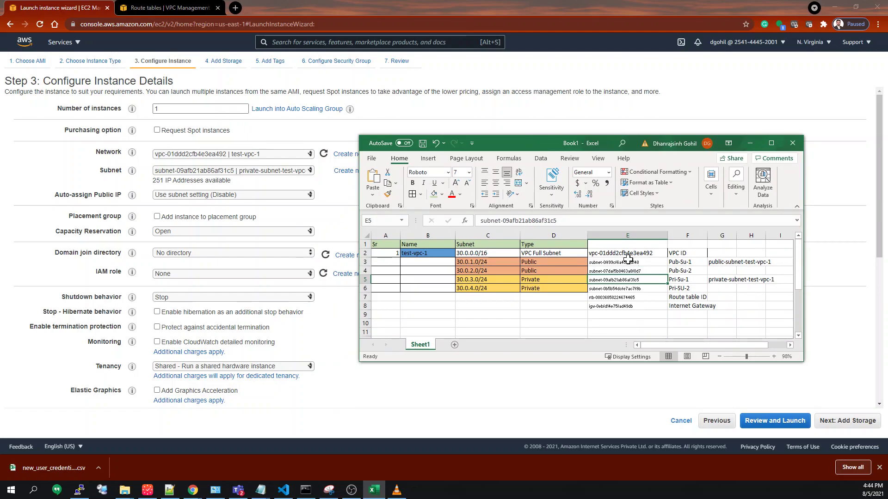
left_click_drag(628, 262, 633, 288)
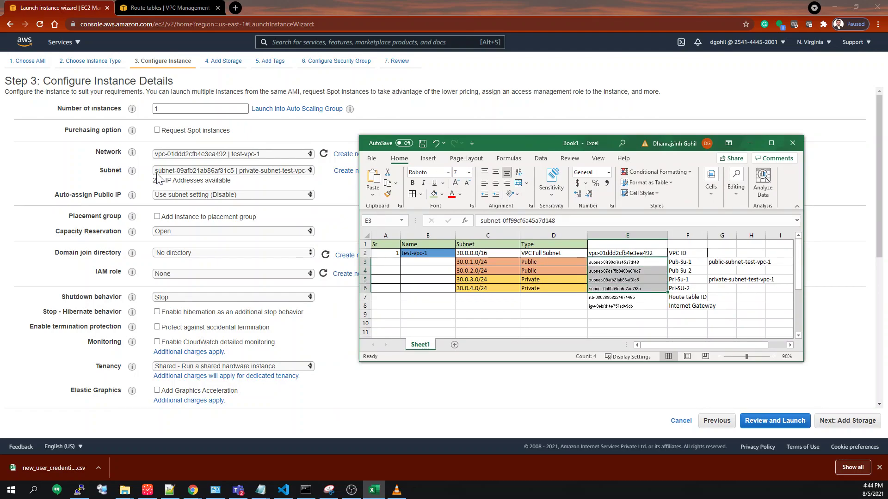
- Put the instance in public-subnet-test-vpc-1 with Auto-assign Public IP set to Enable
left_click(264, 172)
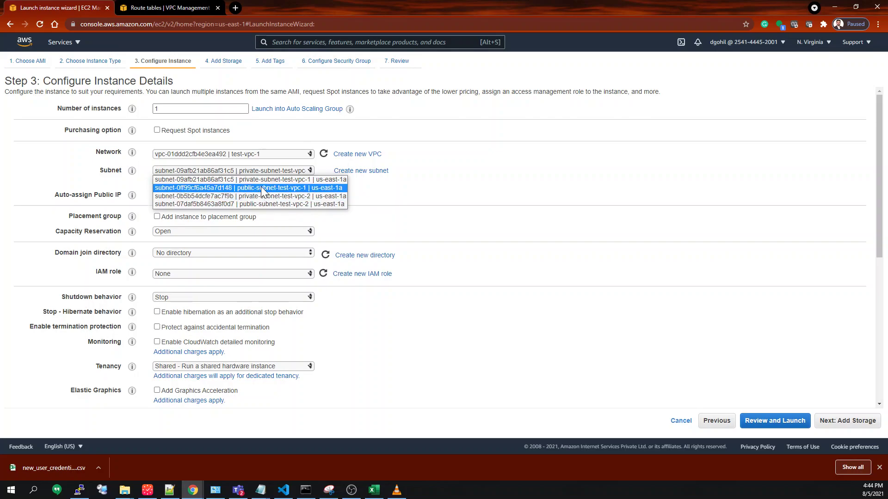
left_click(310, 188)
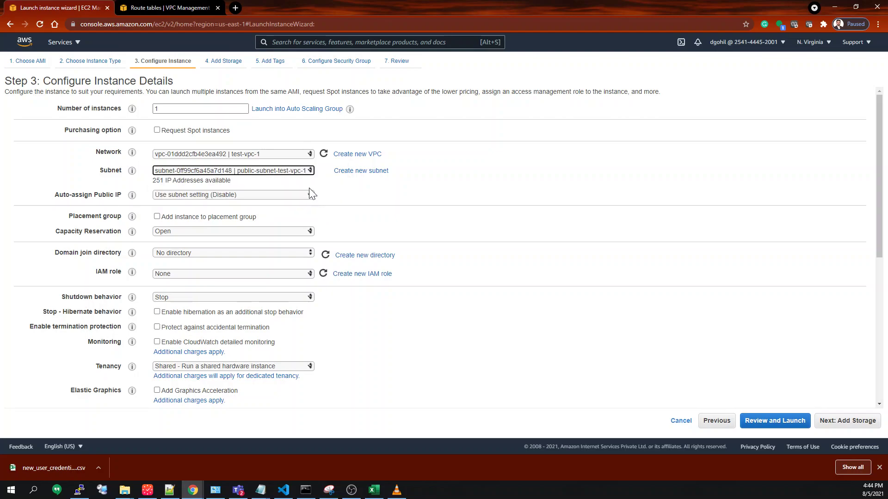
left_click(240, 205)
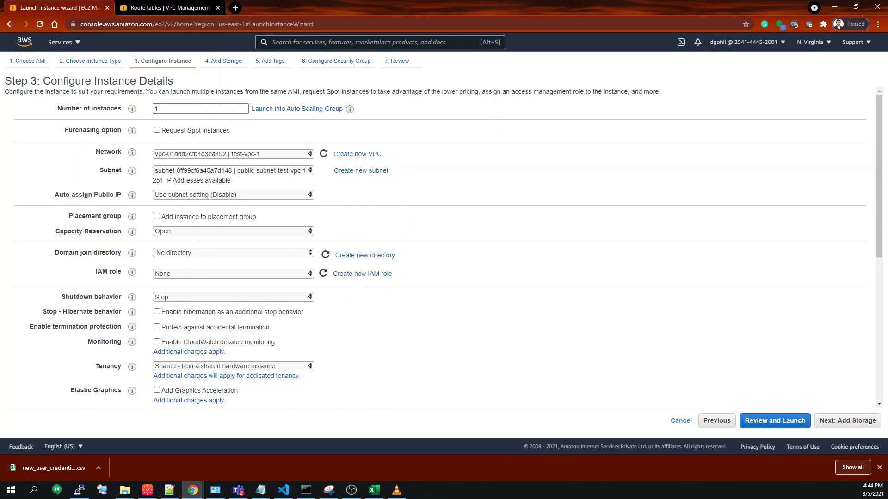
left_click(245, 195)
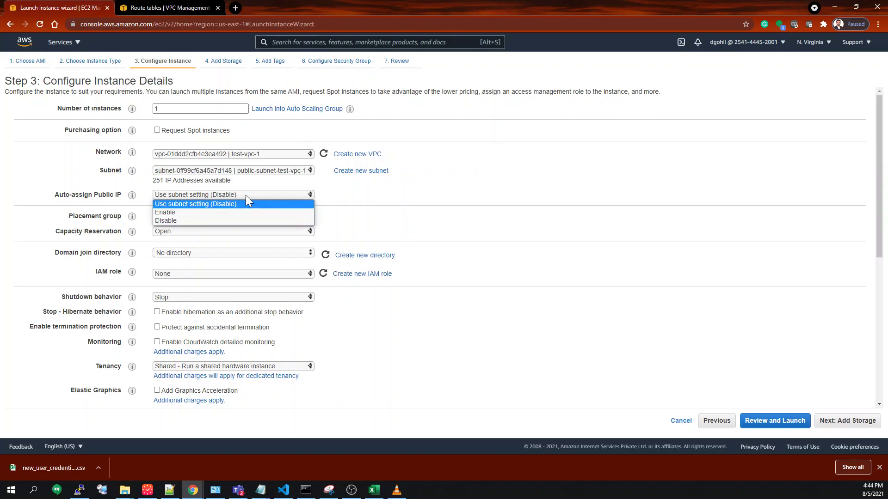
left_click(252, 212)
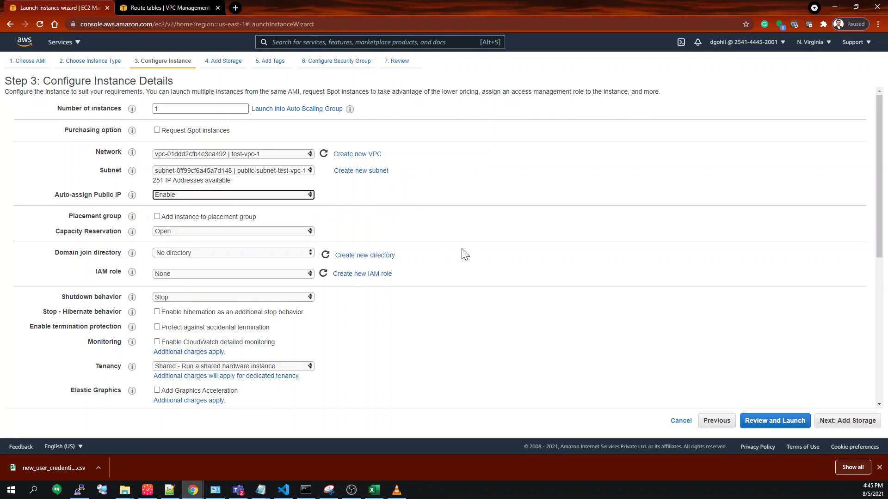
scroll(465, 254, "down", 1)
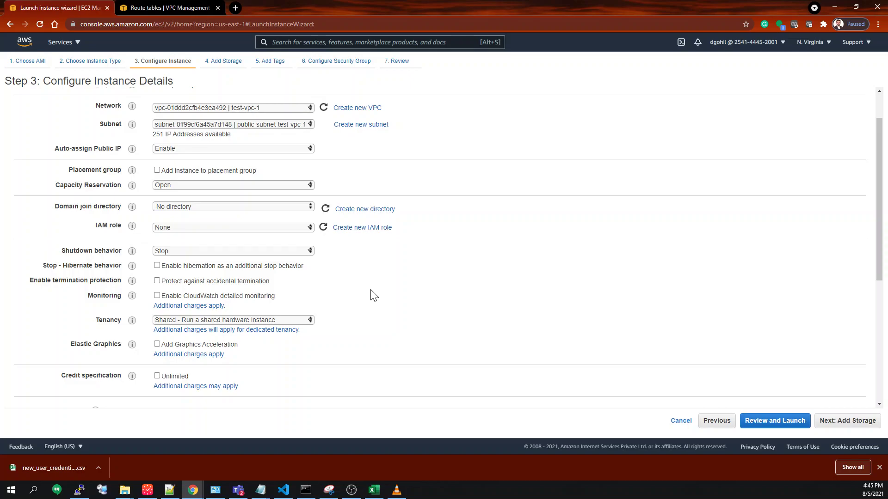
- Go through the remaining instance options, leave User data empty, and reach the 30 GiB storage step
scroll(373, 295, "down", 2)
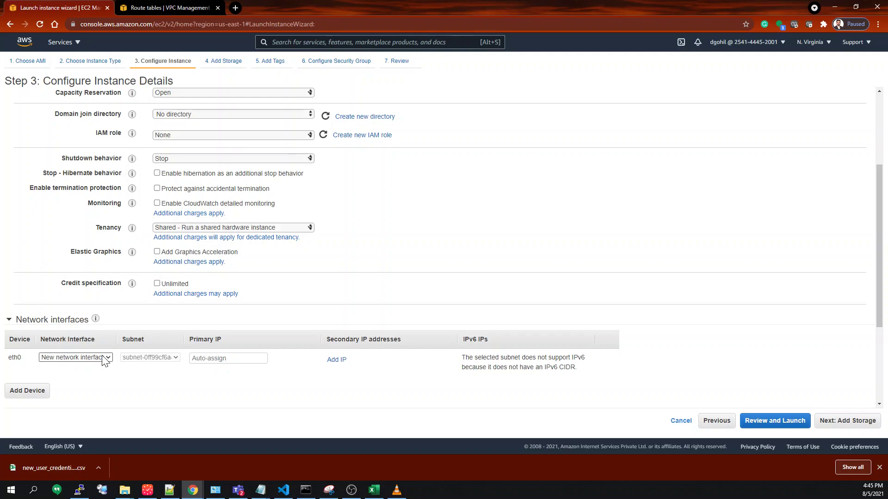
scroll(182, 344, "down", 1)
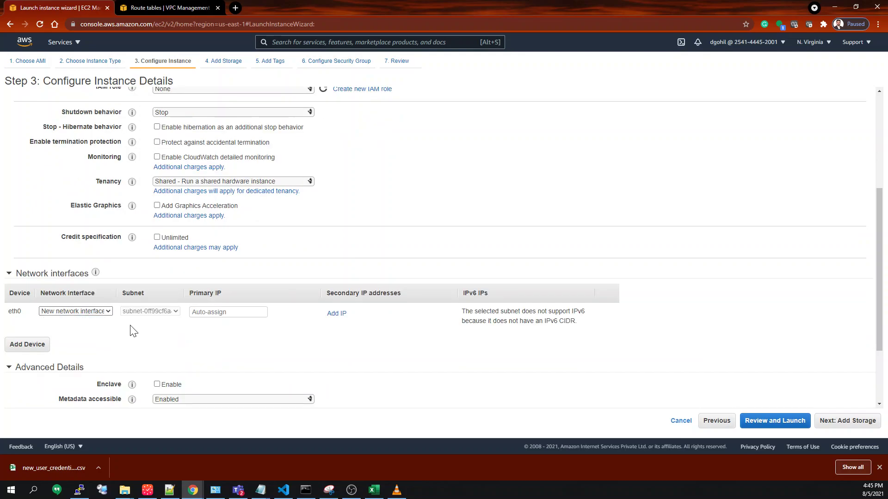
scroll(130, 331, "down", 2)
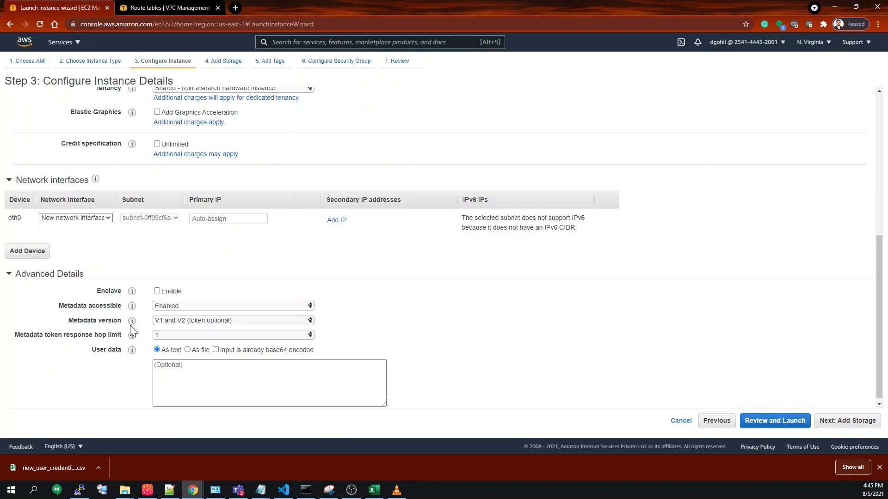
left_click(208, 370)
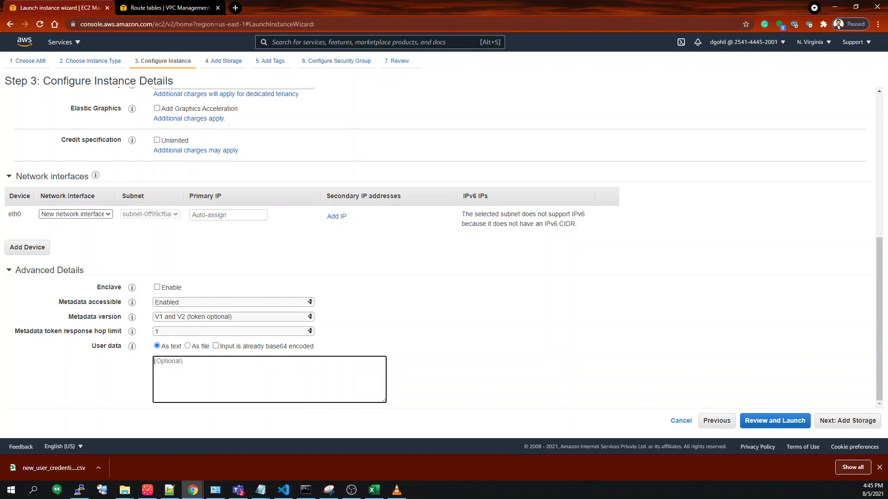
scroll(489, 365, "up", 1)
scroll(489, 365, "down", 1)
left_click(664, 395)
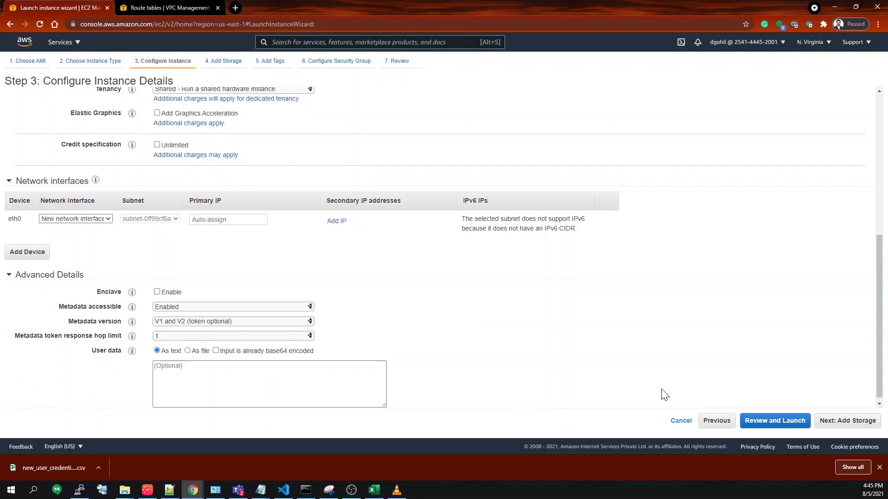
left_click(853, 421)
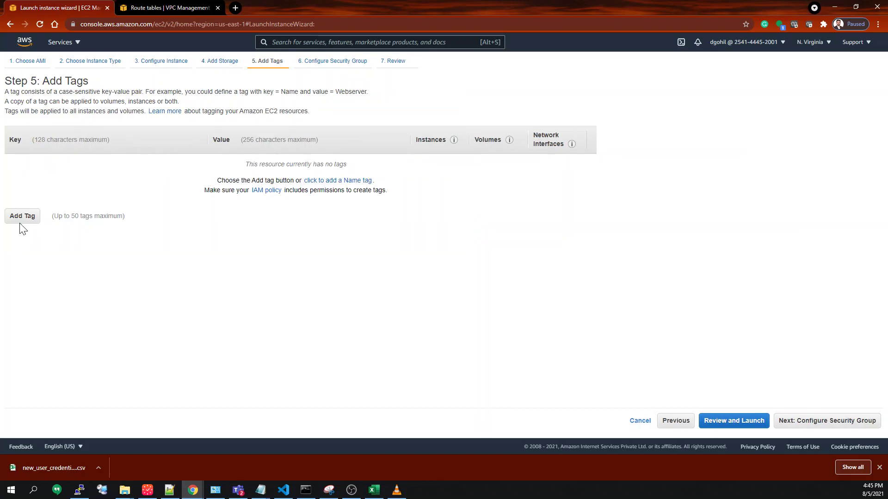
- Add a tag with key Purpose and value Testing to the instance
left_click(21, 215)
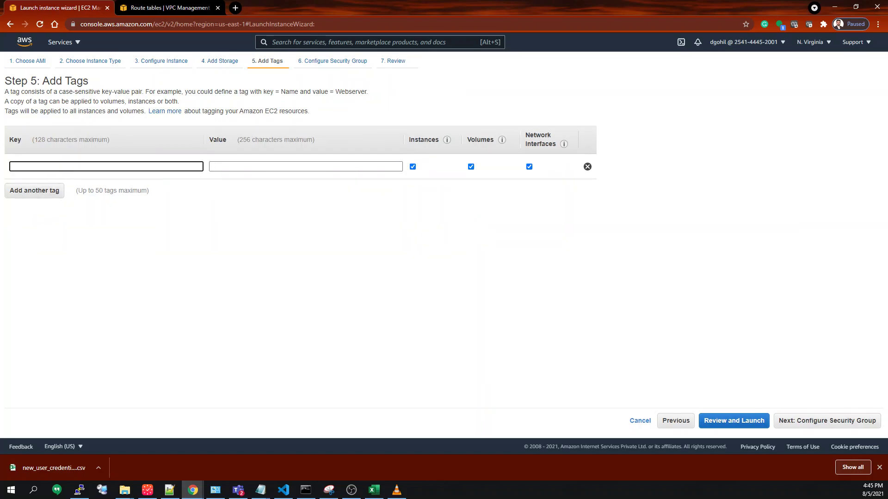
type("Purp")
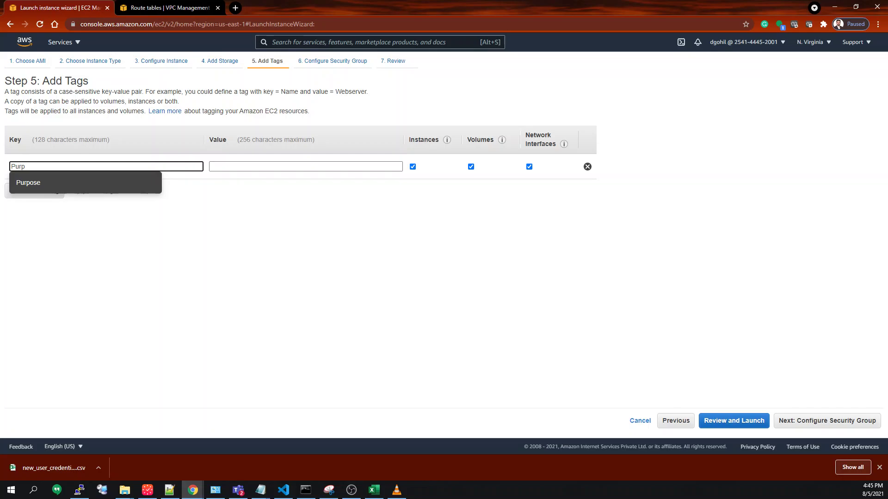
key("Tab")
type("Testing")
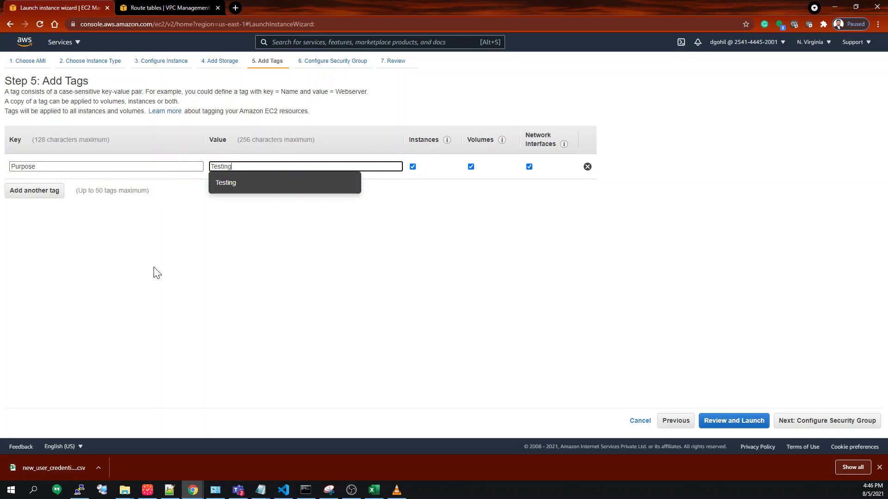
key("ctrl+a")
key("Escape")
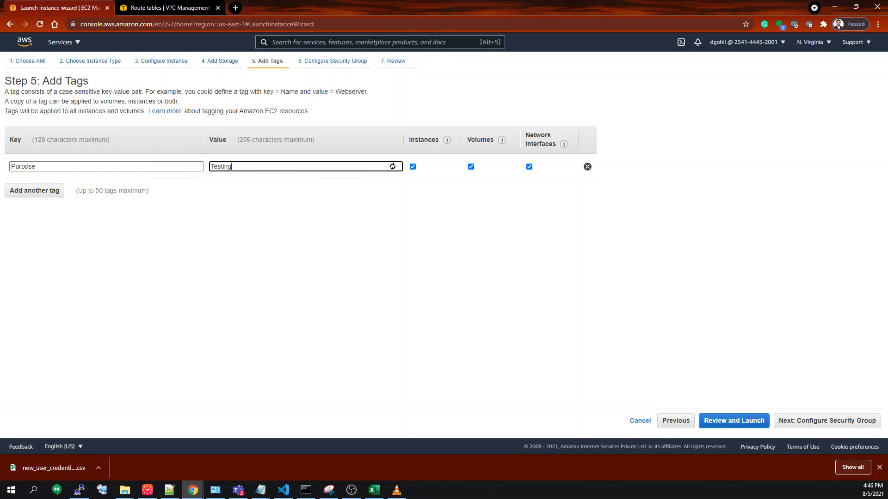
key("Down")
left_click(229, 186)
left_click(799, 428)
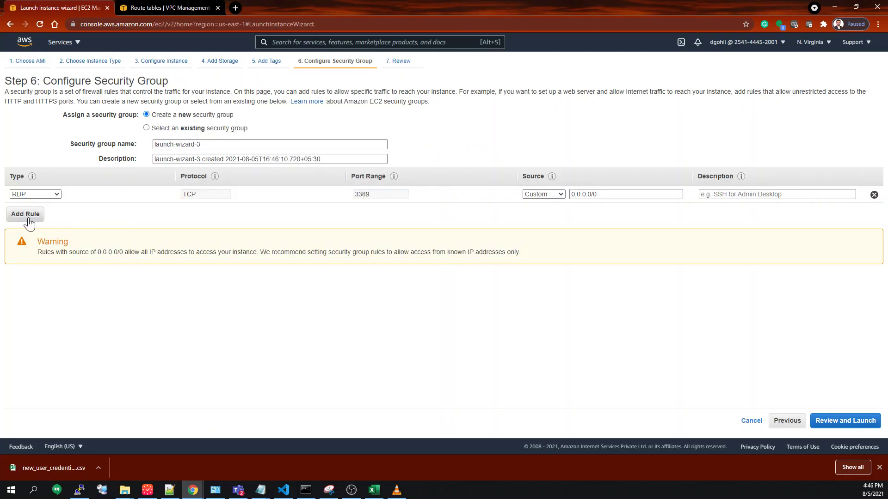
- Add an All ICMP-IPv4 inbound rule with source Anywhere
left_click(26, 214)
left_click(32, 210)
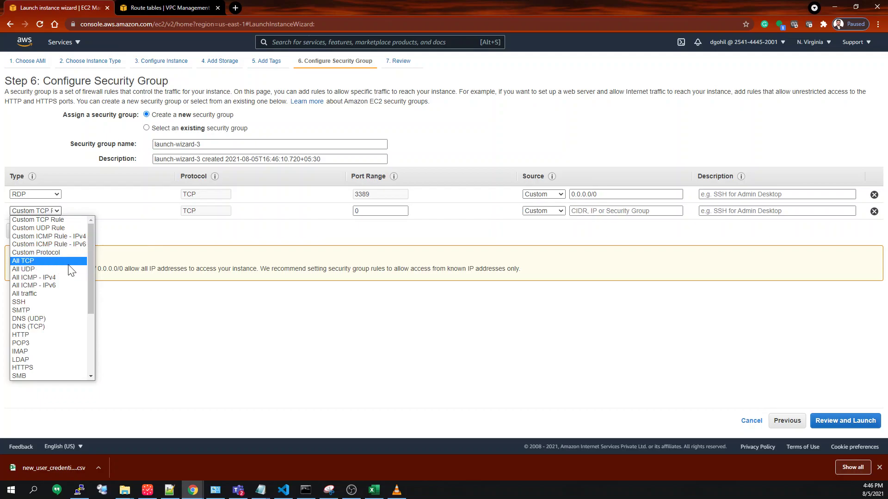
left_click(60, 280)
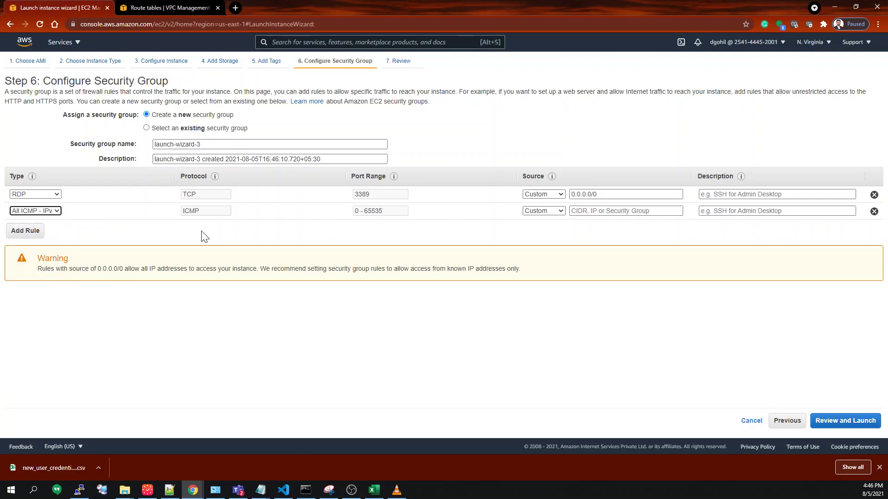
left_click(573, 211)
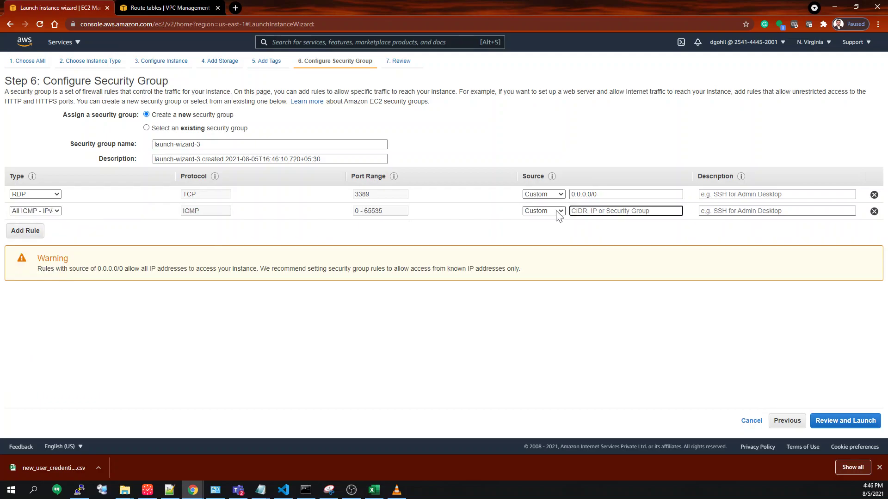
left_click(559, 212)
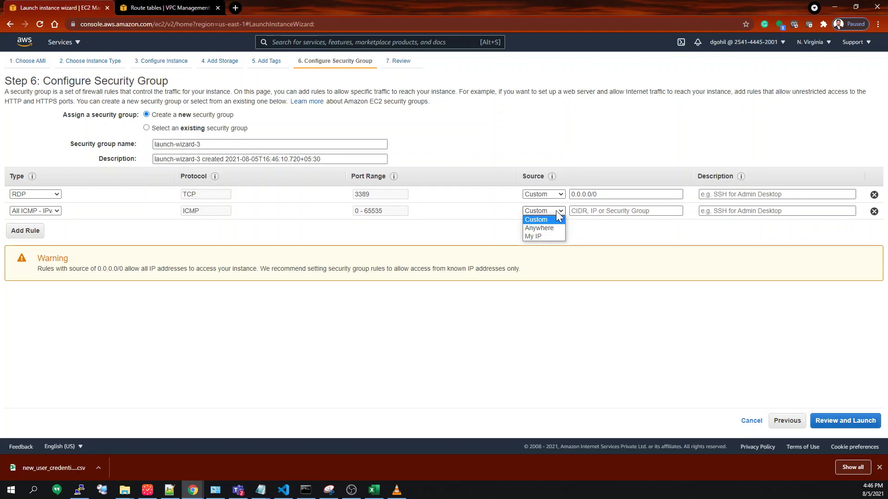
left_click(539, 227)
left_click(543, 211)
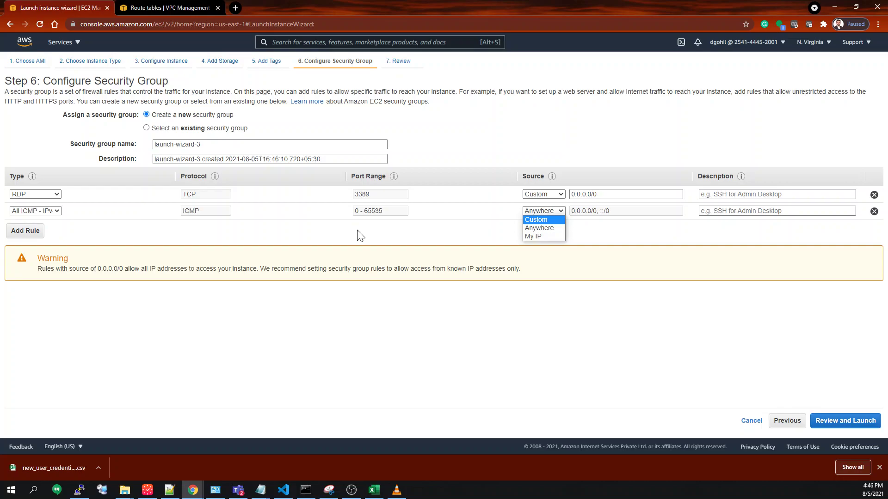
- Add an HTTP port 80 rule restricted to My IP and go to Review
left_click(25, 230)
left_click(56, 228)
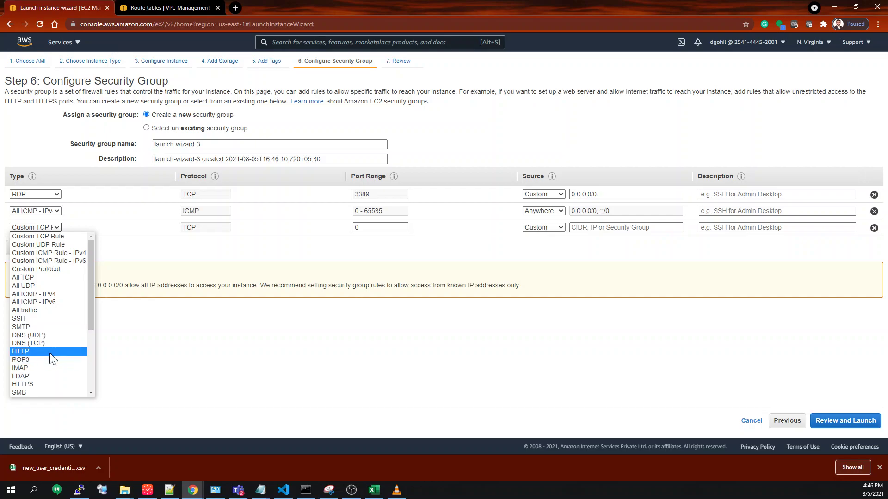
left_click(49, 353)
left_click(544, 228)
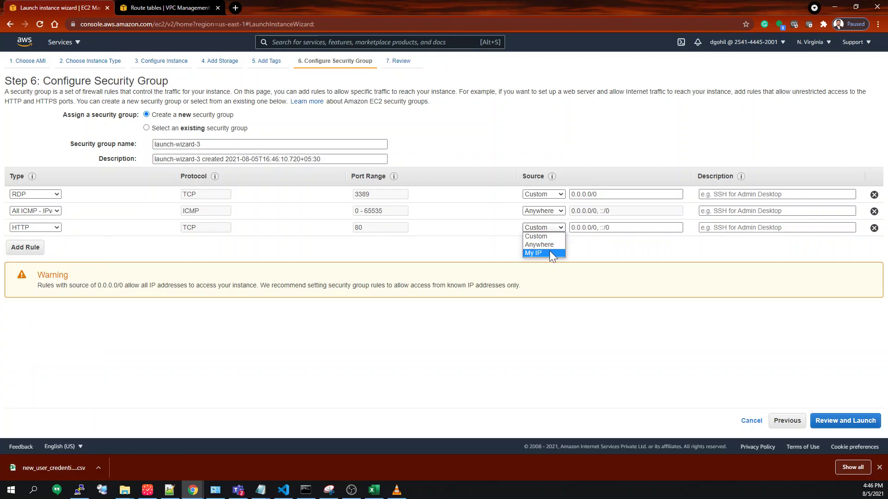
left_click(549, 251)
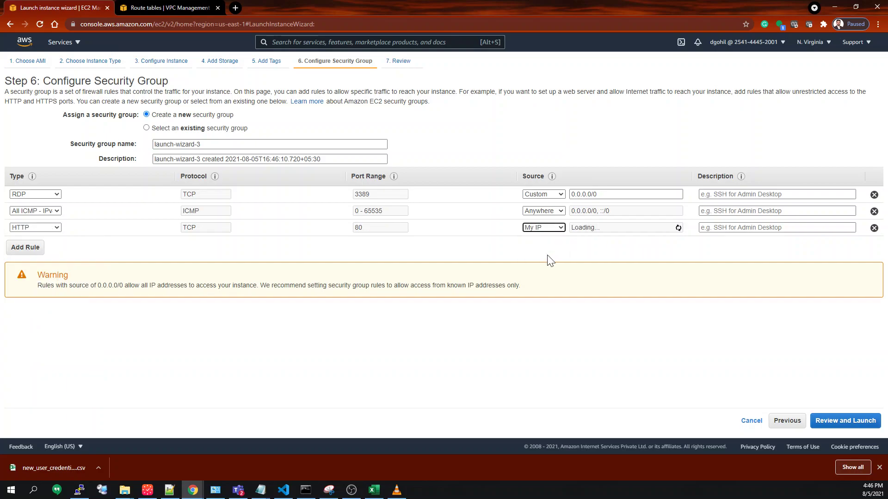
left_click(845, 420)
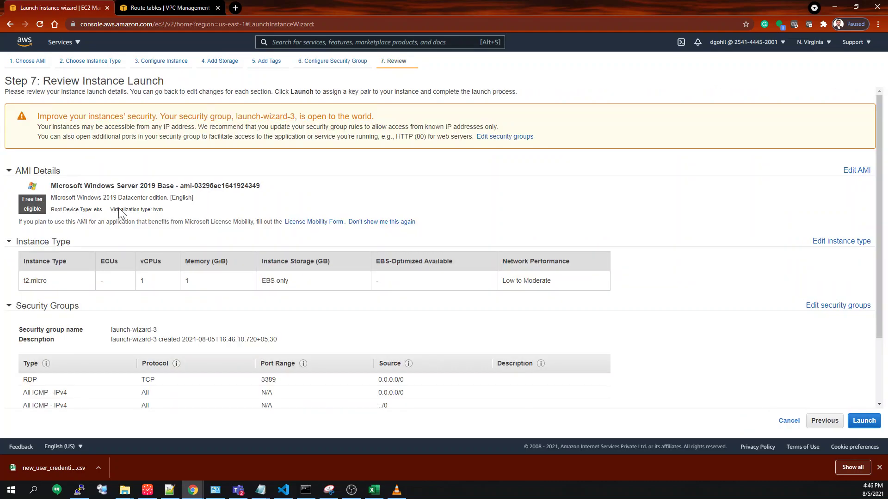
- Expand Instance Details on the review page and select the Subnet ID
scroll(121, 267, "down", 2)
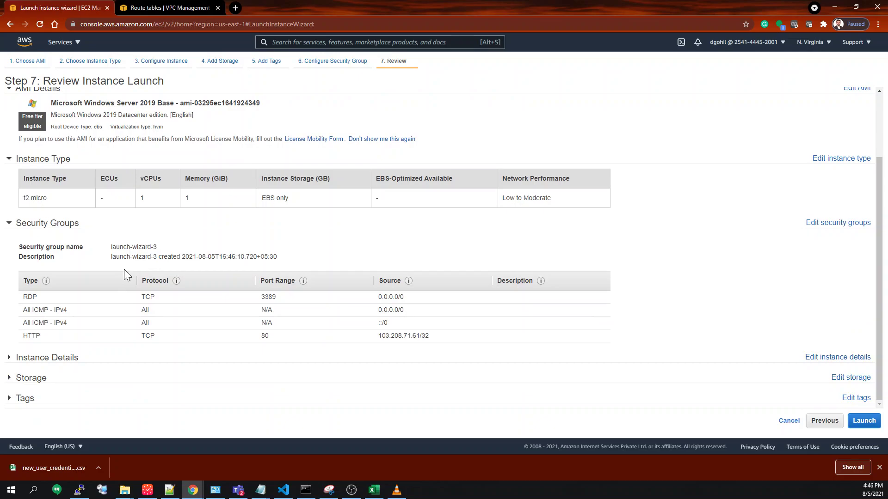
scroll(124, 273, "up", 2)
scroll(127, 277, "down", 2)
left_click(13, 356)
left_click_drag(139, 141, 218, 147)
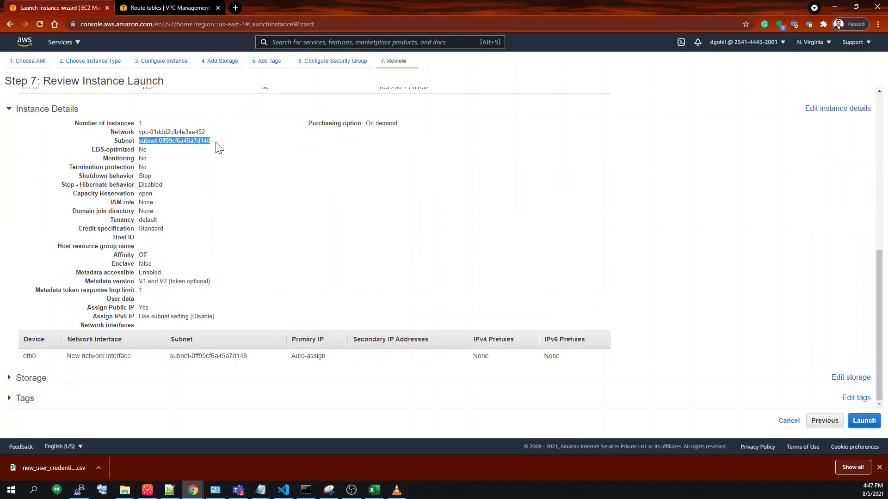
left_click(217, 147)
- Confirm the subnet ID matches the public subnet in Excel cell E3, then start the launch
left_click(374, 489)
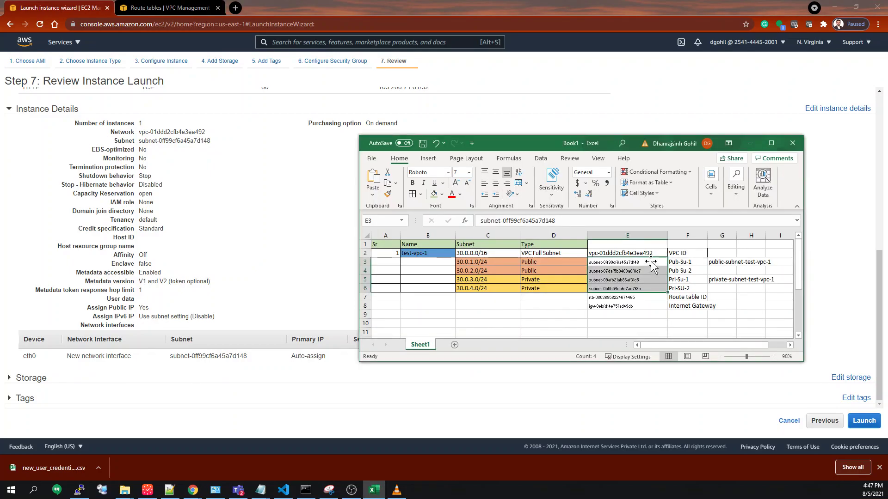
left_click(651, 263)
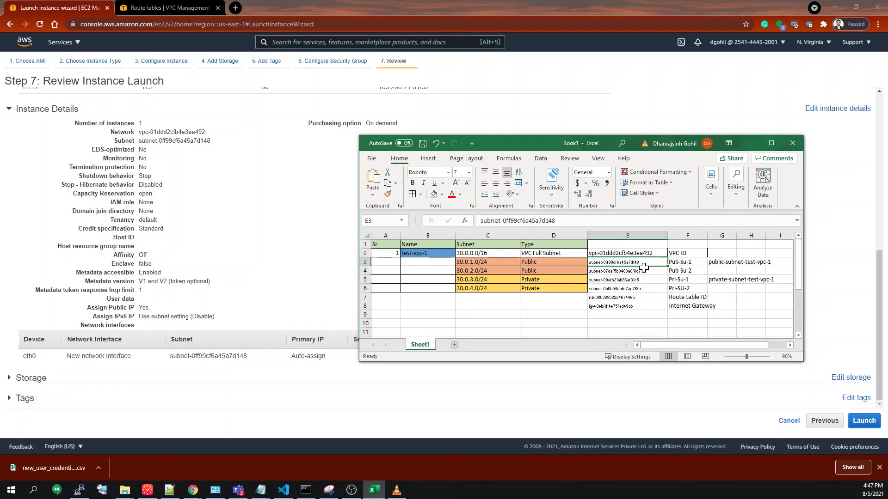
left_click(293, 207)
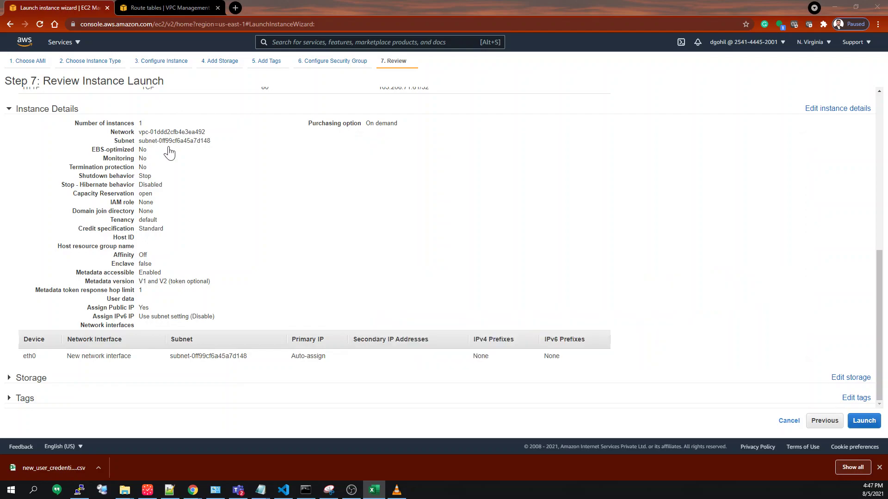
left_click(315, 264)
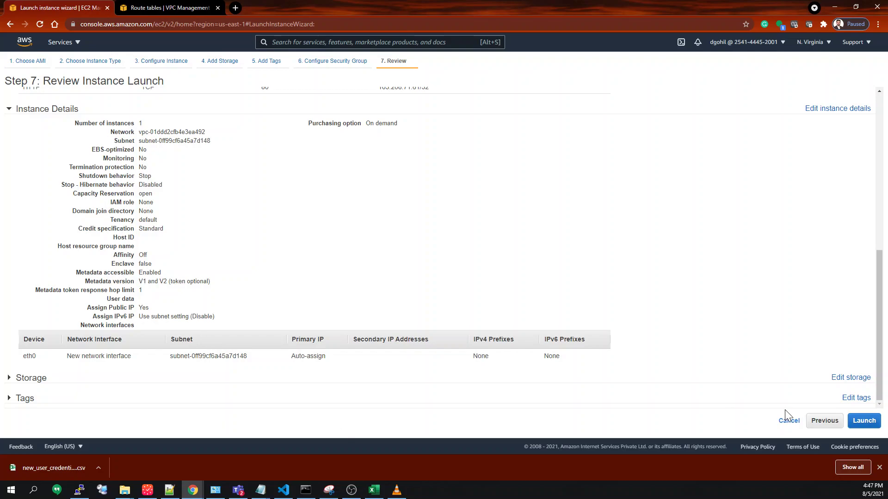
left_click(864, 421)
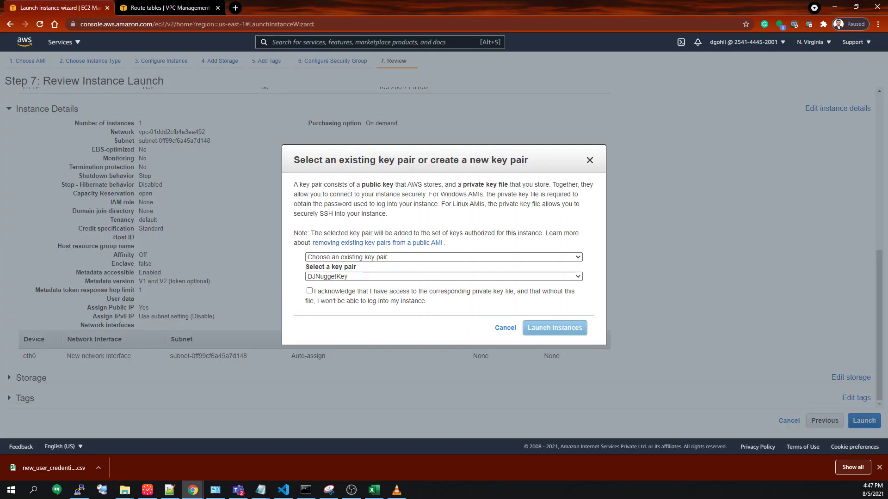
- Create a new key pair named test-vpc, download it as test-vpc.pem, and launch the instance
left_click(391, 259)
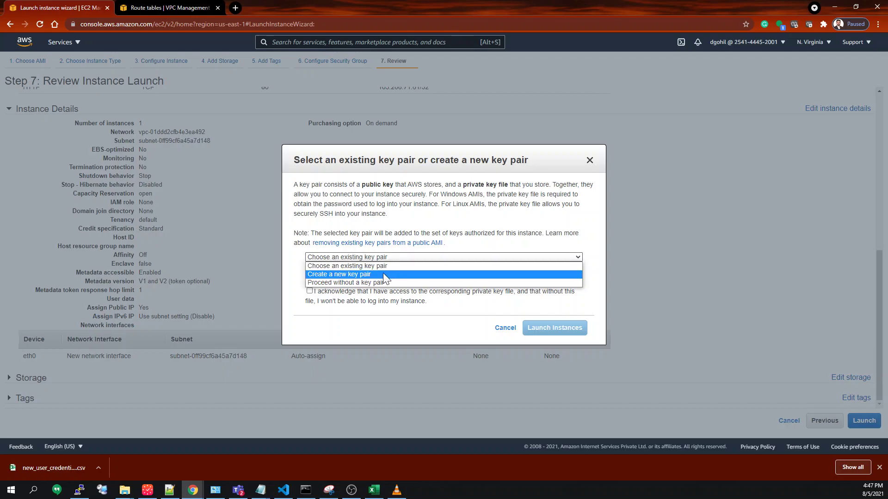
left_click(383, 274)
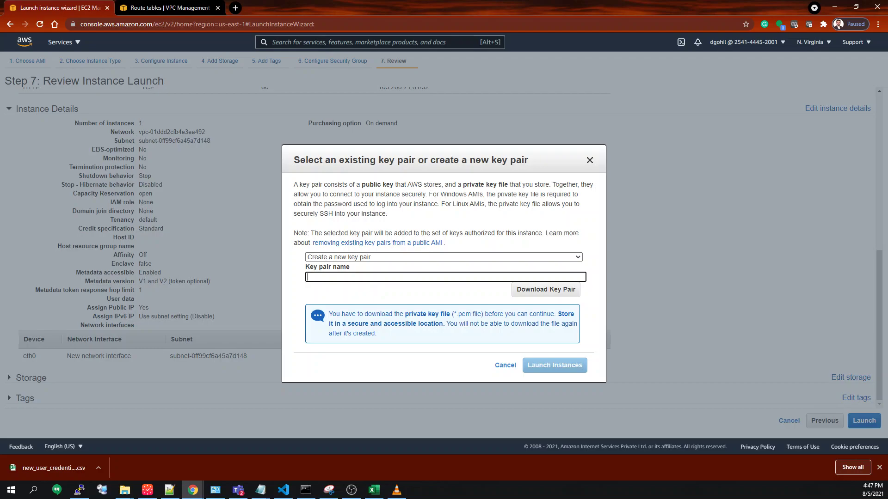
type("tets")
type("st-vpc")
left_click(547, 299)
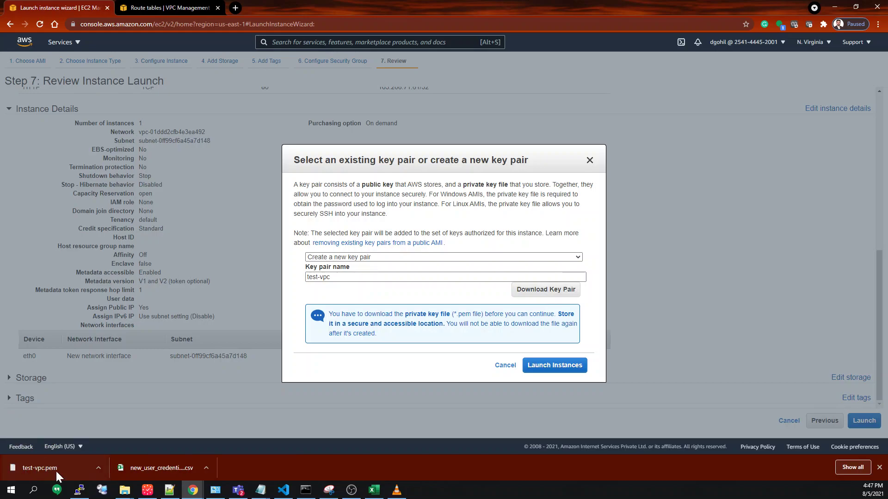
left_click(550, 369)
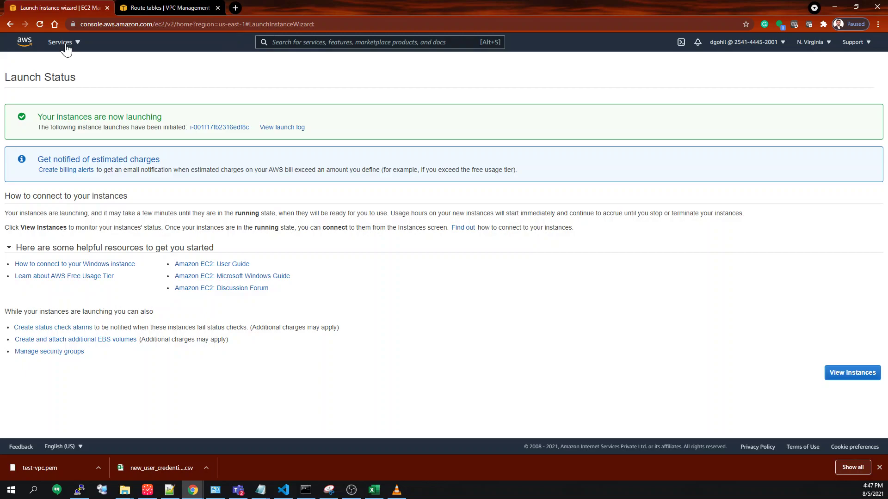
- From the EC2 dashboard, start a new instance launch with the Microsoft Windows Server 2019 Base AMI
left_click(61, 43)
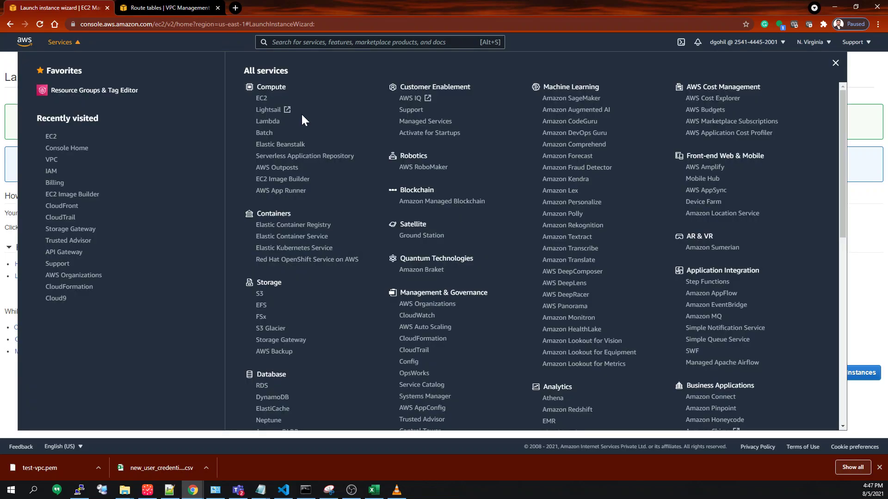
left_click(262, 98)
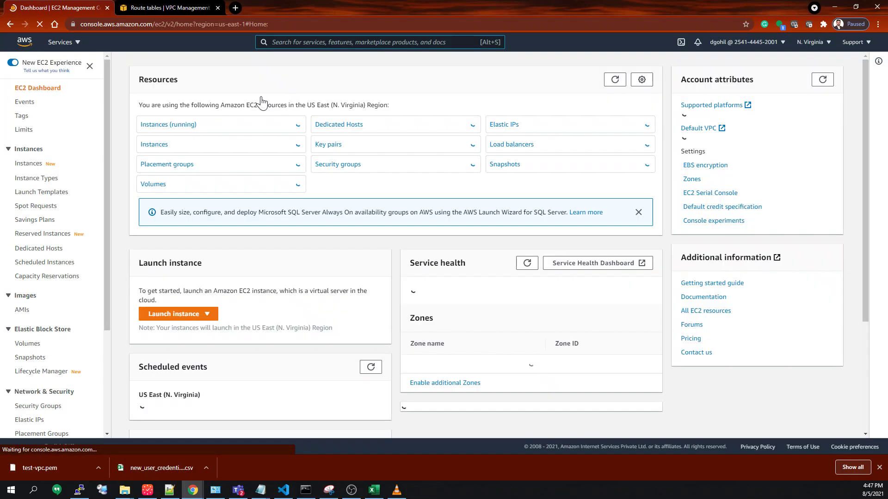
left_click(184, 316)
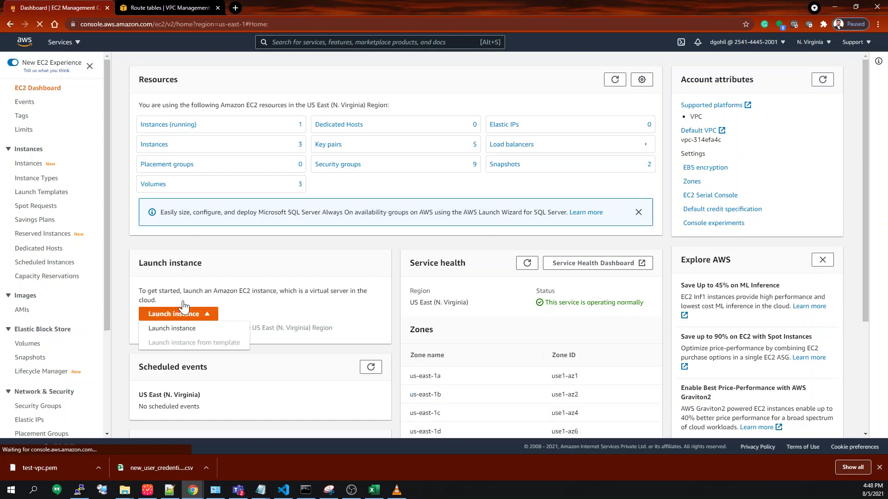
left_click(172, 328)
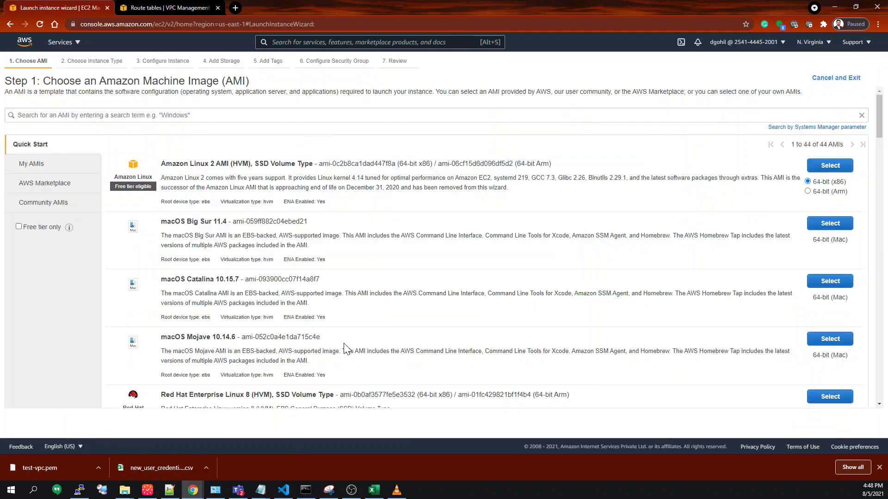
scroll(344, 349, "down", 9)
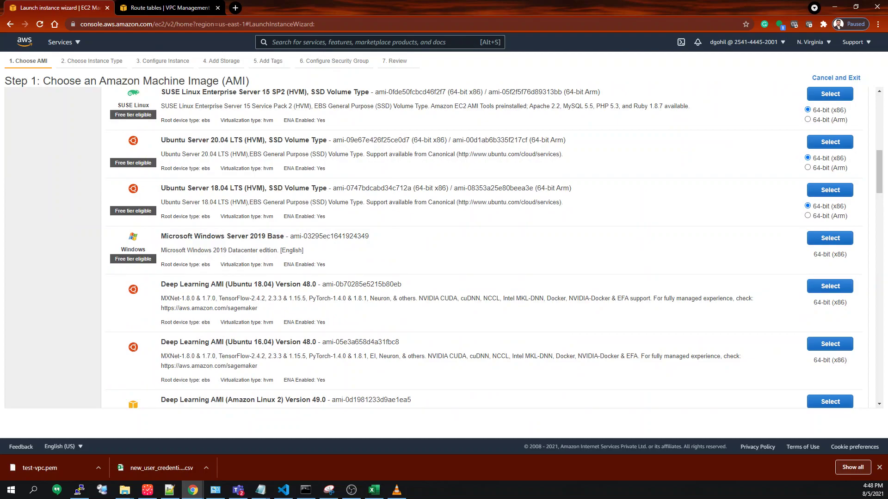
left_click(820, 244)
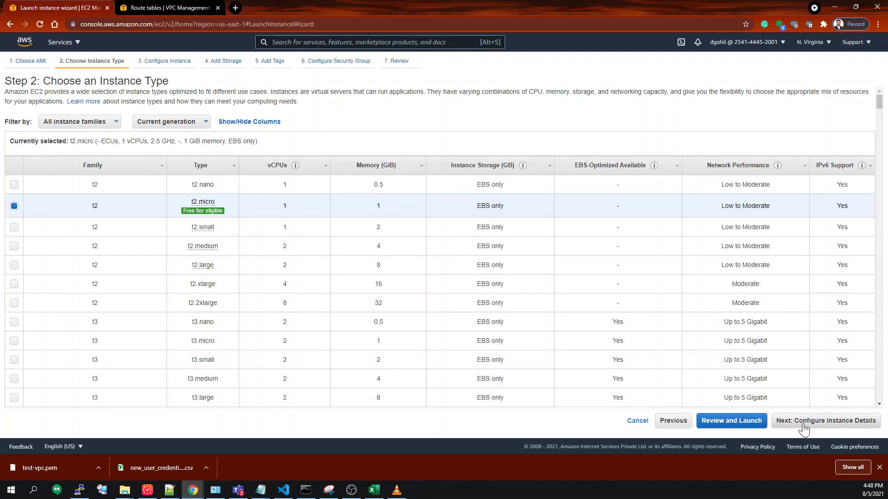
- Place the instance in the test-vpc-1 network and private-subnet-test-vpc-1 subnet
left_click(803, 429)
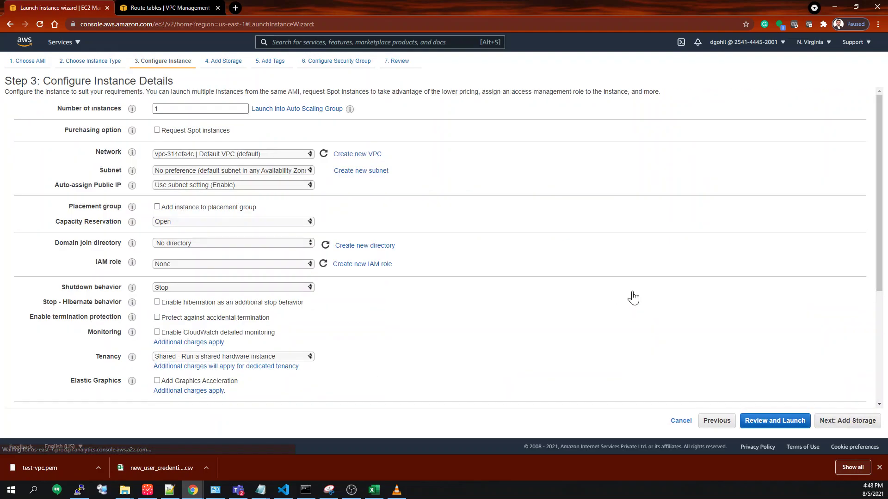
left_click(263, 157)
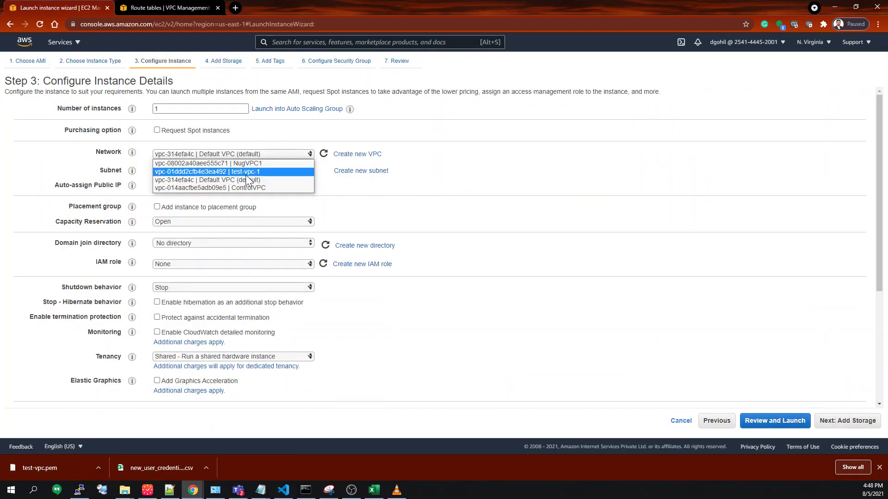
left_click(245, 173)
left_click(254, 171)
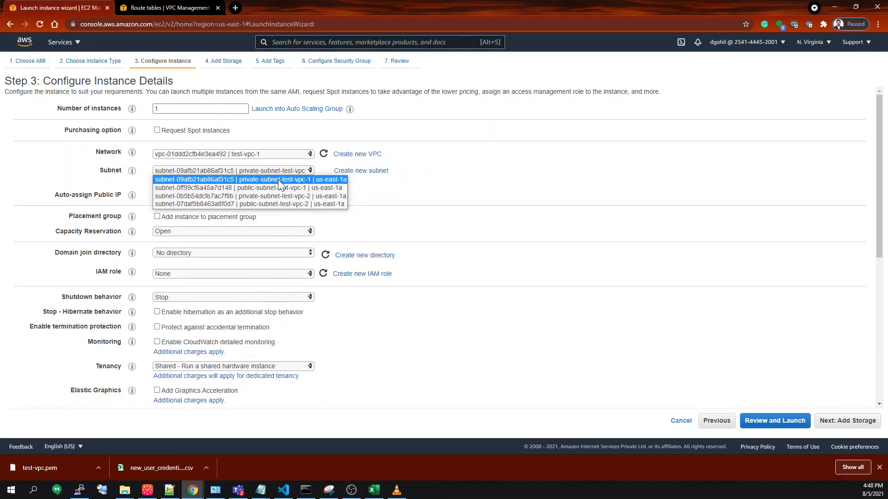
left_click(279, 180)
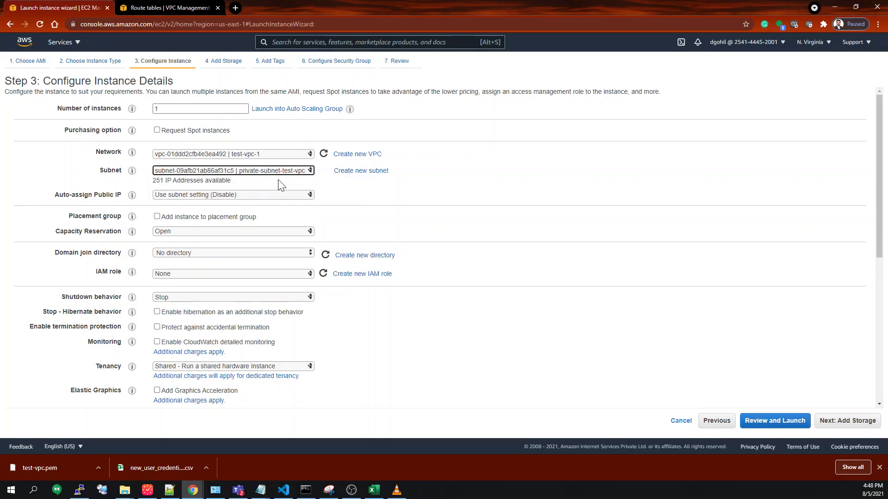
left_click(642, 238)
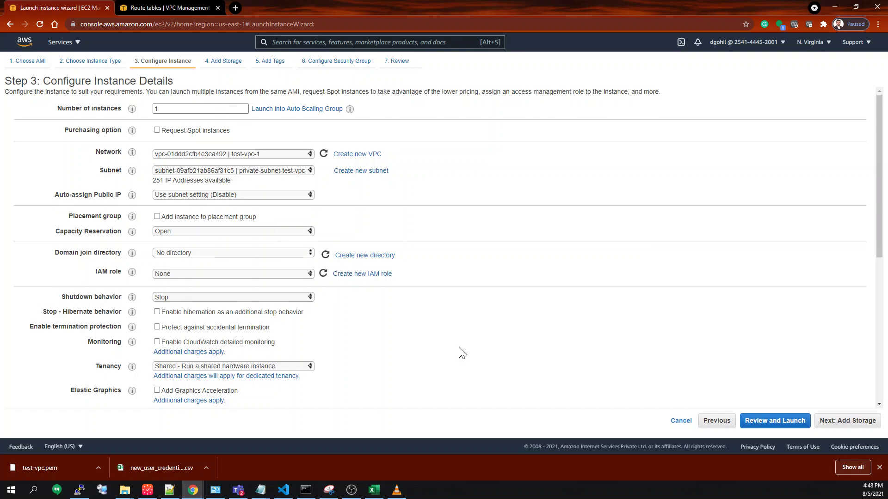
scroll(461, 353, "down", 3)
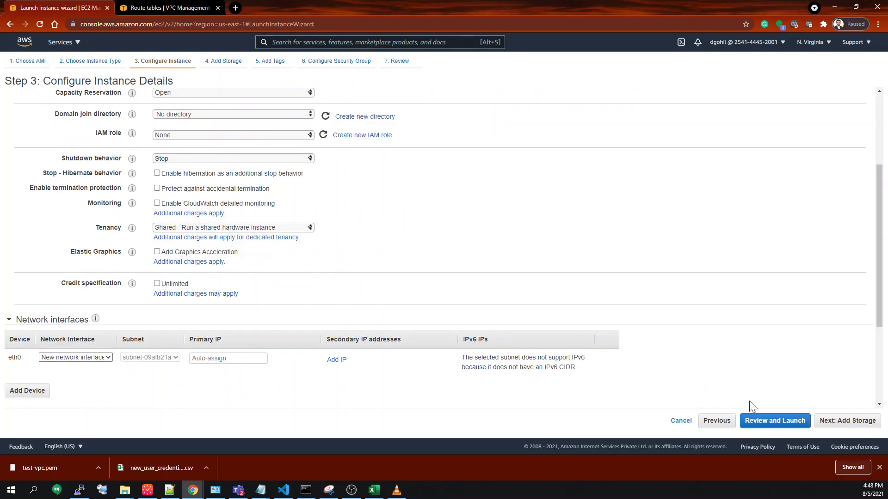
- Skip storage and add the tag Purpose = Testing to the instance
left_click(835, 422)
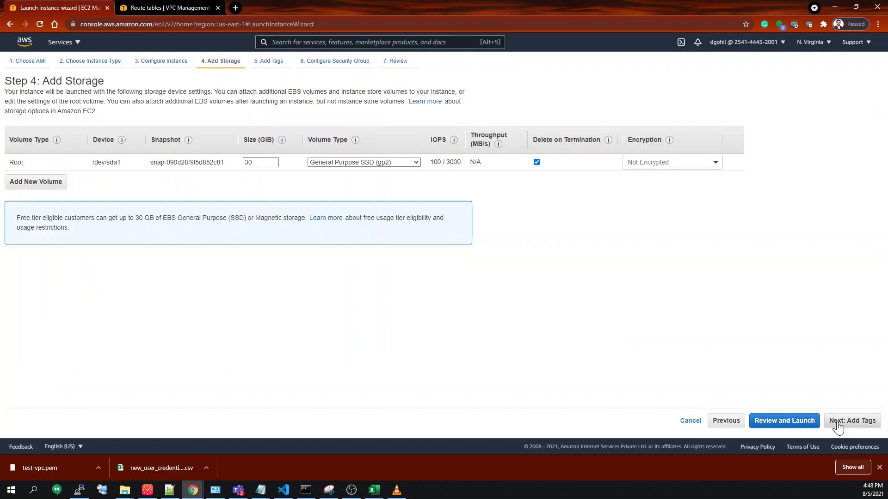
left_click(839, 422)
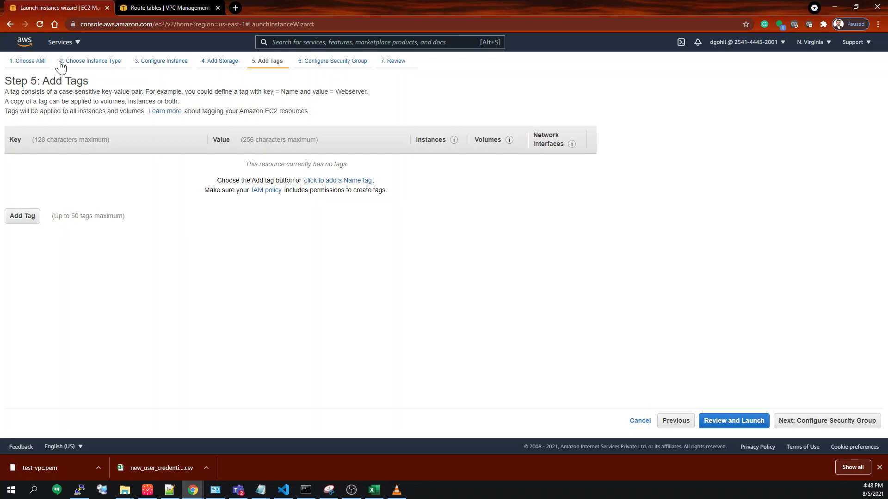
left_click(22, 216)
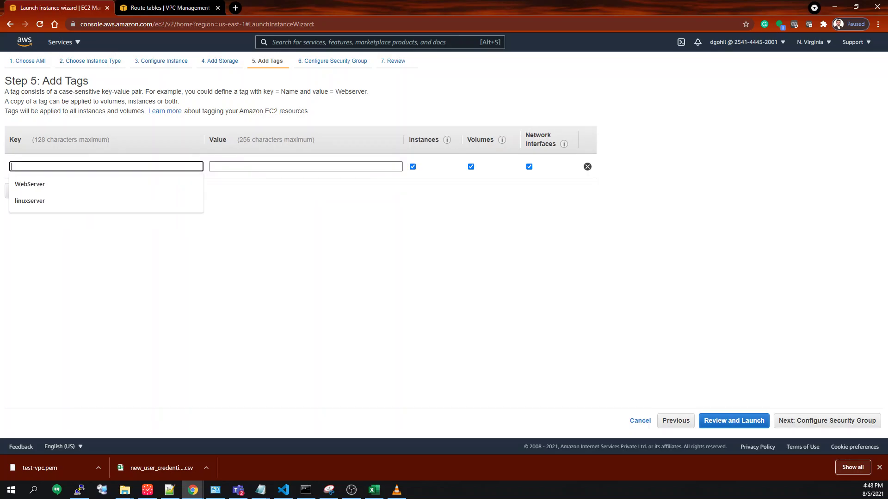
type("Purpose")
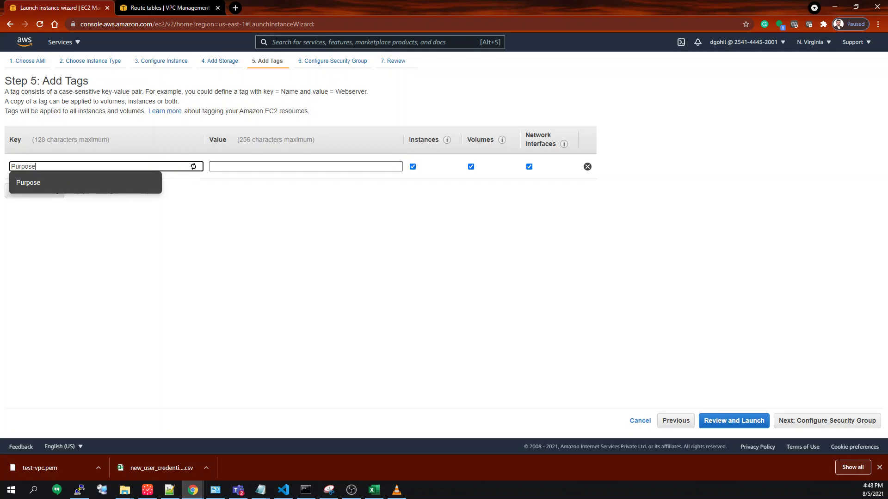
key("Escape")
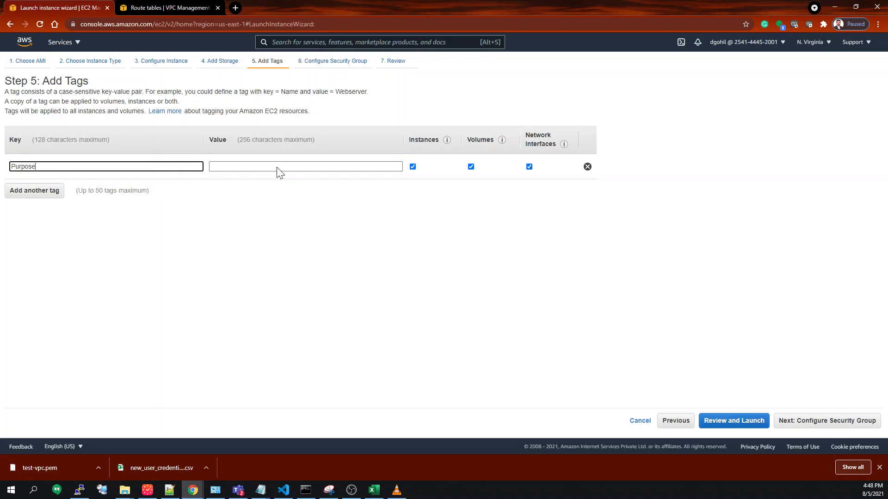
key("Tab")
type("Testing")
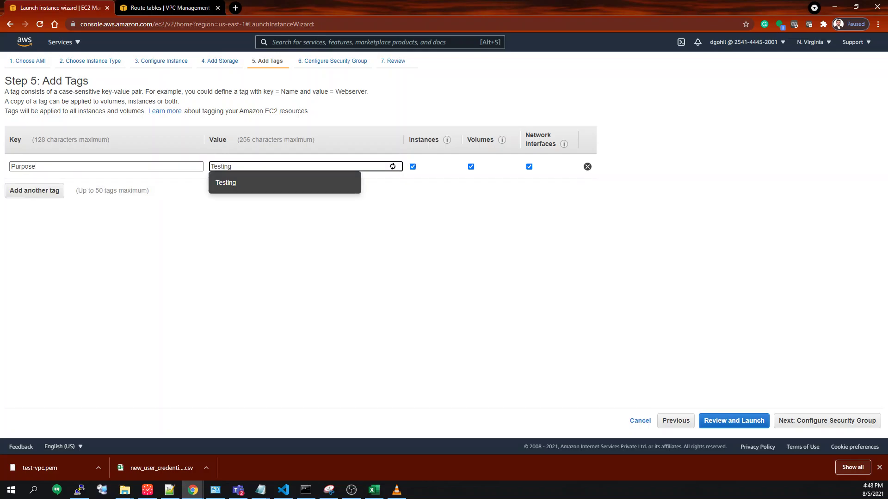
key("Escape")
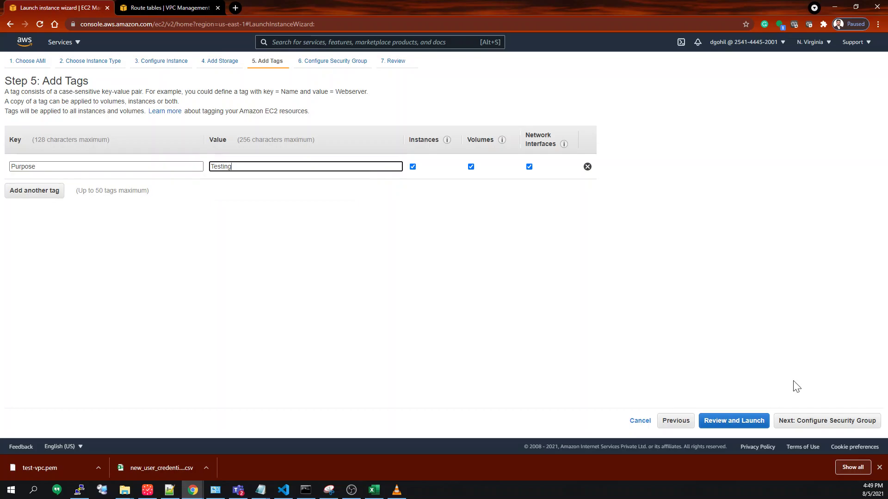
left_click(821, 425)
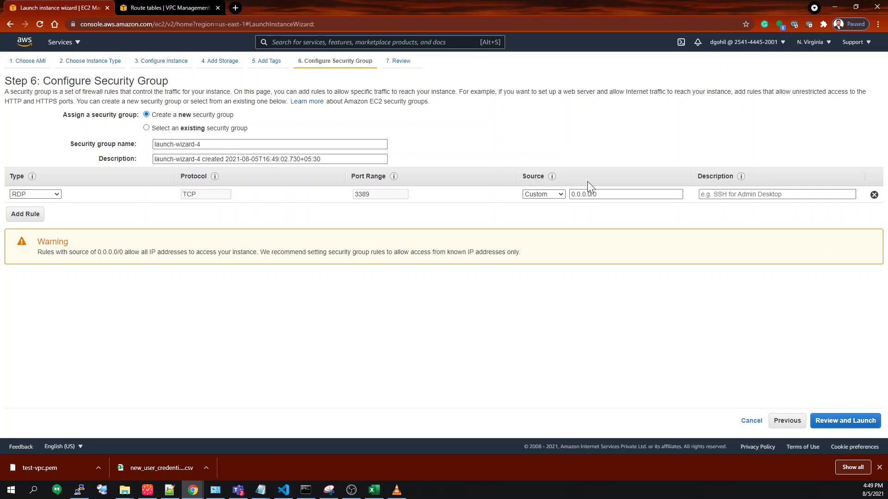
- Remove the RDP 3389 rule from the launch-wizard-4 security group
left_click_drag(592, 193, 567, 202)
left_click(876, 205)
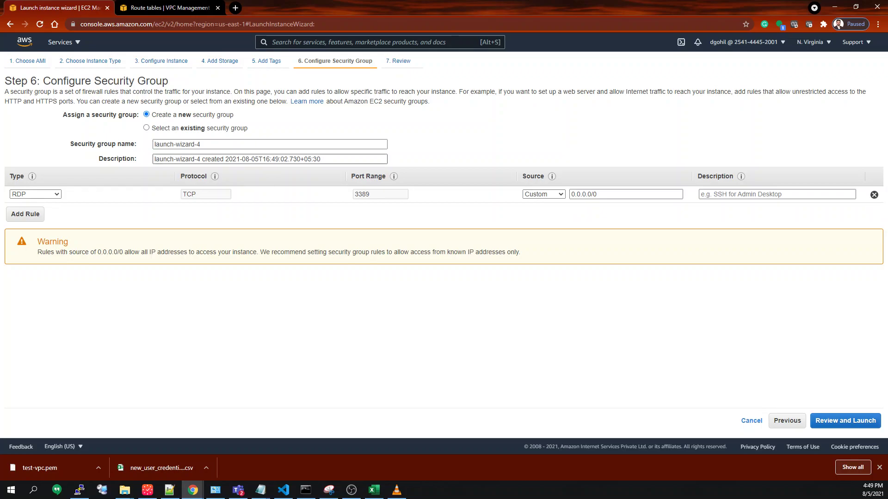
left_click(874, 196)
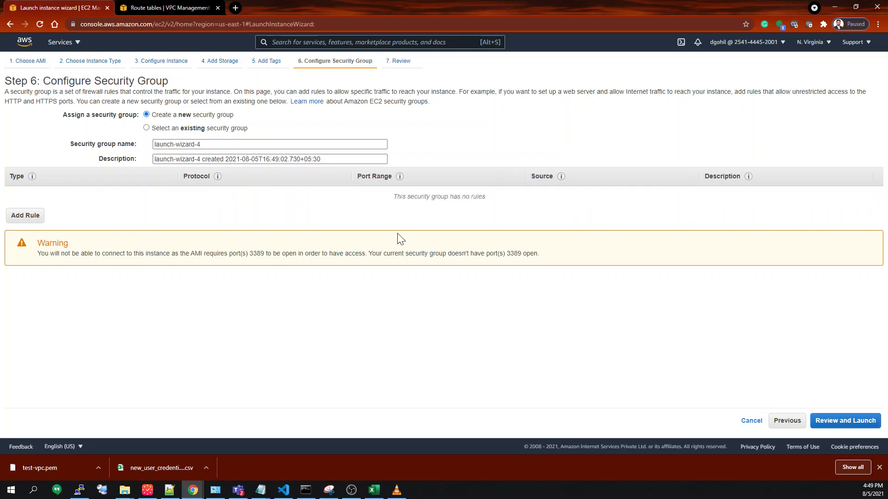
- On the review page, verify the subnet ID against the private subnet noted in spreadsheet cell E5, then launch
left_click(837, 426)
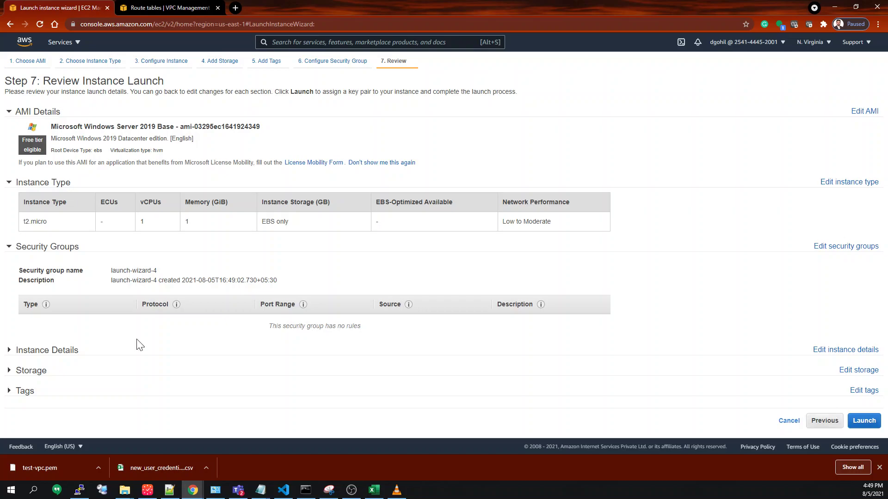
left_click(11, 351)
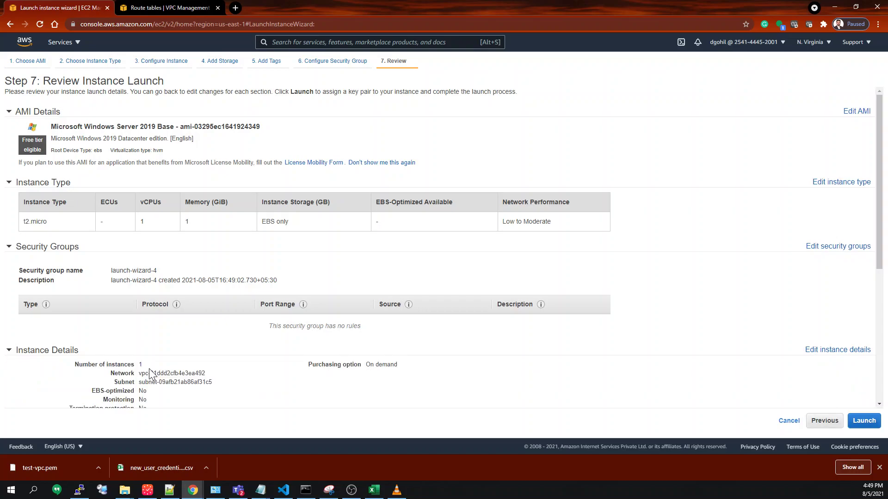
scroll(150, 373, "down", 3)
triple_click(176, 243)
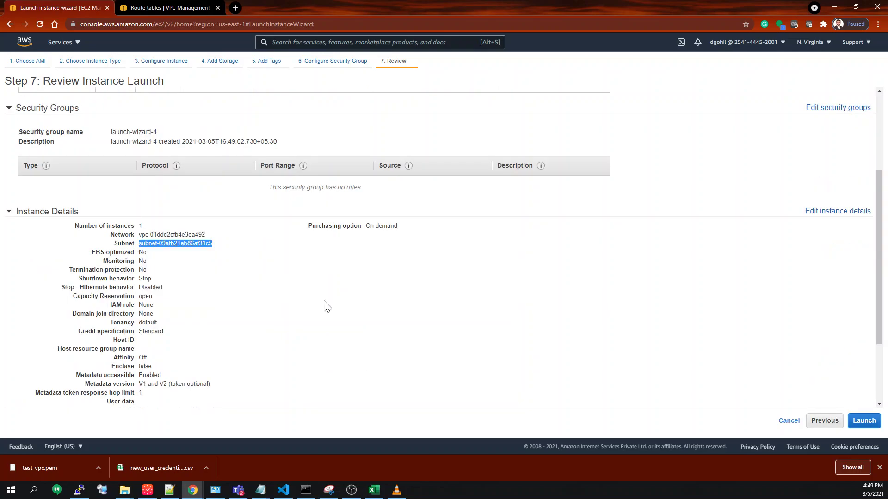
left_click(374, 489)
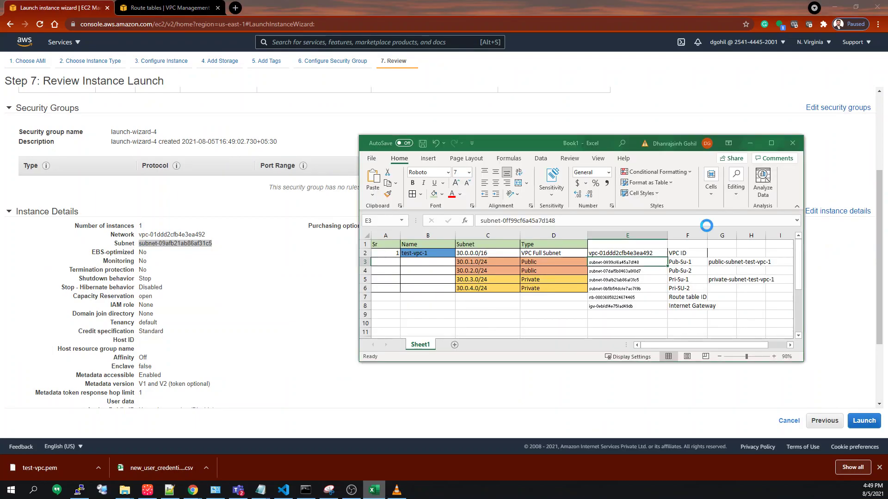
left_click(644, 280)
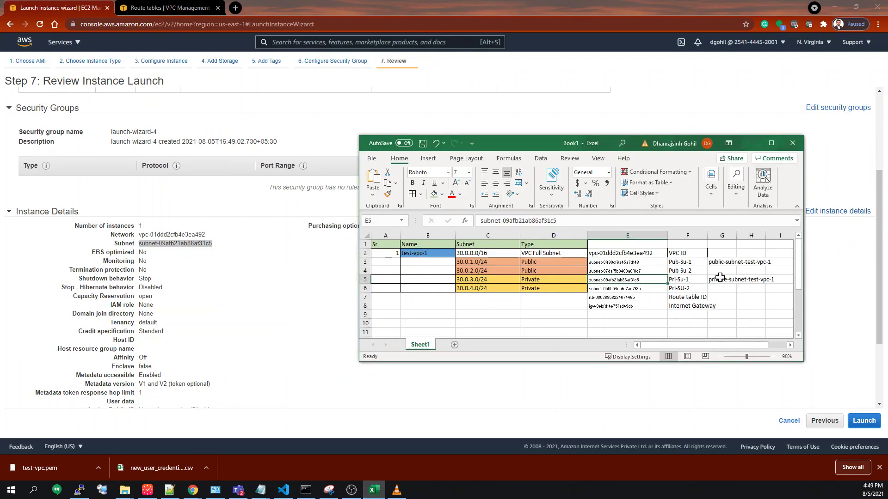
left_click(750, 143)
left_click(653, 312)
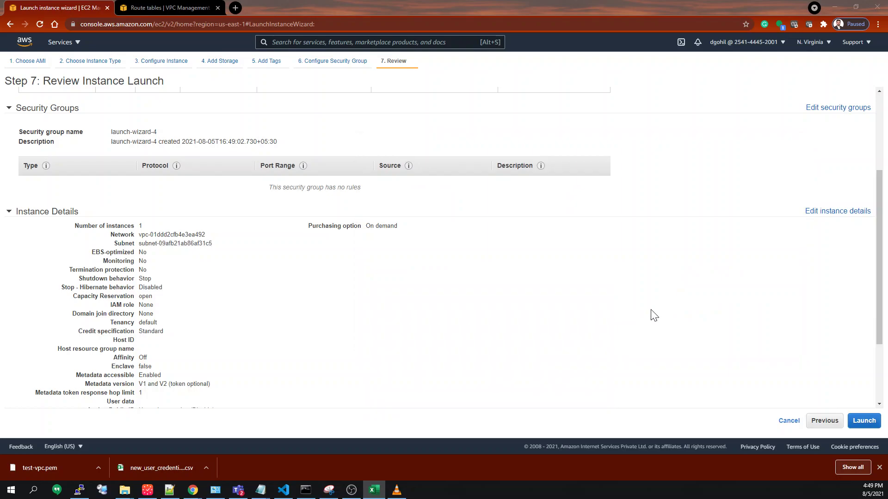
left_click(863, 419)
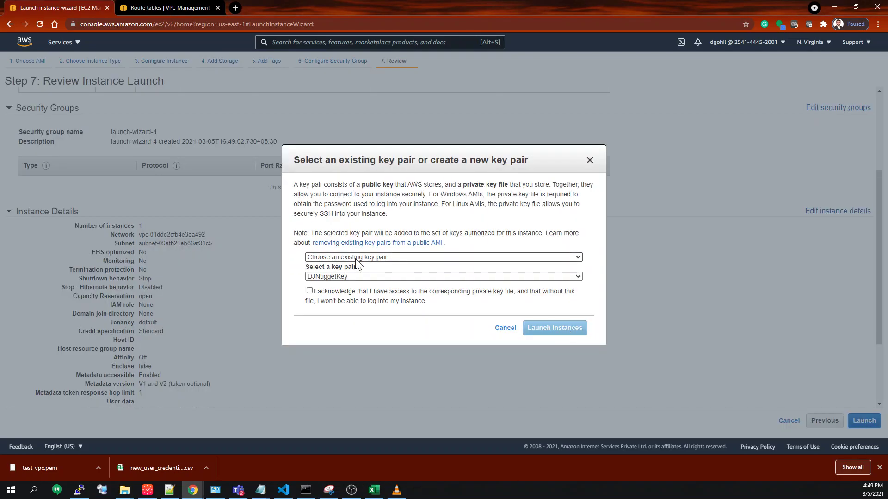
- Launch the instance with the existing test-vpc key pair, acknowledging access to its private key
left_click(339, 277)
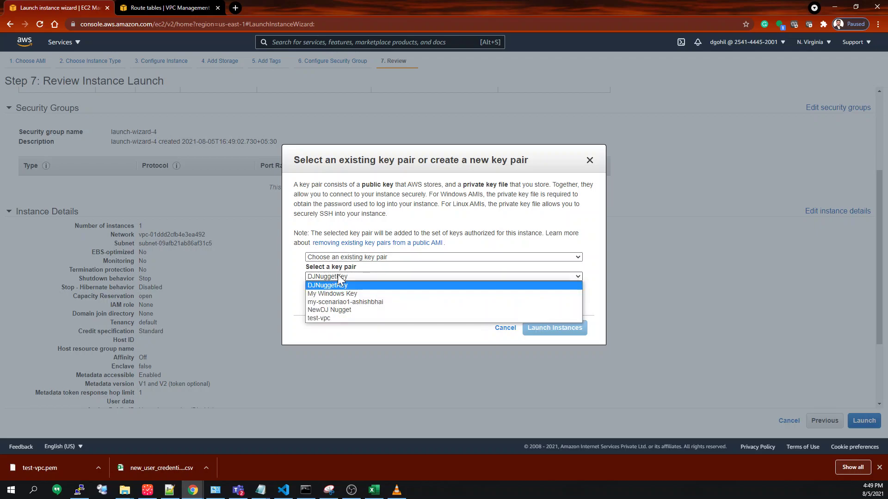
left_click(357, 316)
left_click(309, 291)
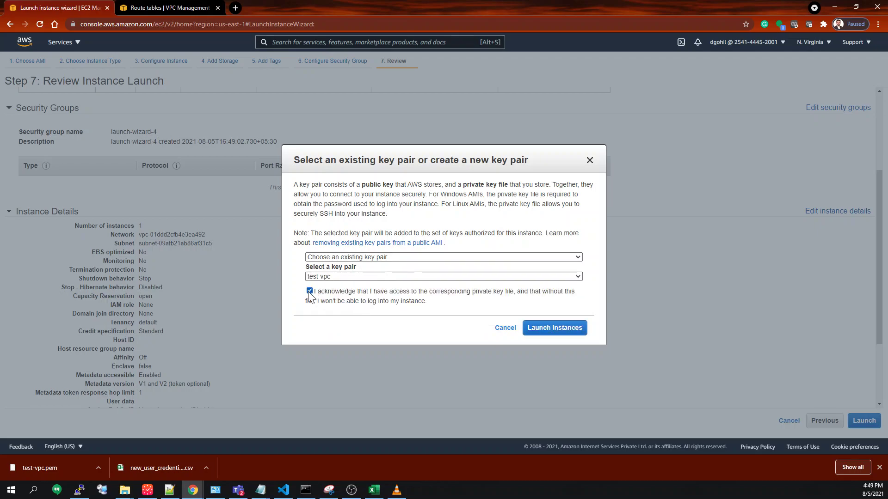
left_click(559, 334)
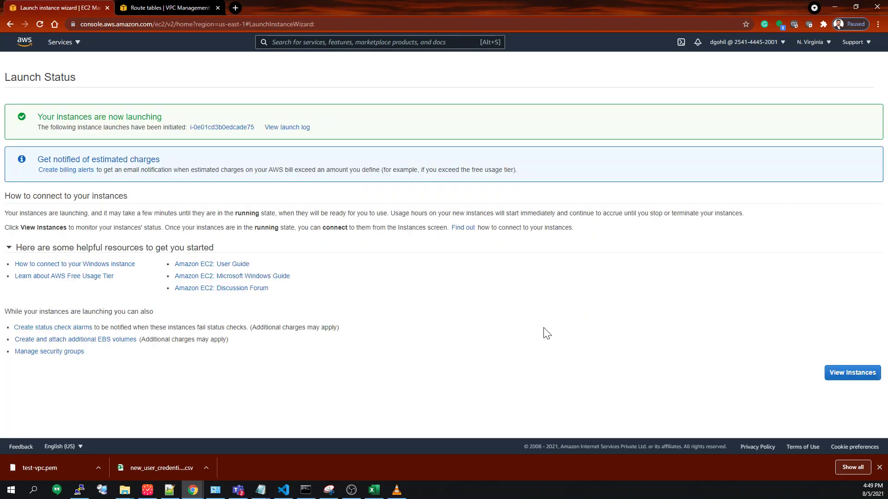
- Search 'ec2' in the service search bar and return to the EC2 dashboard
key("alt+s")
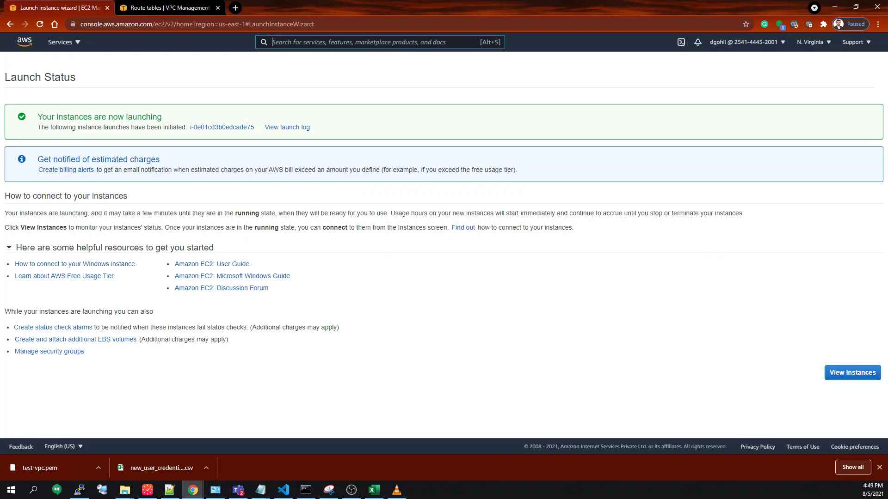
type("ec2")
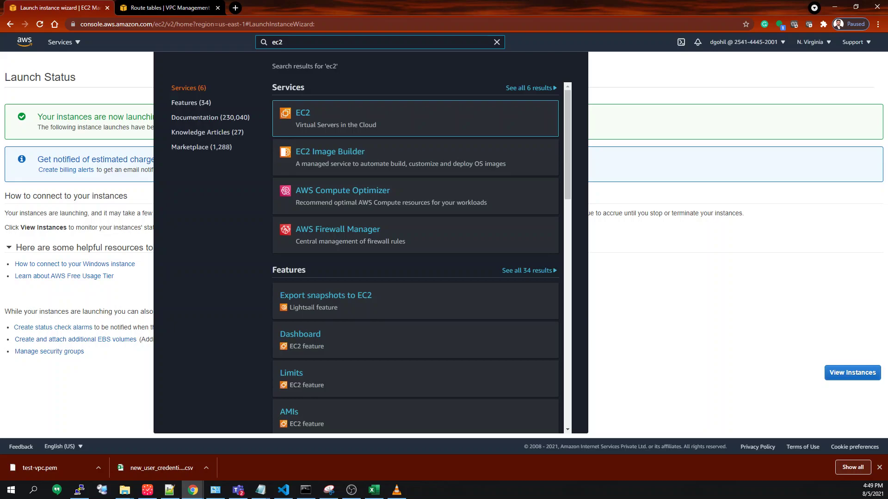
left_click(302, 114)
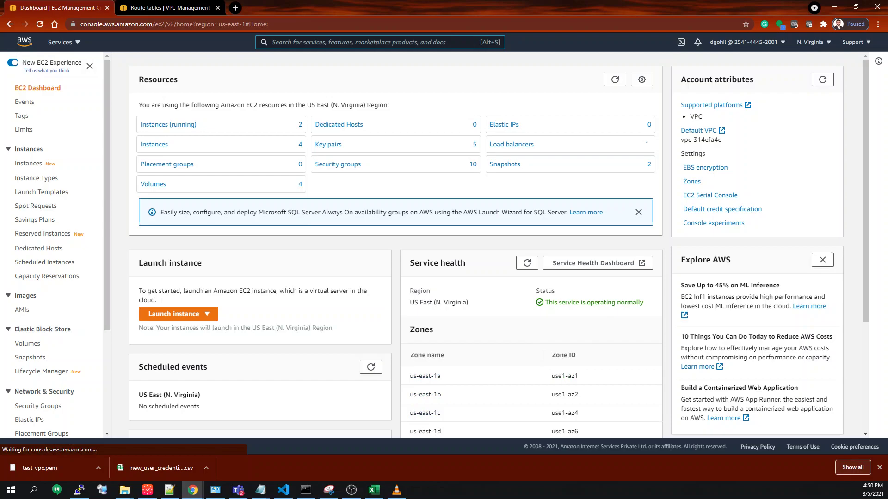
- List the running instances and begin renaming the unnamed new instance at 3.239.248.168
left_click(179, 132)
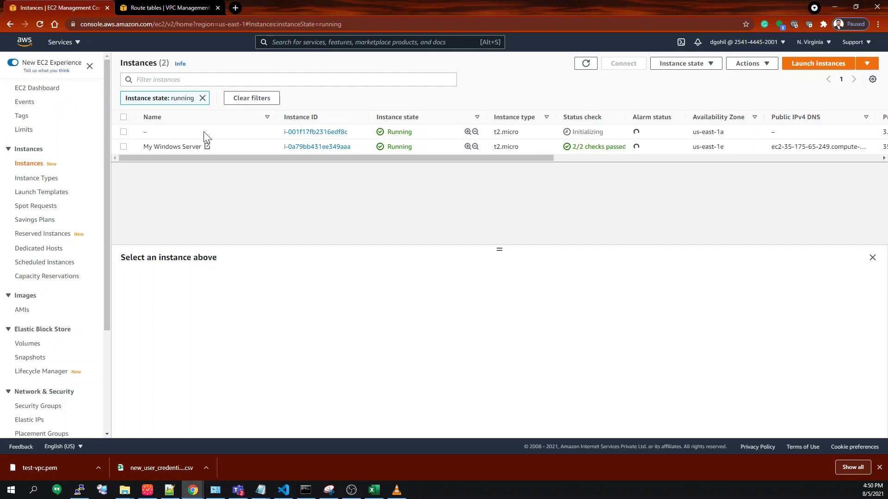
mouse_move(172, 138)
left_click_drag(550, 157, 384, 116)
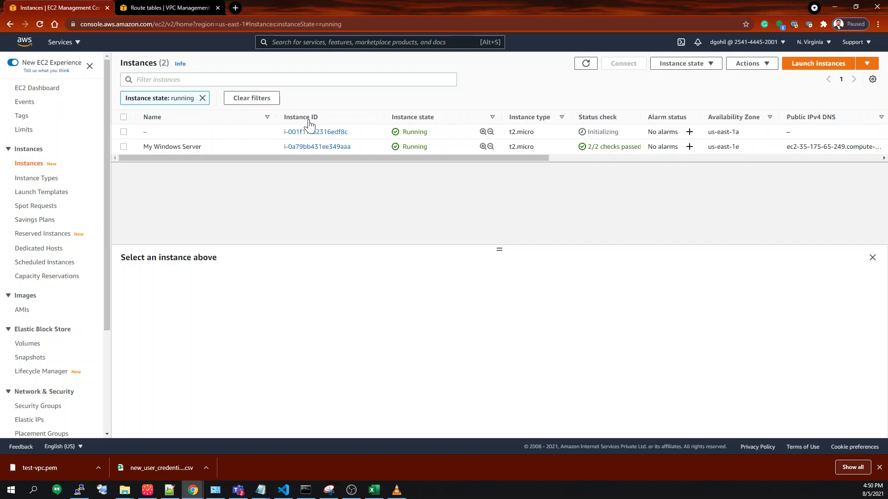
left_click(153, 132)
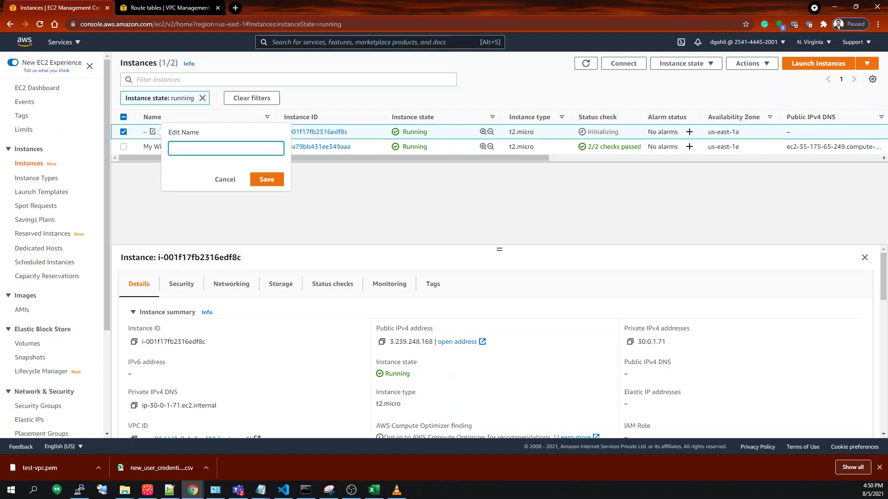
- Rename the new instance to Public-test-vpc-1 and open its instance summary page
type("Public-")
type("test-vpc-1")
key("Return")
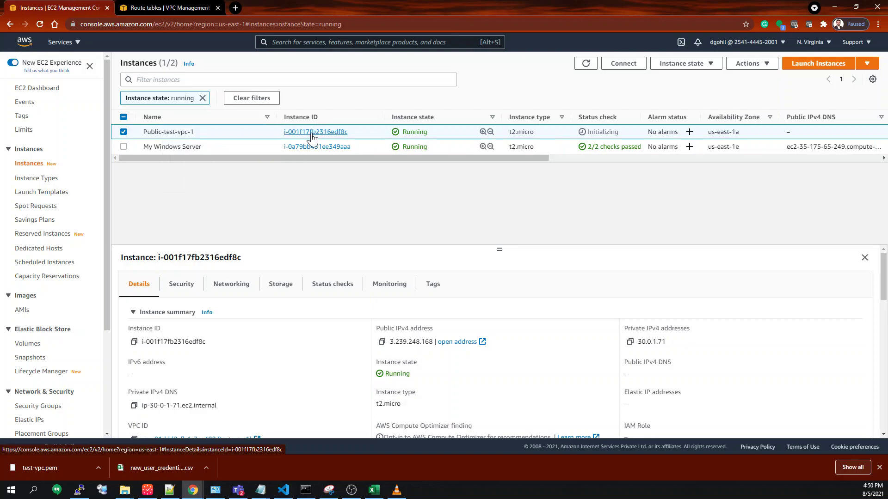
left_click(312, 134)
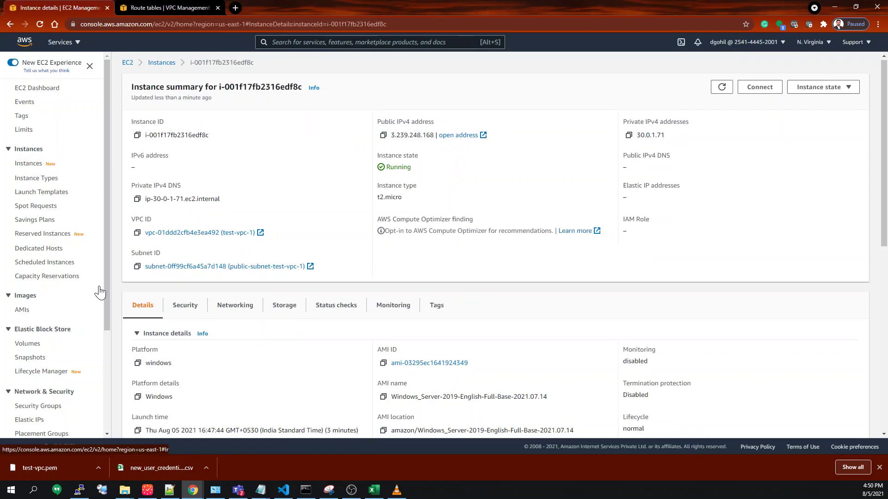
- Check the instance's subnet against the public subnet ID noted in spreadsheet cell E3
scroll(307, 301, "down", 1)
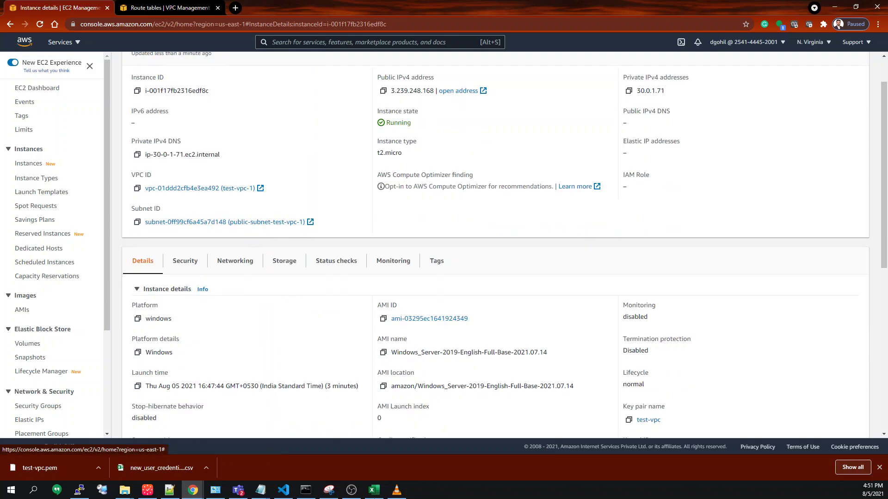
left_click(378, 494)
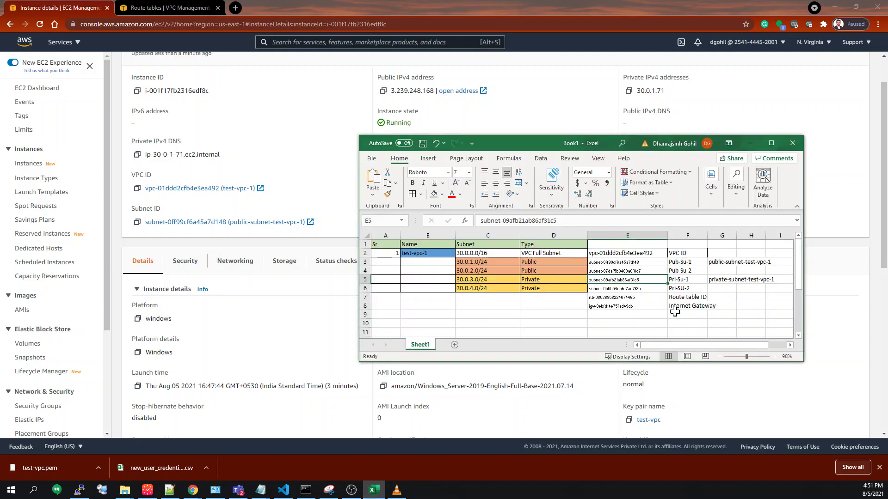
left_click(650, 263)
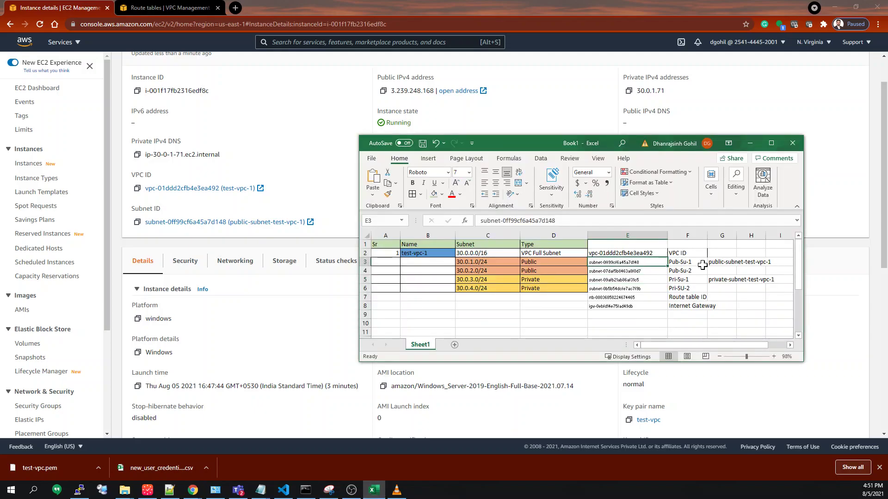
left_click(284, 210)
scroll(295, 199, "up", 2)
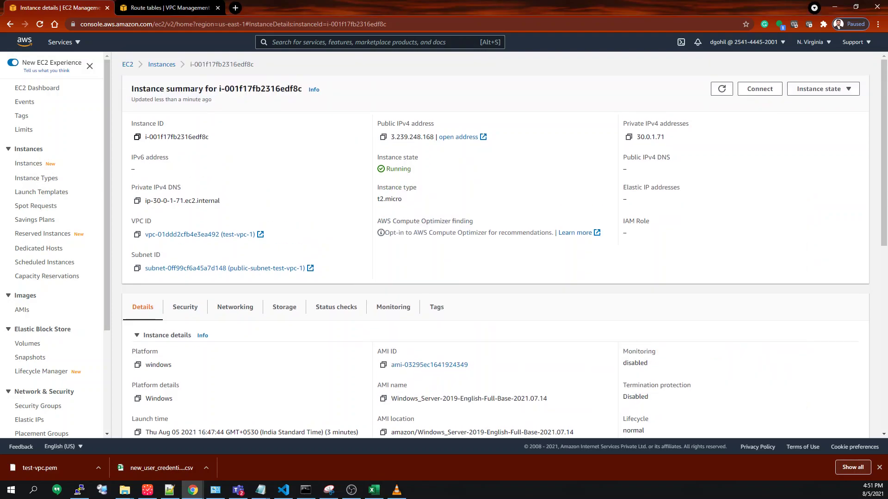
- Copy instance ID i-001f17fb2316edf8c into Excel cell I3 beside public-subnet-test-vpc-1
left_click(137, 139)
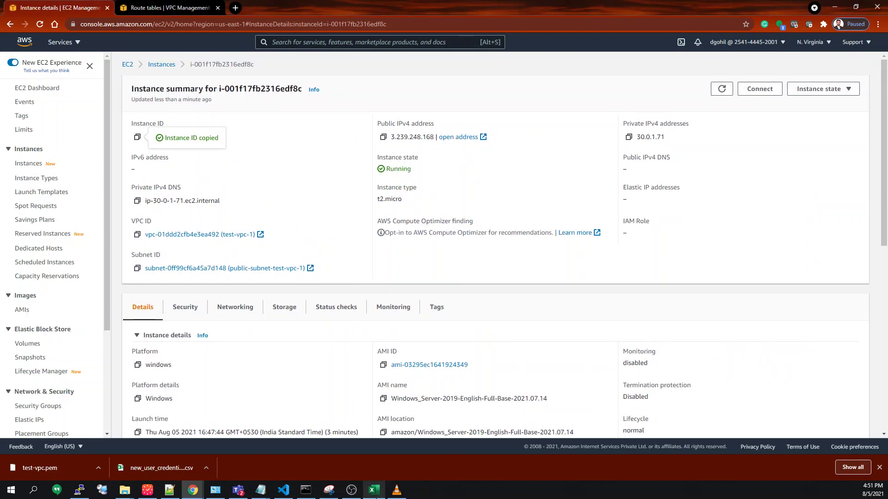
left_click(374, 490)
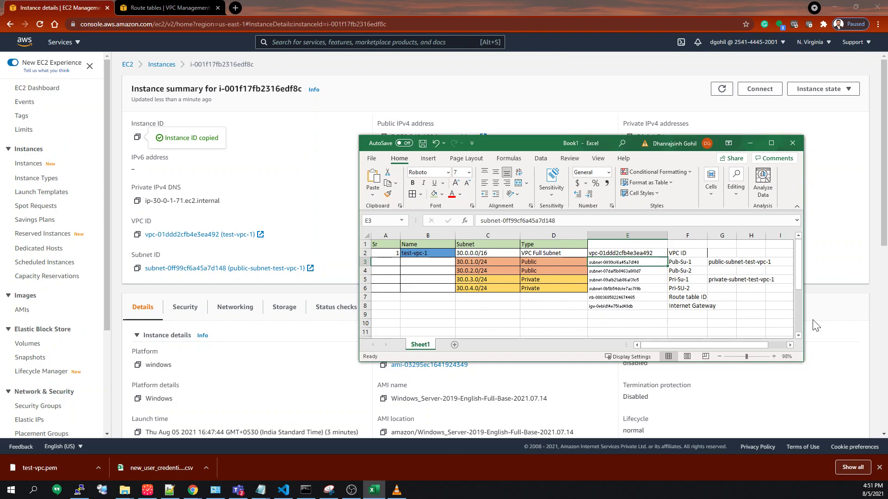
mouse_move(804, 309)
left_mouse_down()
mouse_move(868, 309)
mouse_move(802, 299)
left_mouse_up()
left_click(779, 262)
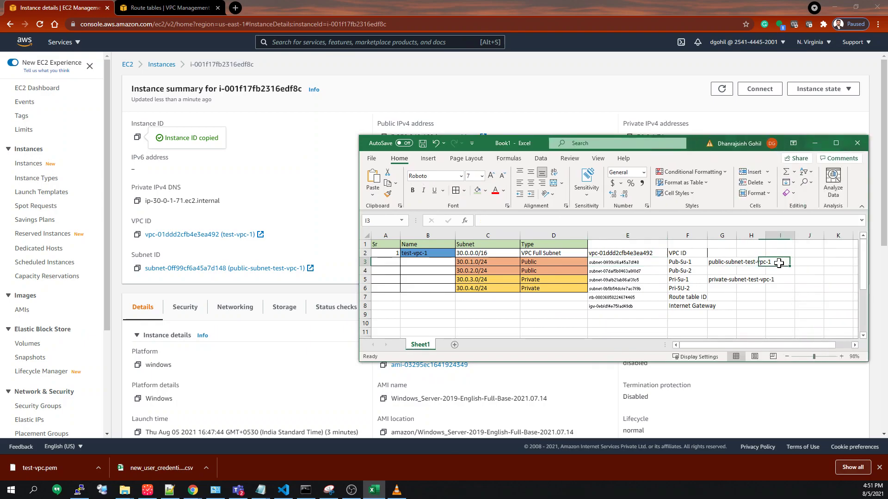
left_click(750, 261)
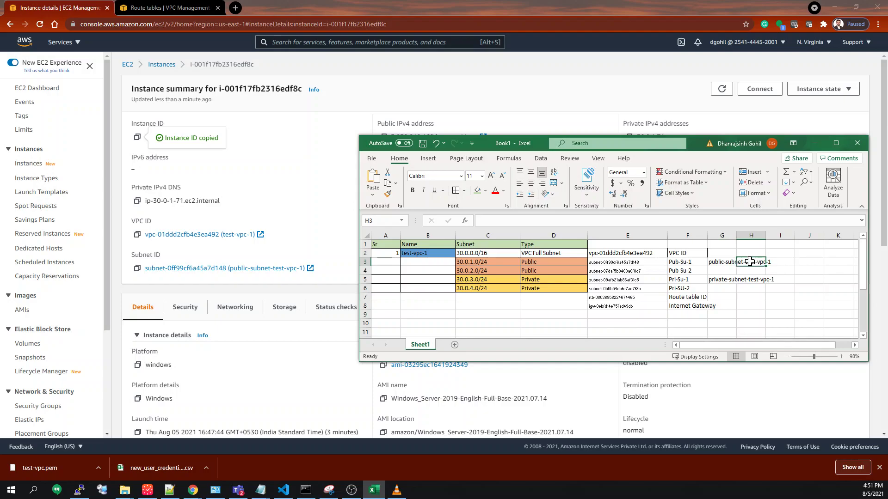
left_click(784, 263)
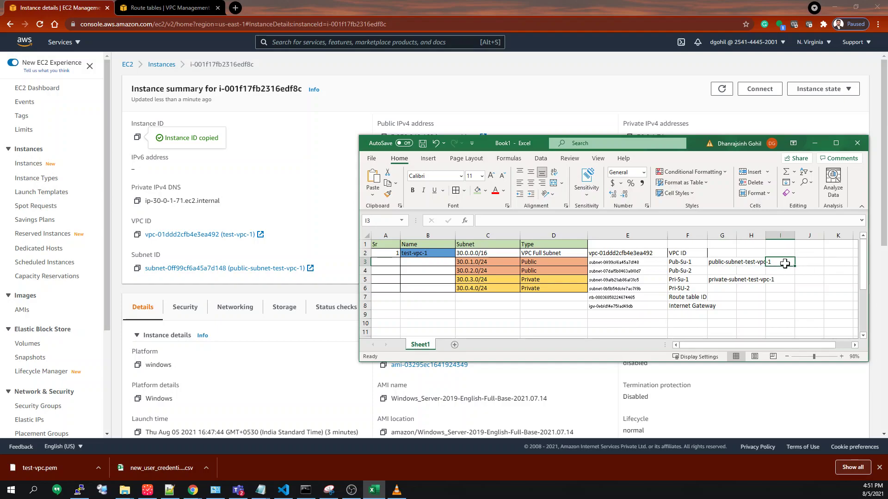
key("ctrl+v")
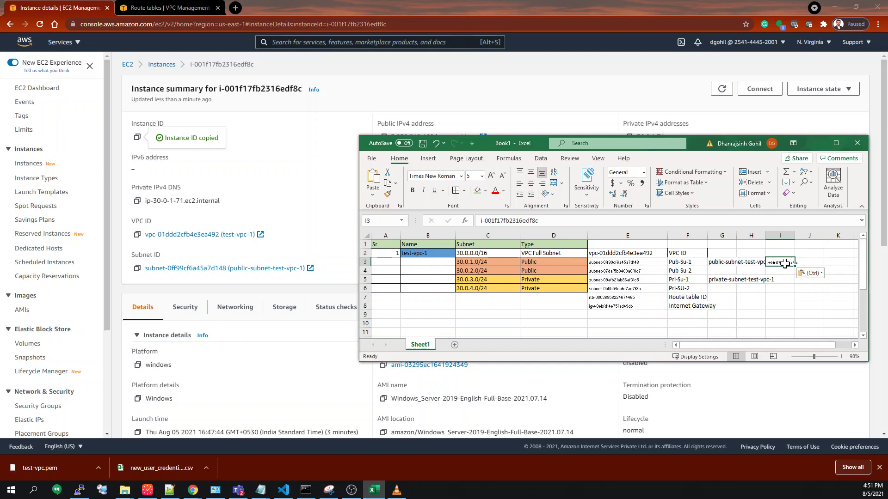
left_click(271, 174)
left_click(106, 98)
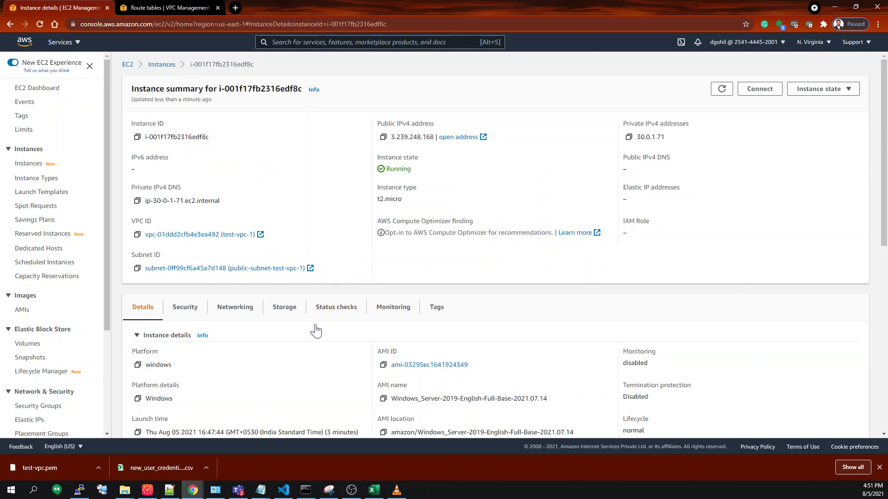
left_click(759, 98)
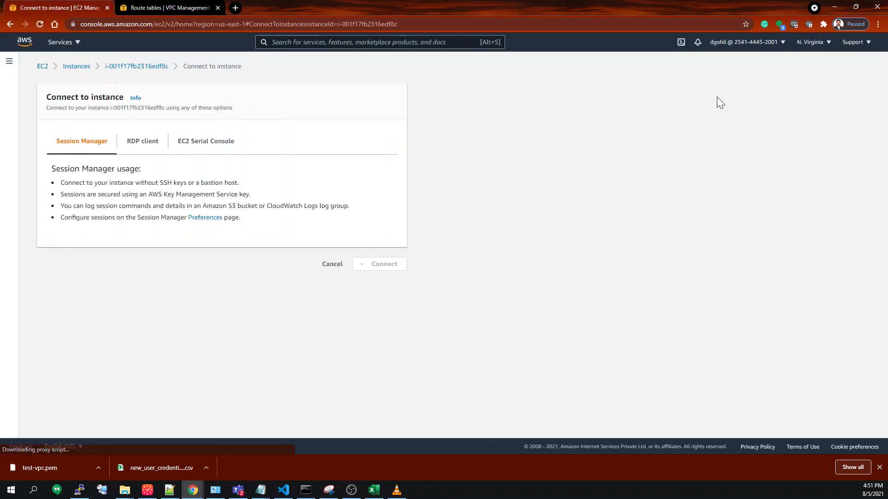
- Download the RDP shortcut file and decrypt the Administrator password using test-vpc.pem
left_click(143, 146)
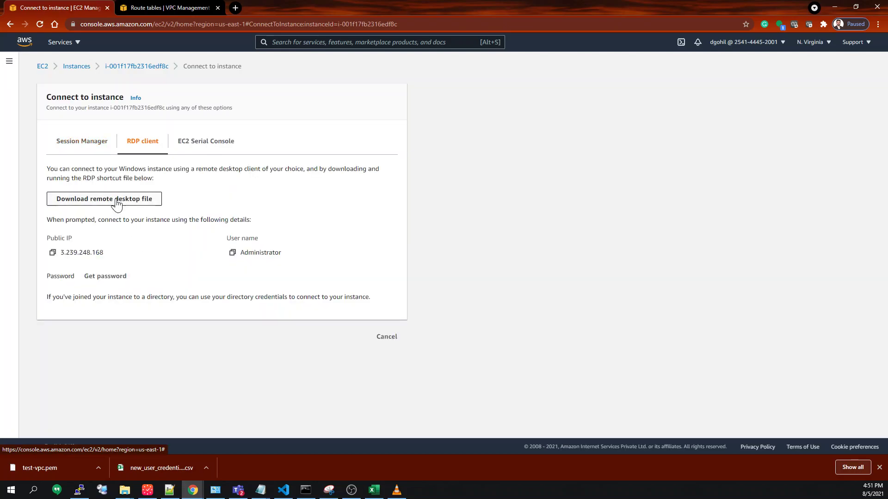
left_click(131, 252)
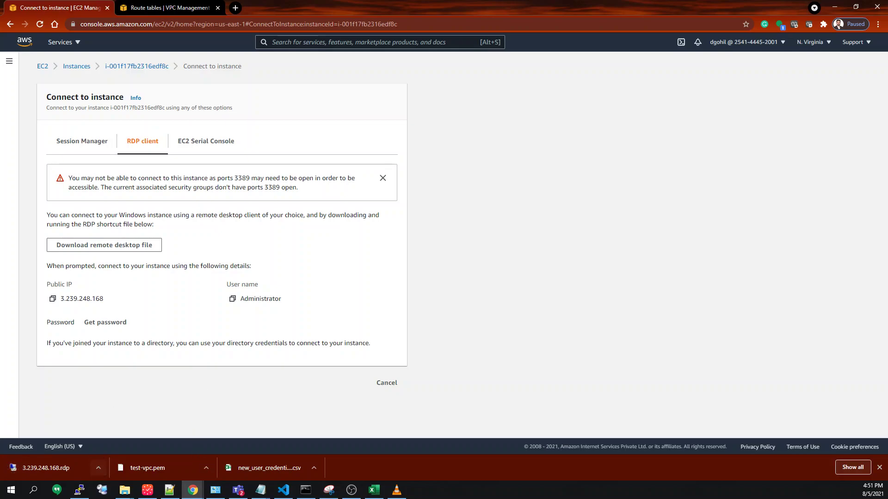
left_click(111, 324)
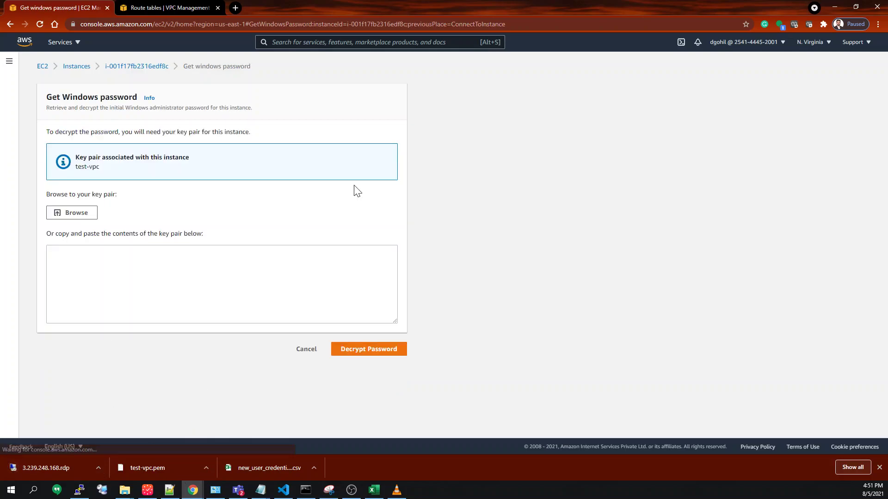
left_click(72, 214)
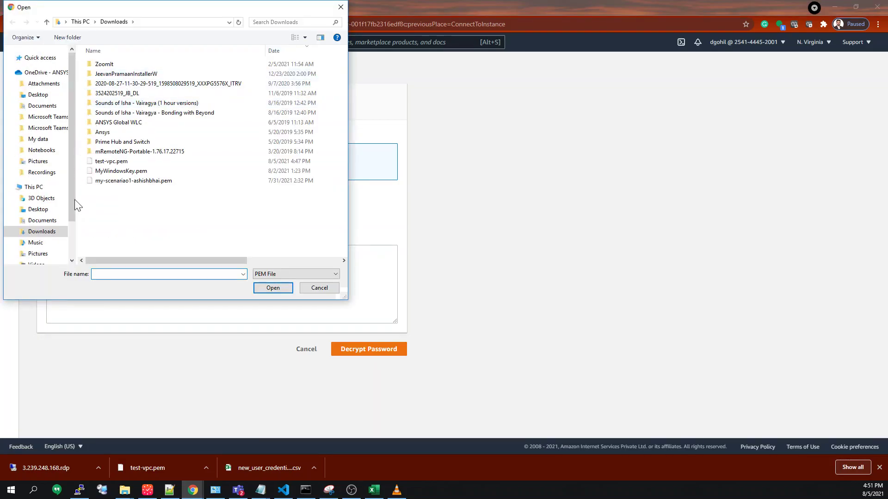
left_click(138, 162)
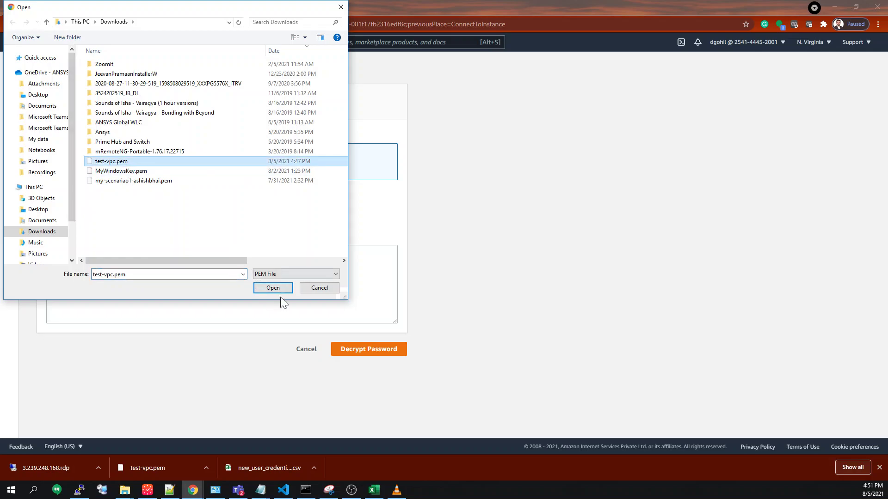
left_click(276, 290)
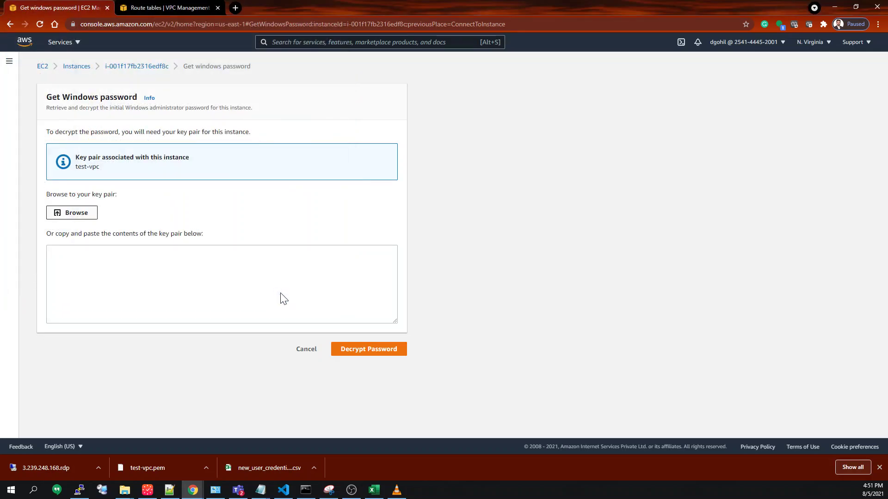
left_click(370, 378)
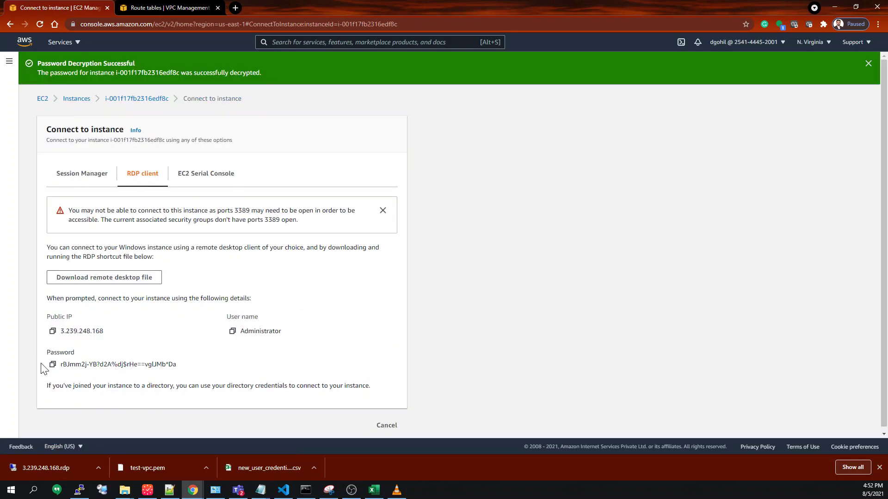
- Paste the decrypted password into Excel cell J3, then open the downloaded RDP file for 3.239.248.168
left_click(52, 364)
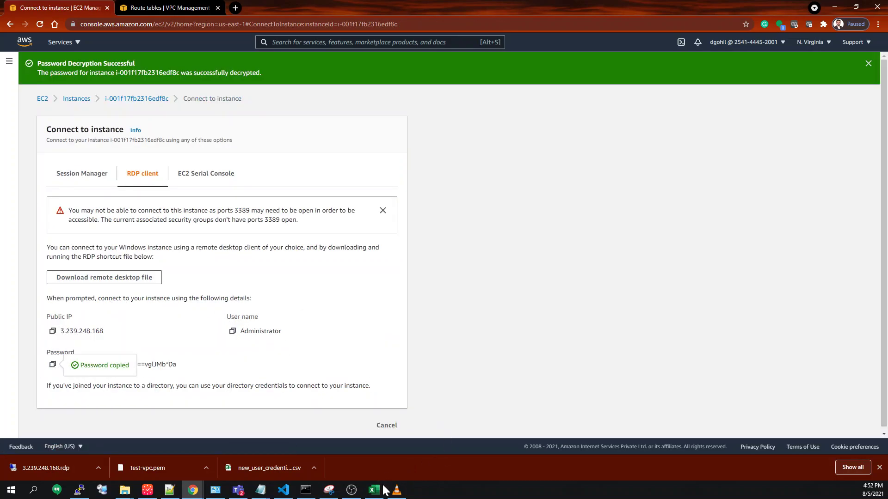
left_click(383, 490)
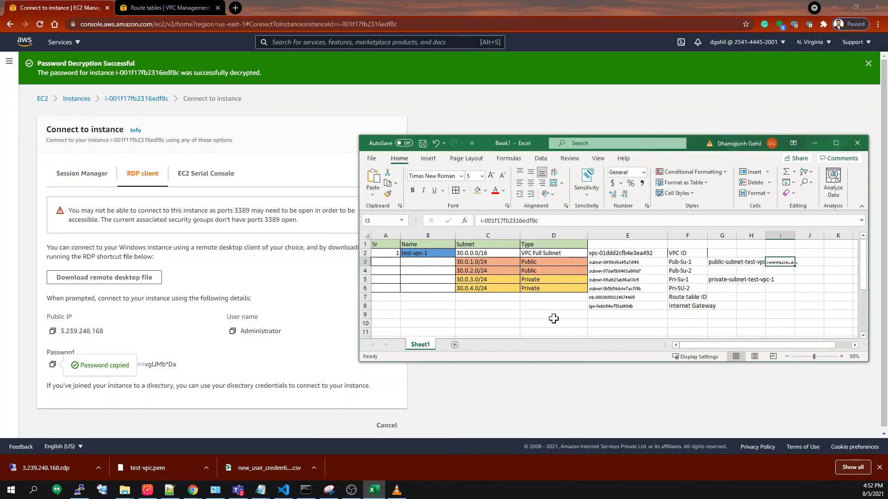
left_click(812, 261)
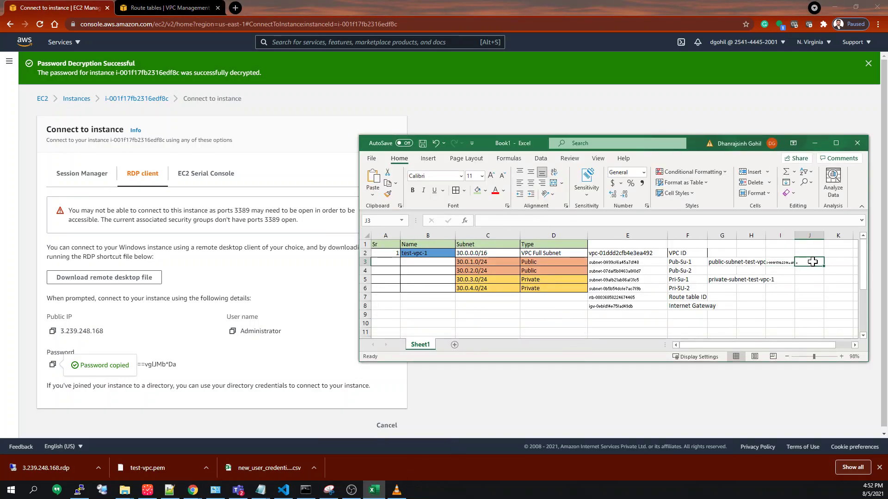
key("ctrl+v")
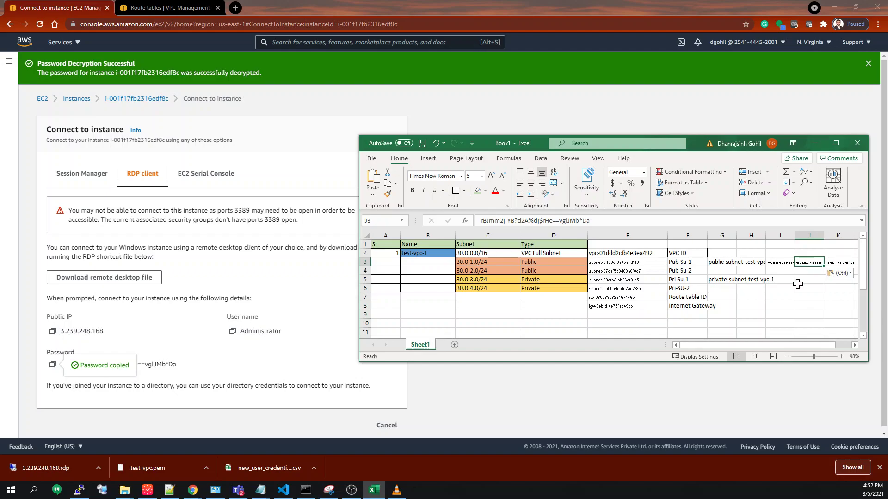
left_click(812, 143)
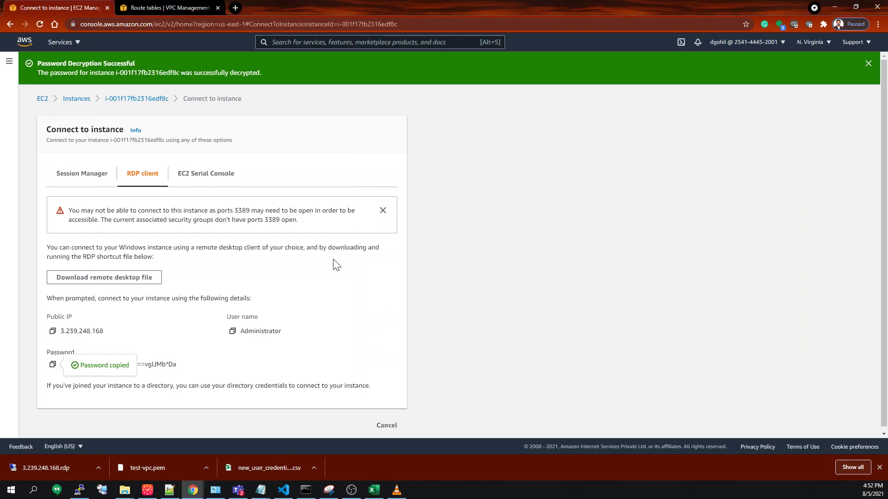
left_click(56, 468)
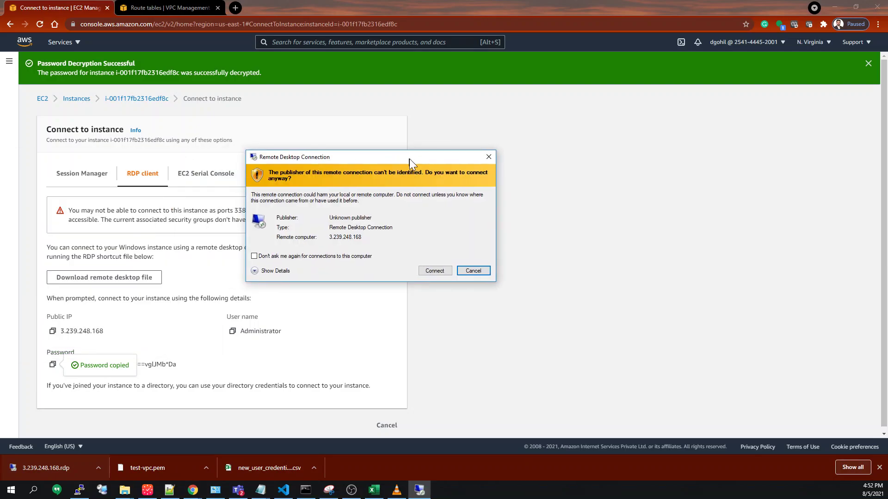
- Connect to 3.239.248.168 as Administrator with the pasted password, then minimize the remote session
left_click(435, 271)
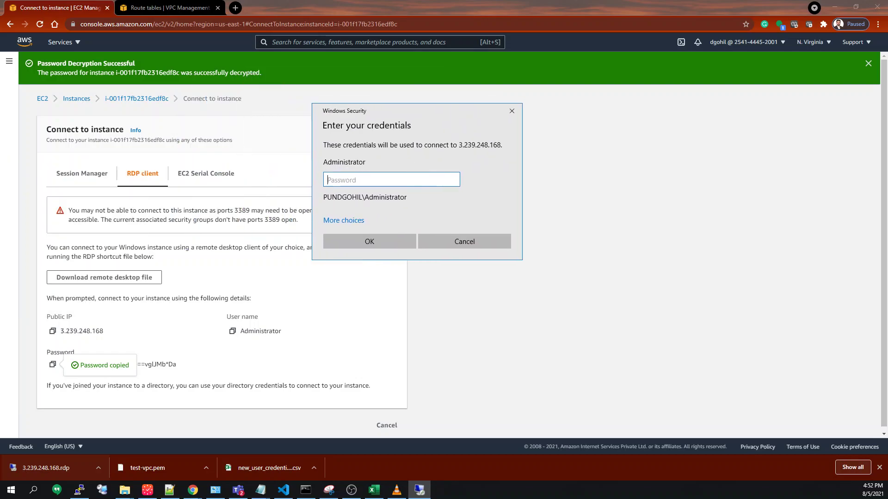
key("ctrl+v")
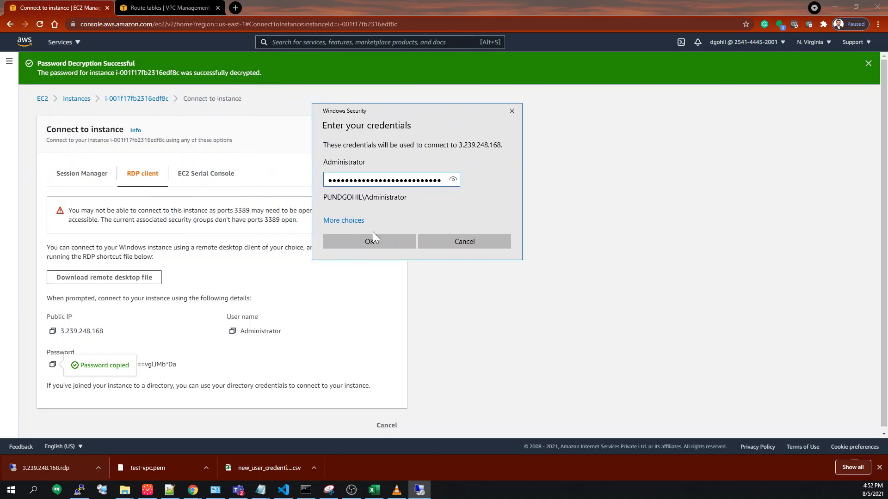
left_click(372, 242)
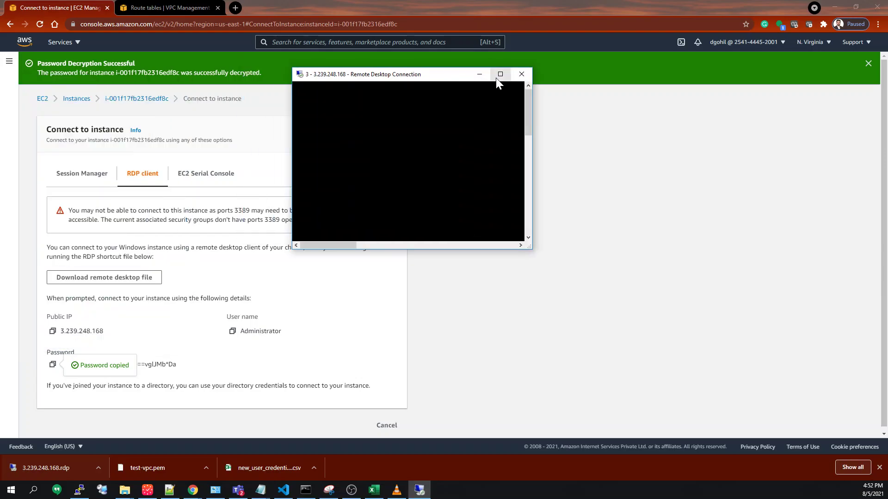
left_click(497, 76)
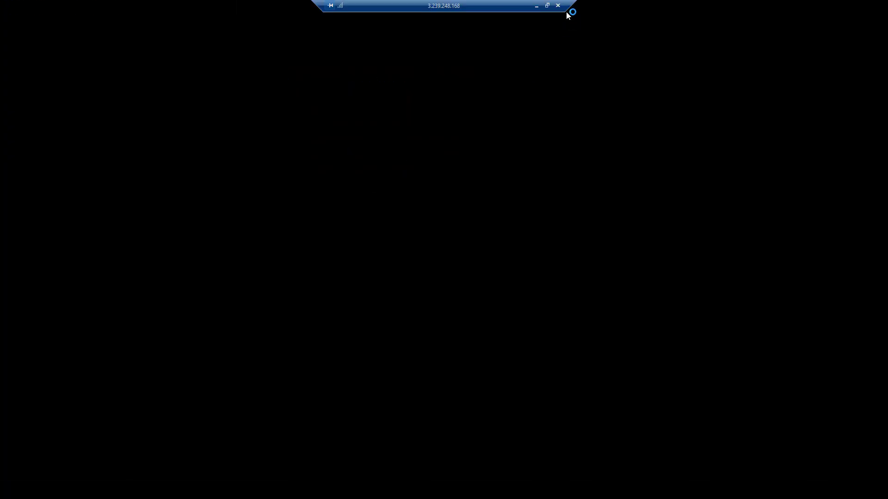
left_click(536, 6)
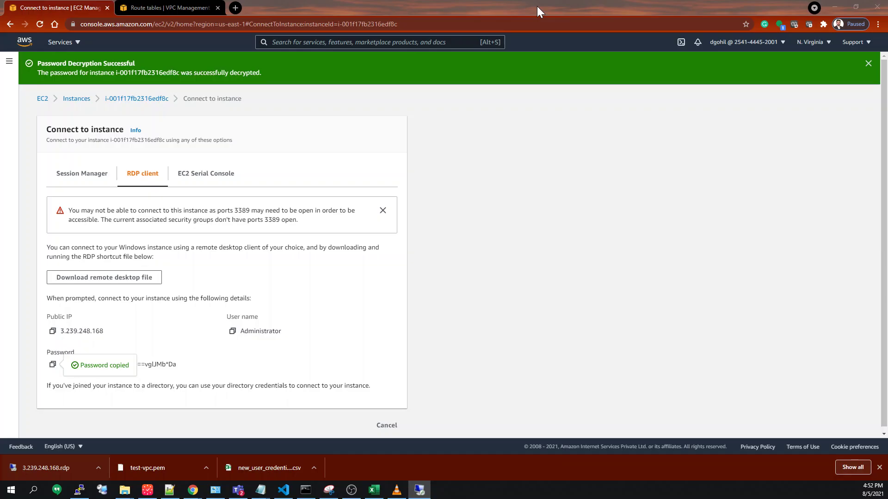
- Rename the unnamed instance to Private-test-vpc-1 and open its instance details page
left_click(68, 99)
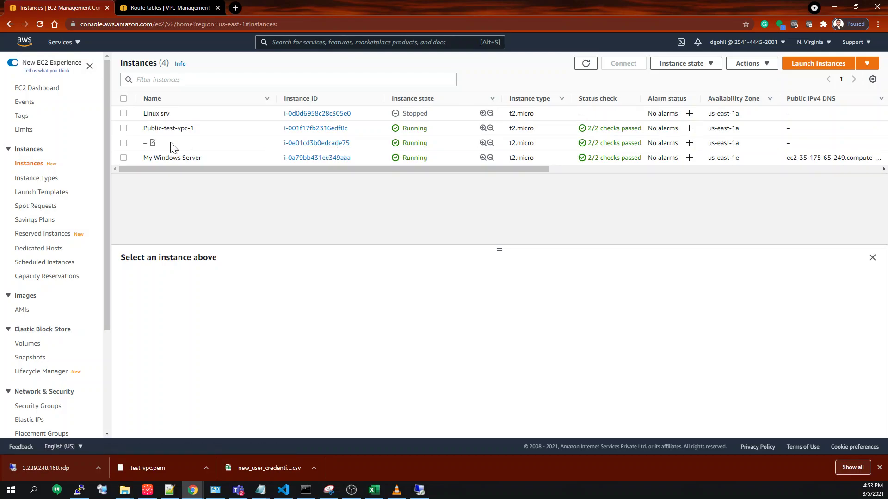
left_click(153, 144)
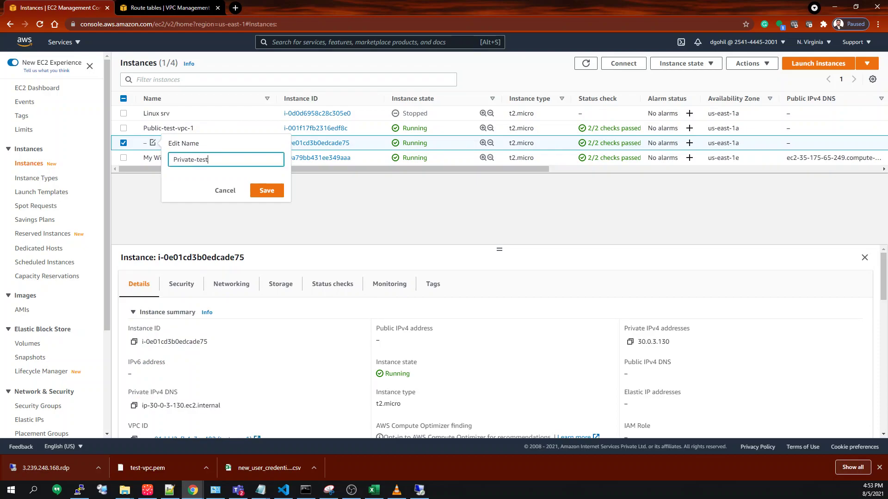
type("Private-test-vpc-1")
left_click(267, 191)
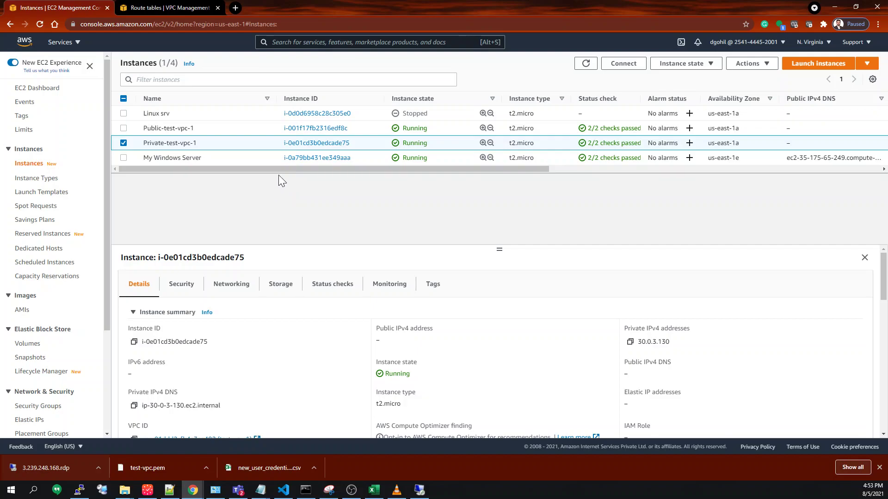
left_click(304, 144)
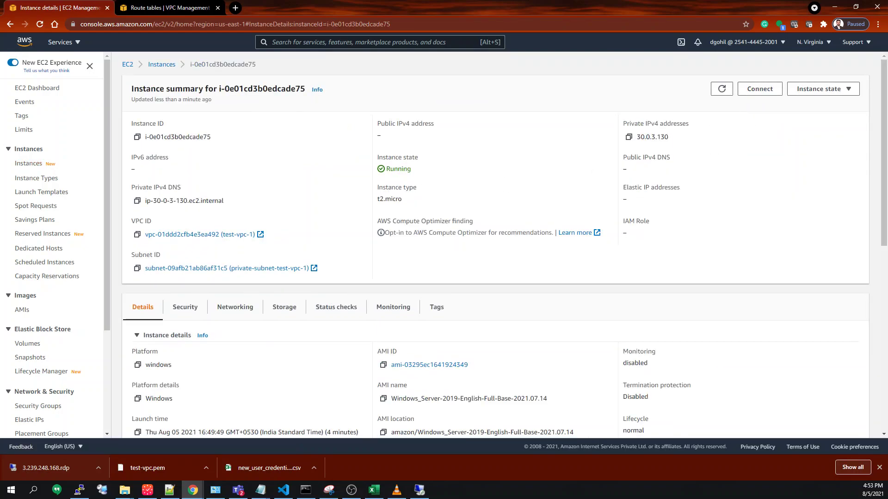
- Select the private IPv4 address 30.0.3.130 on the instance summary
double_click(652, 137)
left_click(695, 160)
scroll(413, 246, "down", 6)
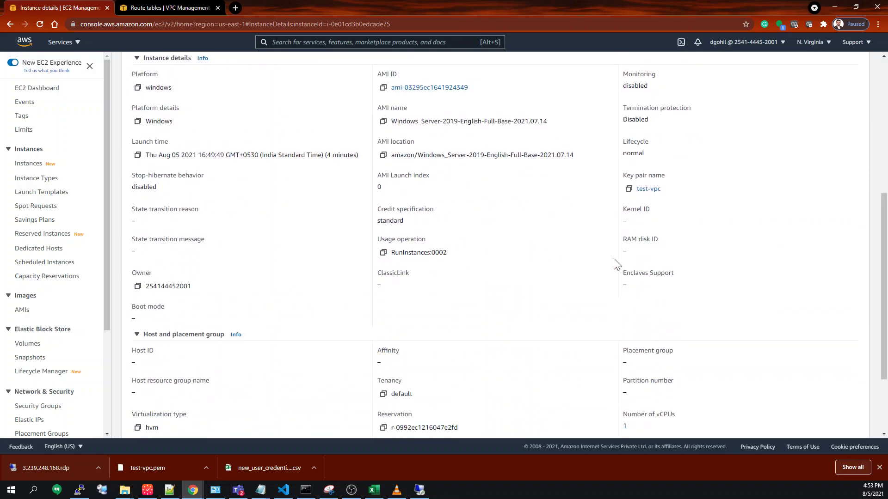
scroll(615, 262, "up", 5)
scroll(332, 296, "down", 4)
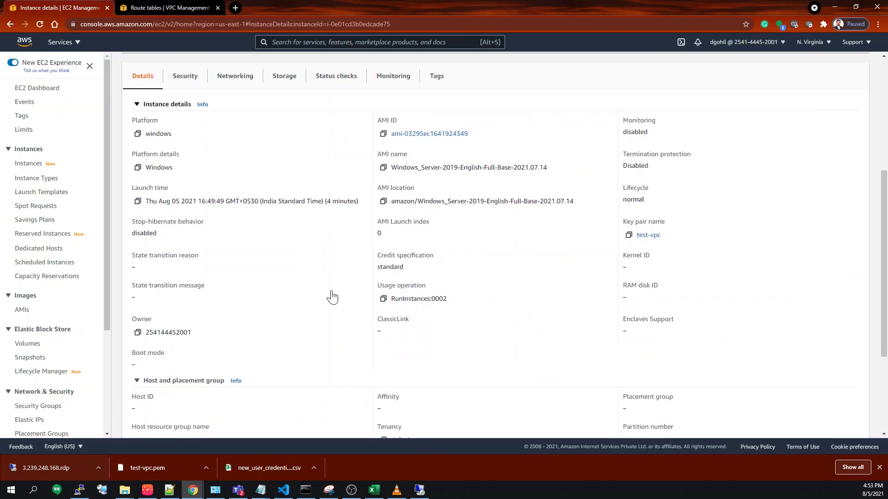
scroll(331, 294, "up", 5)
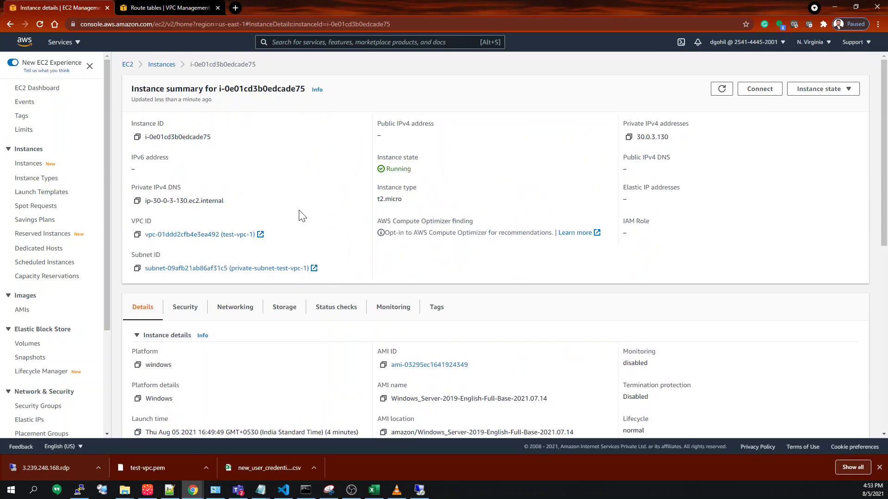
left_click_drag(669, 138, 637, 137)
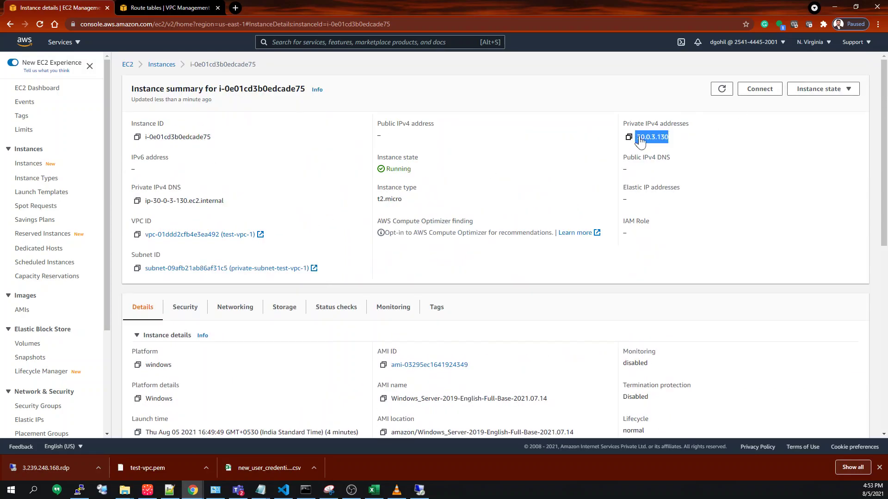
- Decrypt the RDP Administrator password using the test-vpc.pem key pair file
left_click(759, 89)
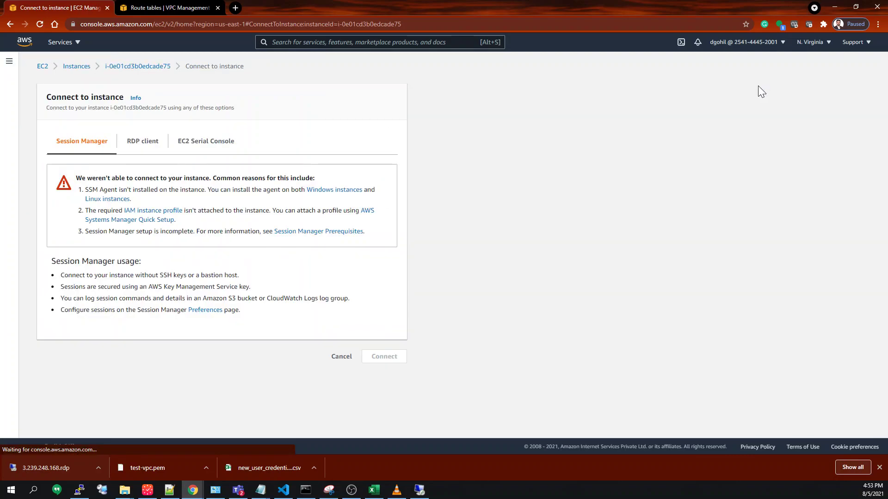
left_click(141, 142)
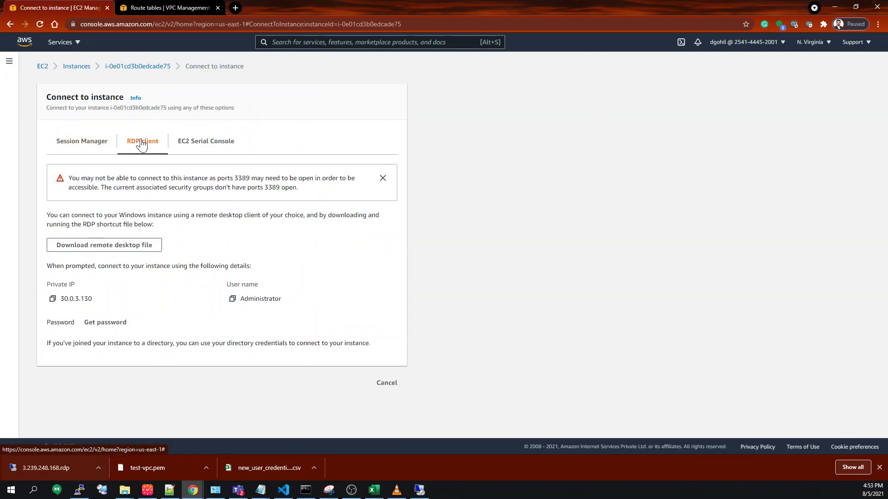
left_click(115, 323)
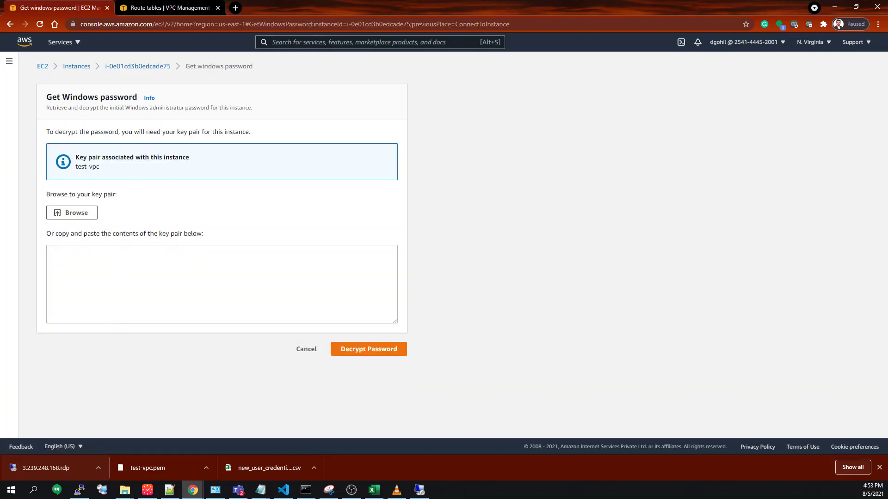
left_click(82, 216)
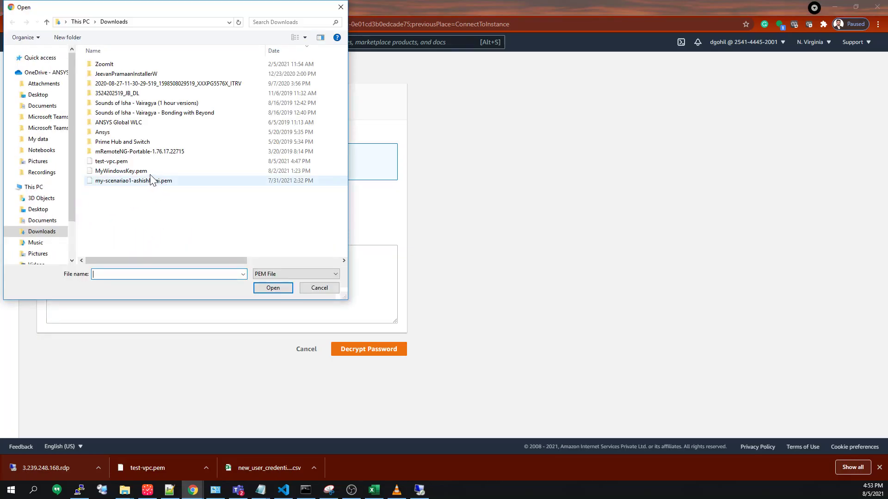
left_click(135, 161)
left_click(284, 288)
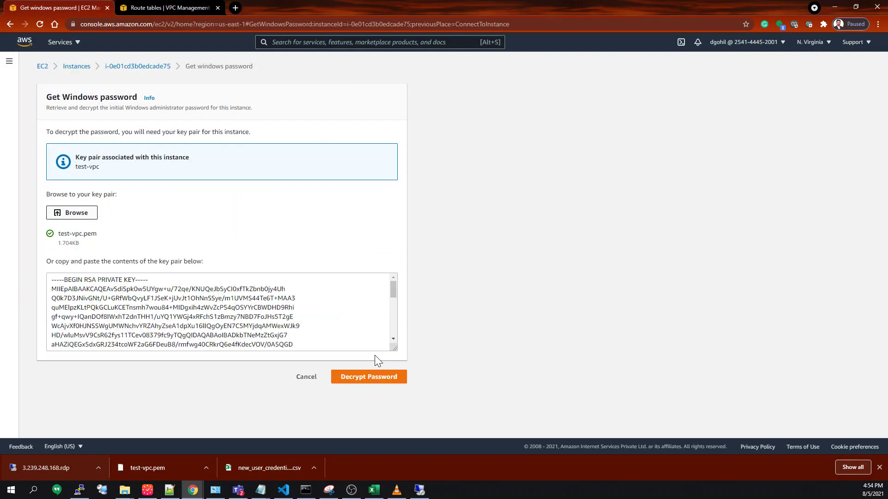
left_click(351, 376)
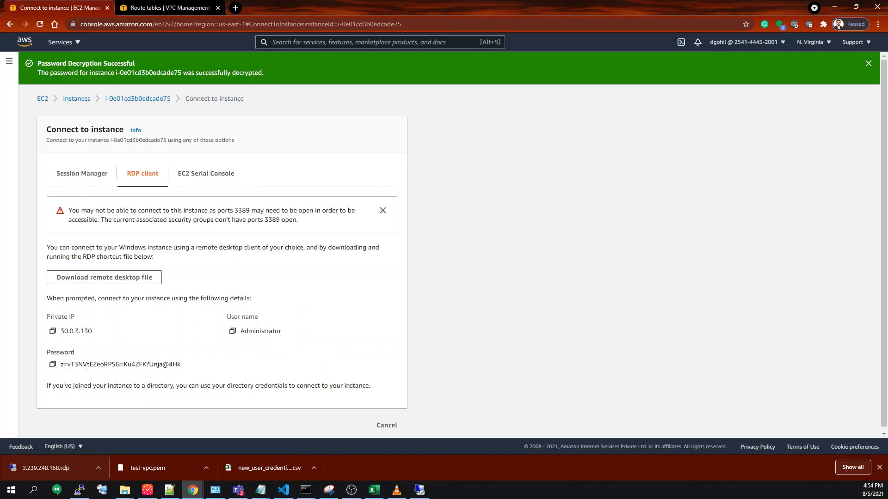
- Copy the decrypted password and paste it into Excel cell J4, below the password in J3
left_click(53, 364)
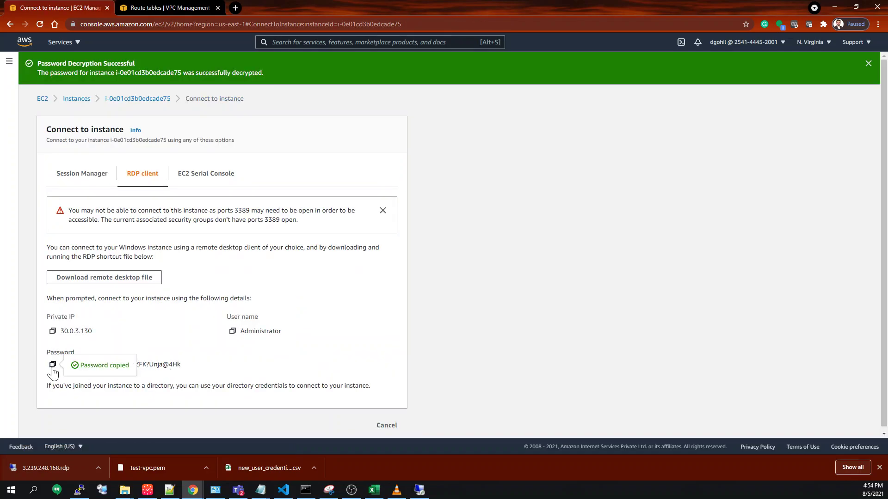
left_click(374, 489)
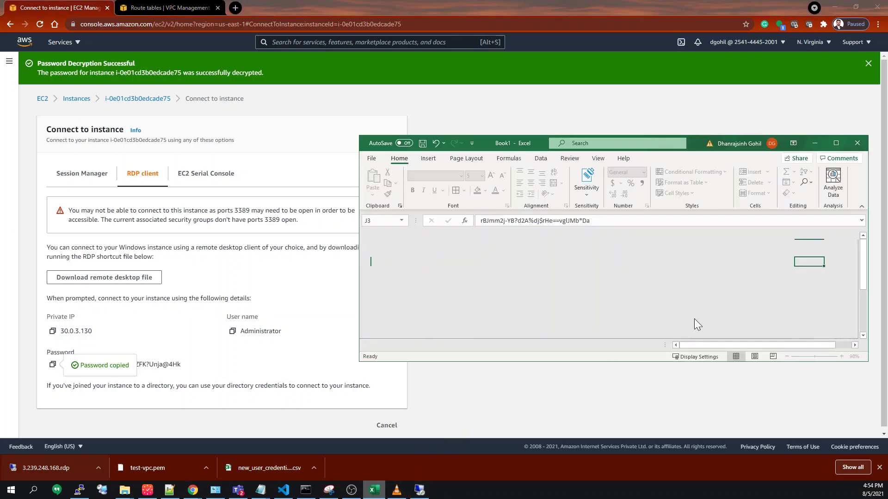
left_click(808, 272)
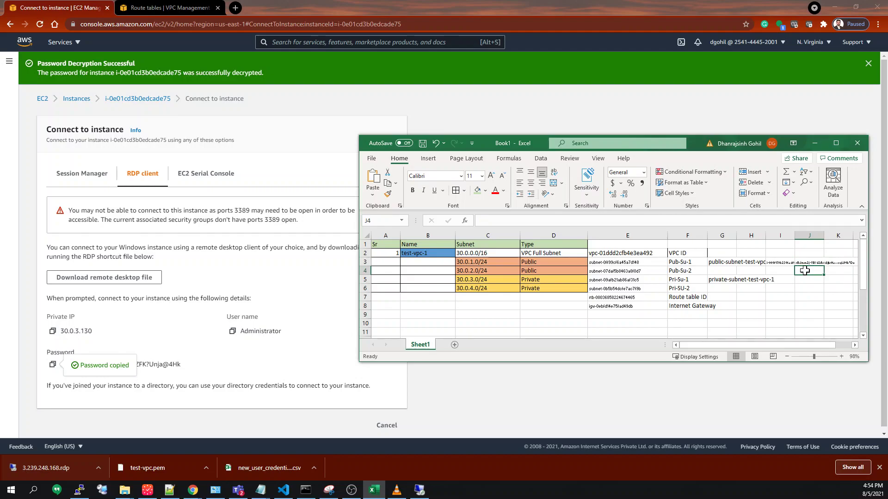
left_click(805, 262)
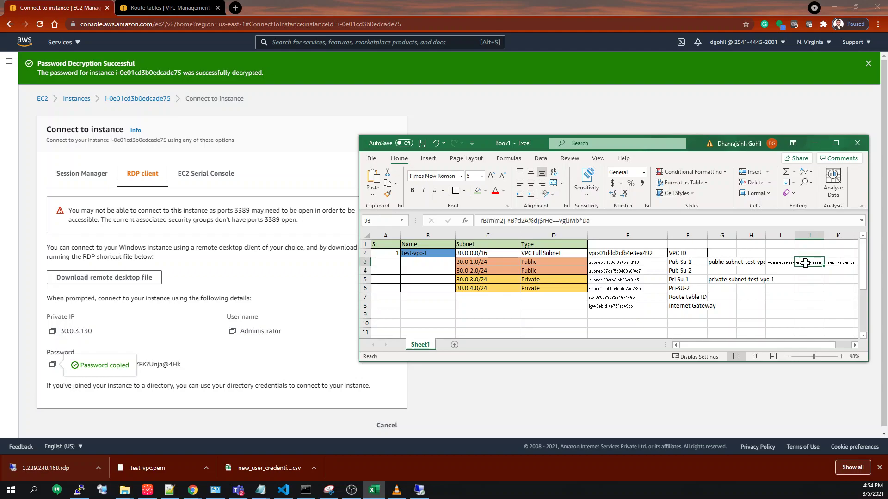
left_click(805, 272)
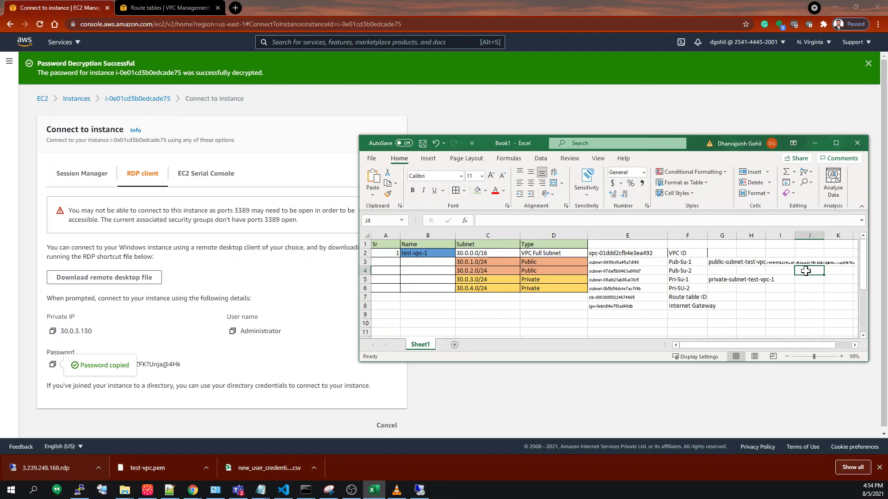
left_click(215, 365)
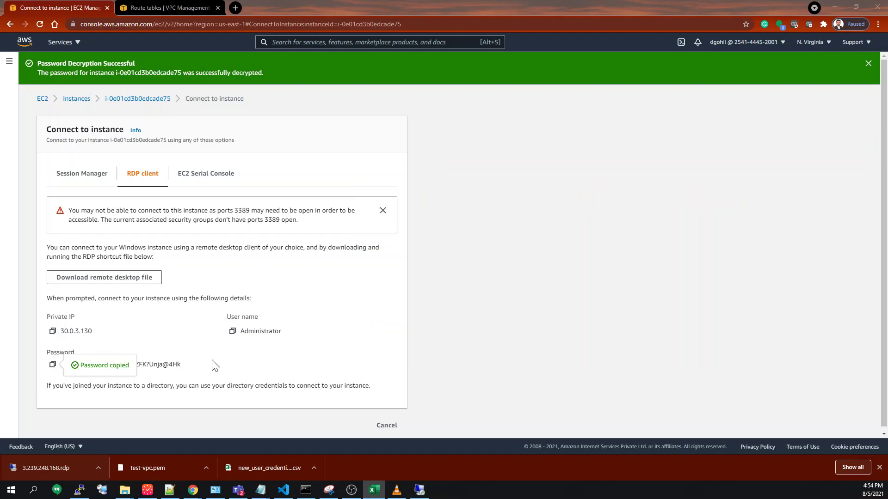
left_click(374, 490)
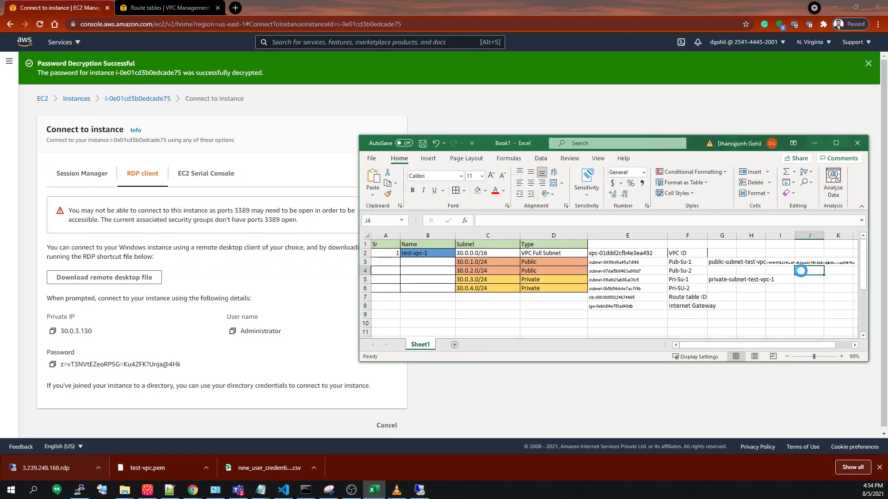
key("ctrl+v")
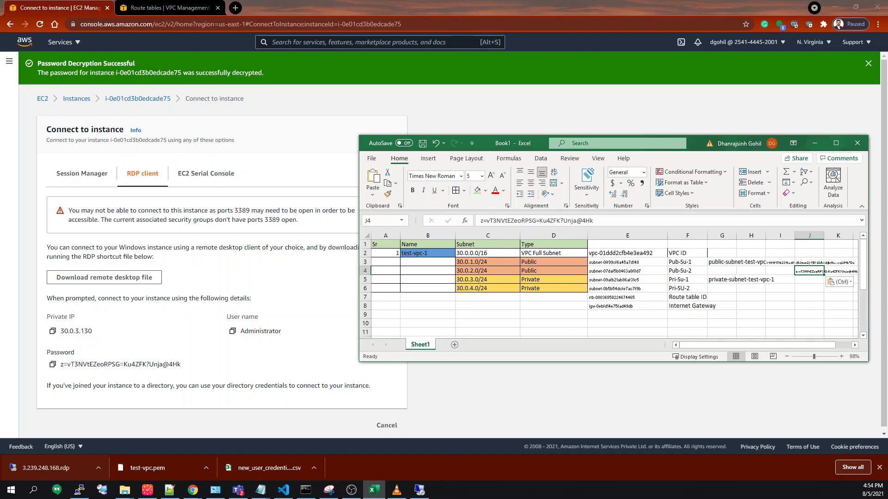
left_click(52, 365)
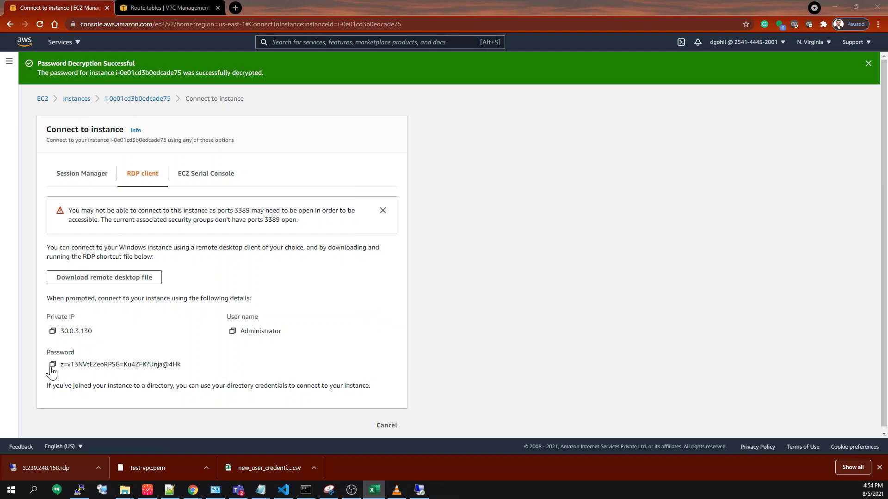
- Switch back to the 3.239.248.168 remote session and return it to full screen
left_click(424, 492)
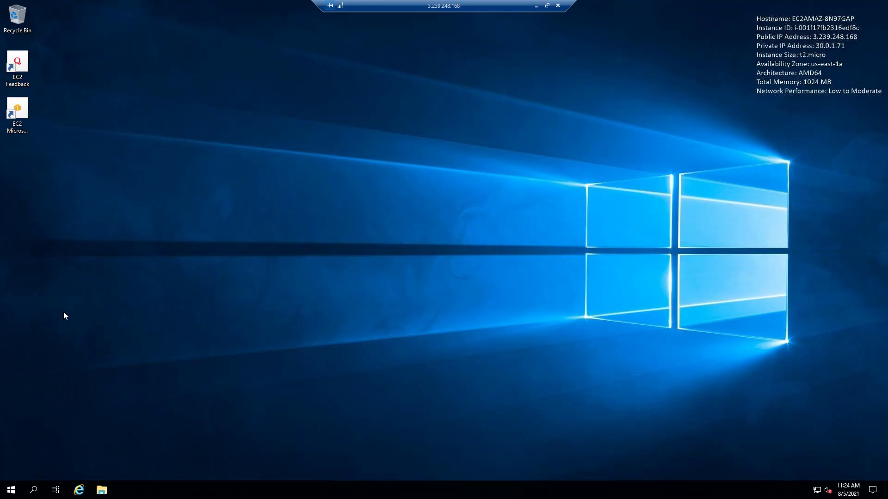
double_click(494, 5)
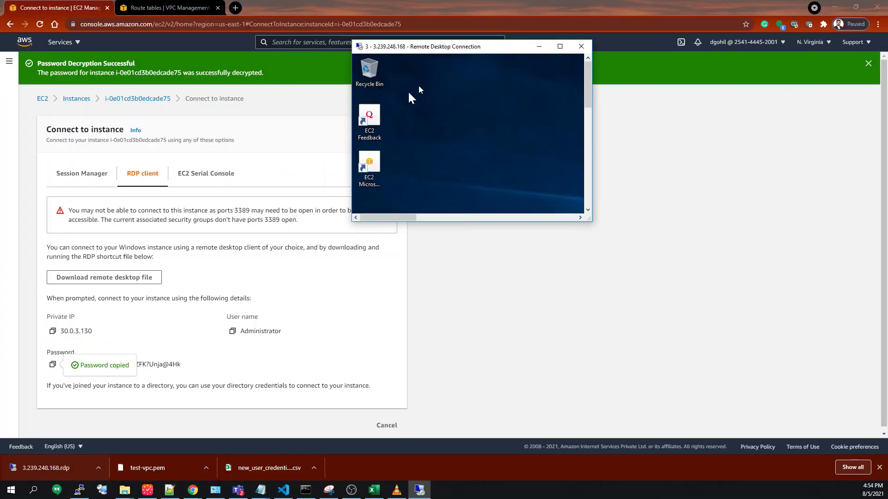
left_click_drag(400, 425, 435, 256)
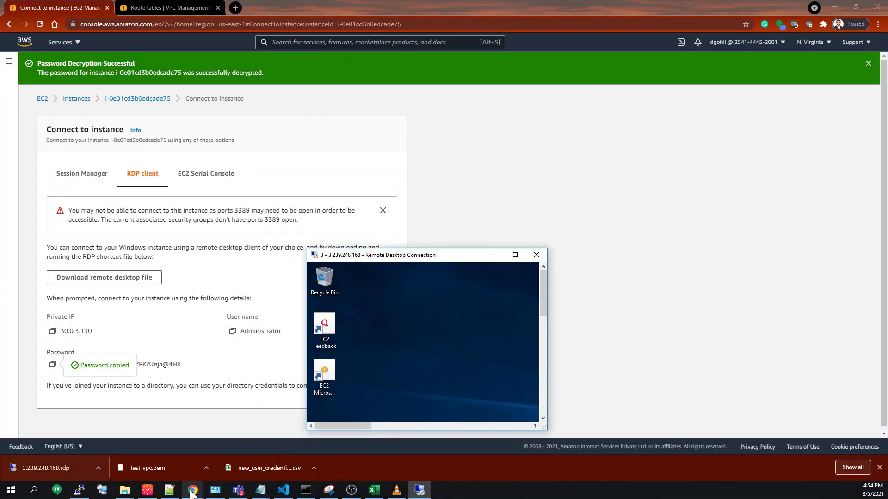
mouse_move(197, 492)
left_click(144, 450)
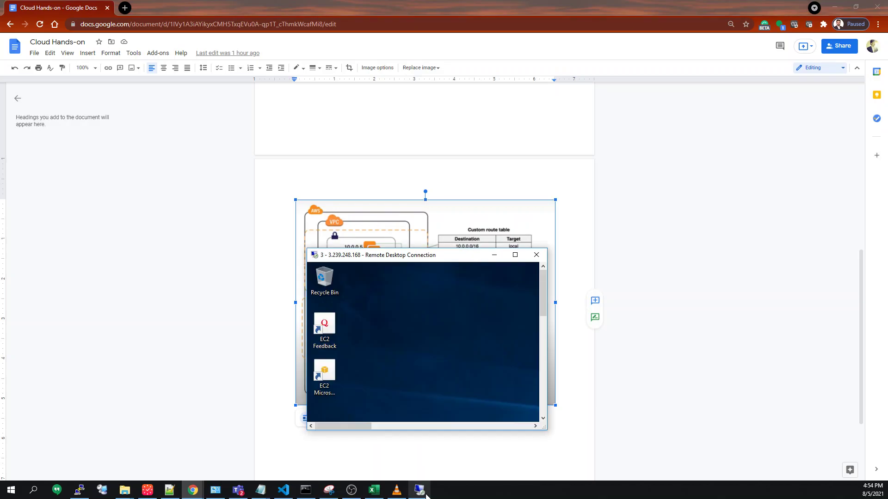
left_click(518, 257)
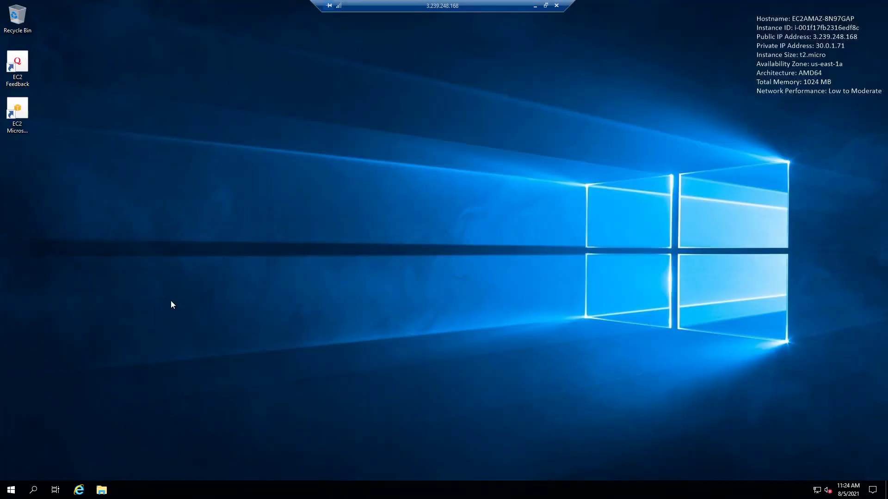
- Launch Internet Explorer from the remote Windows taskbar
left_click(80, 490)
double_click(489, 4)
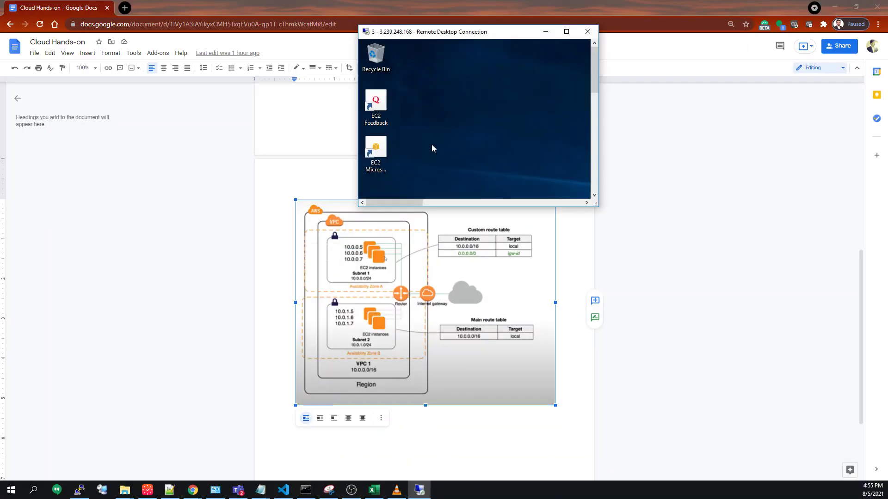
left_click_drag(485, 35, 457, 52)
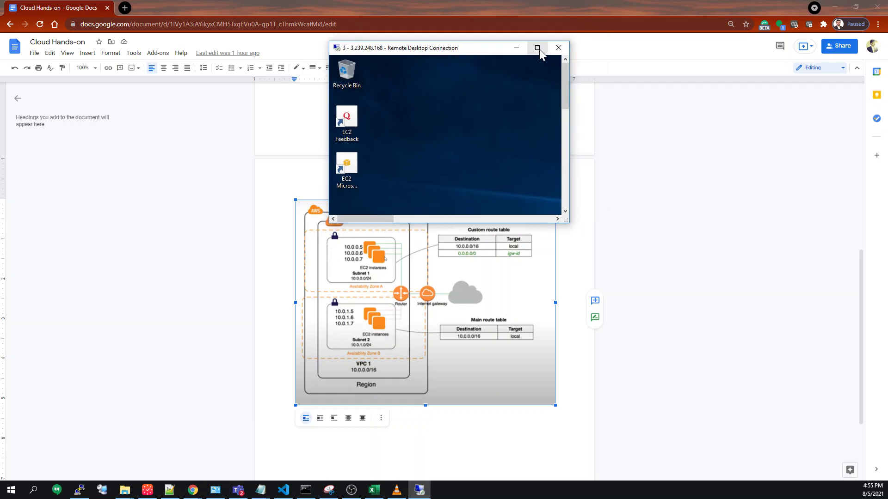
left_click(538, 48)
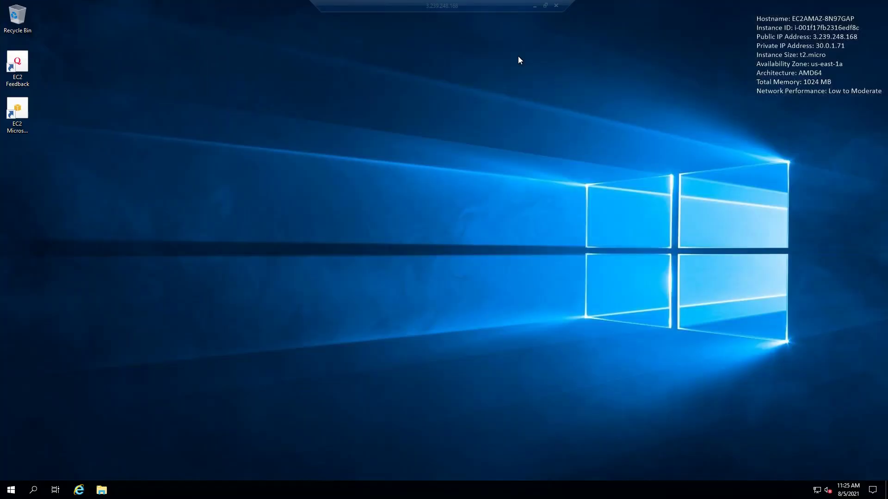
left_click(84, 492)
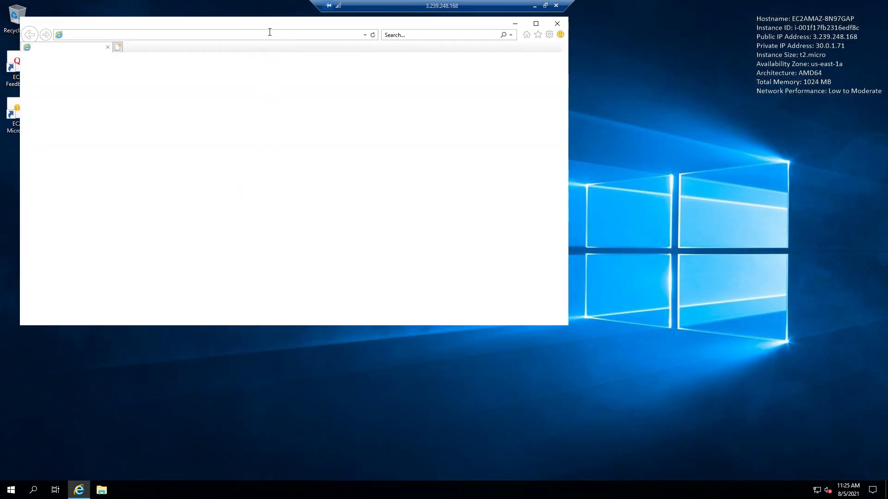
- Accept Internet Explorer's recommended settings and search for 'google' from the address bar
left_click_drag(280, 52, 288, 51)
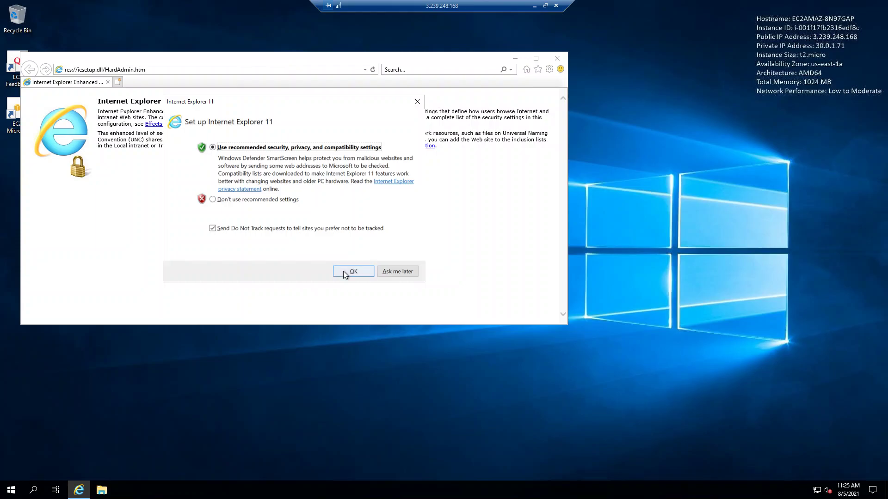
left_click(366, 271)
left_click(123, 69)
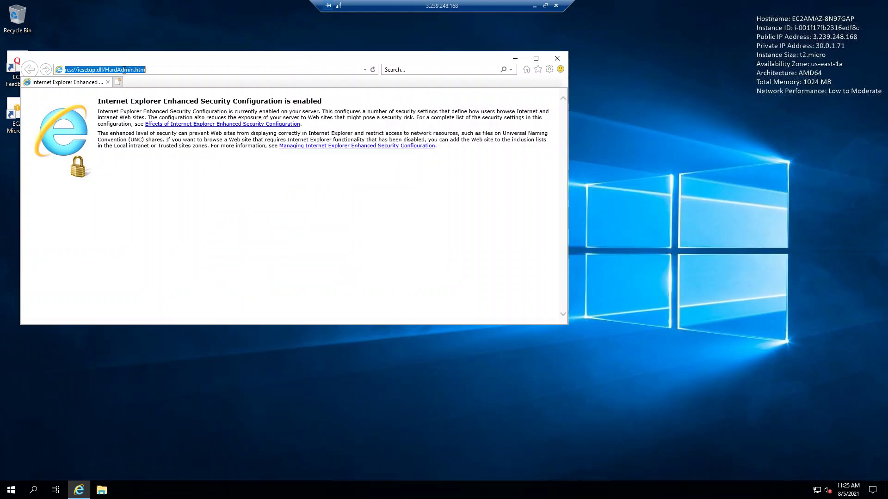
type("goo")
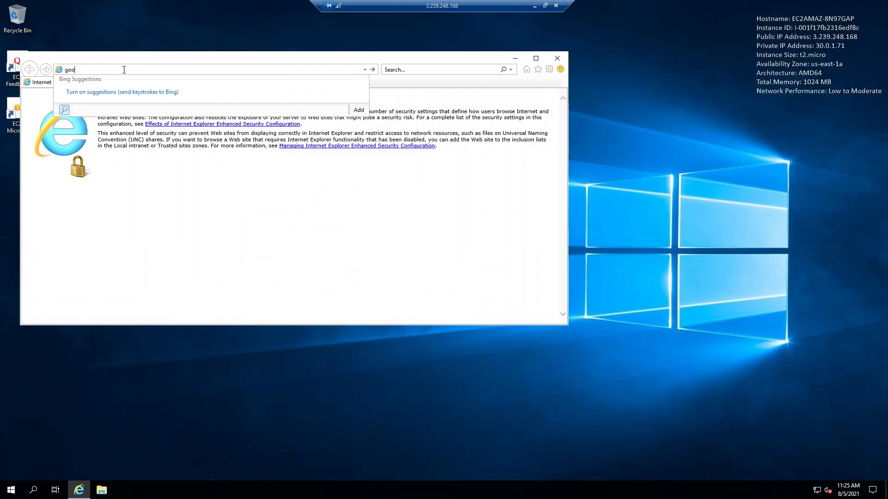
type("gle")
key("Return")
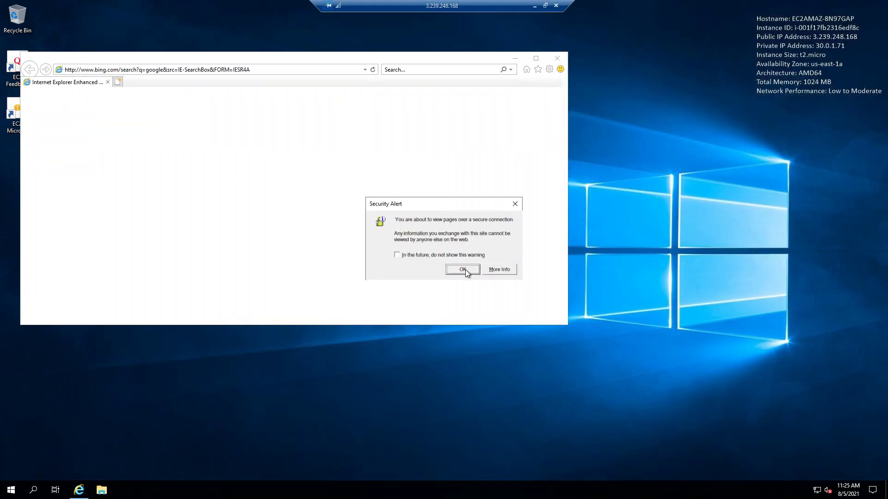
left_click(464, 270)
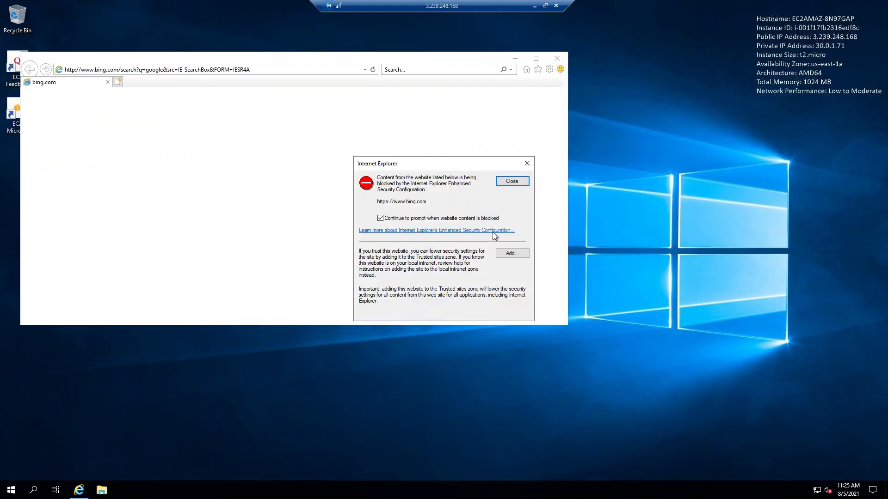
left_click(511, 254)
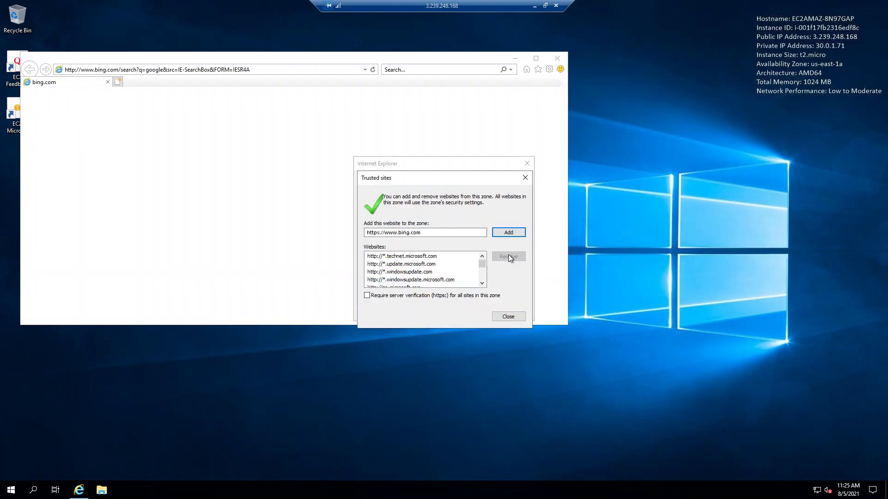
left_click(504, 231)
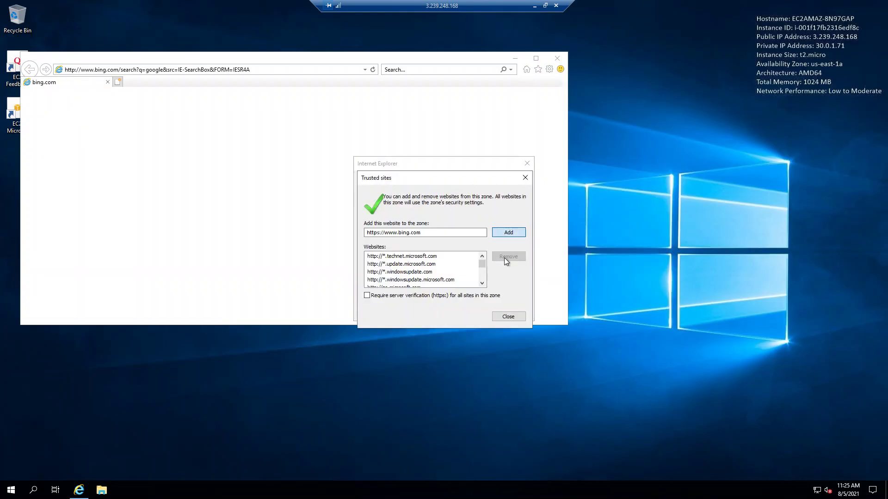
left_click(507, 317)
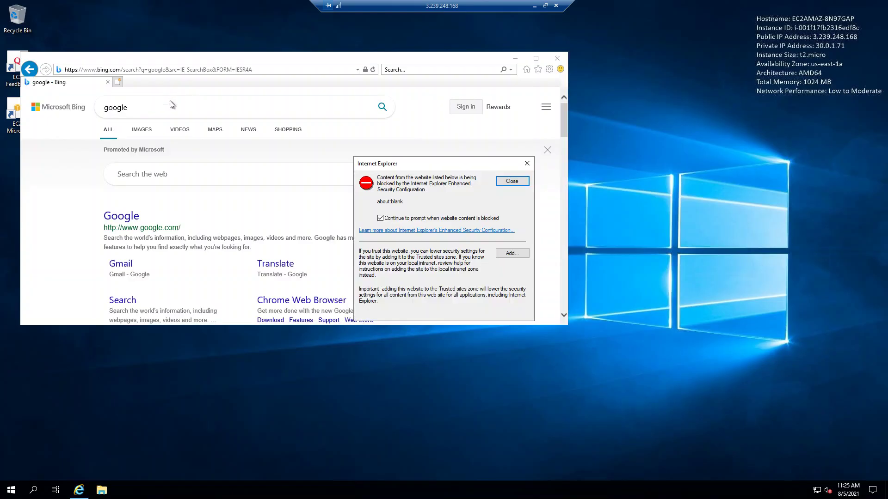
left_click(509, 255)
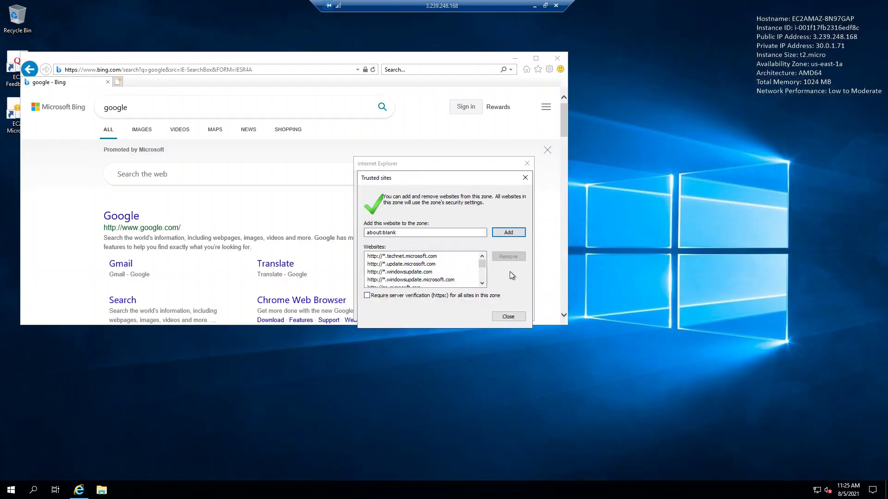
left_click(509, 235)
left_click(508, 317)
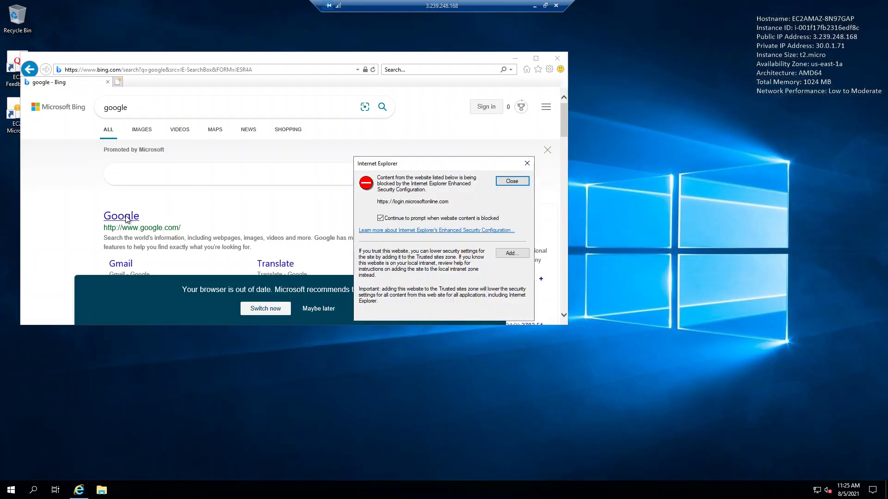
left_click(527, 163)
left_click(511, 253)
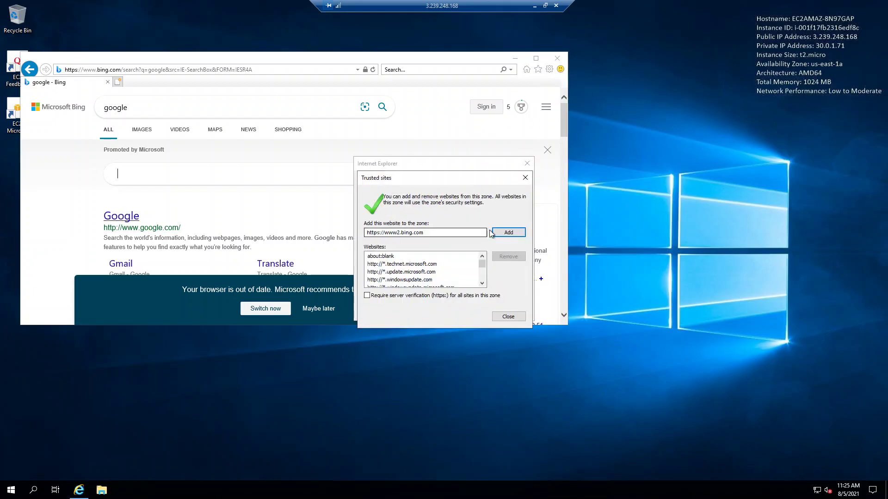
left_click(511, 234)
left_click(508, 316)
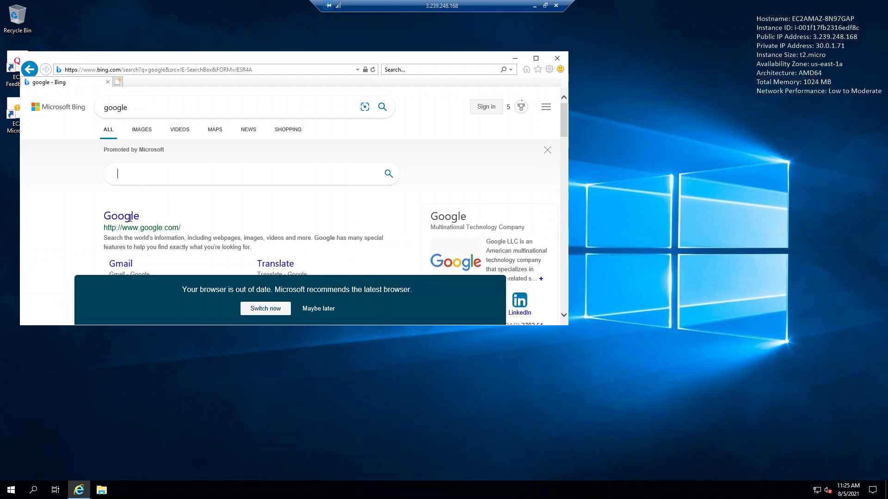
- Open the Google homepage from the results past the security alerts, then minimize the session
left_click(129, 222)
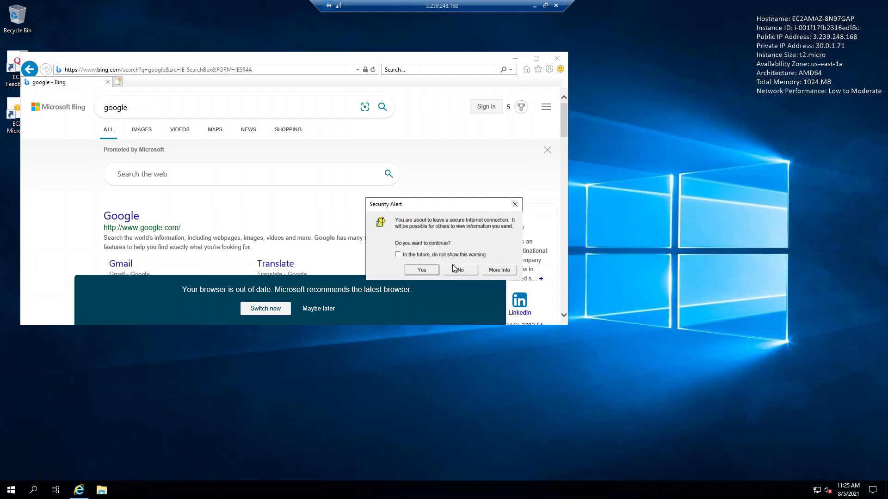
left_click(467, 269)
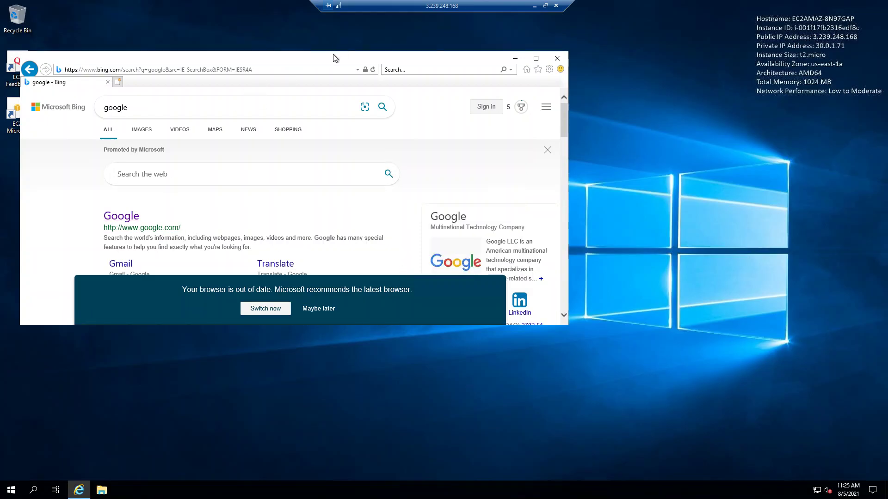
left_click_drag(348, 36, 348, 33)
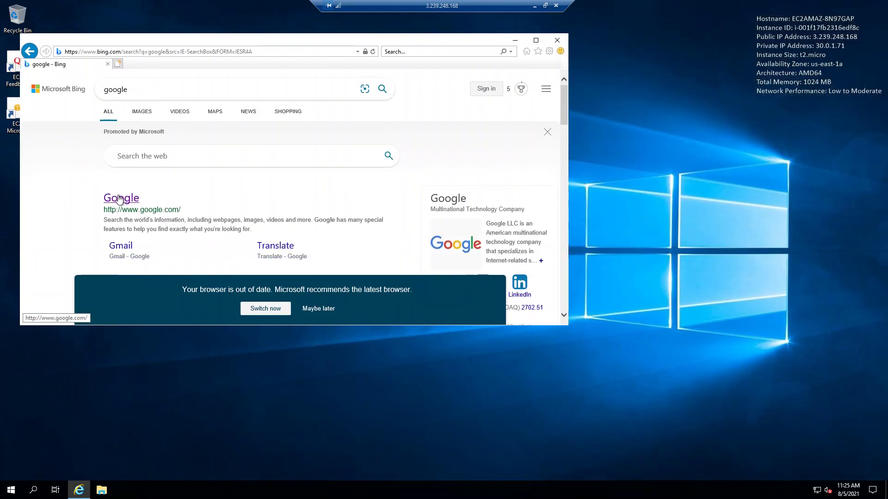
left_click(118, 198)
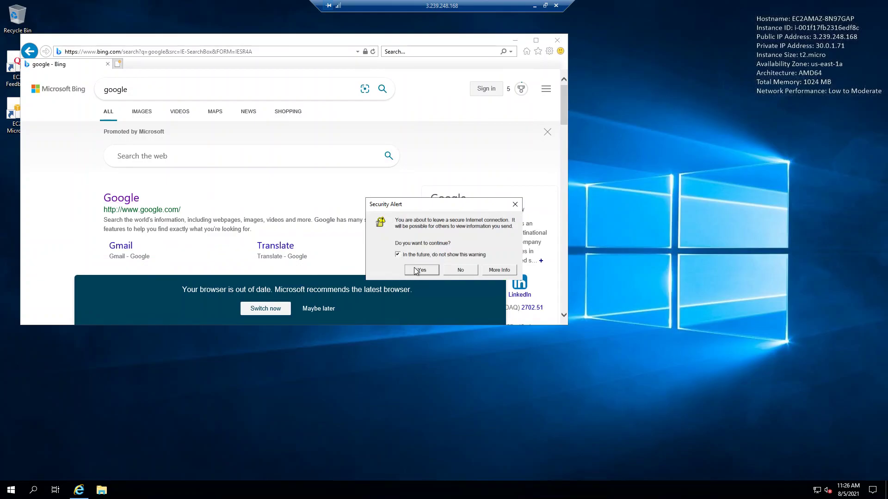
left_click(414, 270)
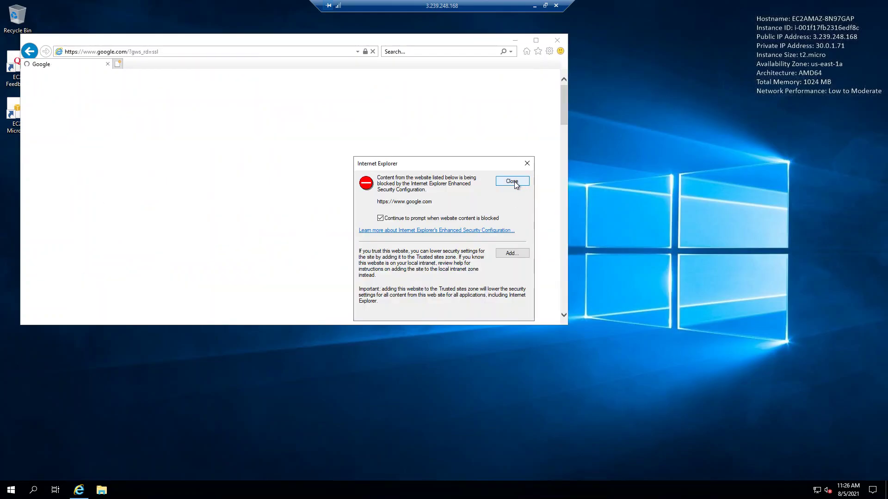
left_click(514, 181)
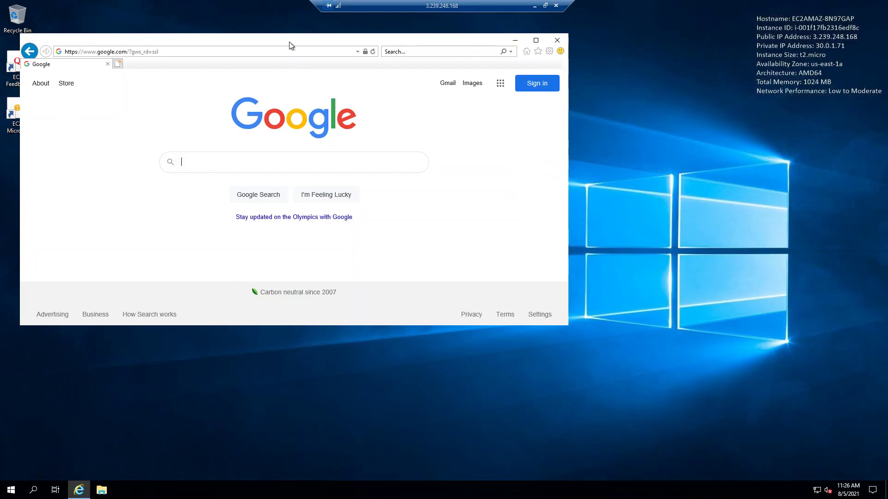
left_click_drag(290, 42, 338, 89)
left_click(534, 3)
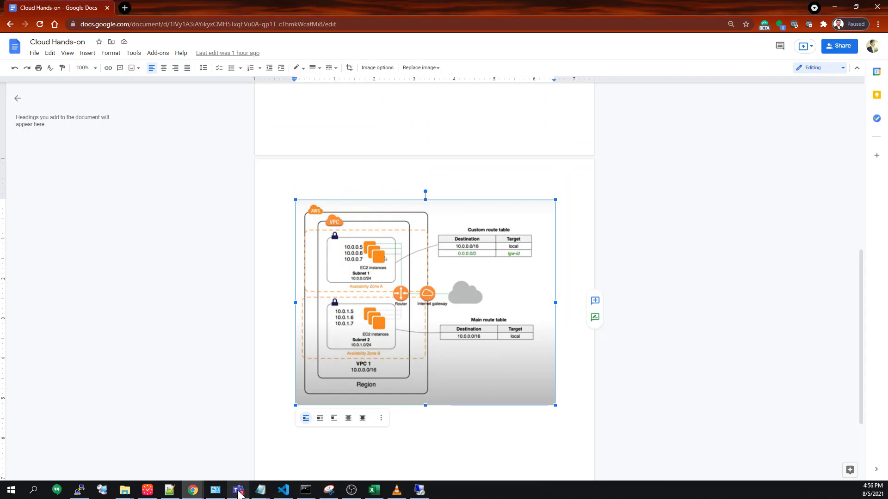
- Download and open the 30.0.3.130 .rdp file, confirming the connection to the unidentified computer
mouse_move(193, 489)
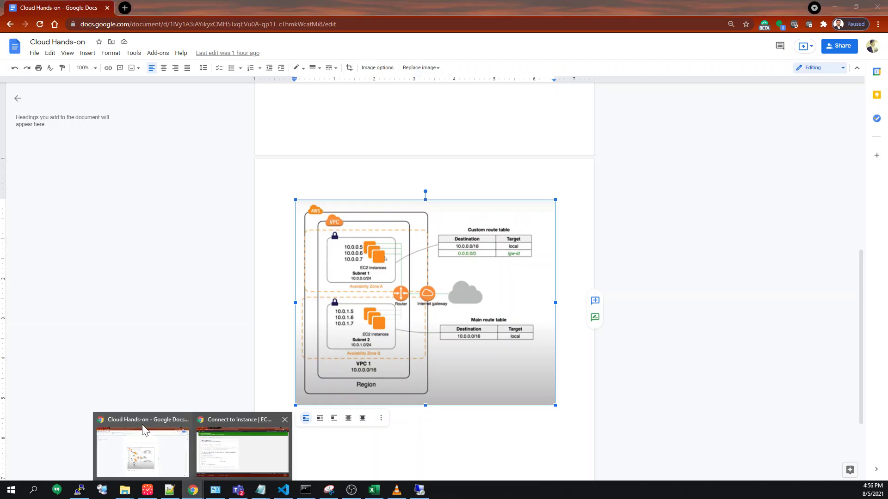
left_click(230, 450)
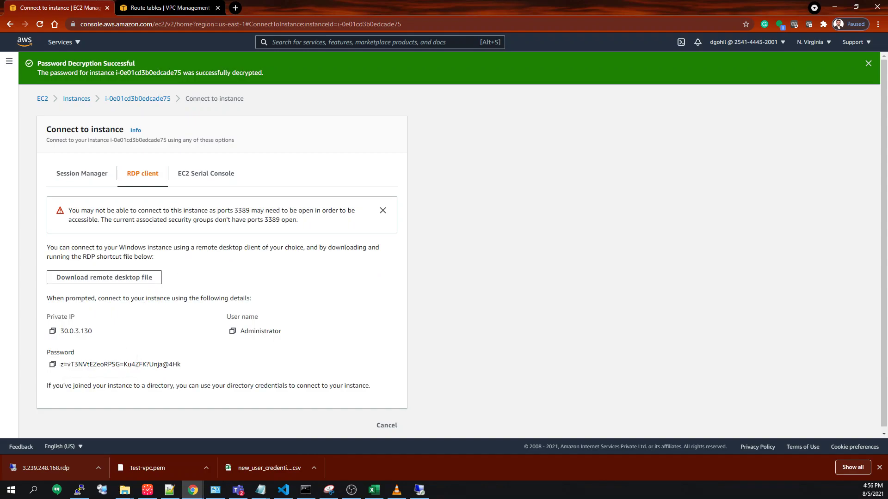
left_click(133, 280)
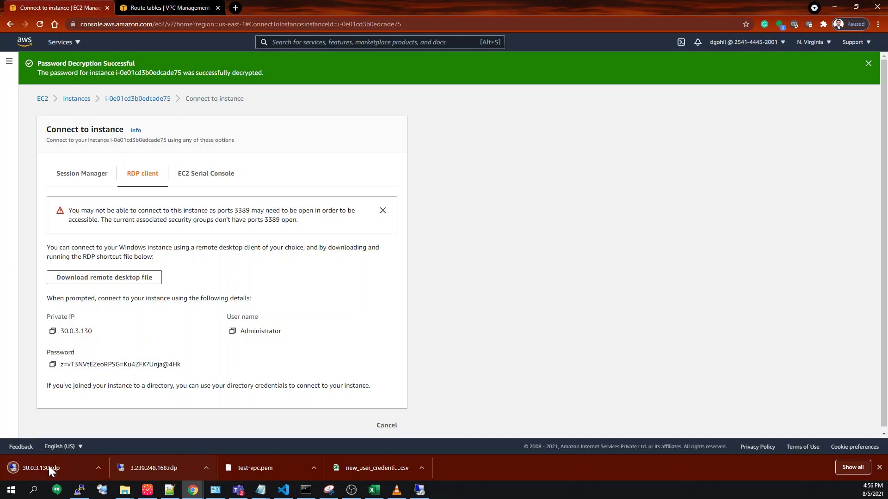
left_click(47, 467)
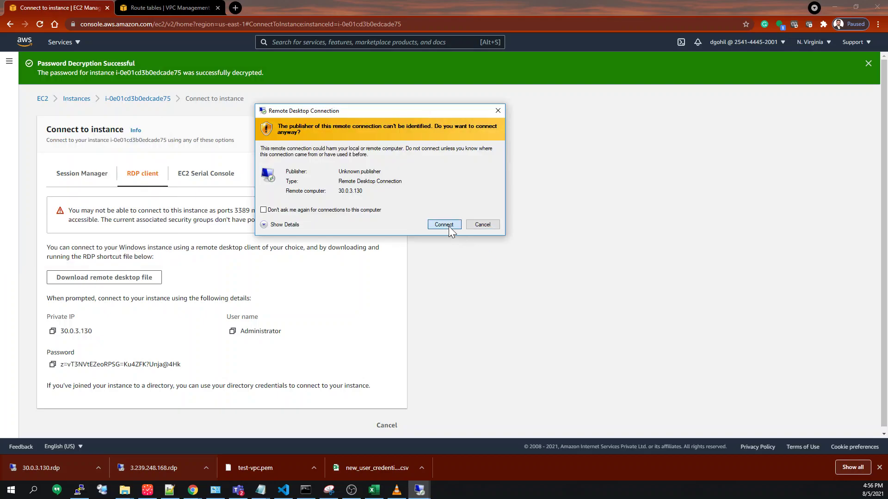
left_click(448, 225)
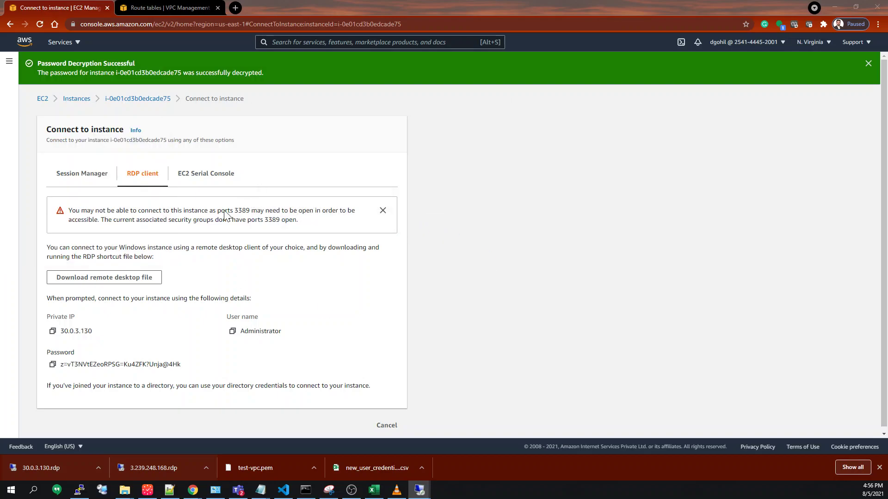
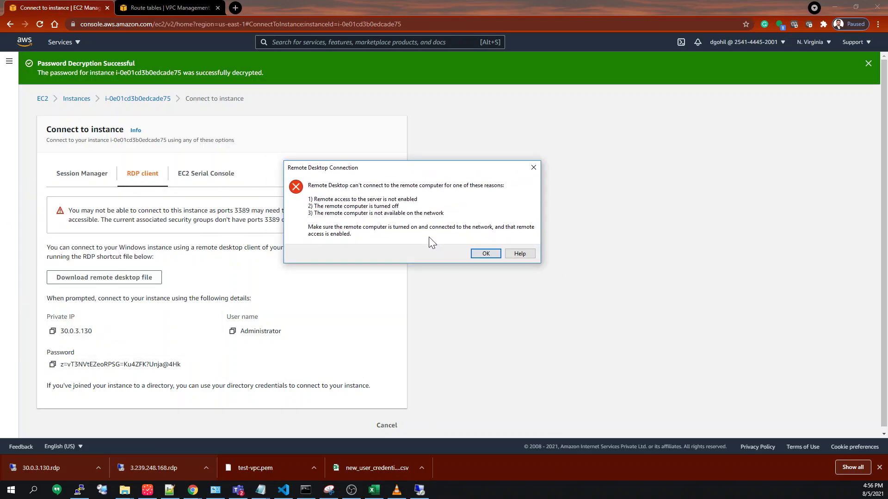
- Dismiss the RDP error, minimize the remote session, and return to the EC2 Dashboard
left_click(533, 167)
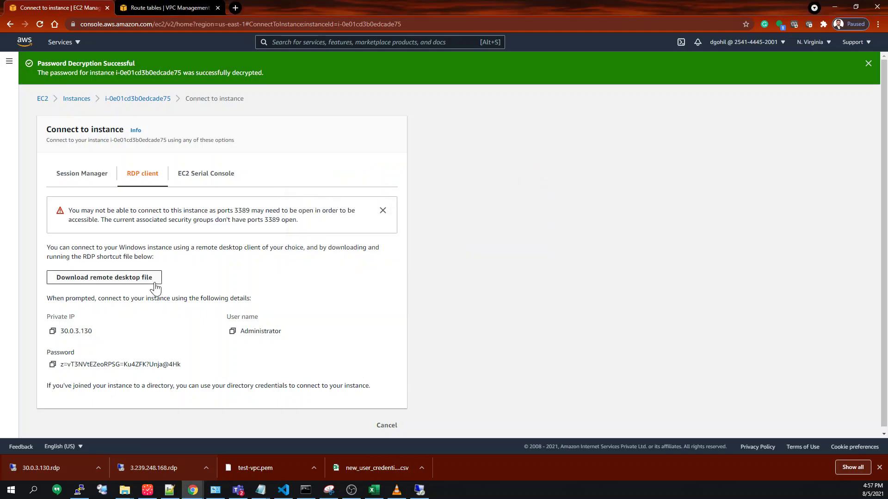
left_click(419, 491)
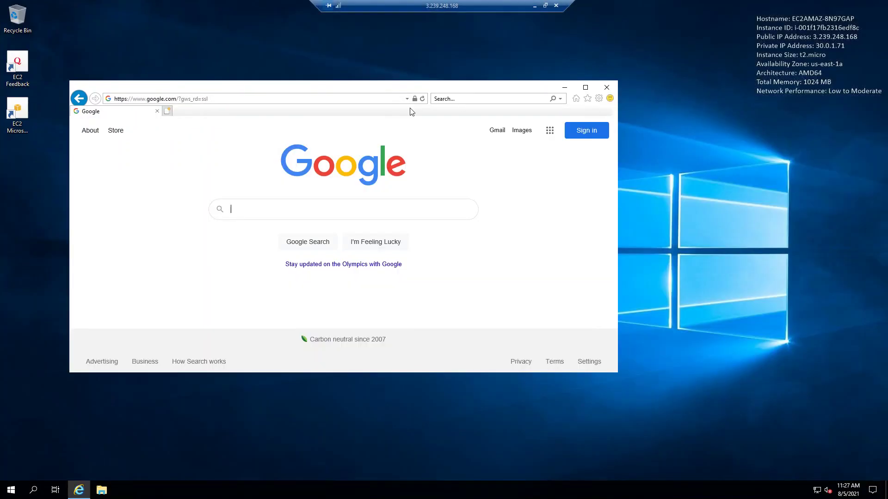
left_click(534, 5)
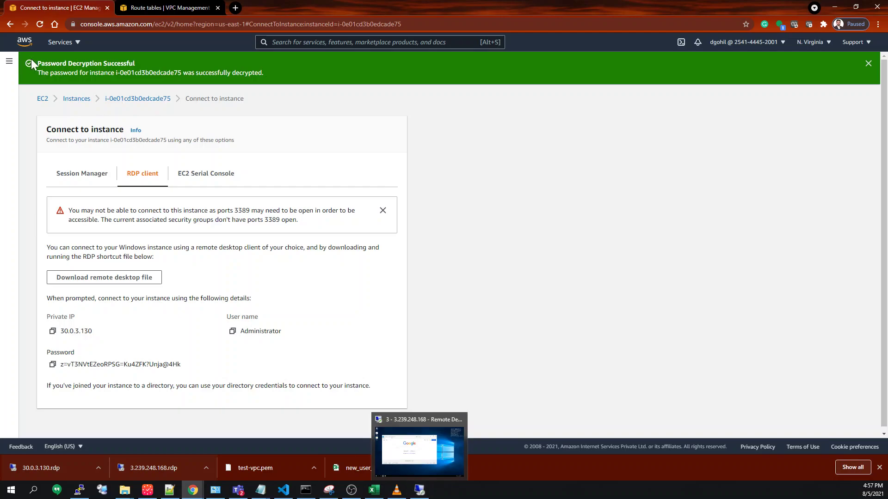
left_click(39, 100)
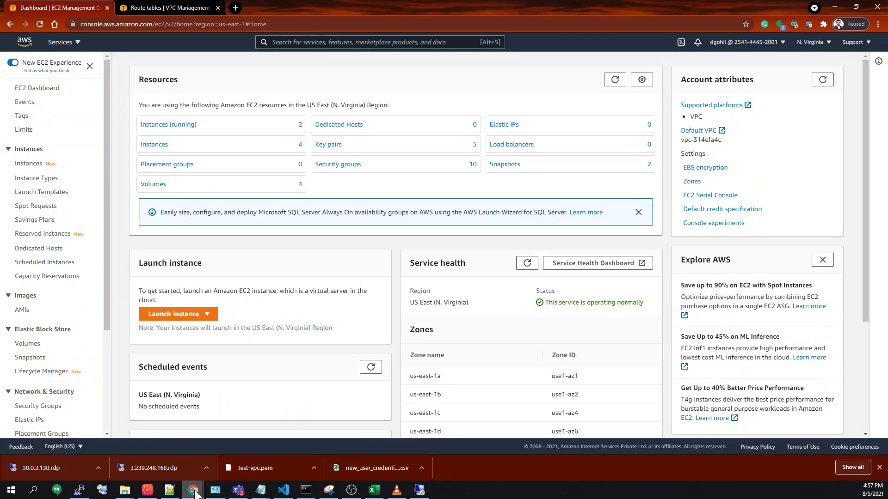
mouse_move(193, 490)
left_click(149, 452)
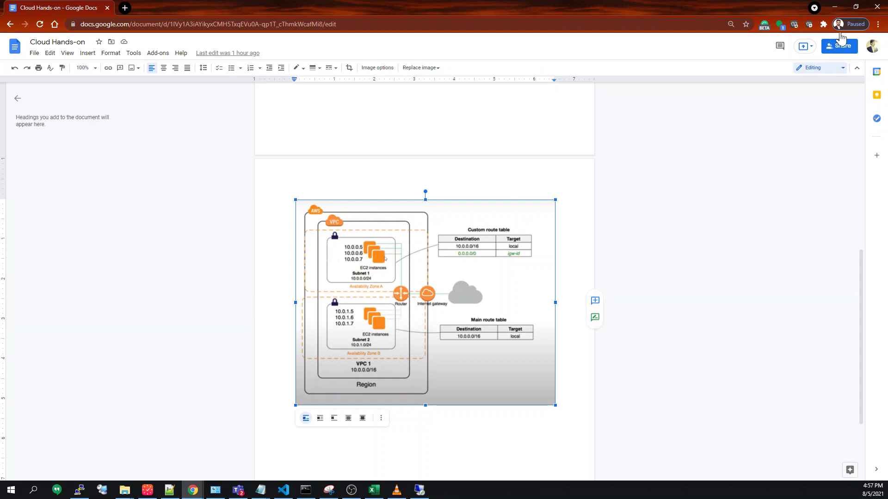
left_click(834, 6)
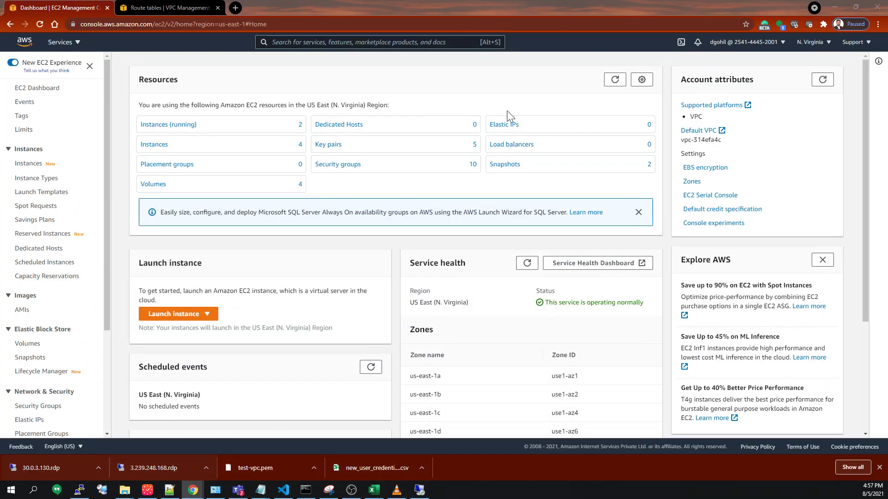
- Start the Remote Desktop client (mstsc) inside the public instance session, then minimize the session
left_click(420, 492)
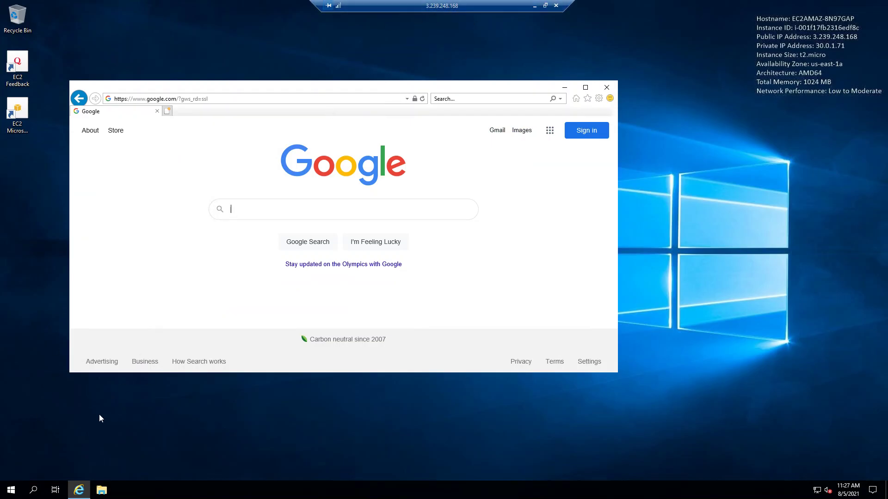
left_click(11, 492)
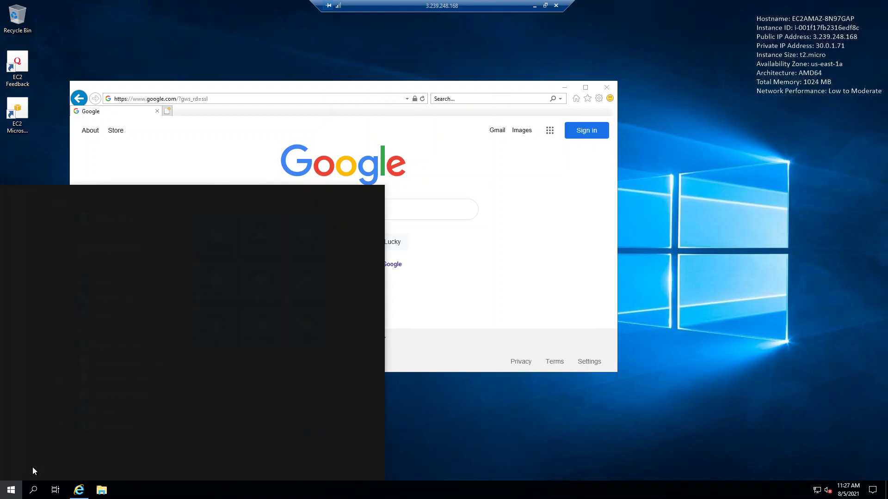
type("ms")
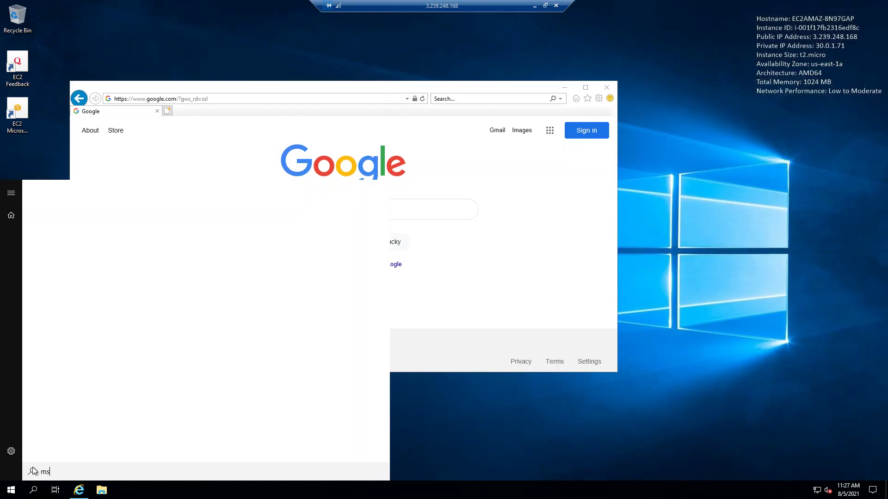
key("BackSpace")
key("BackSpace")
key("super+r")
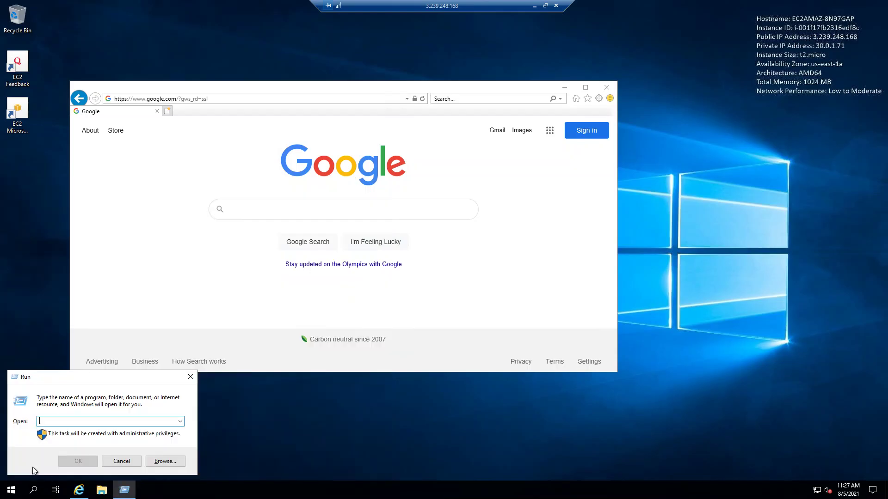
type("mstsc")
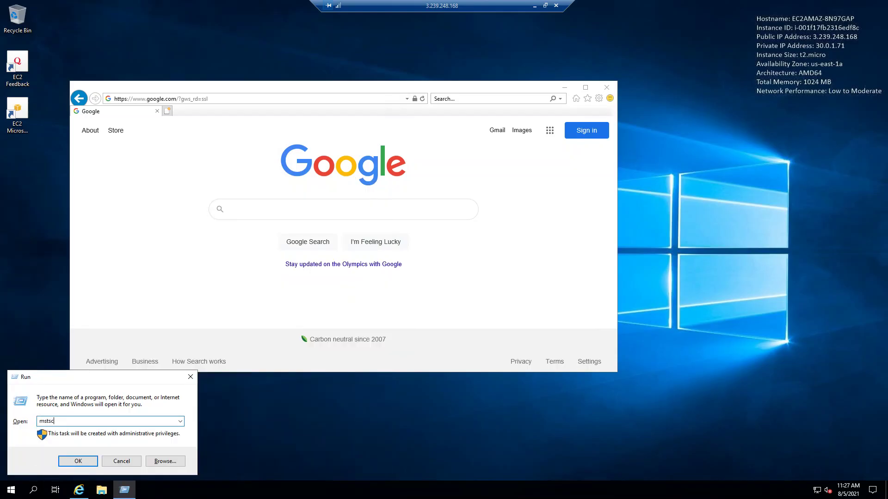
key("Return")
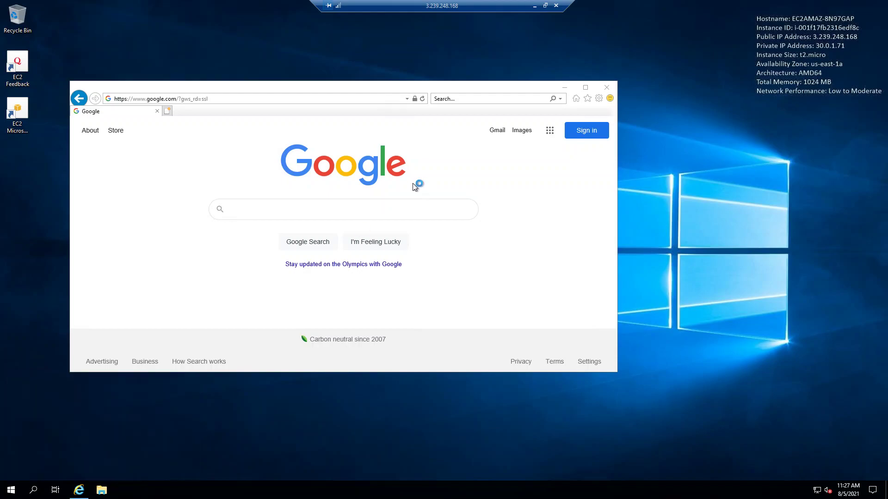
left_click(535, 6)
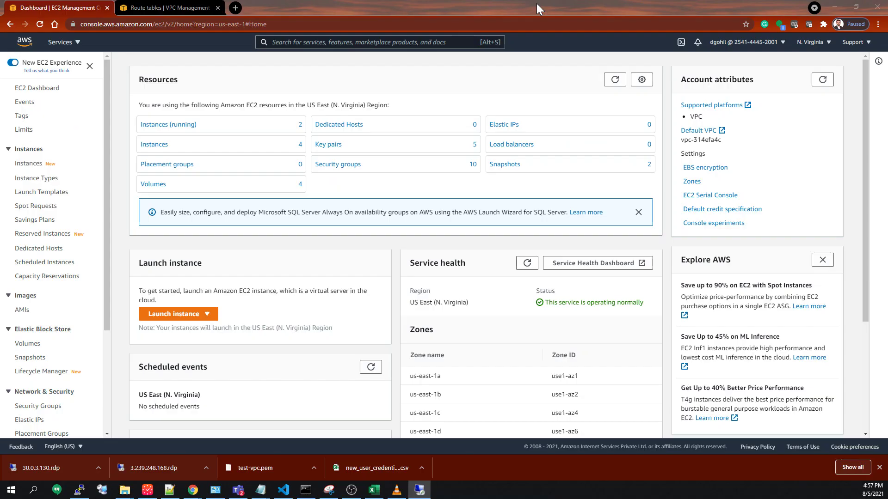
- Copy Private-test-vpc-1's private IPv4 address 30.0.3.130 and return to the remote session
left_click(169, 125)
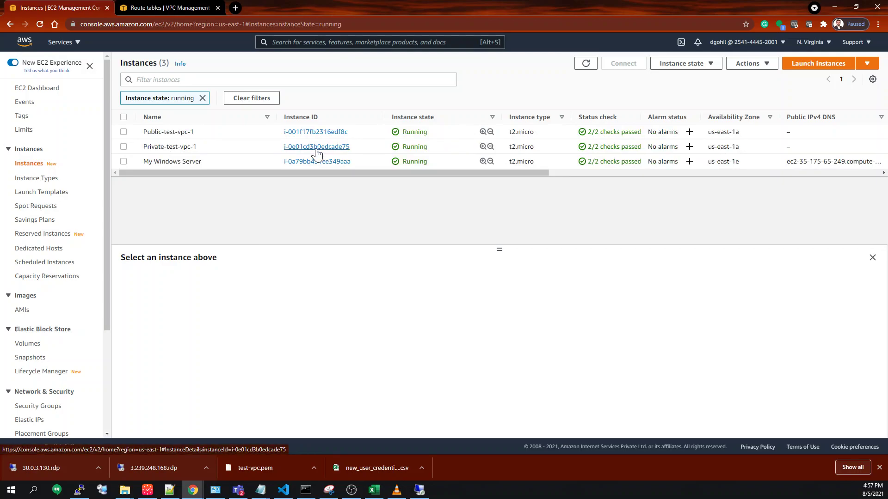
left_click(337, 148)
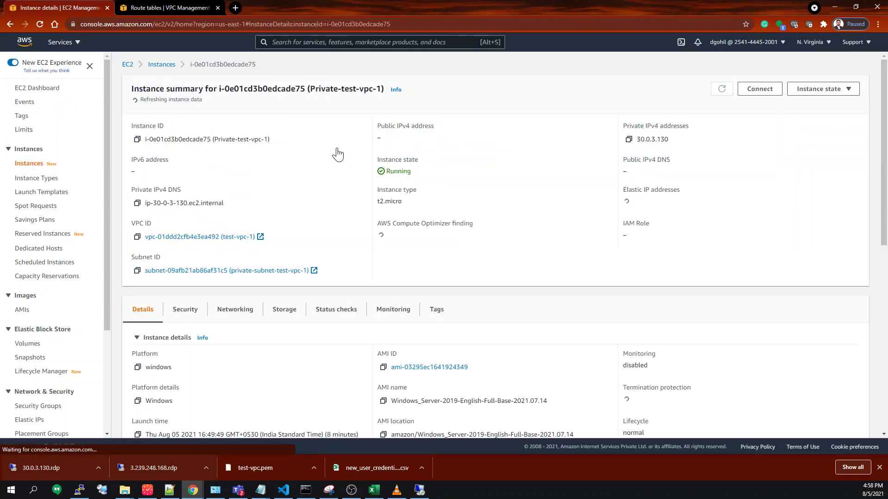
left_click(628, 137)
left_click(420, 490)
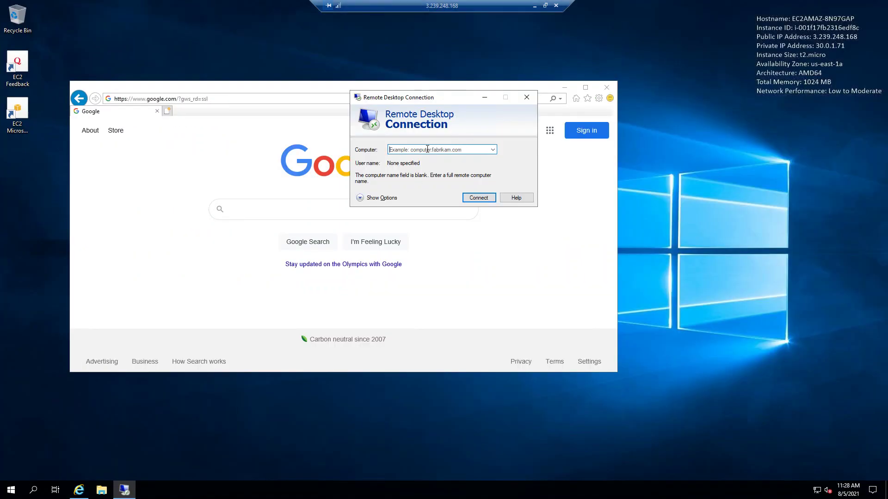
- Try connecting to 30.0.3.130 from the inner Remote Desktop client, which fails to connect
left_click(427, 149)
key("ctrl+v")
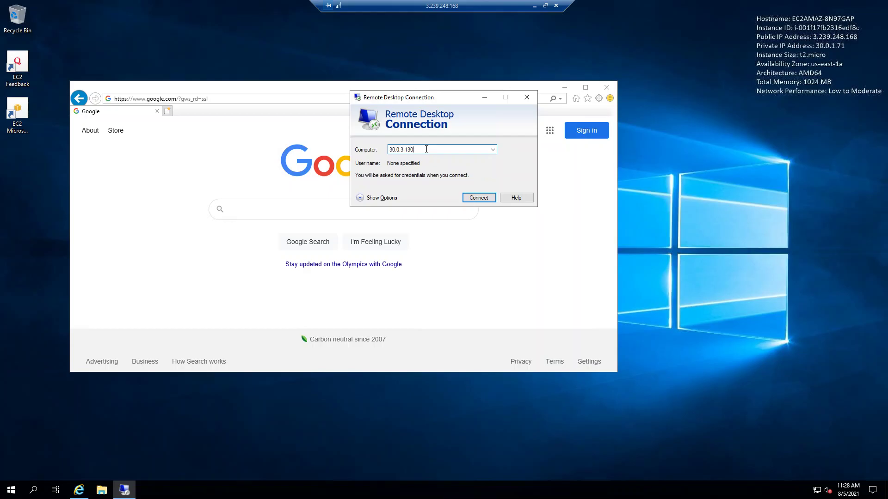
key("Return")
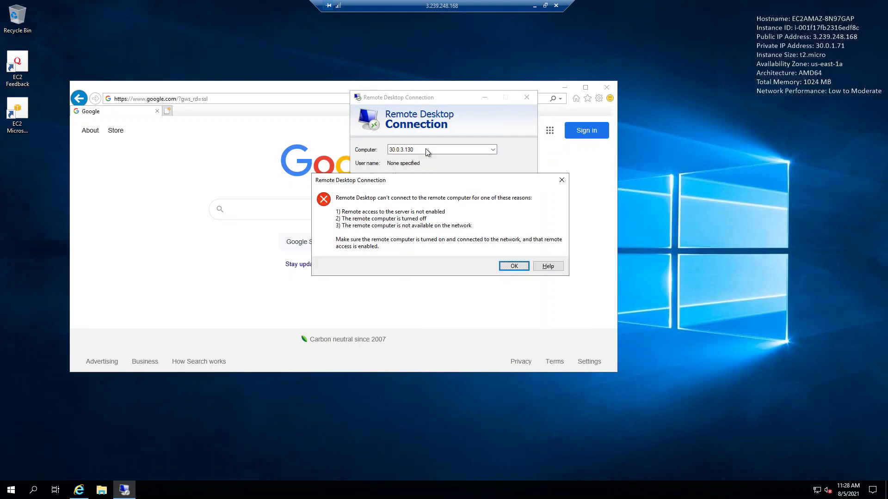
left_click(534, 5)
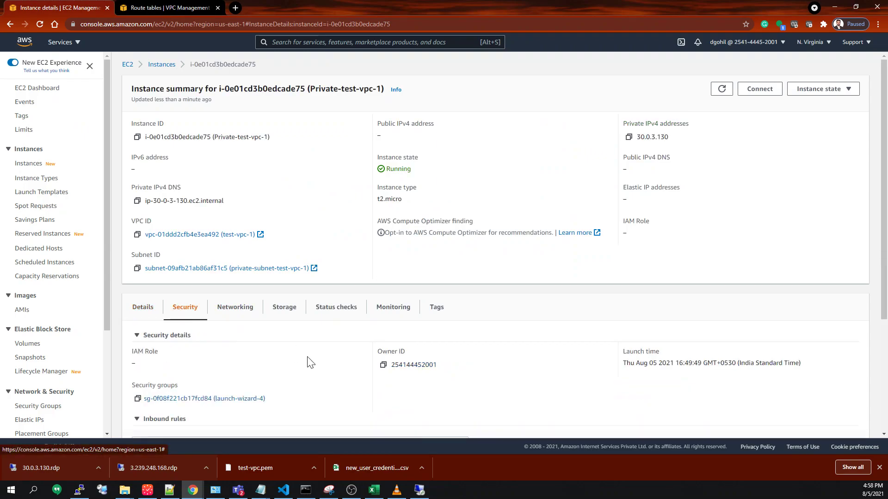
- Open launch-wizard-4 and inspect its empty inbound rules, discarding the trial rule rows
scroll(310, 362, "down", 3)
left_click(209, 260)
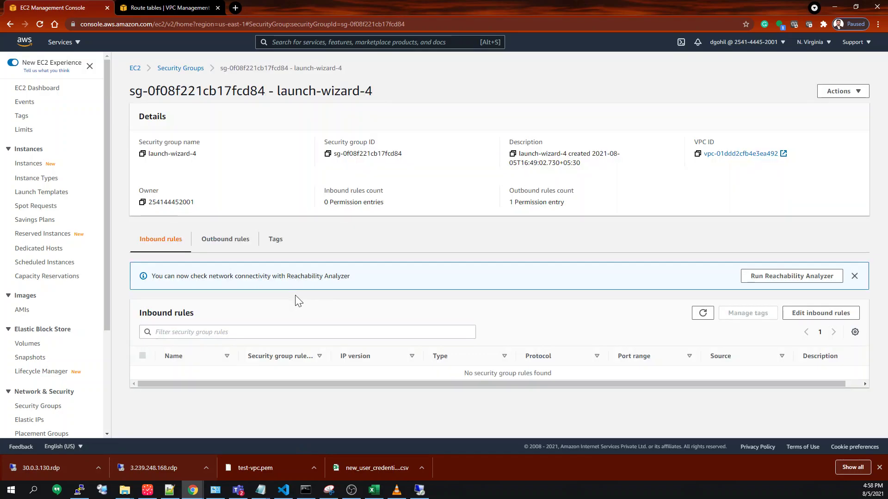
left_click(817, 315)
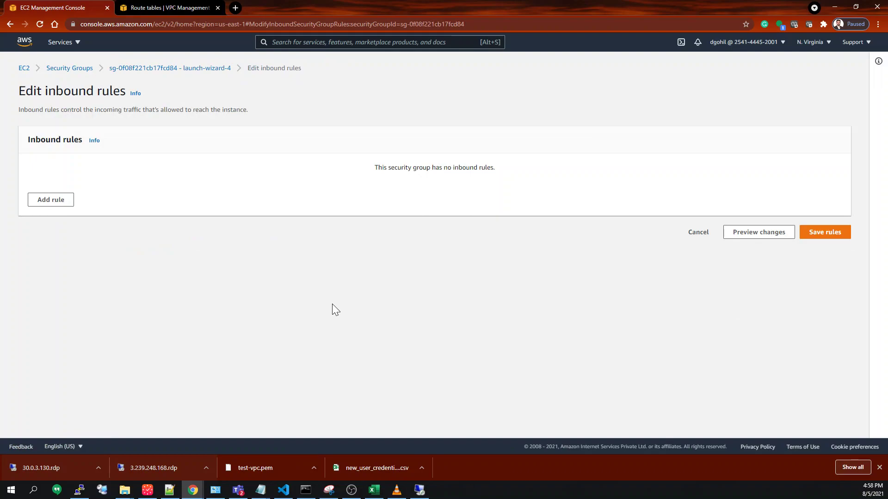
left_click(63, 200)
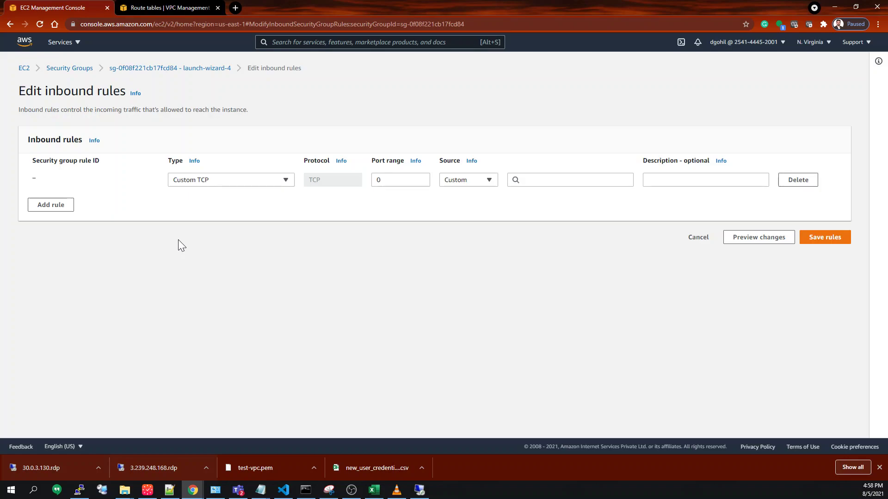
left_click(46, 204)
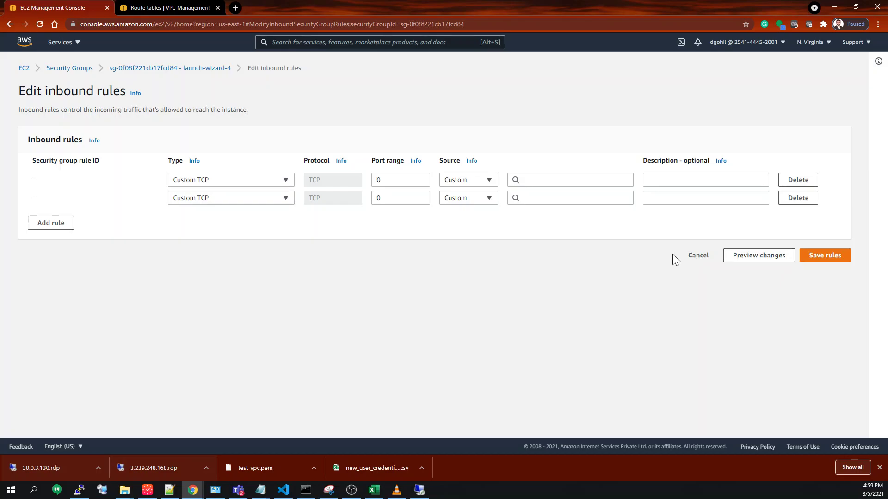
left_click(696, 255)
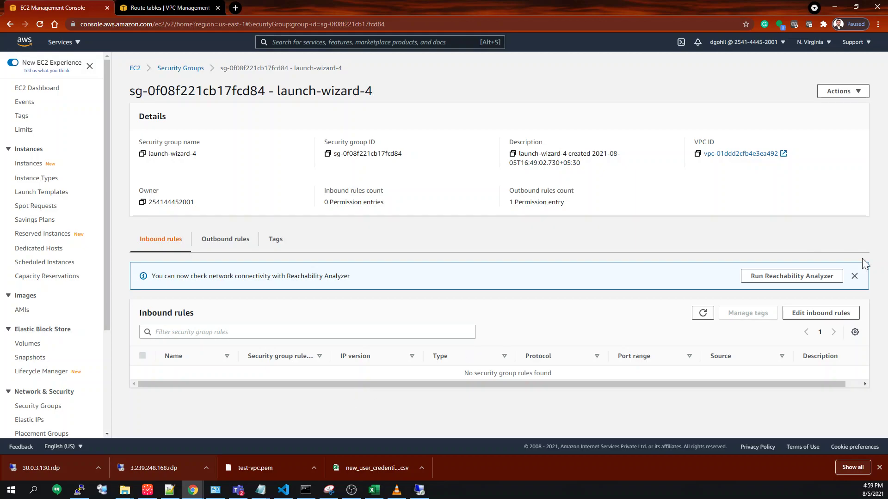
- Check launch-wizard-4's outbound rules, then open the Private-test-vpc-1 instance details
left_click(855, 276)
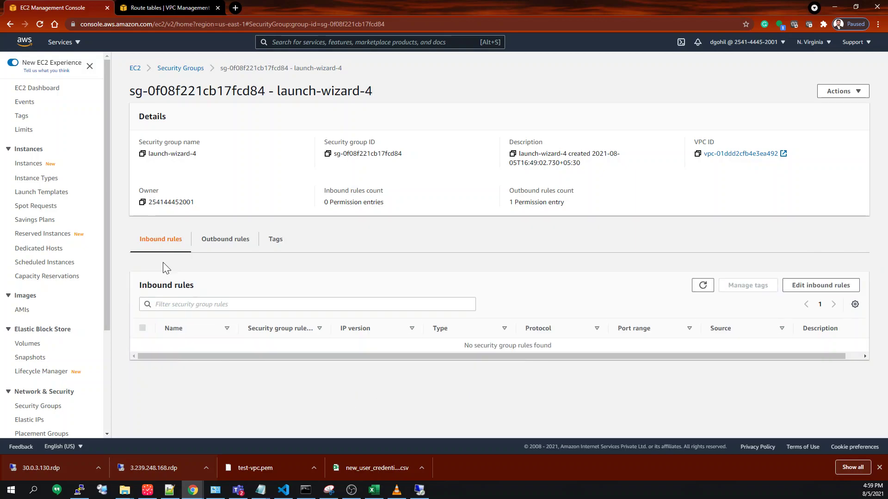
left_click(217, 247)
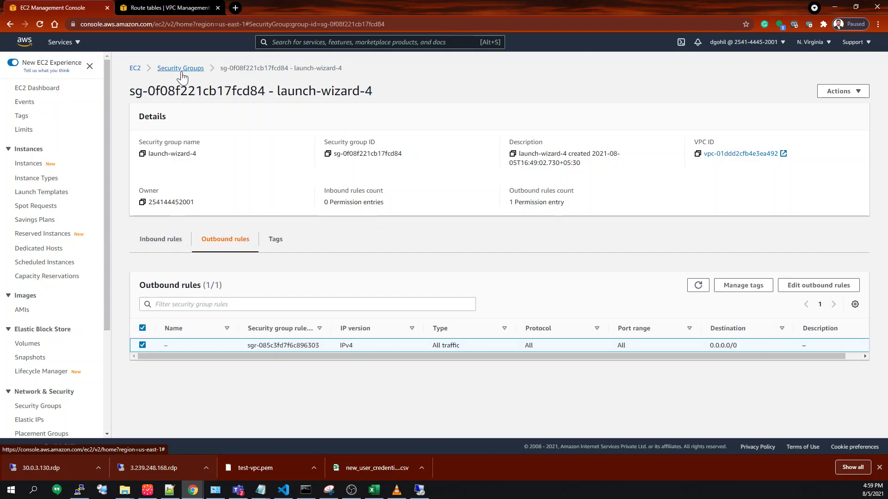
left_click(181, 70)
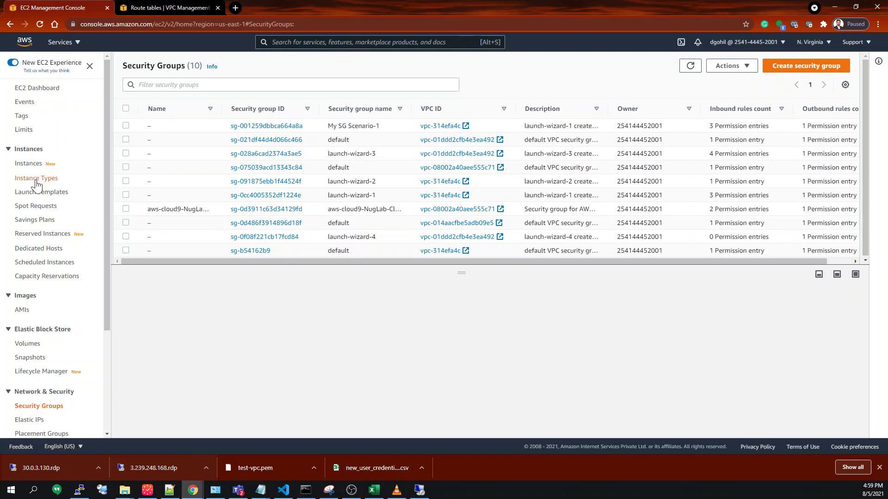
left_click(30, 165)
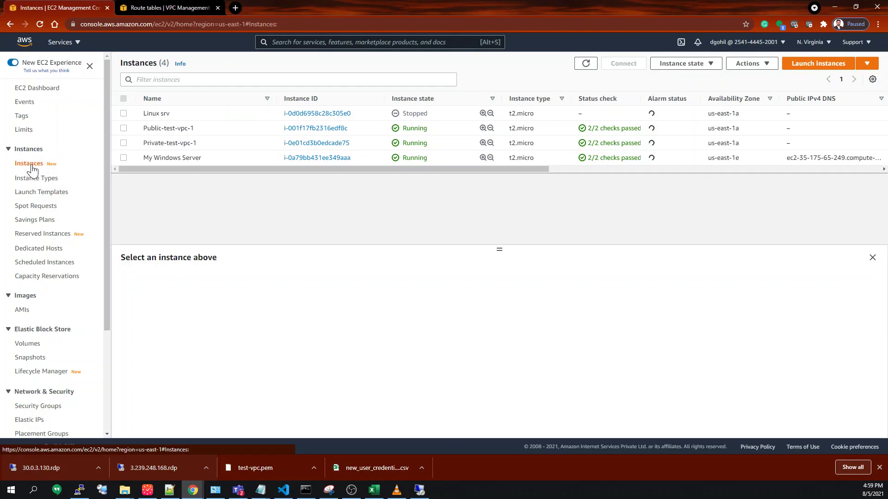
left_click(324, 148)
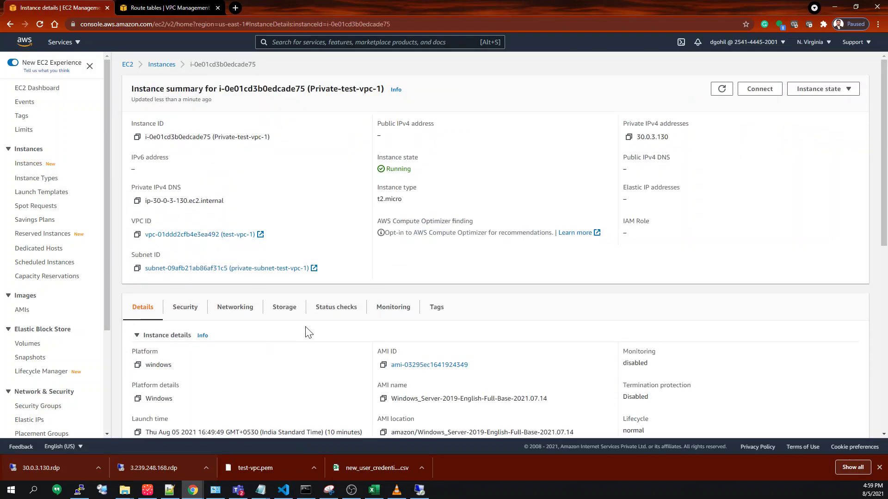
scroll(306, 338, "down", 1)
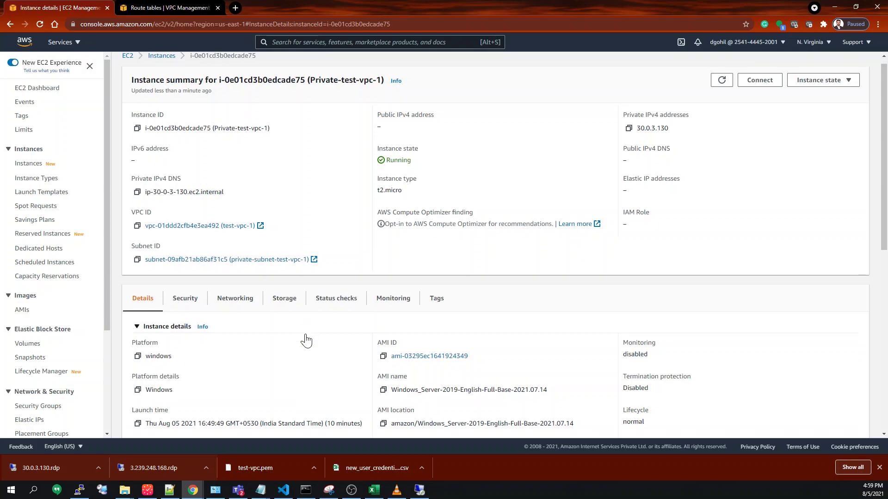
scroll(306, 341, "down", 8)
scroll(306, 341, "up", 4)
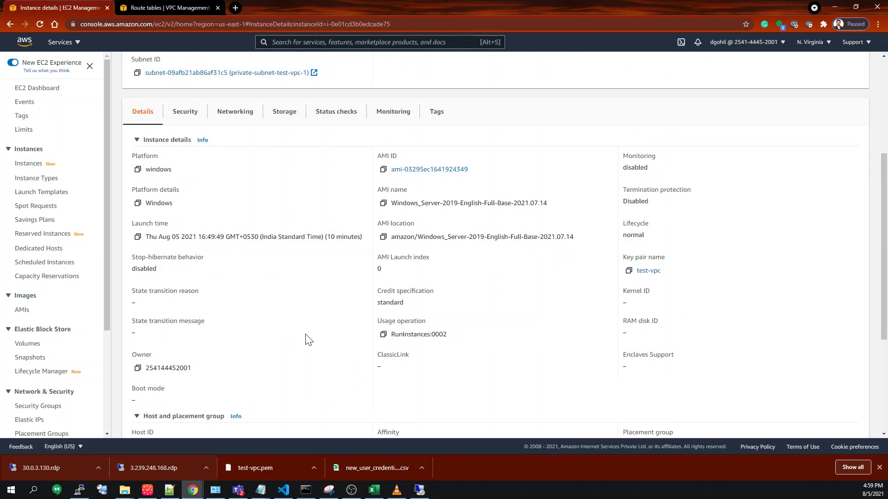
scroll(306, 340, "up", 4)
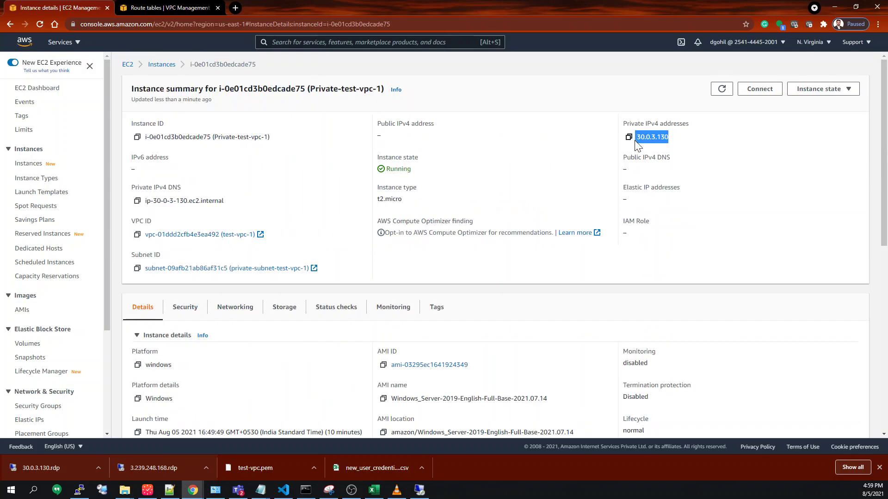
- From the instance's Security tab, open launch-wizard-4 and add a new inbound rule row
left_click(182, 311)
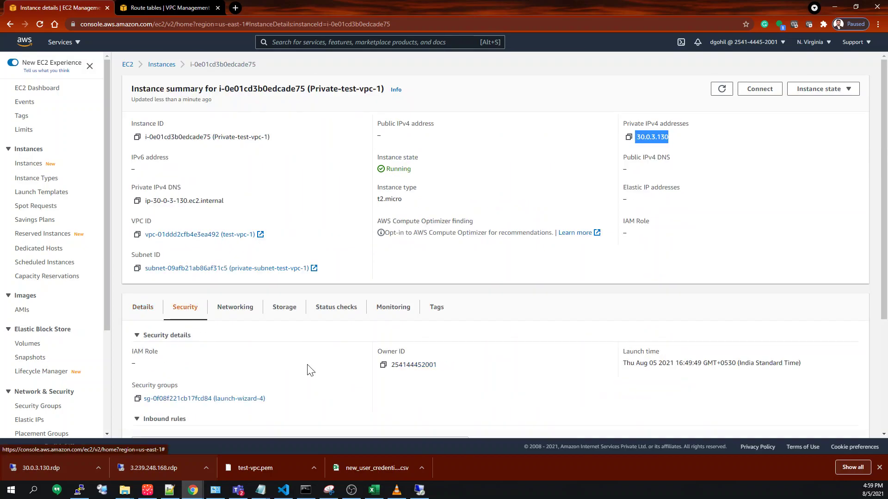
scroll(307, 370, "down", 3)
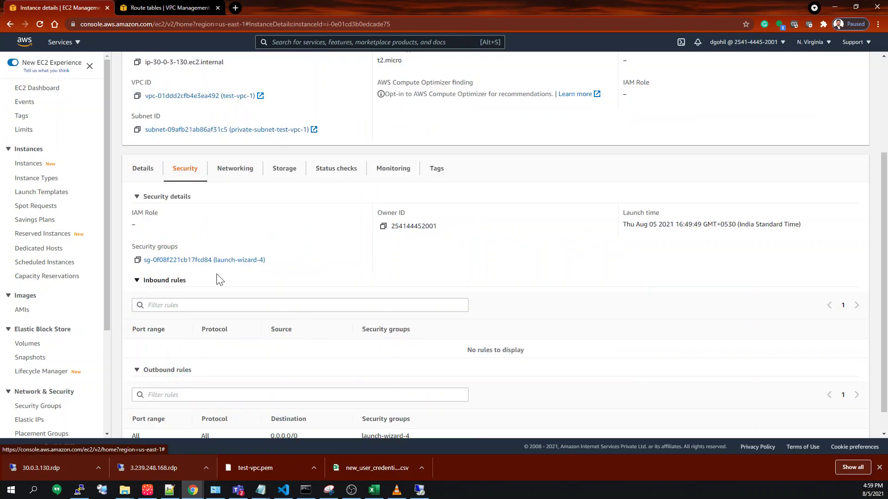
scroll(219, 280, "down", 1)
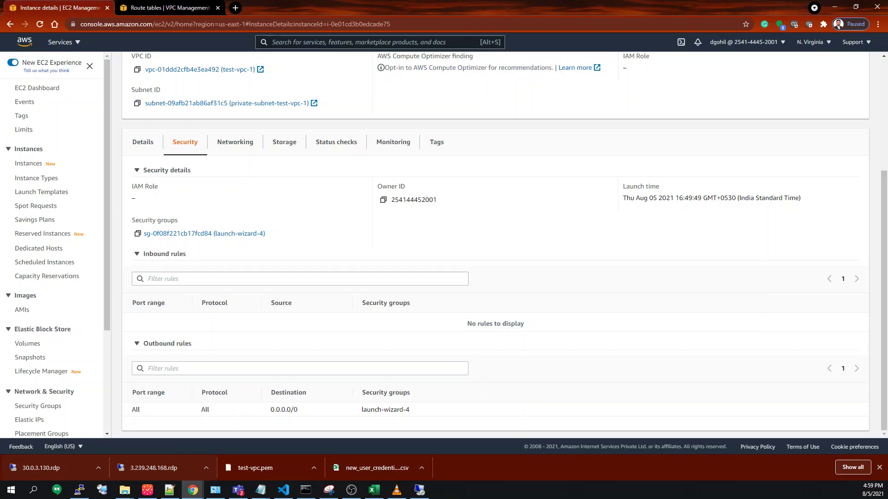
left_click(193, 238)
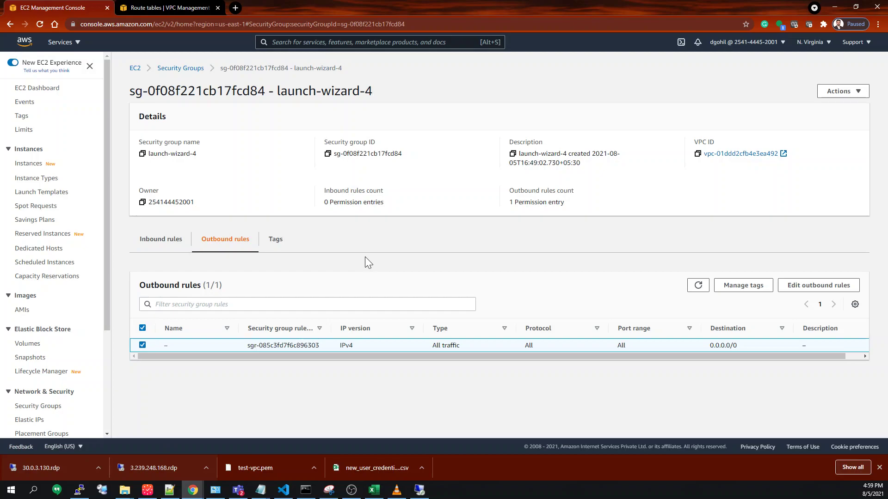
left_click(161, 239)
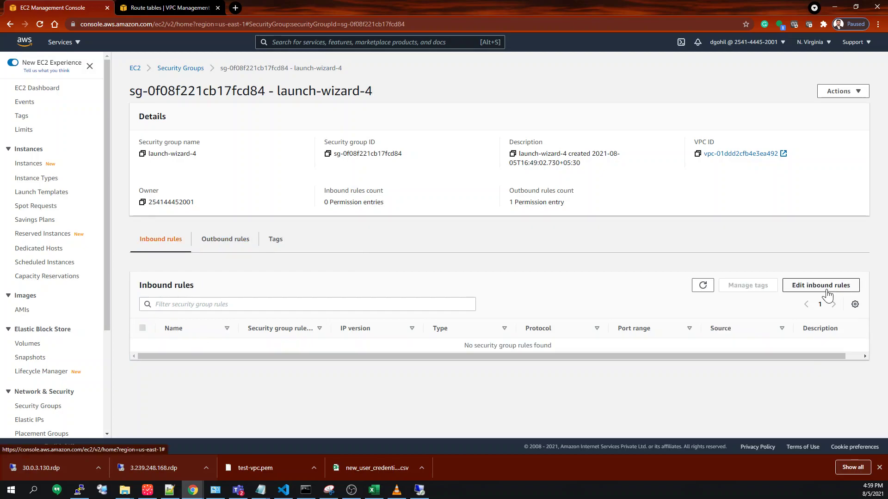
left_click(826, 290)
left_click(50, 199)
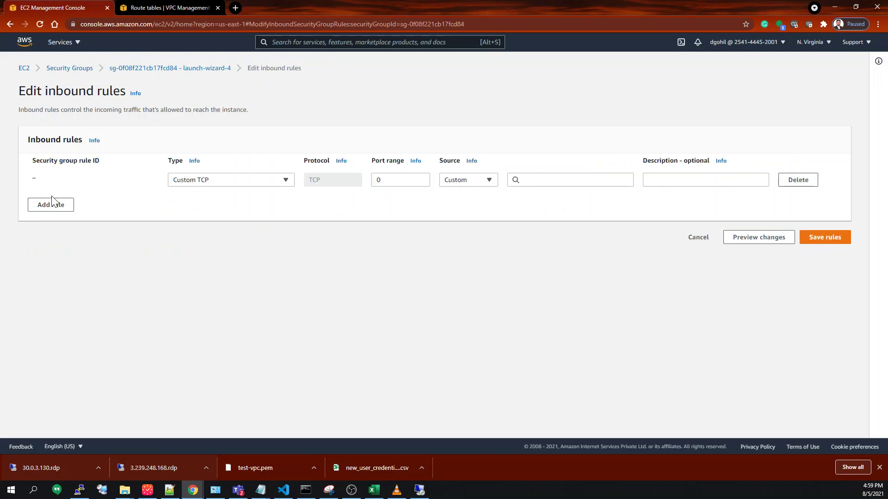
- Make the new rule type RDP with custom source 30.0.0.0/16 and save the rules
left_click(206, 180)
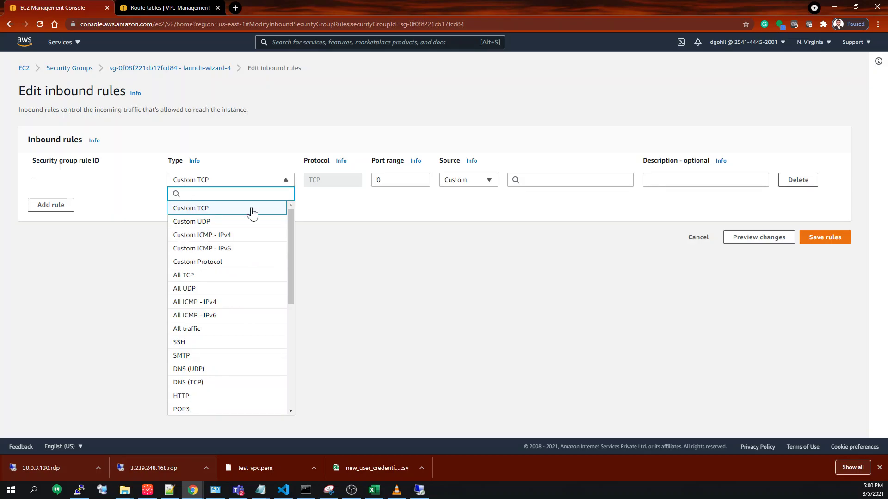
type("rd")
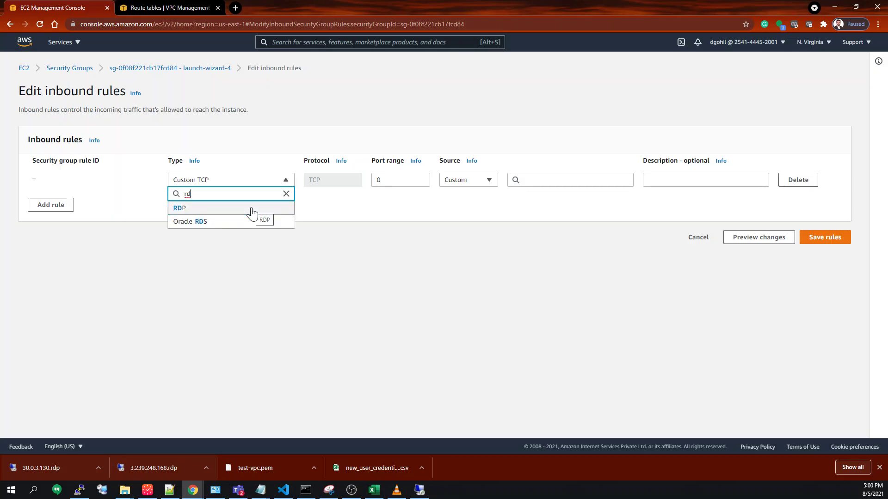
left_click(252, 209)
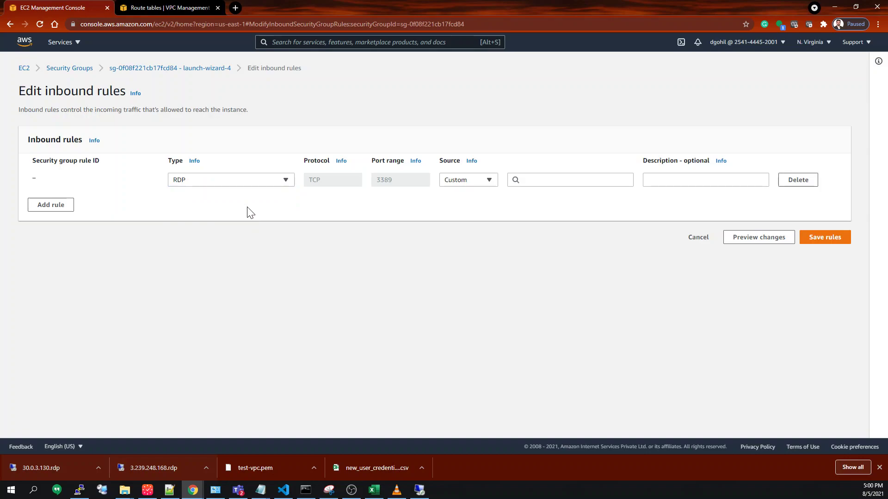
left_click(491, 182)
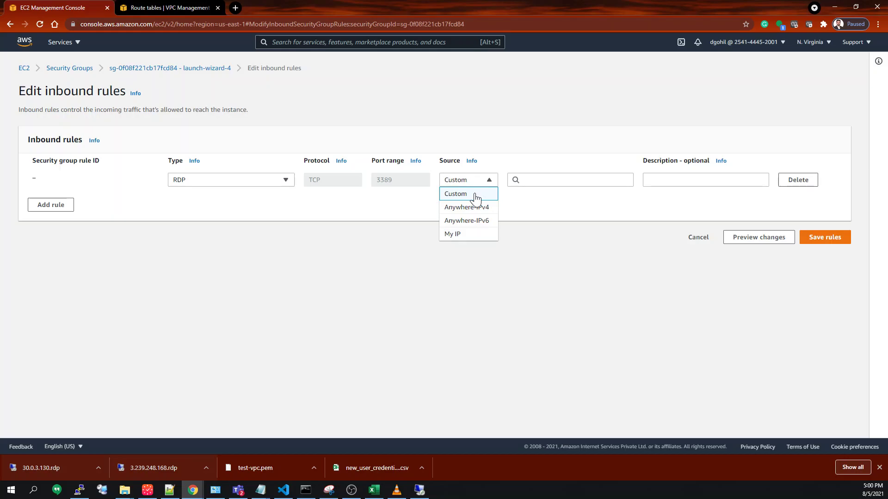
left_click(477, 207)
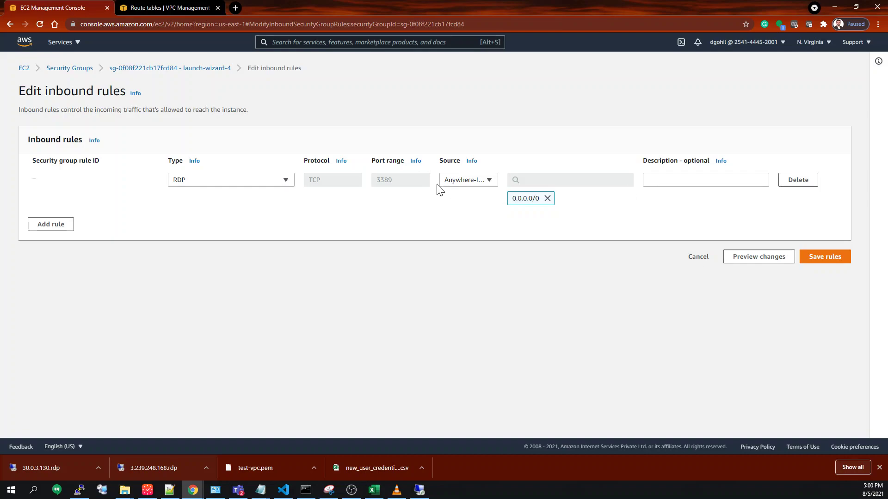
left_click(465, 181)
left_click(471, 193)
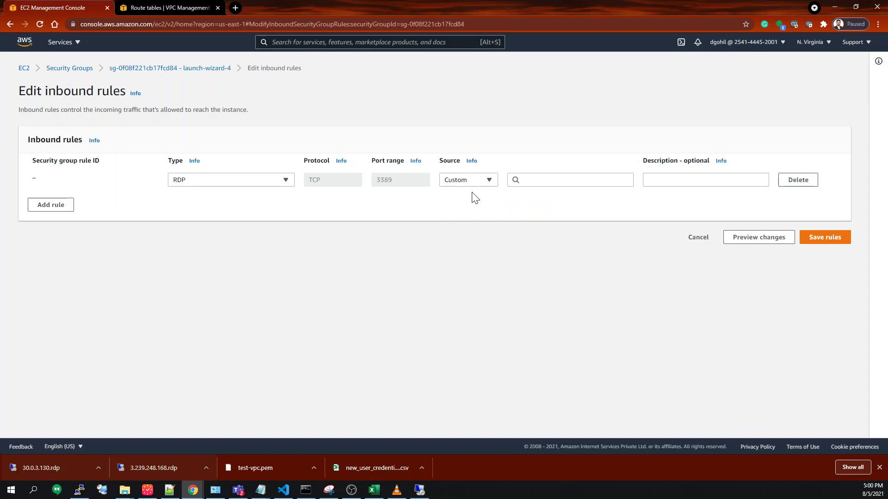
left_click(554, 180)
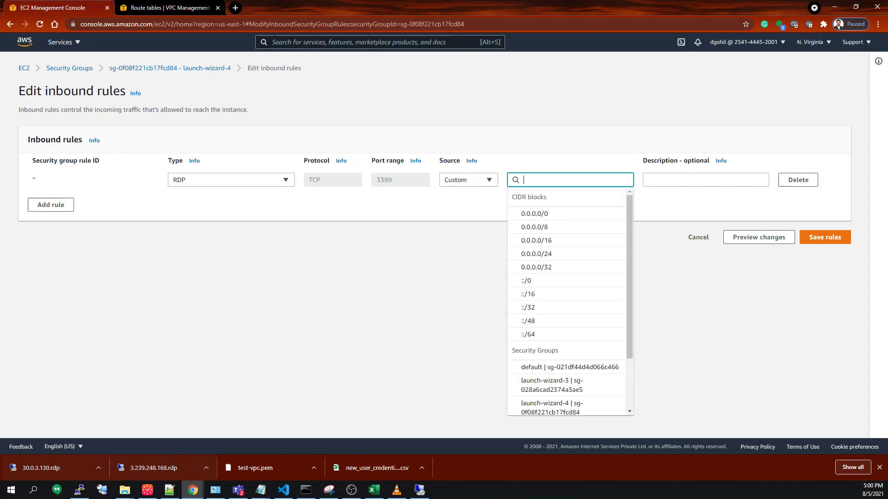
type("30.0.0")
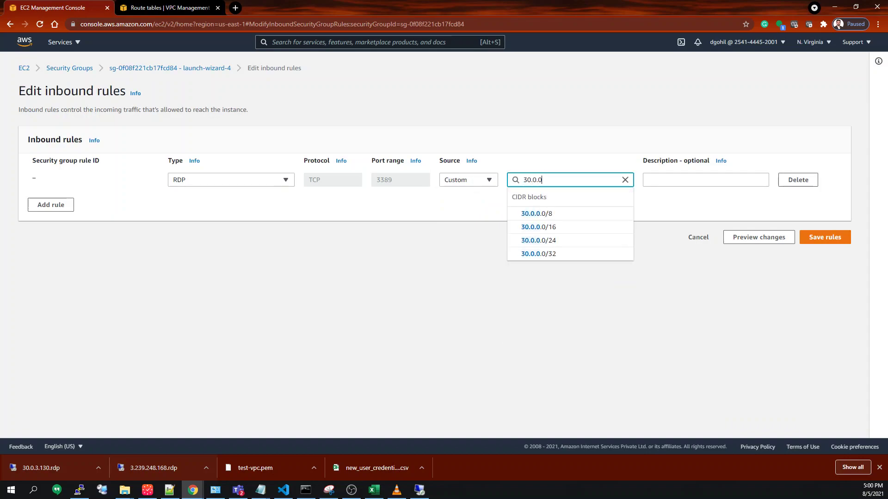
type(".")
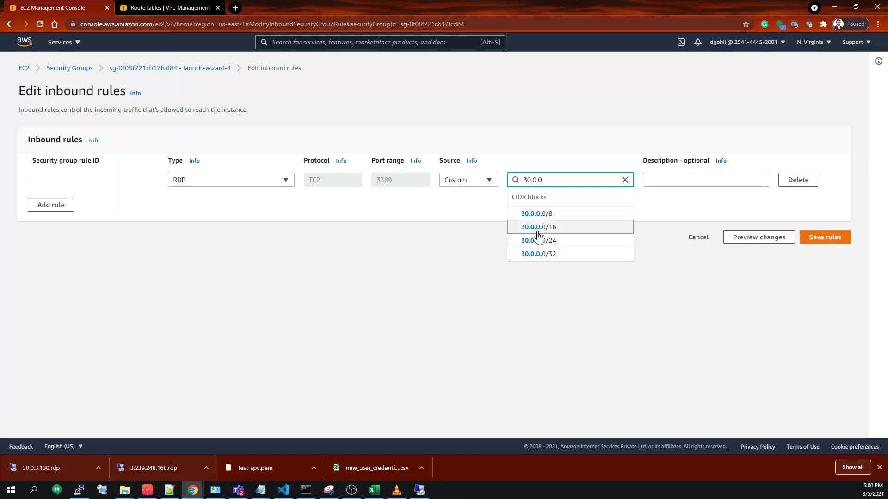
left_click(538, 231)
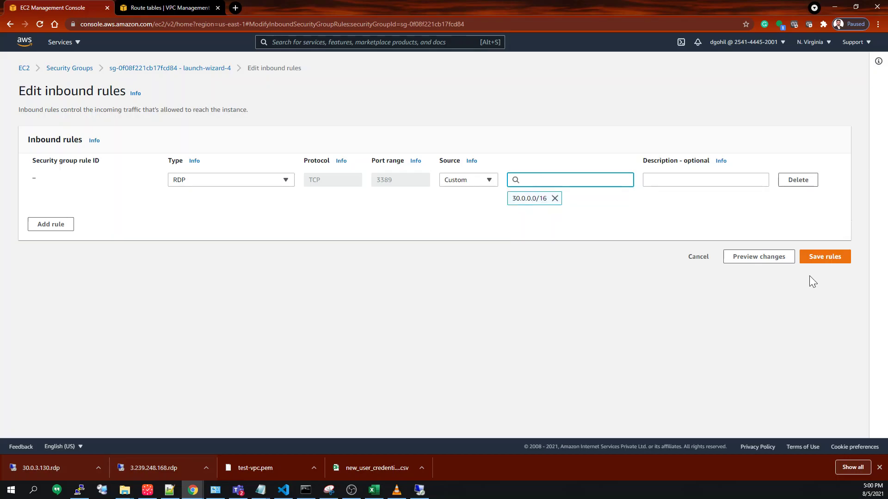
left_click(824, 257)
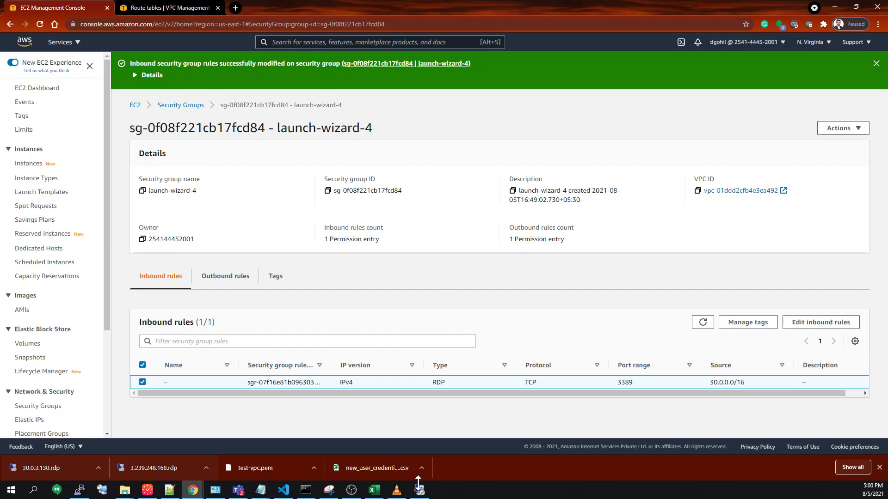
- Retry the connection to 30.0.3.130 and enter 'administrator' as the user name
left_click(419, 490)
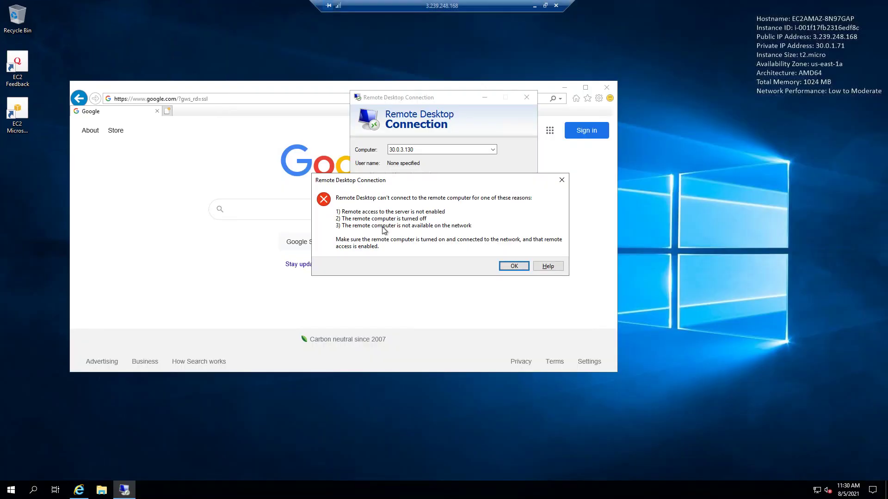
key("Return")
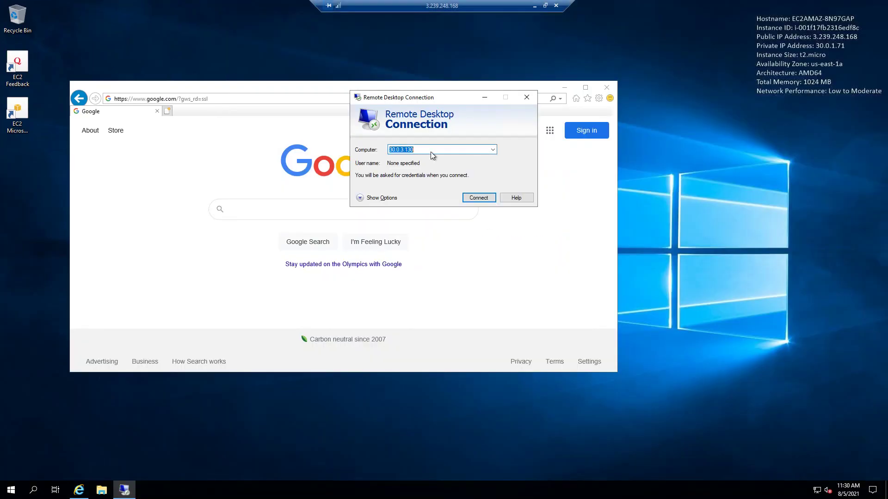
key("Return")
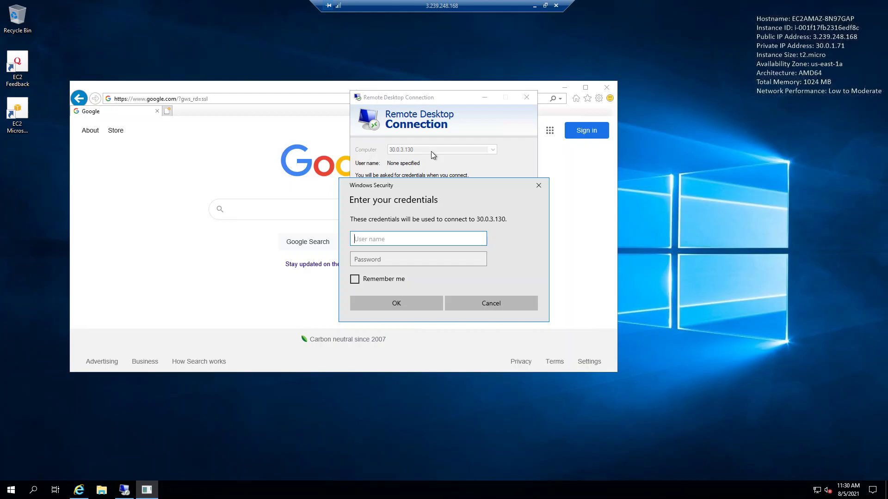
type("adm")
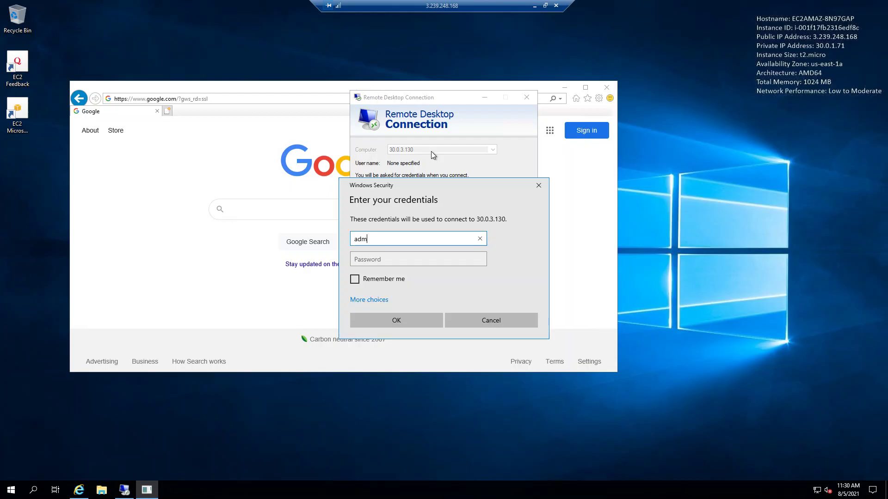
type("inistrator")
key("Tab")
left_click(535, 5)
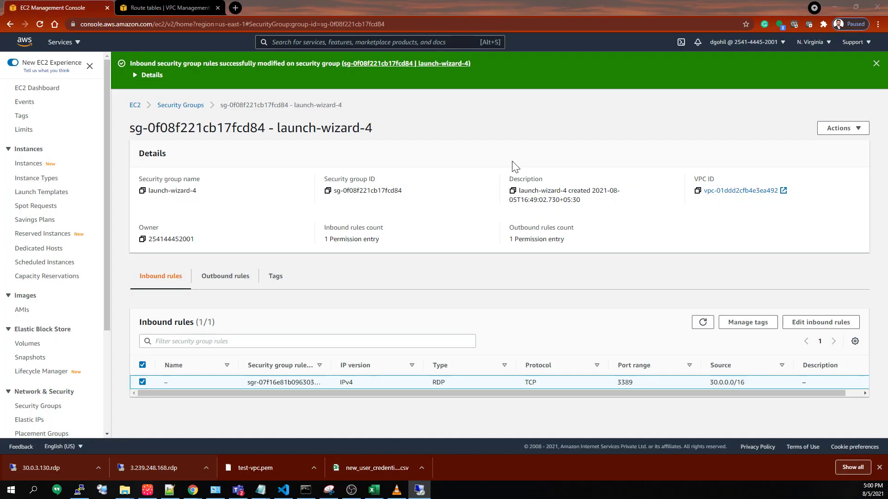
- Copy the stored password from cell J4 in the Excel workbook, then switch back
key("alt+Tab")
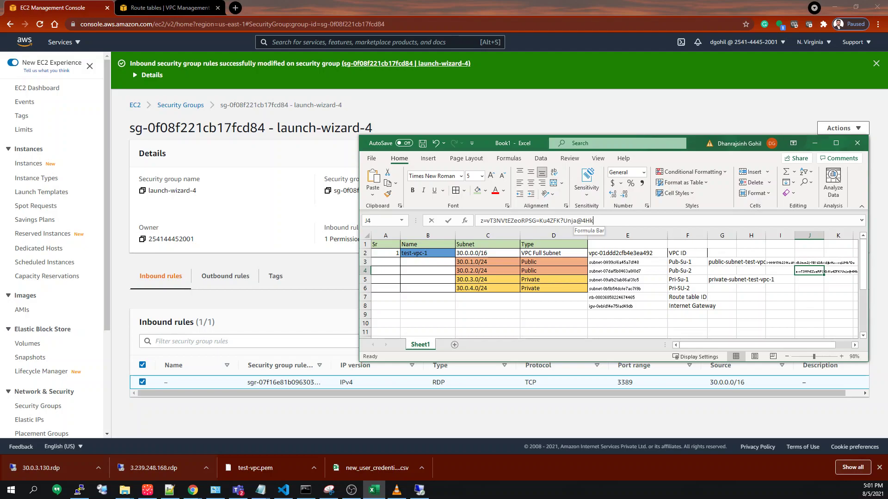
triple_click(578, 221)
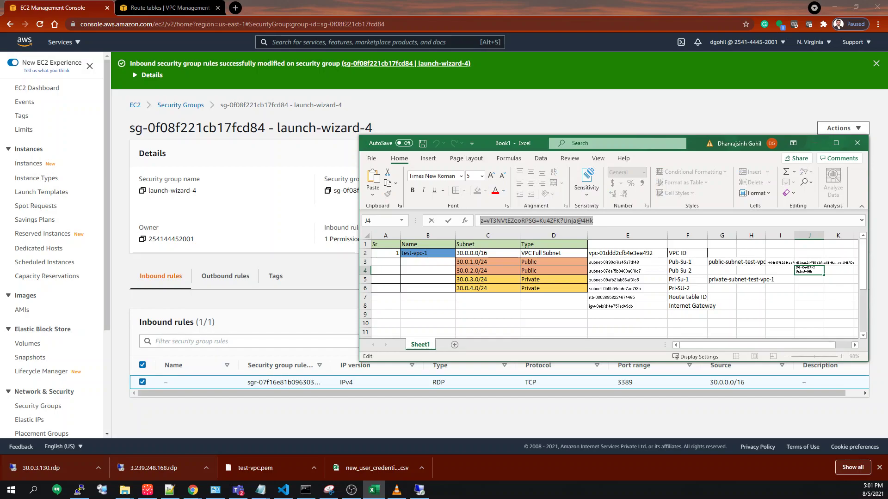
key("alt+Tab")
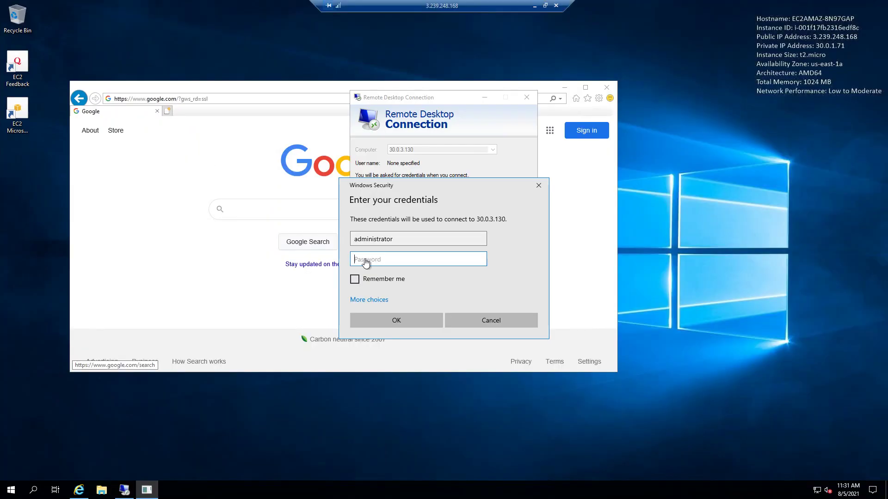
- Sign in to 30.0.3.130 with the copied password, accept the certificate, and maximize the outer session
key("ctrl+v")
left_click(397, 321)
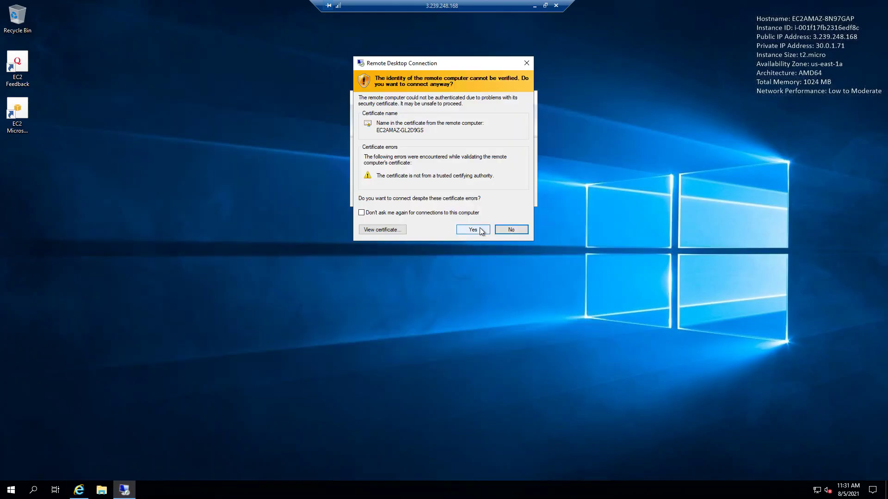
left_click(479, 227)
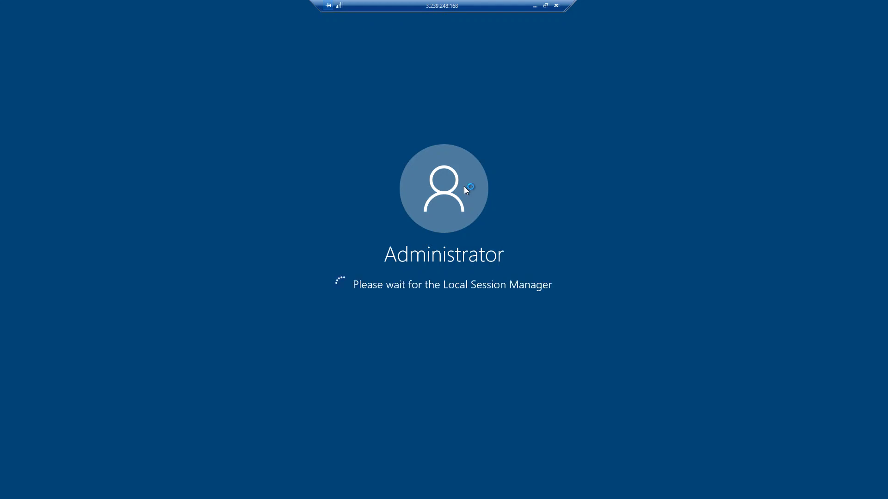
left_click(545, 5)
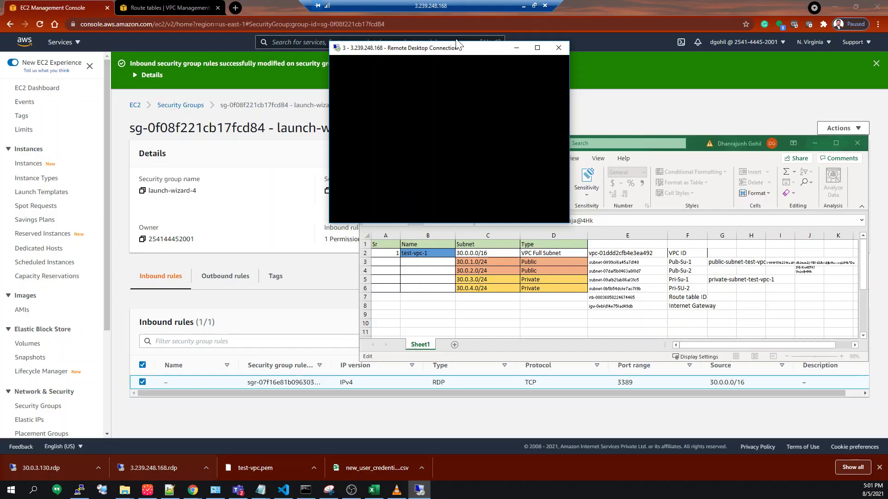
double_click(516, 44)
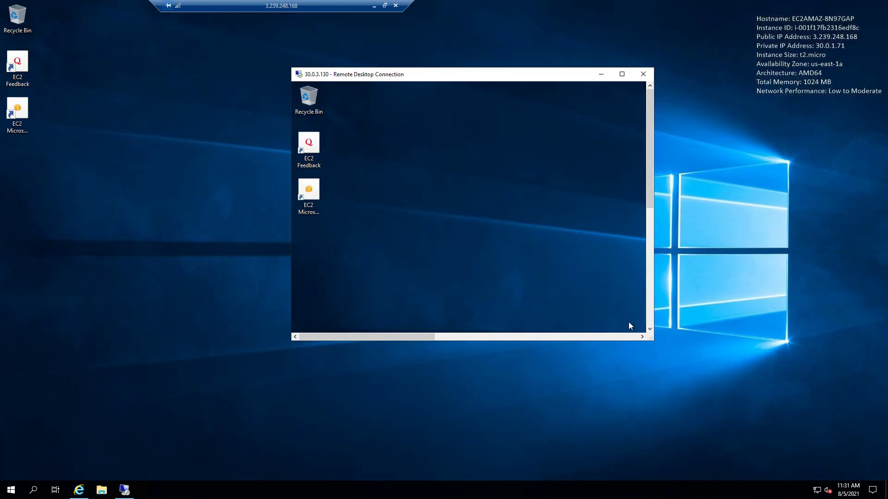
- Maximize the 30.0.3.130 session and decline making the private instance discoverable on the network
left_click_drag(648, 207, 648, 282)
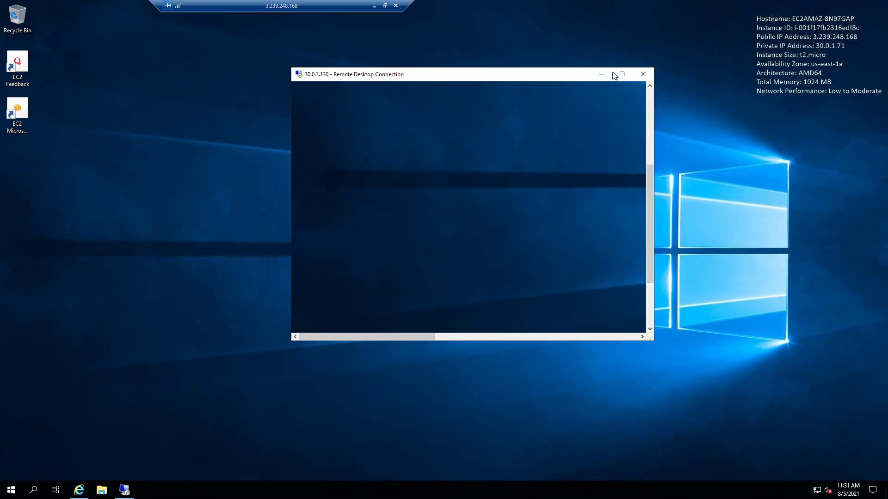
left_click(620, 74)
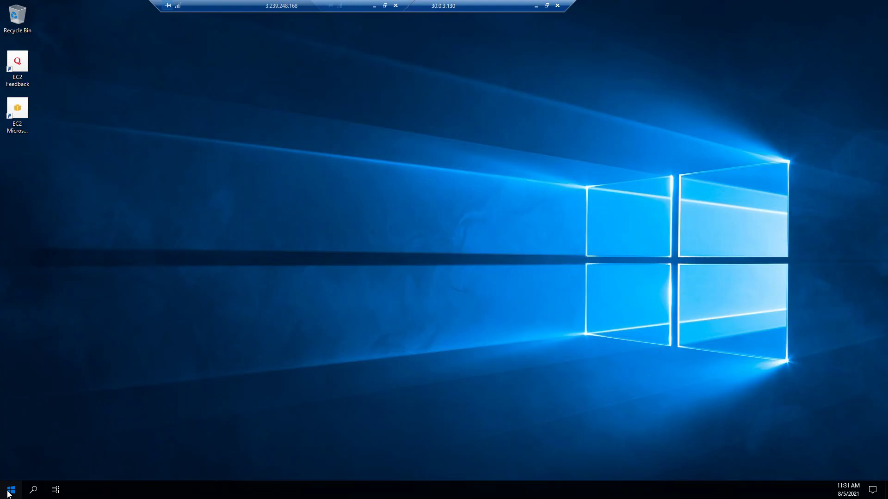
left_click(8, 493)
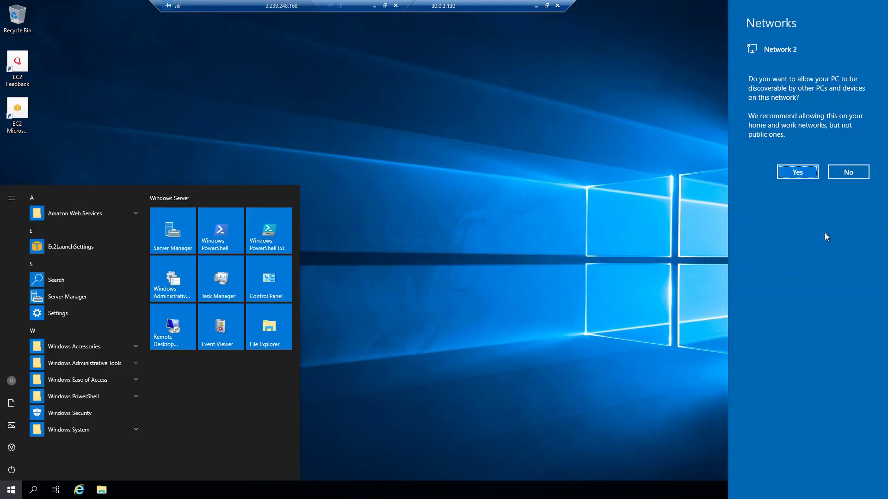
left_click(848, 172)
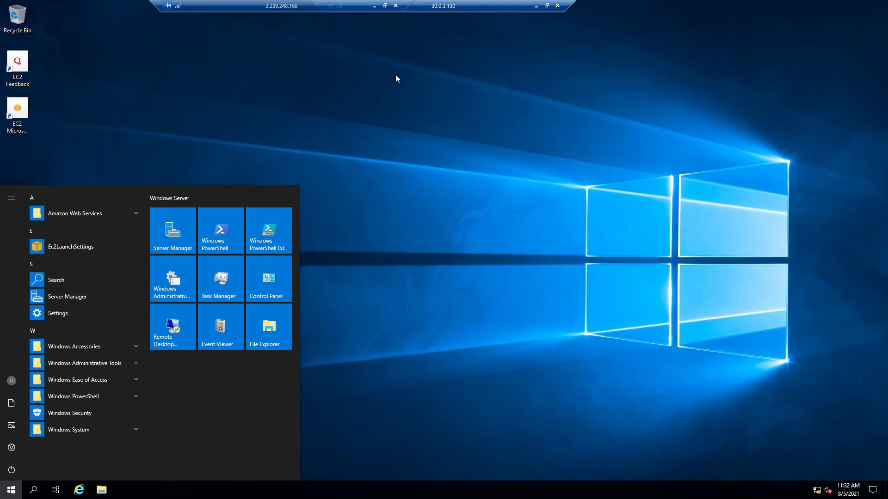
- Reposition the 30.0.3.130 window so the private instance's desktop fills the entire screen
key("ctrl+alt+Break")
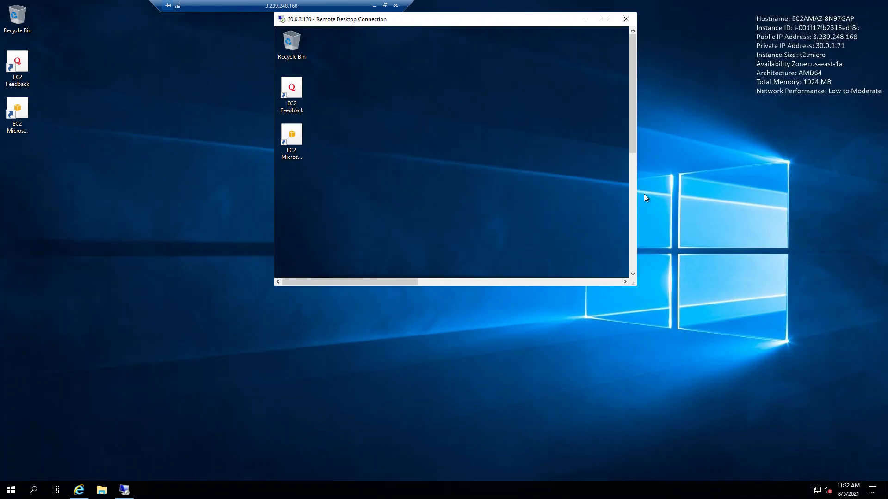
left_click(632, 266)
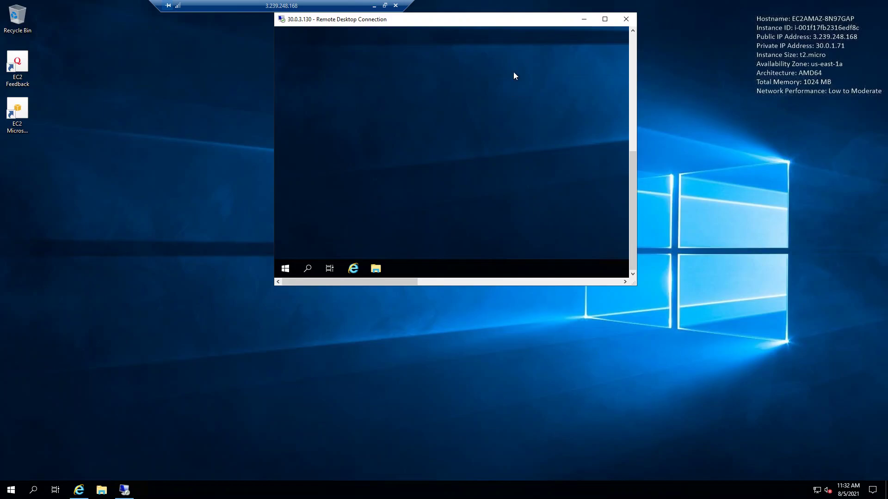
left_click_drag(513, 19, 507, 62)
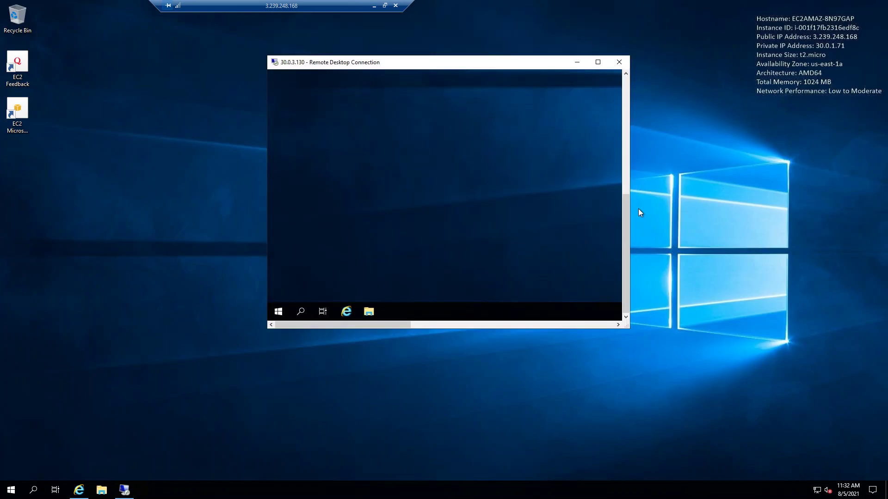
left_click(624, 119)
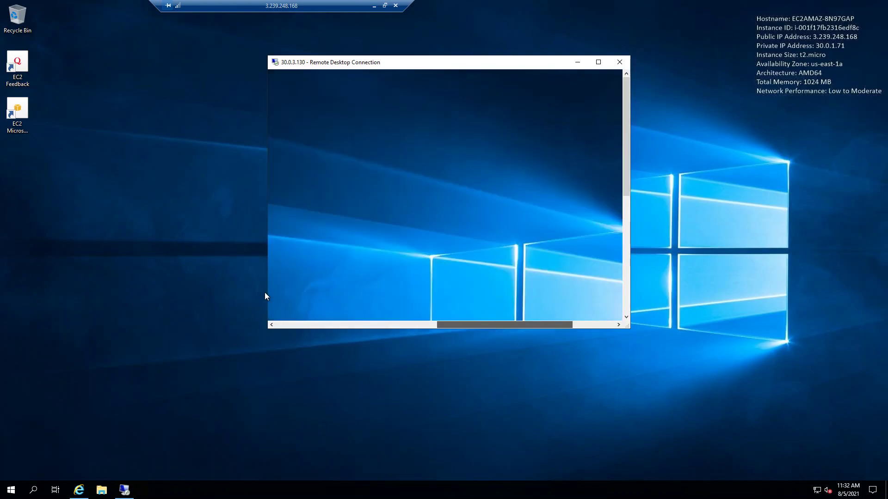
double_click(573, 69)
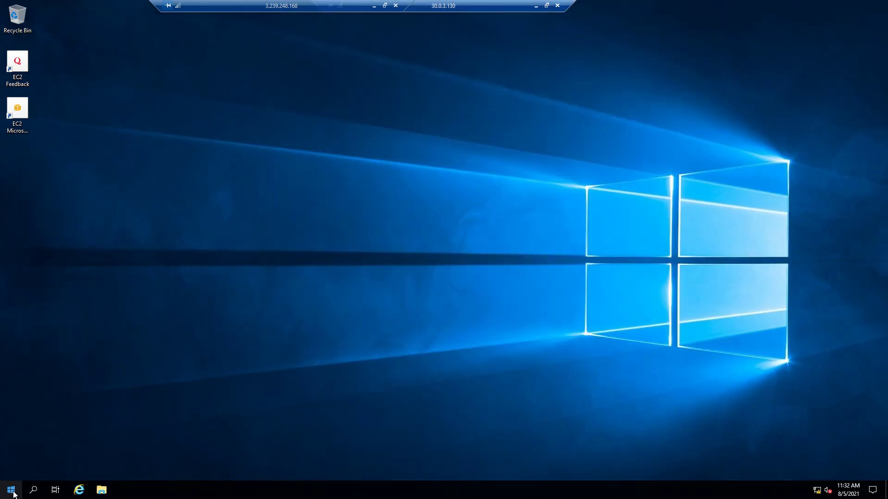
- Open Command Prompt via cmd and run ipconfig, noting the default gateway 30.0.3.1
left_click(12, 492)
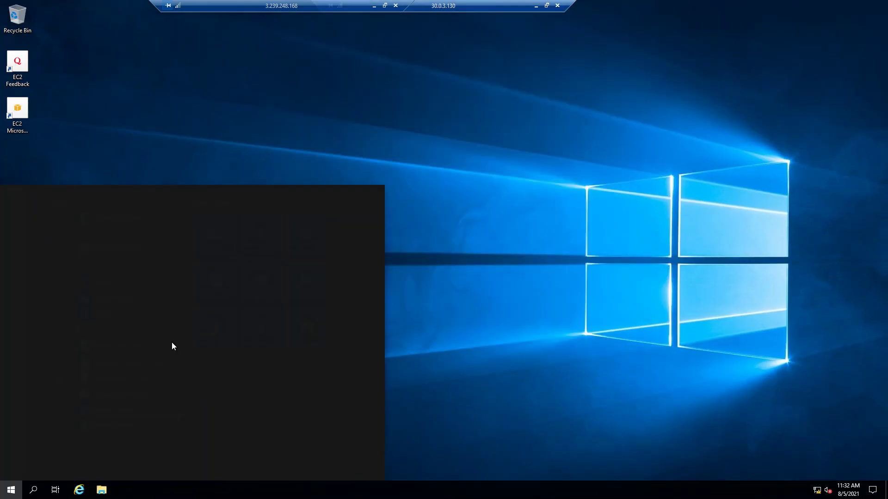
type("cmd")
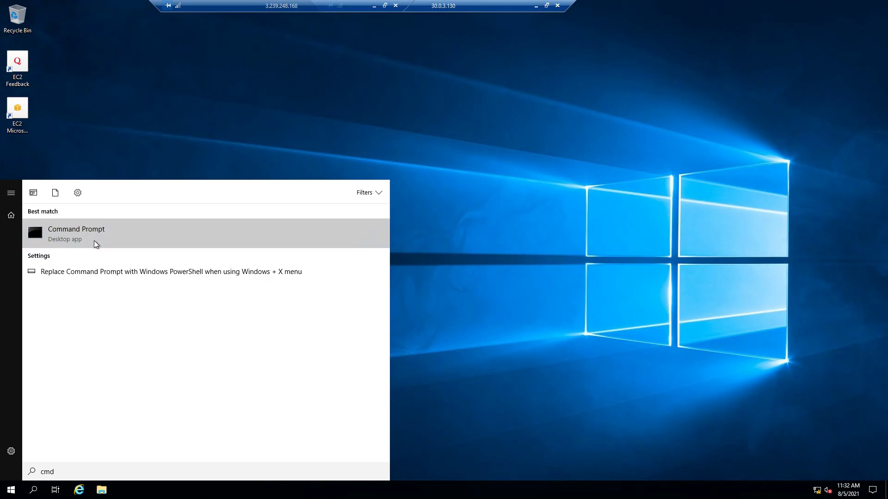
left_click(94, 241)
type("ipconfig")
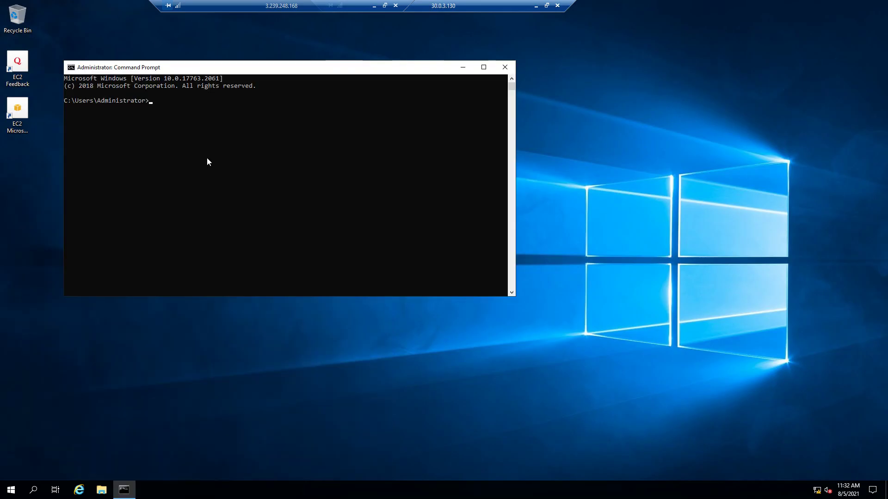
key("Return")
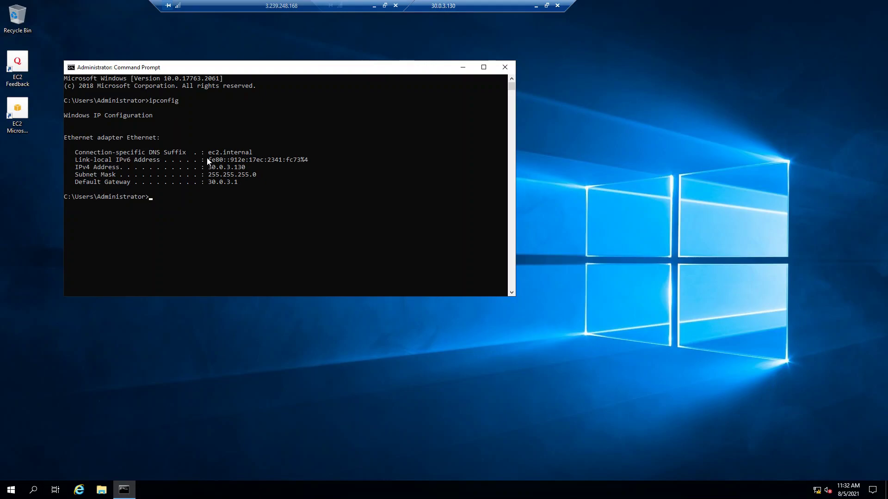
key("Return")
key("Return")
left_click_drag(209, 166, 248, 180)
left_click(209, 212)
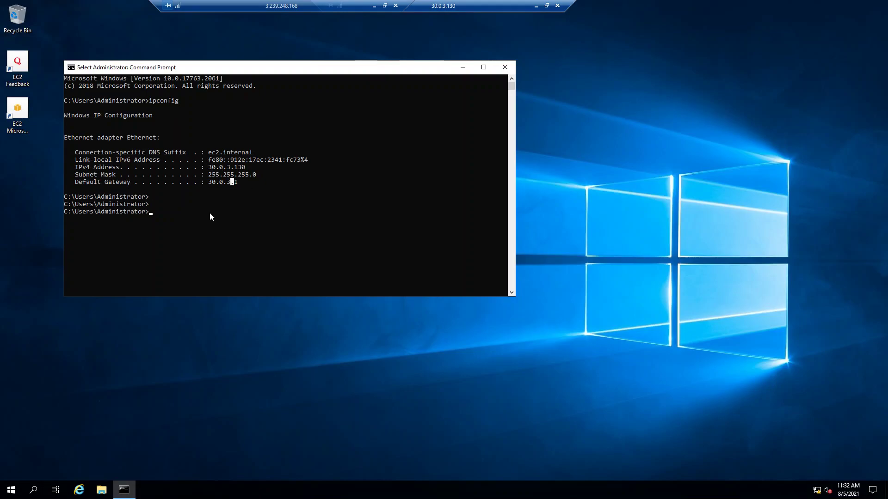
key("Return")
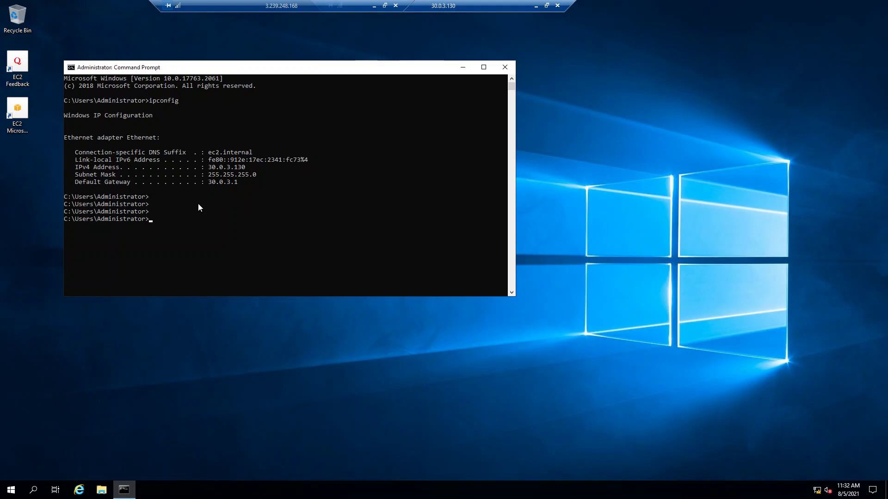
- Ping 8.8.8.8 from the private instance and confirm the requests time out
type("ping 8.8.8.8.")
key("Return")
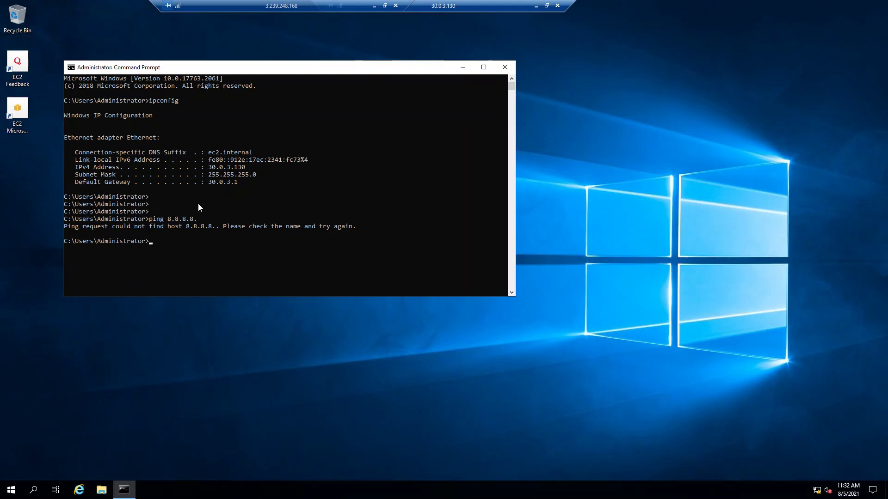
key("Up")
key("BackSpace")
key("Return")
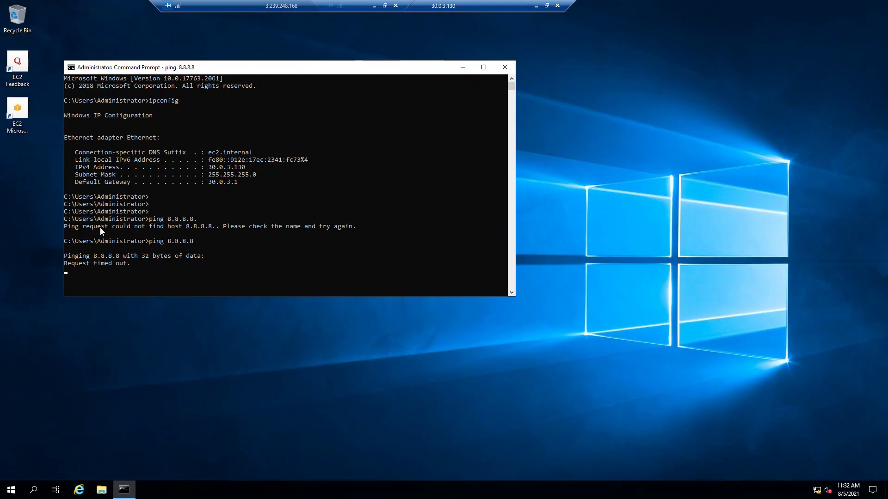
left_click(84, 493)
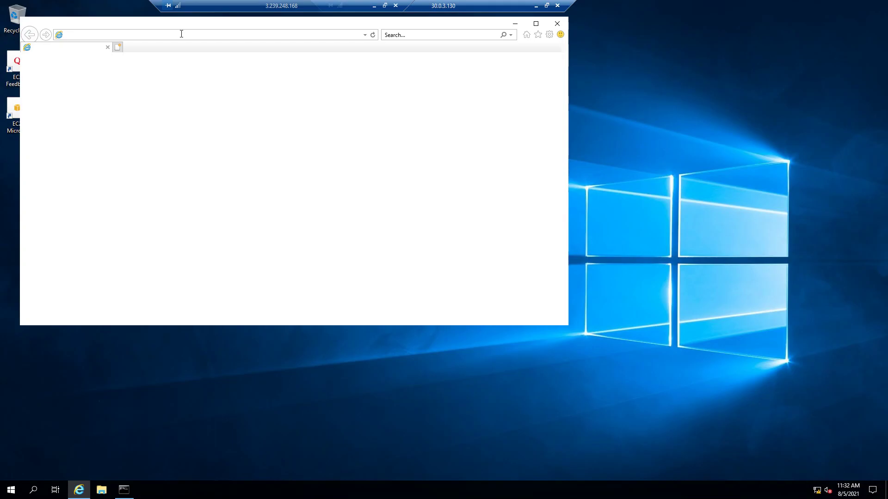
- Search 'google' in Internet Explorer, dismissing the setup and secure connection prompts
type("go")
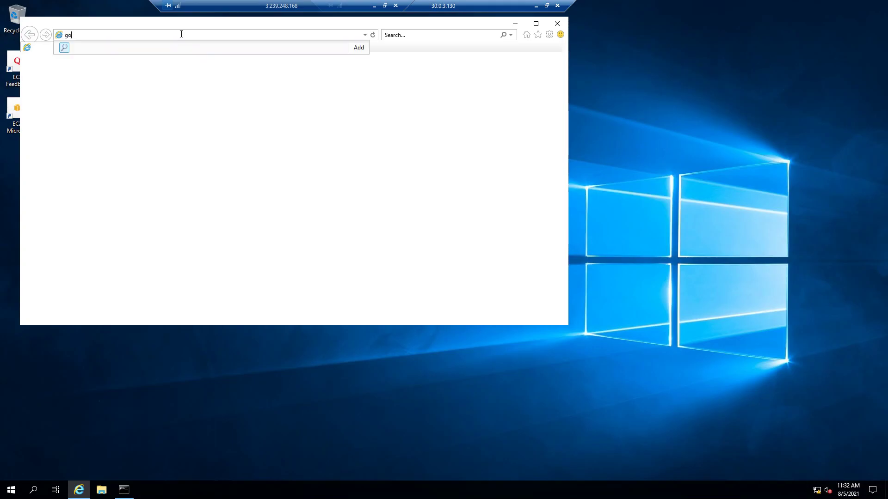
type("ogle")
key("Return")
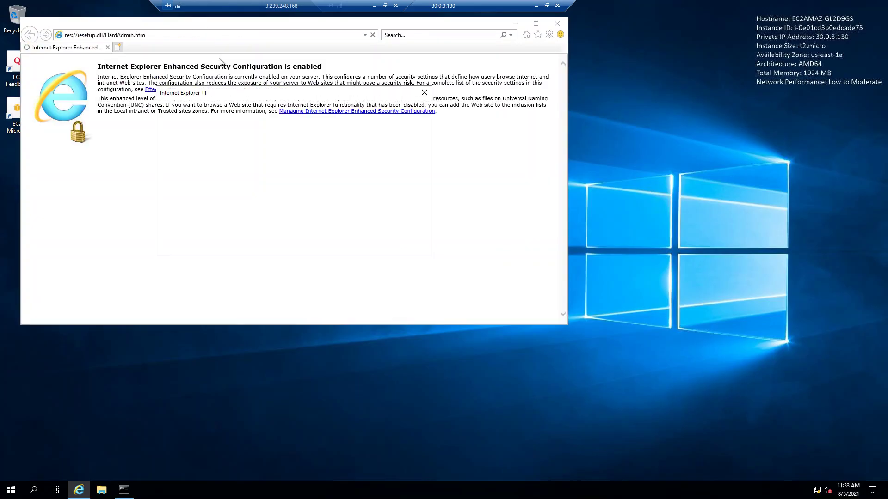
left_click(358, 248)
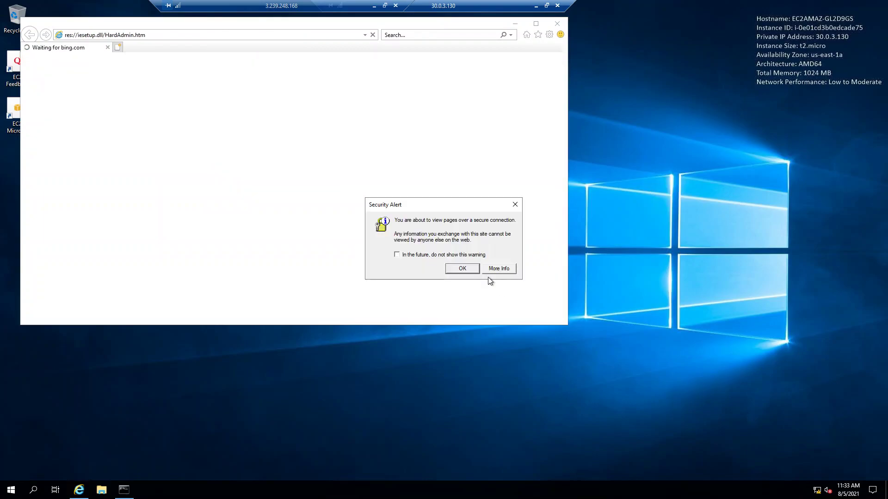
left_click(463, 268)
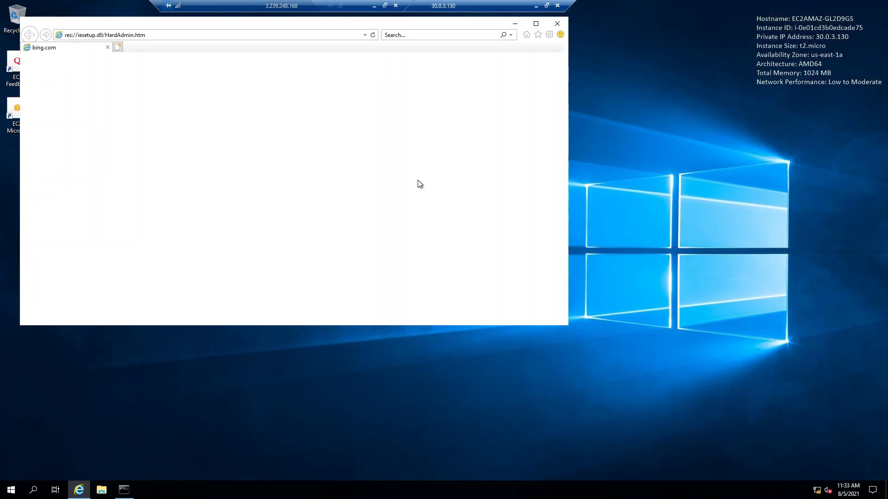
- Retry the 'google' search, see Can't reach this page, and close the 30.0.3.130 session
left_click(149, 35)
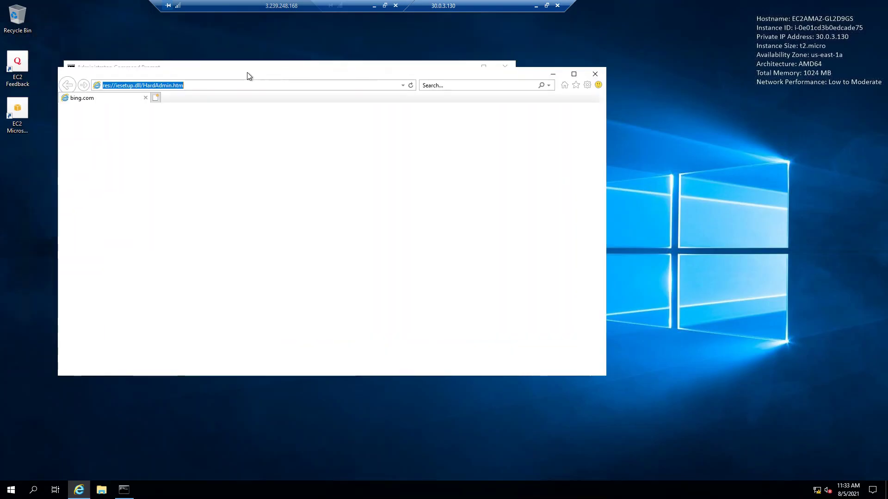
type("goog")
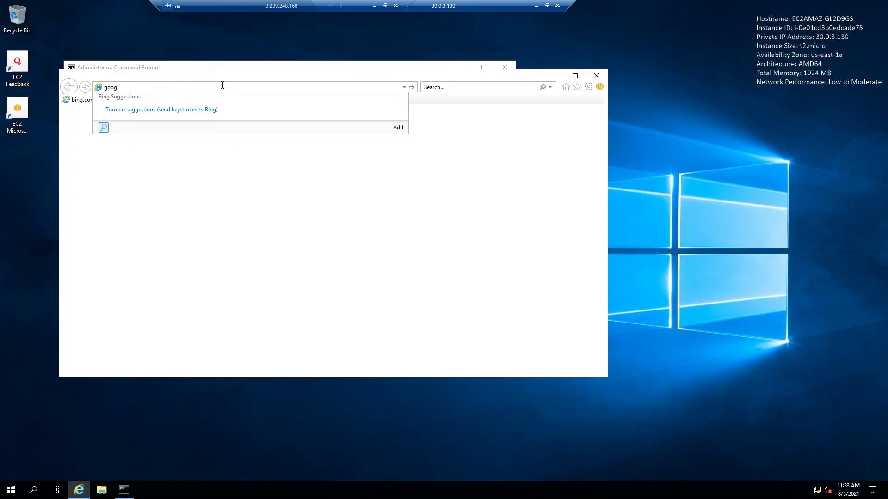
type("le")
key("Return")
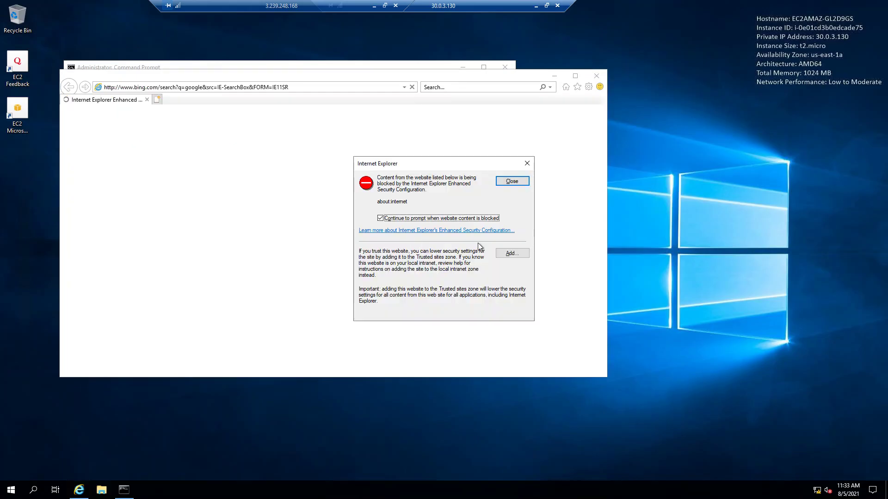
left_click(511, 255)
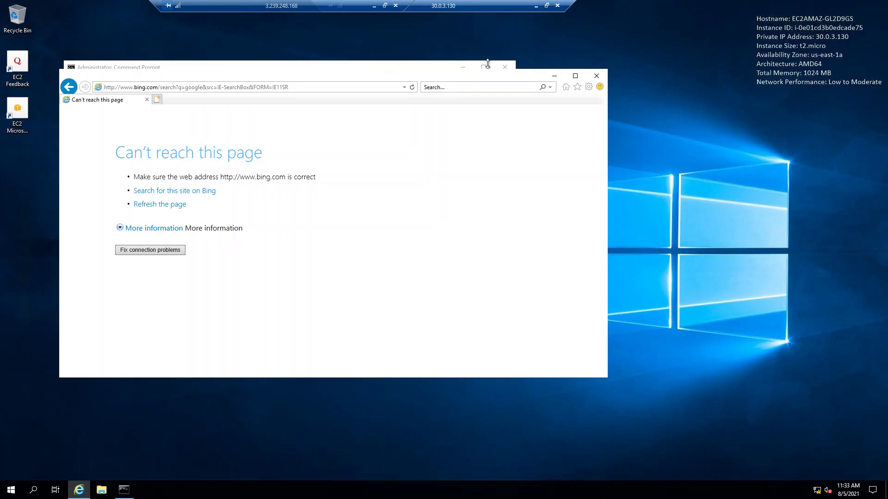
left_click(536, 6)
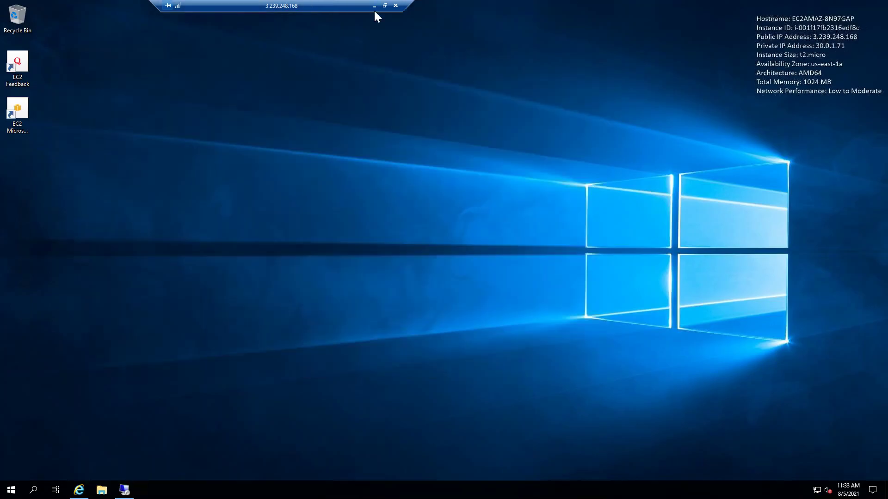
- Minimize the 3.239.248.168 remote desktop window to return to the local console
left_click(374, 8)
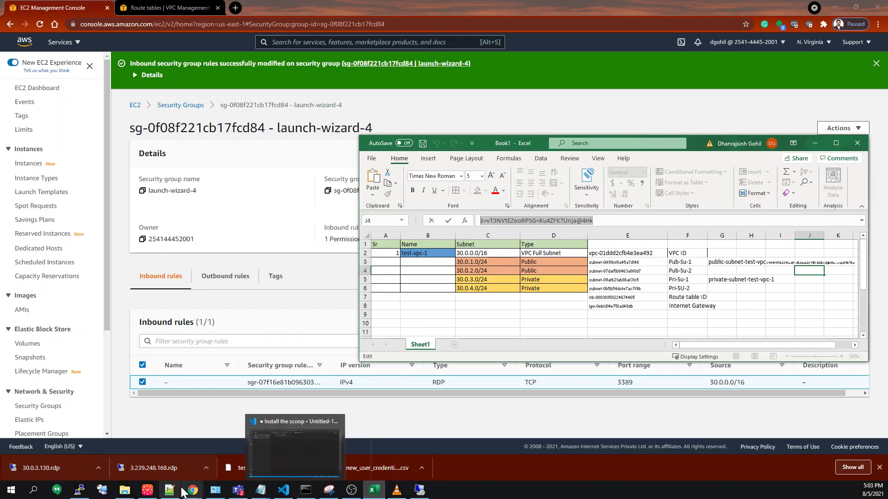
- Switch to the Cloud Hands-on document and place the cursor after 'connectivity.'
mouse_move(193, 491)
mouse_move(154, 445)
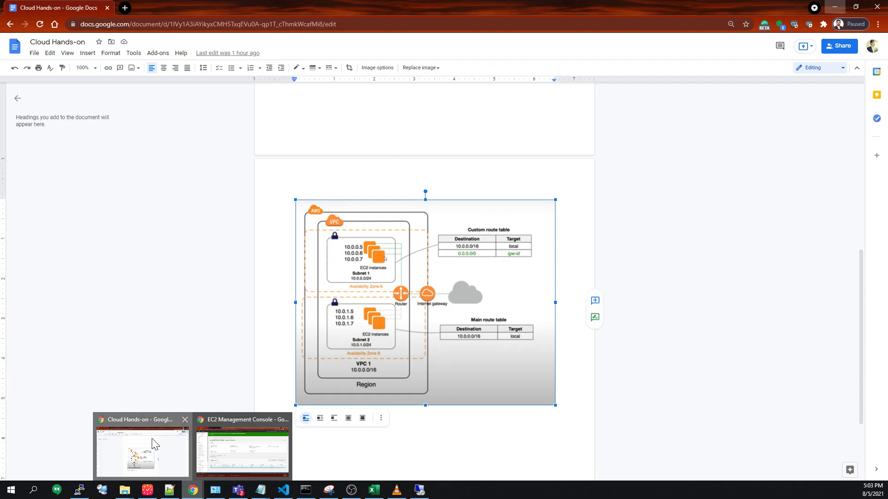
left_click(154, 445)
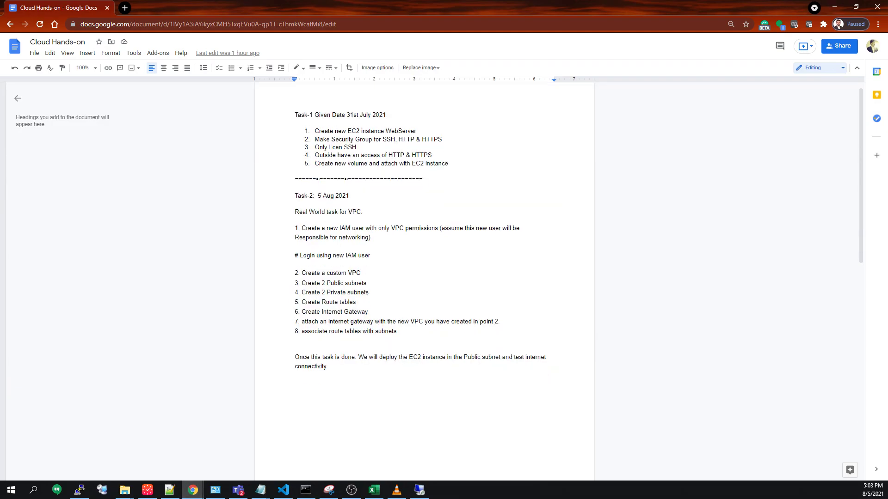
scroll(424, 277, "down", 1)
left_click_drag(304, 298, 382, 298)
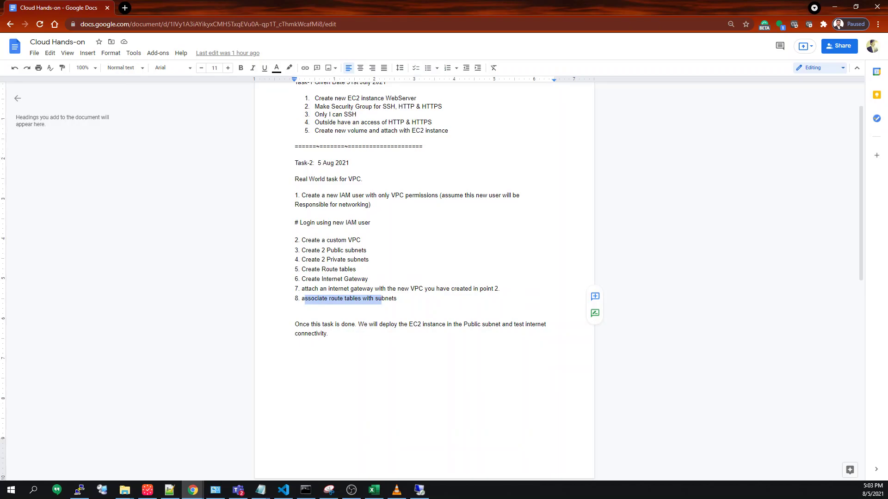
left_click_drag(295, 324, 514, 324)
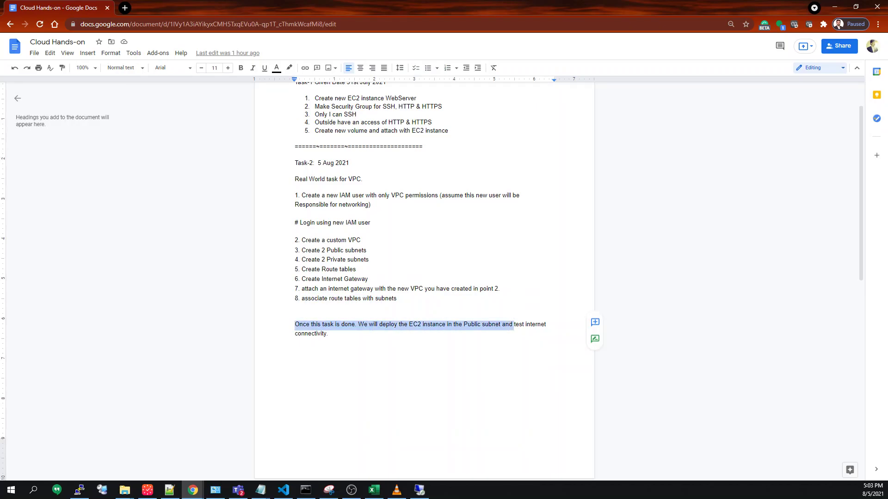
left_click_drag(328, 334, 320, 333)
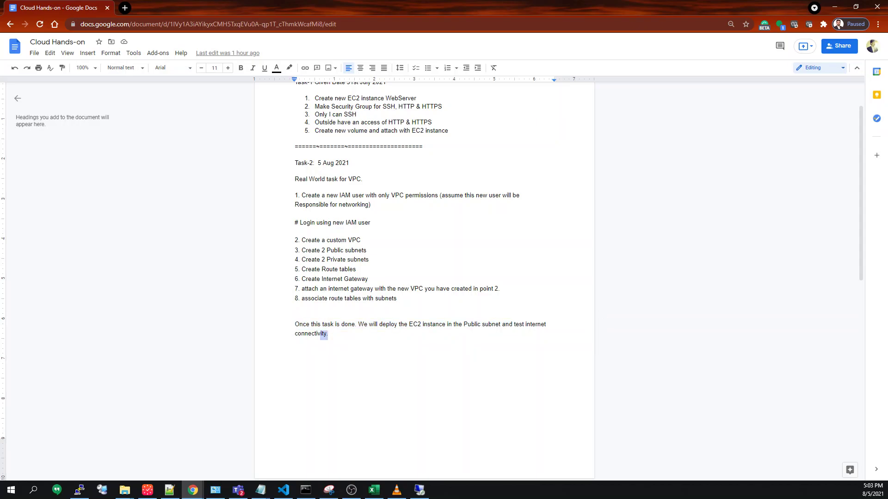
left_click(328, 333)
- Add item '10. Check the internet from Private instance' and start item 11
key("Return")
type("10. Check the")
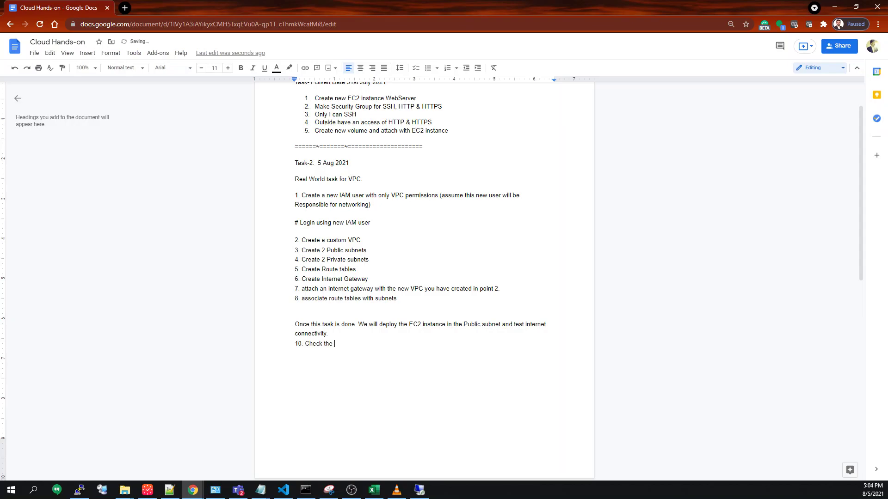
type(" interne")
type("t from ")
type("Publi")
key("BackSpace")
key("BackSpace")
key("BackSpace")
type("ri")
type("vate is")
type("nstance")
key("Return")
type("11")
- Insert '9. Check inter-network connectivity between Public and Private subnets' before 'Once'
left_click(295, 324)
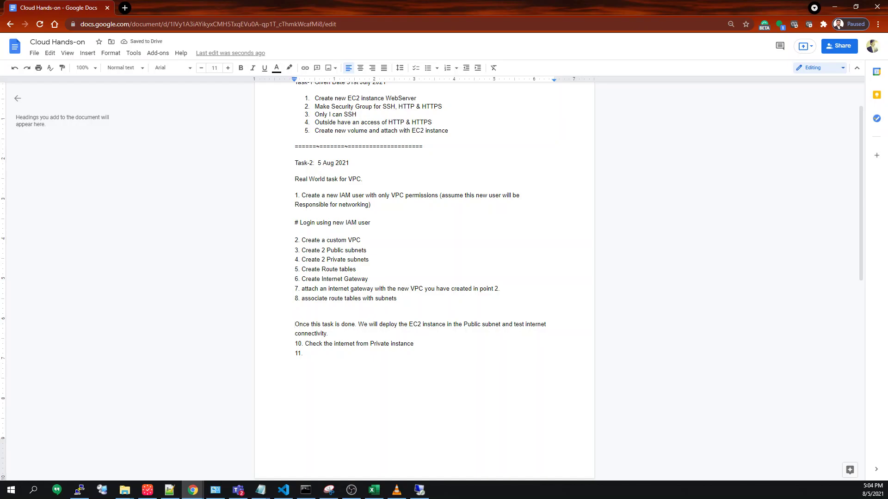
type("9. ")
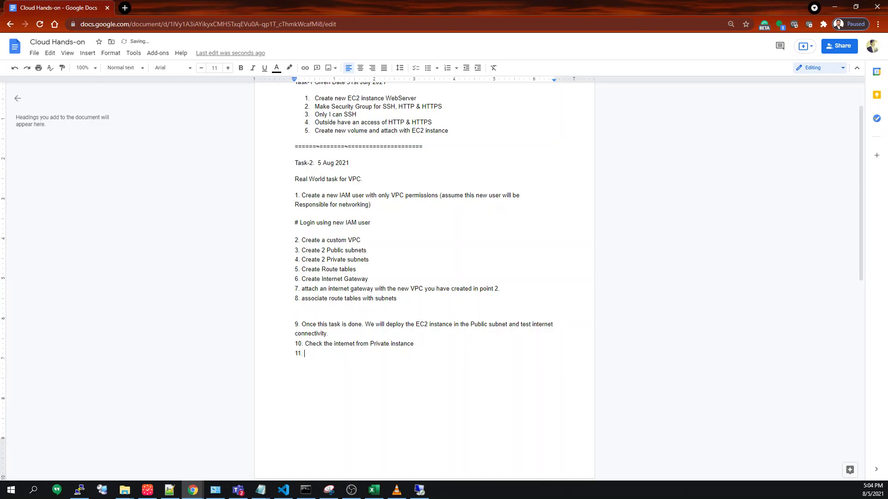
type("Check inter-network connectivity between P")
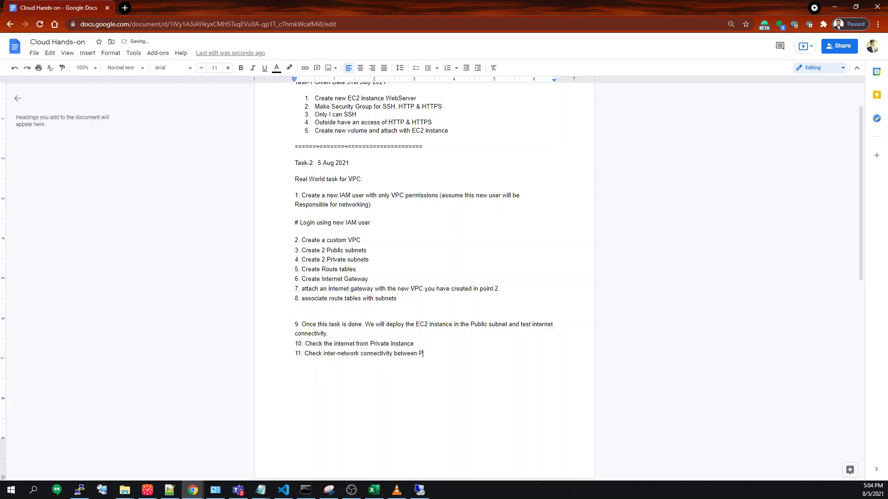
type("ublic and Private subnets")
key("ctrl+shift+Up")
key("ctrl+shift+Up")
key("ctrl+shift+Up")
key("ctrl+shift+Up")
key("ctrl+shift+Up")
key("ctrl+shift+Up")
key("ctrl+shift+Up")
key("ctrl+shift+Up")
key("ctrl+shift+Up")
key("ctrl+shift+Up")
key("ctrl+shift+Up")
key("ctrl+shift+Up")
key("ctrl+shift+Up")
key("ctrl+shift+Up")
key("ctrl+shift+Up")
key("ctrl+shift+Up")
key("ctrl+shift+Up")
key("ctrl+shift+Up")
key("ctrl+shift+Up")
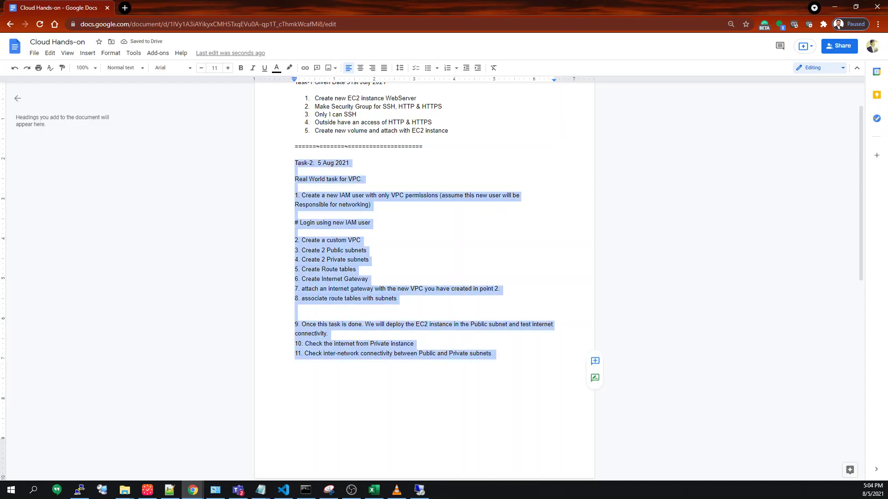
key("ctrl+End")
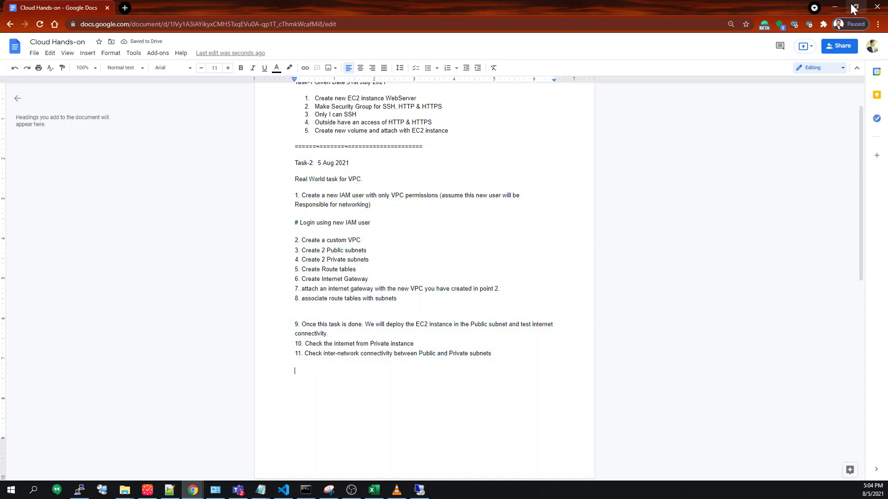